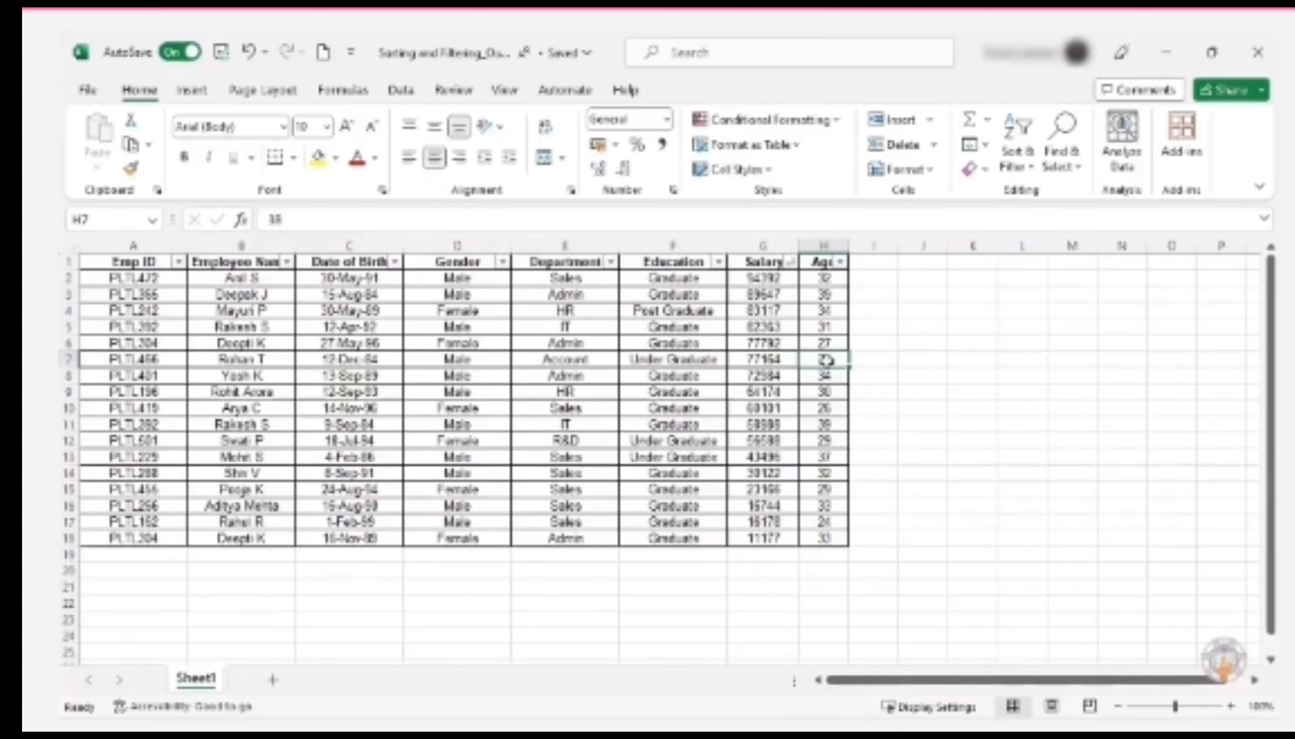
- Sort the employee table by the Age column from smallest to largest
right_click(825, 361)
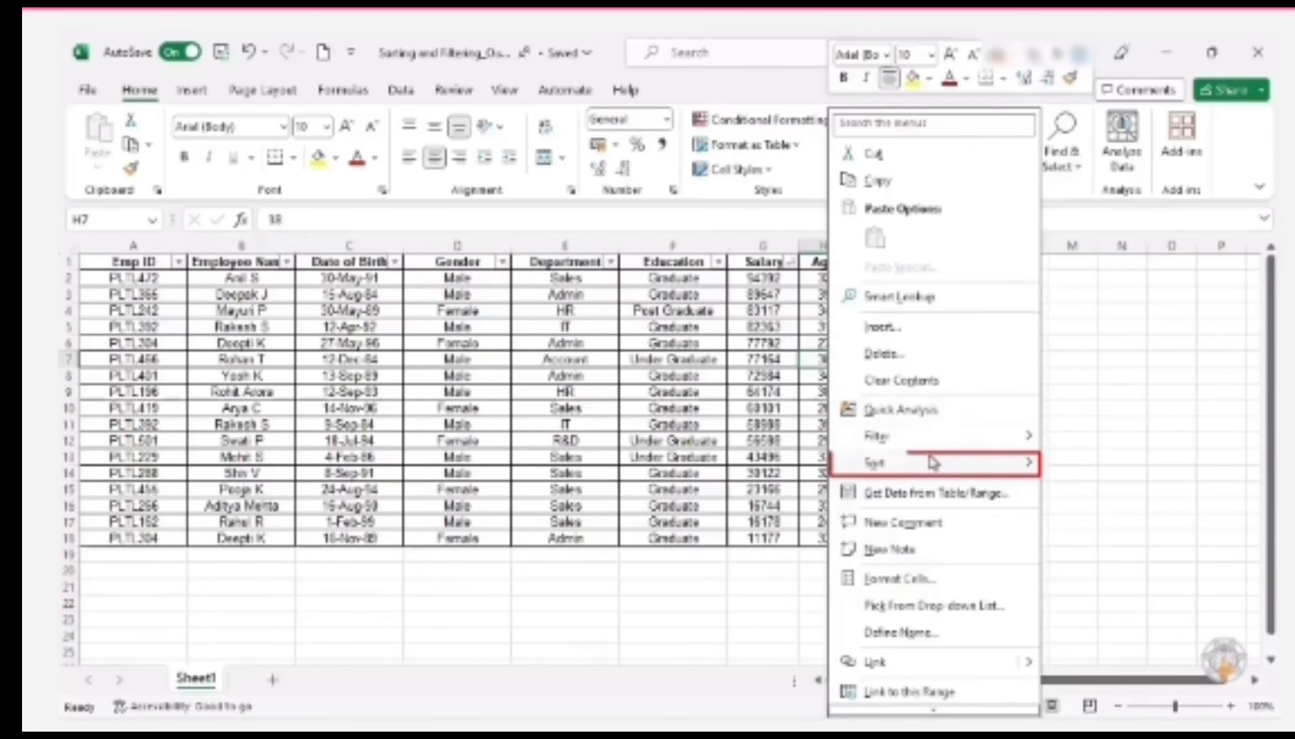
mouse_move(939, 470)
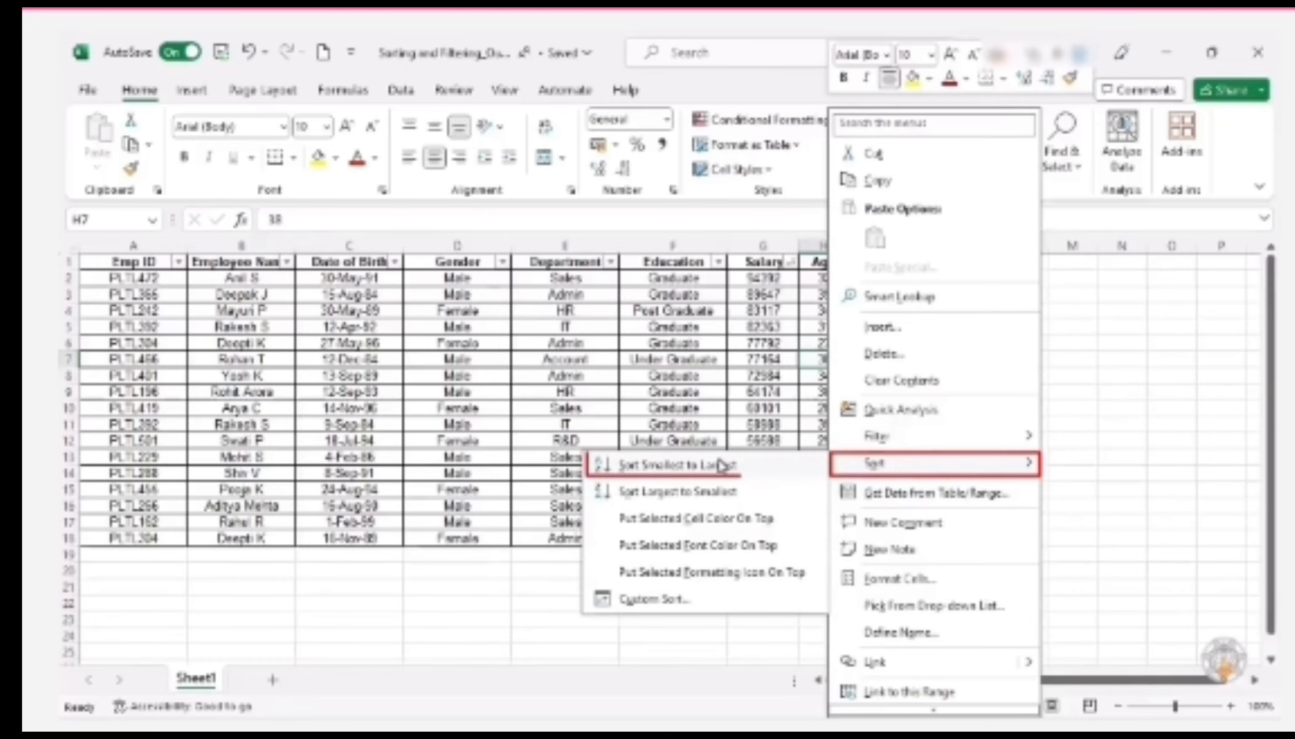
click(697, 465)
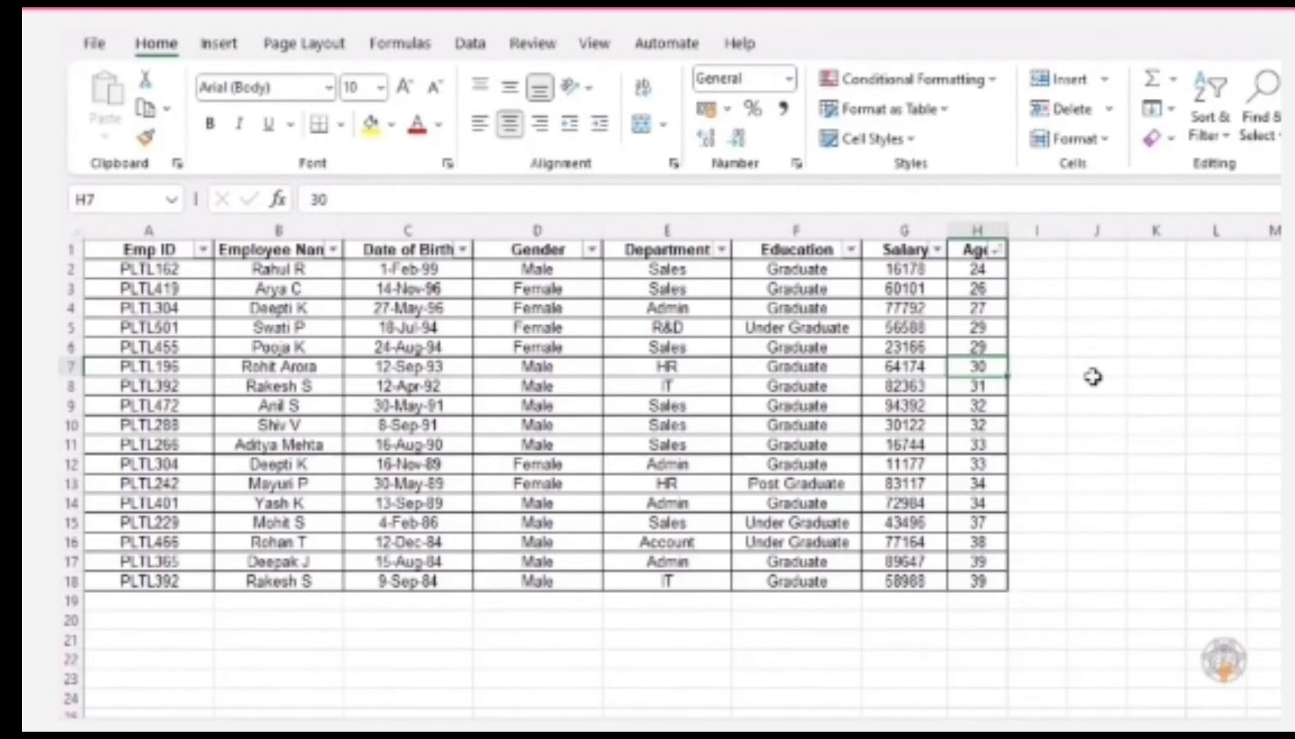
- Examine the groups of employees with identical ages in the Age column, in rows 5–6, 13–14 and 17–18
drag(980, 484, 988, 501)
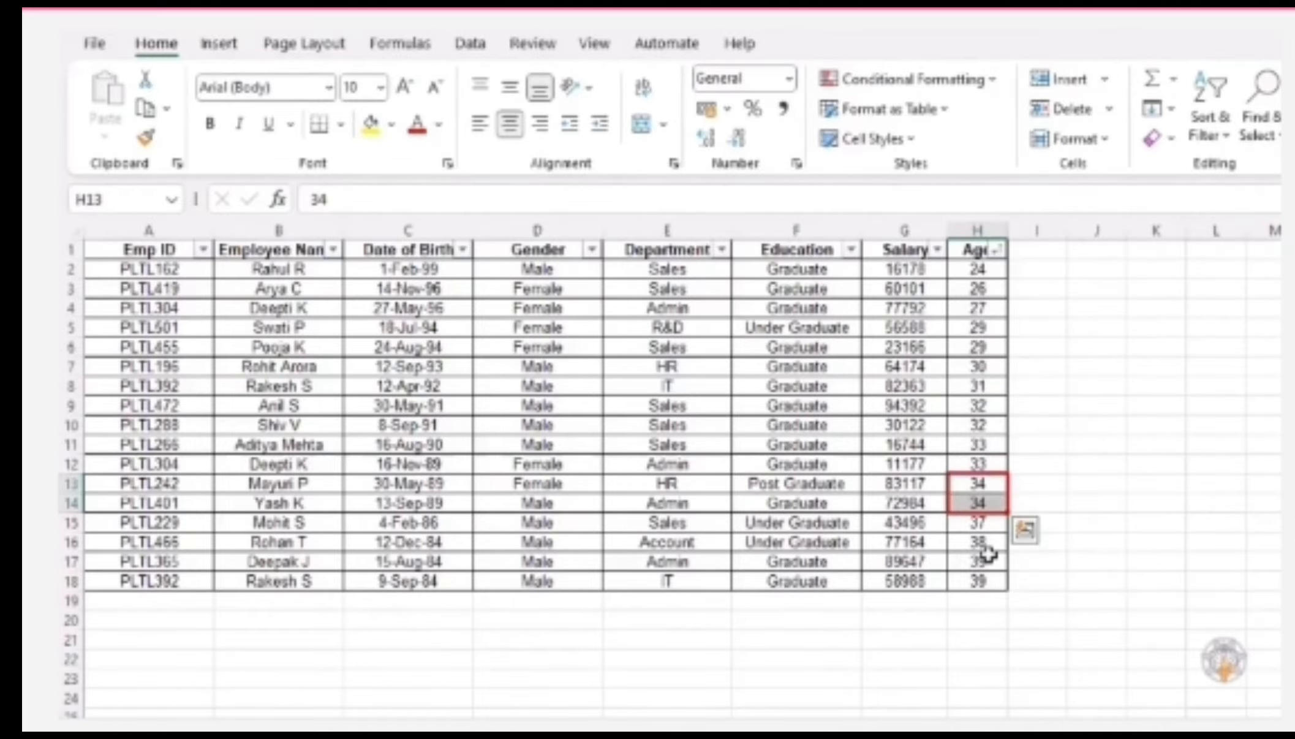
drag(988, 559, 990, 581)
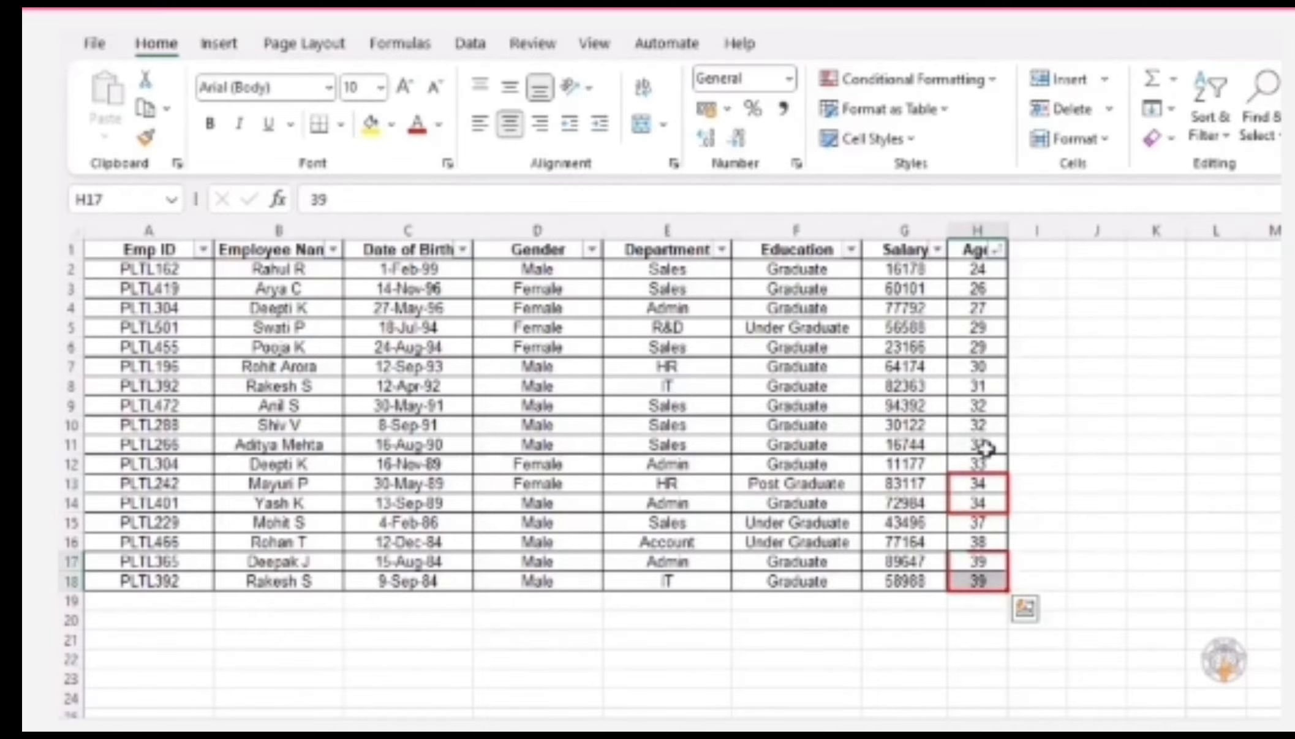
drag(985, 334, 986, 346)
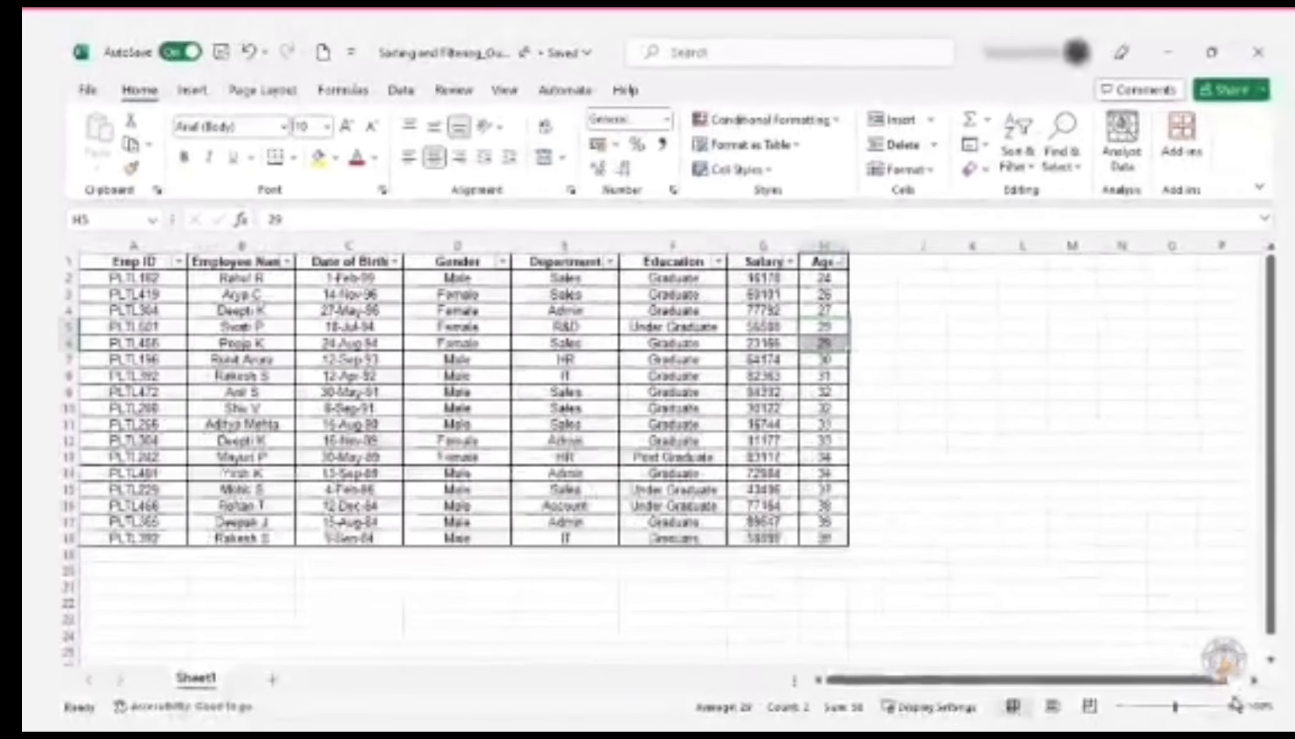
click(1231, 706)
click(1232, 706)
click(1231, 706)
click(1231, 706)
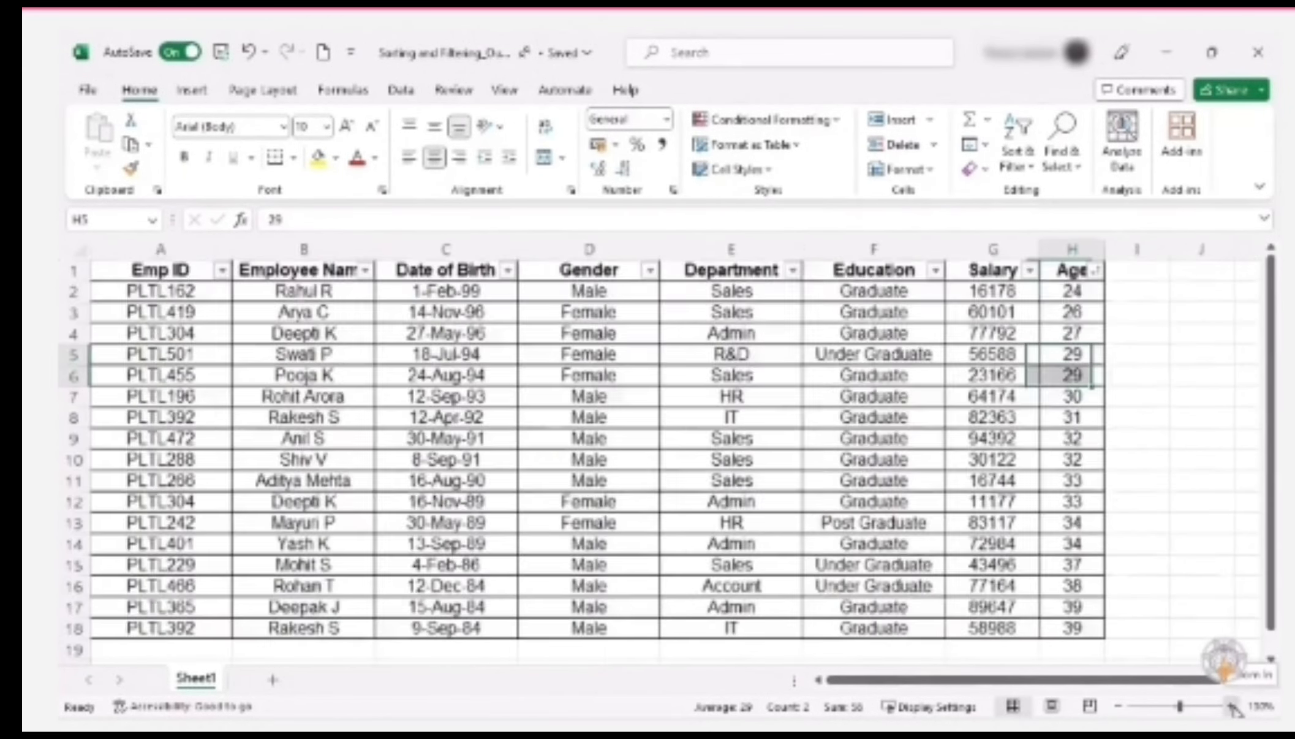
click(1231, 706)
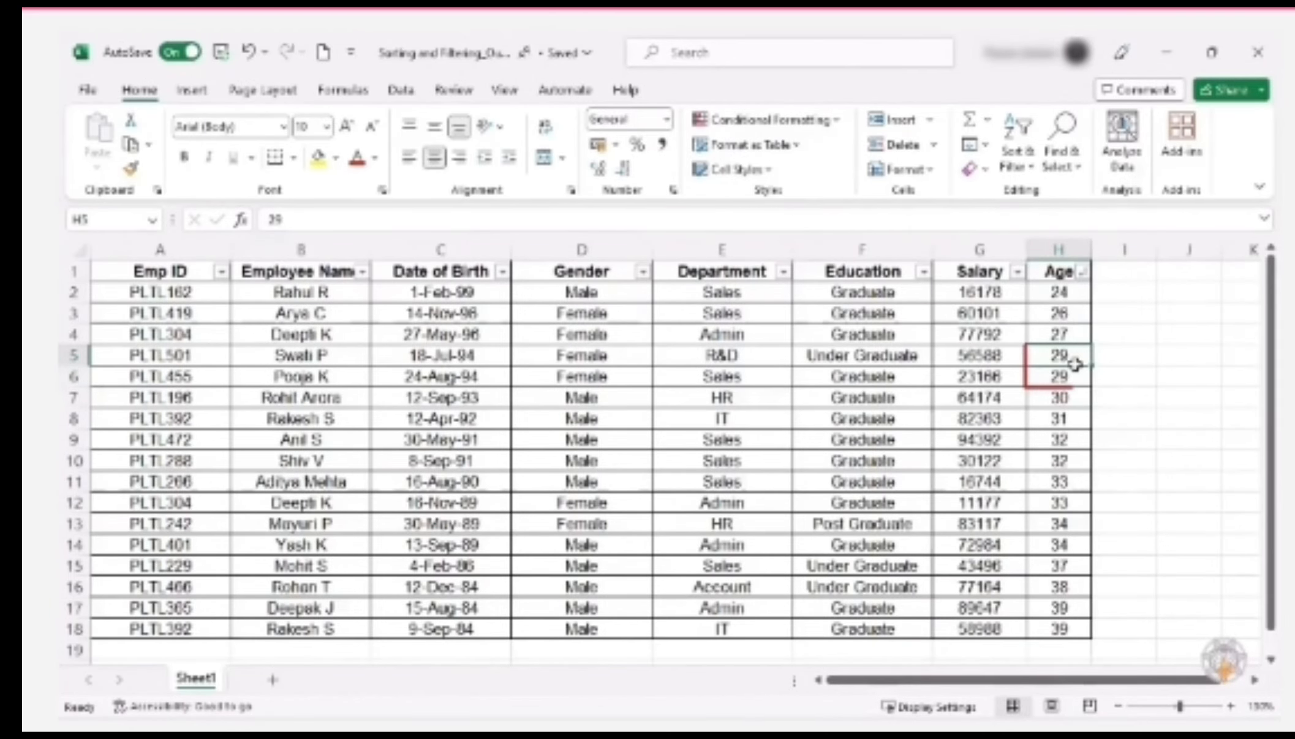
click(1057, 521)
drag(1058, 518, 1058, 544)
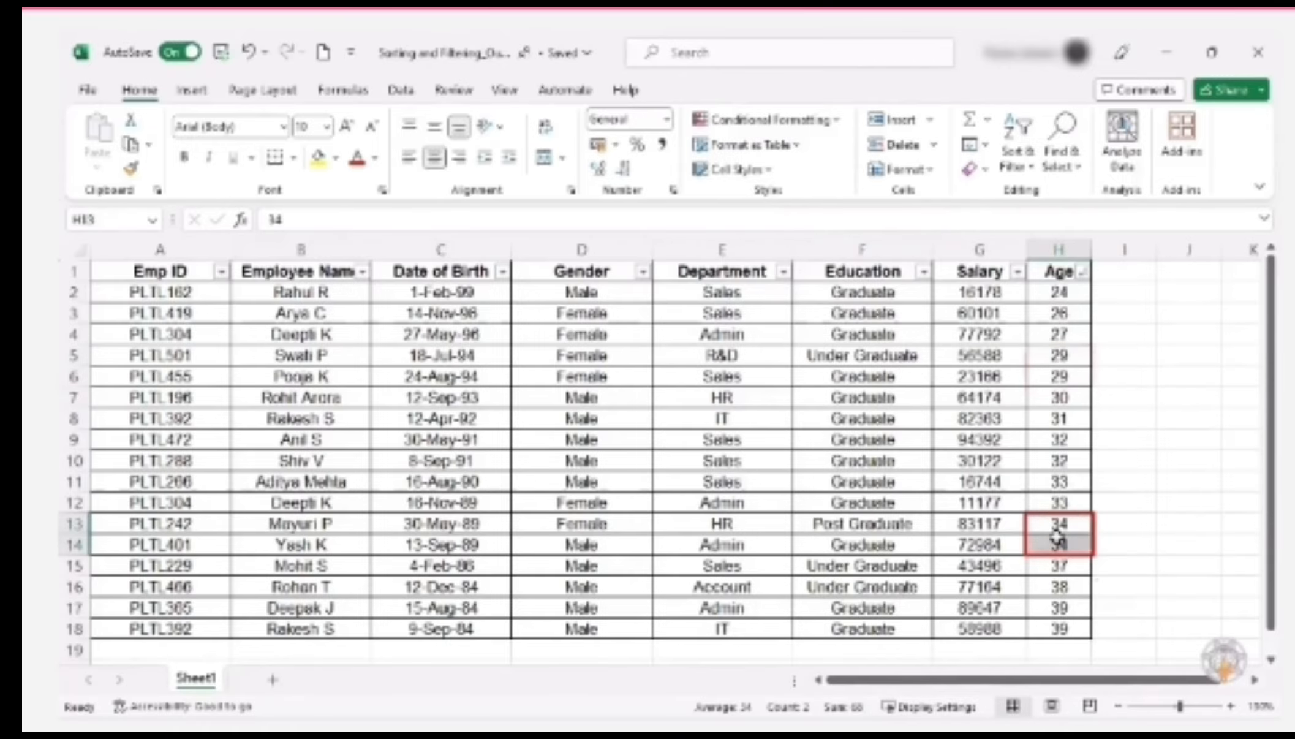
click(1059, 606)
drag(1060, 607, 1061, 624)
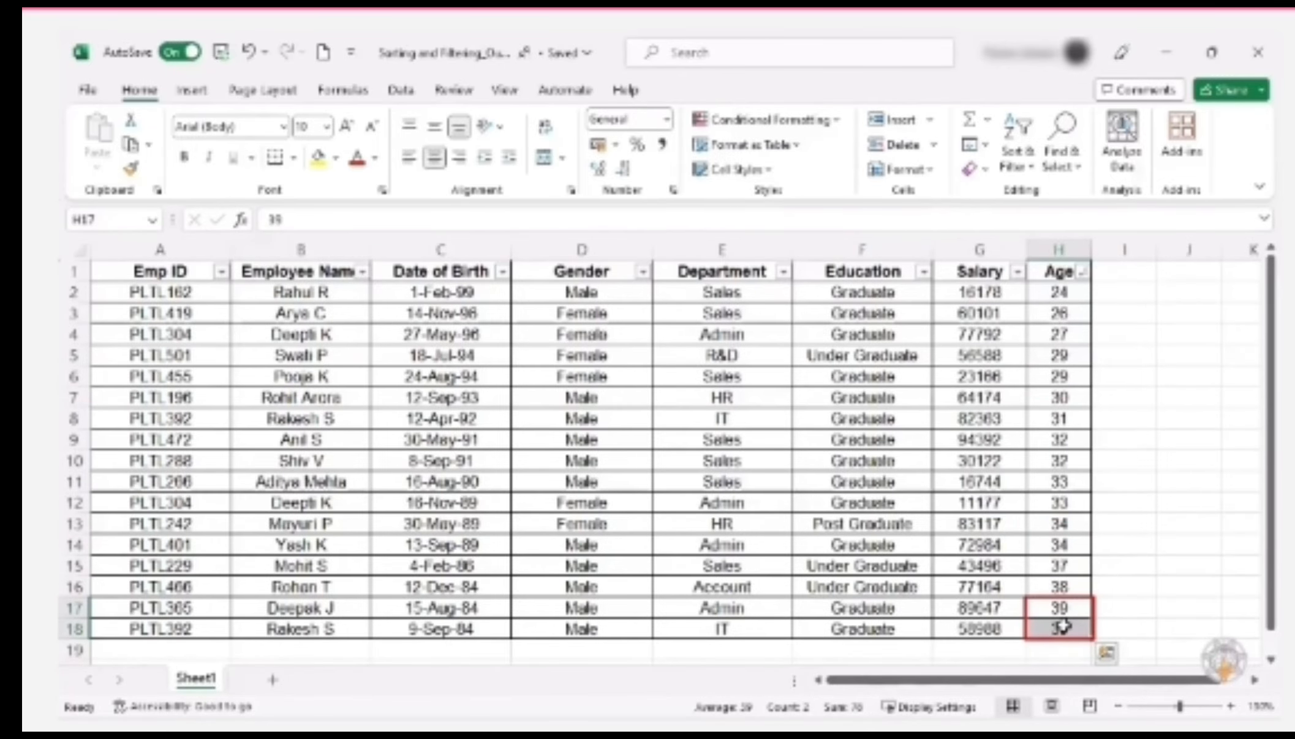
- Compare the salaries of employees who share the same age in rows 17–18, 11–12 and 13–14
drag(976, 606, 1038, 631)
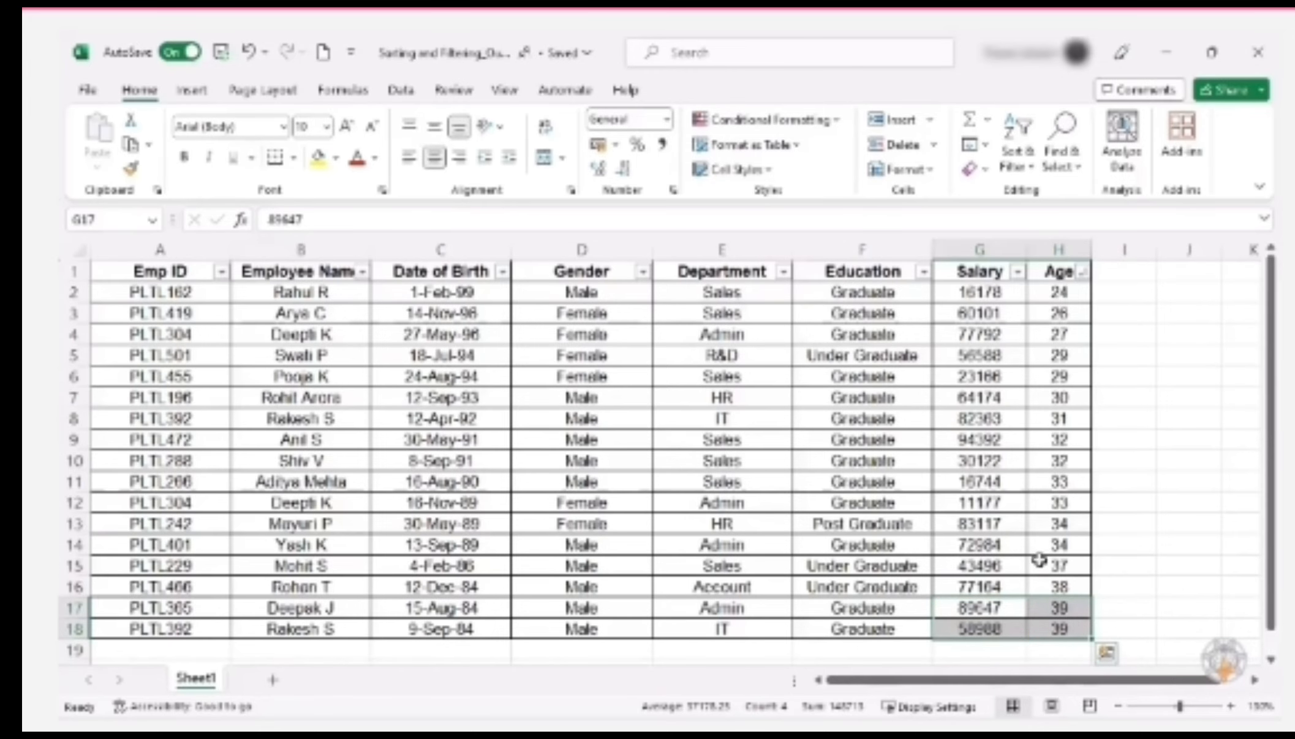
drag(1053, 506, 980, 484)
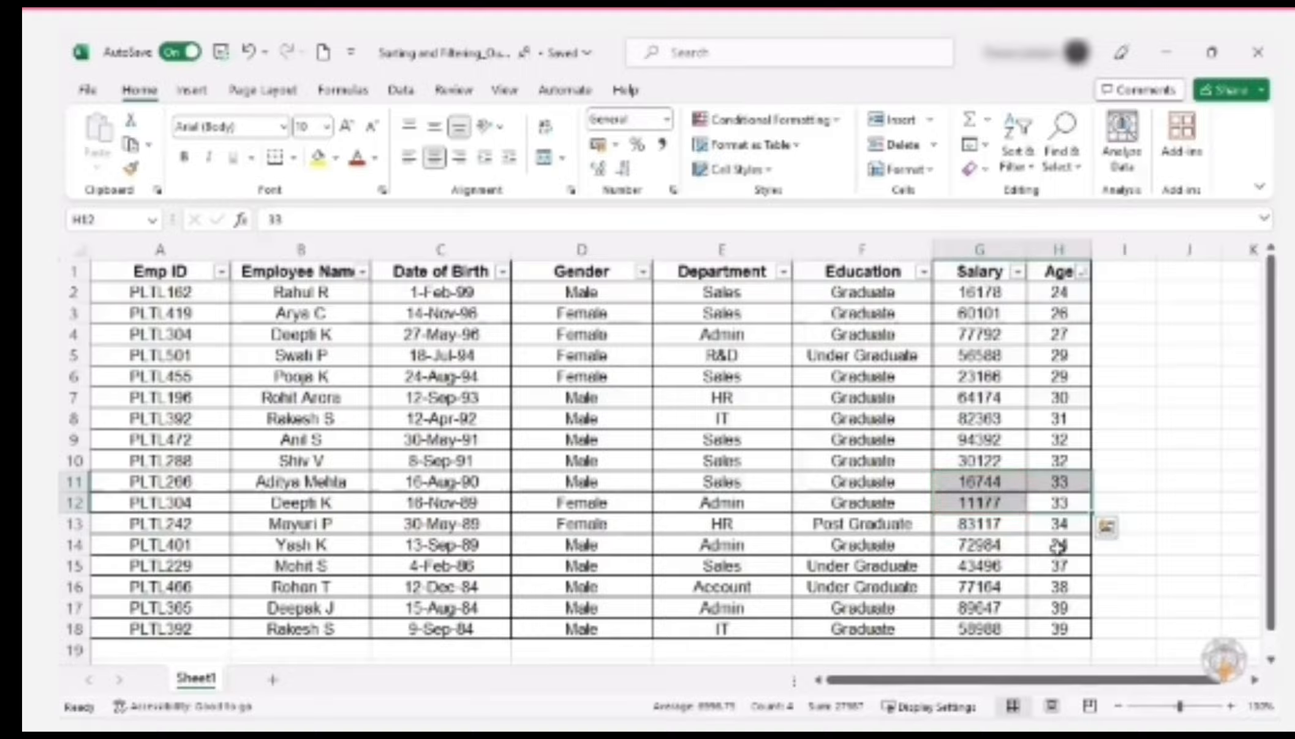
drag(1059, 545, 1008, 533)
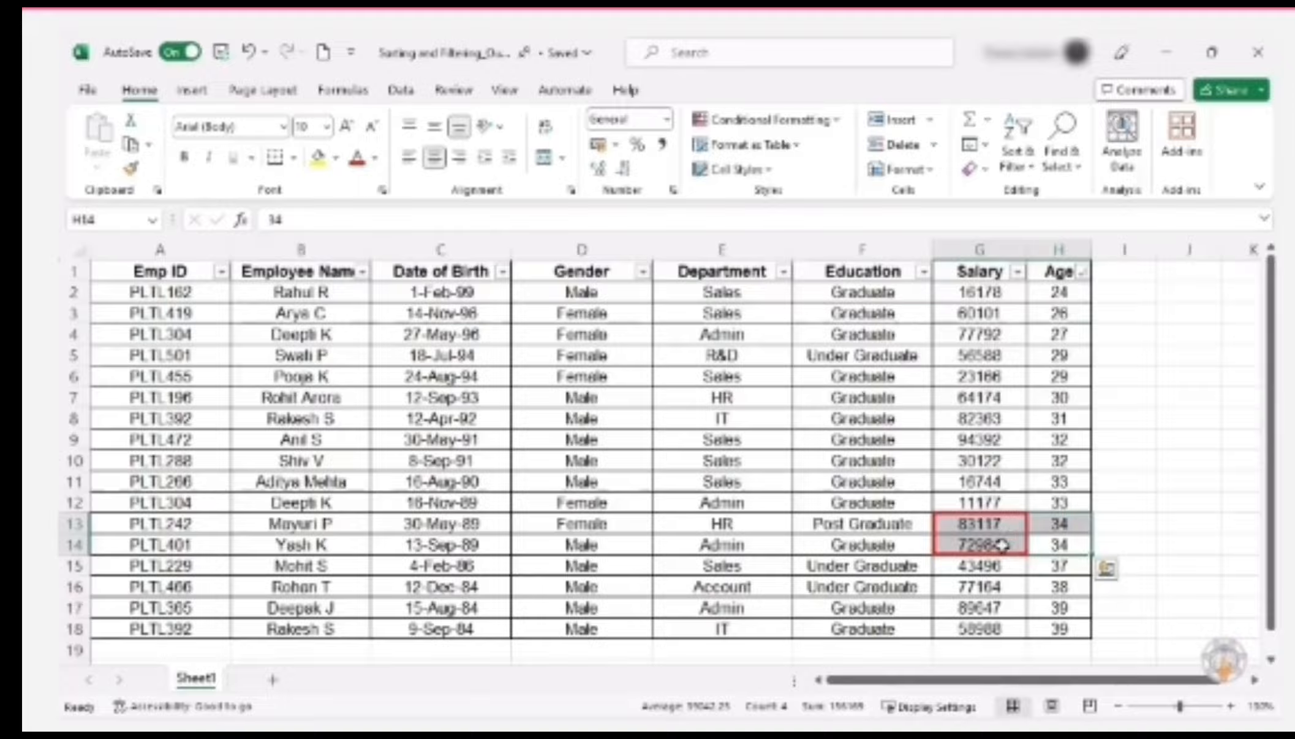
- Sort the employee table by the Salary column from smallest to largest
click(1060, 248)
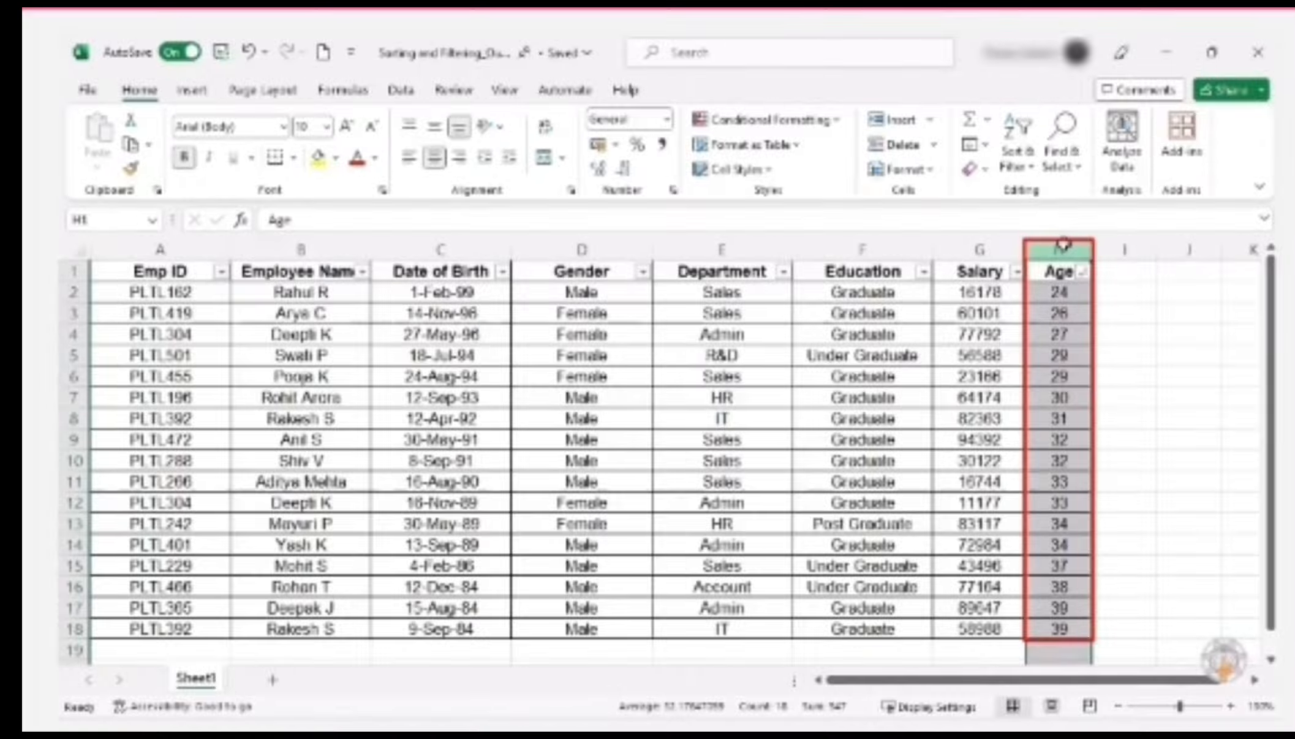
click(993, 246)
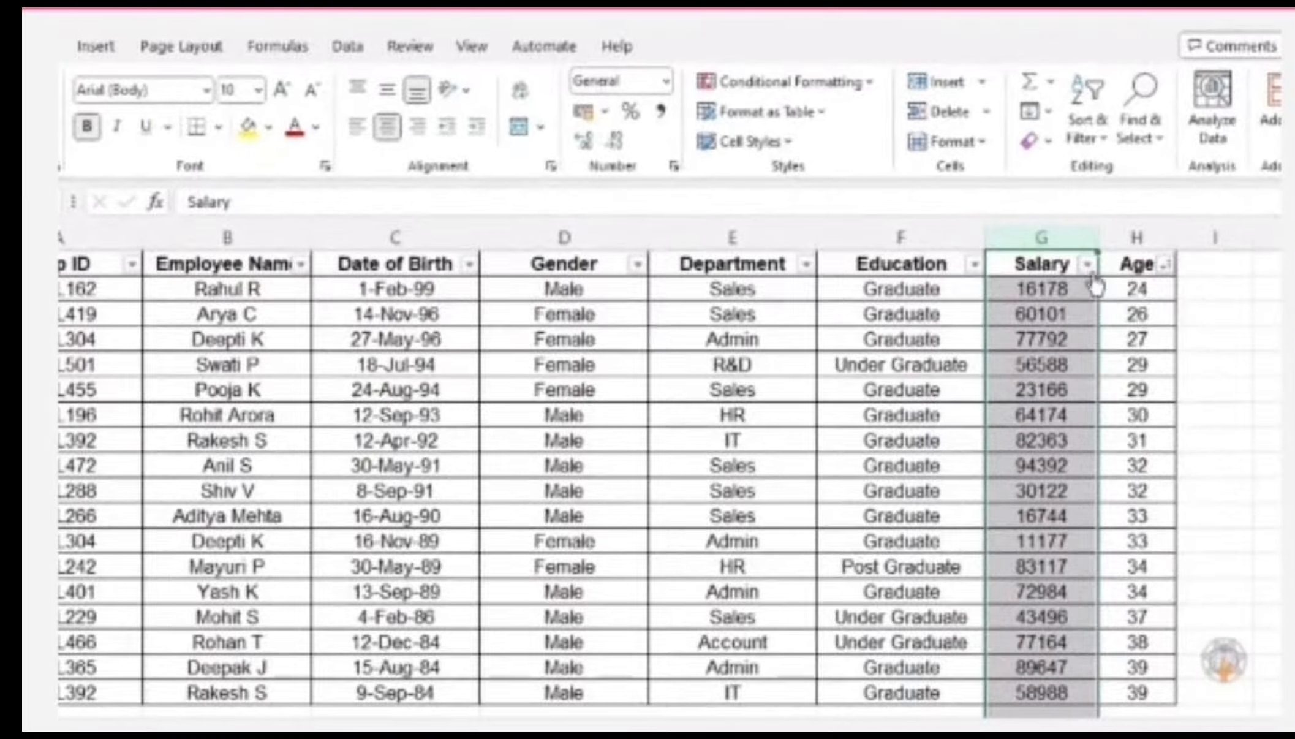
click(1087, 266)
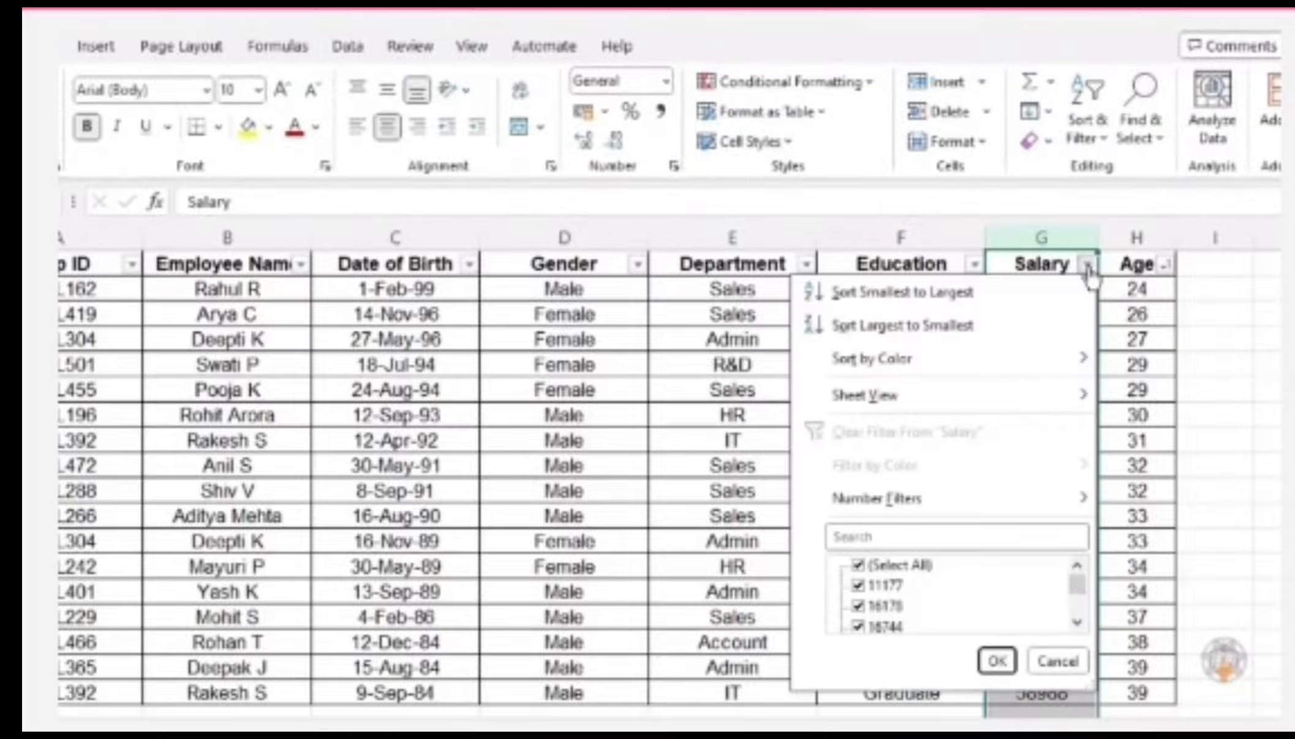
click(974, 295)
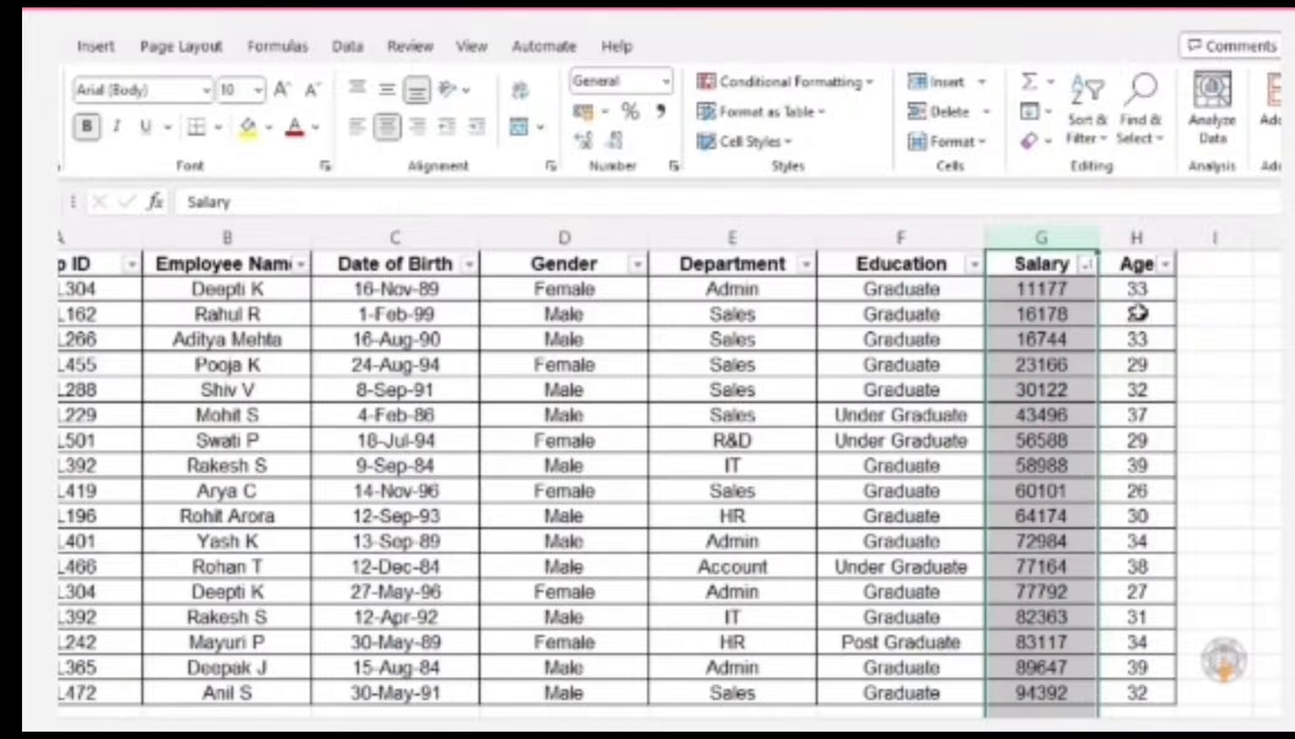
- Check how the Age column is ordered under the salary sort, including the two entries of age 34
drag(1138, 291, 1138, 691)
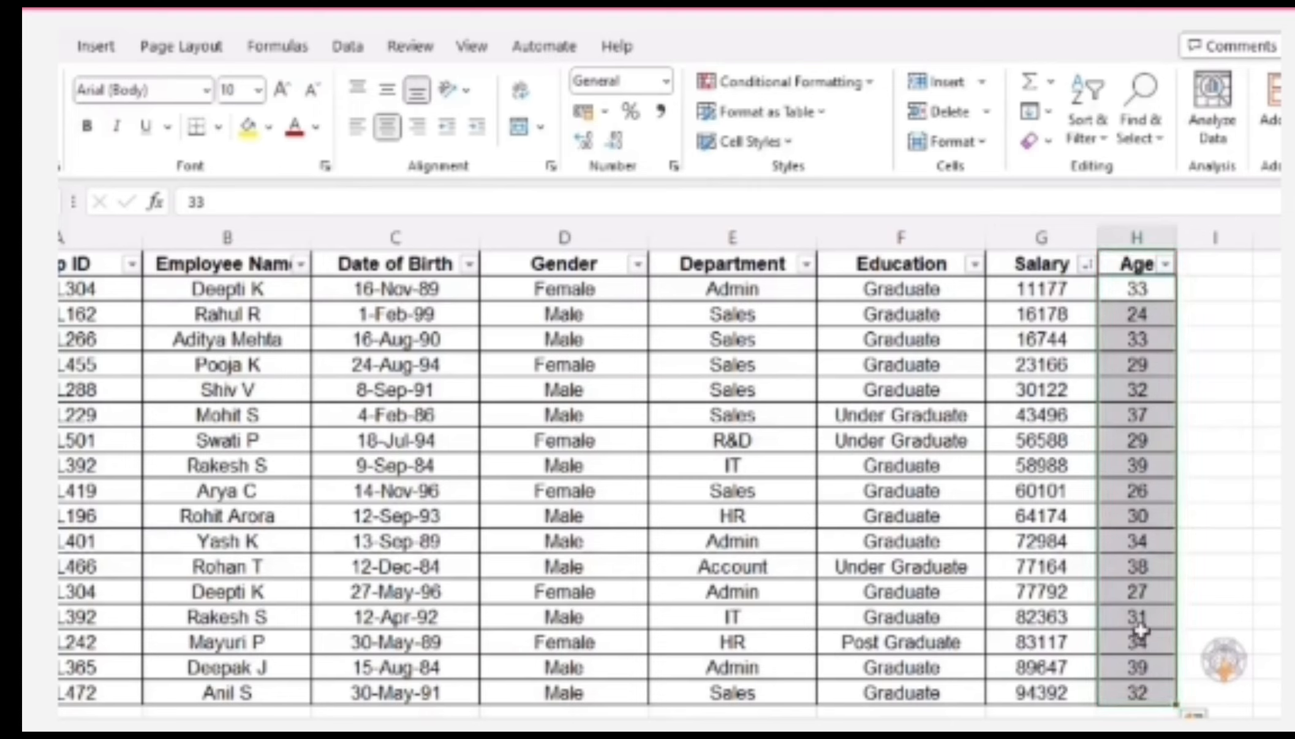
click(1158, 542)
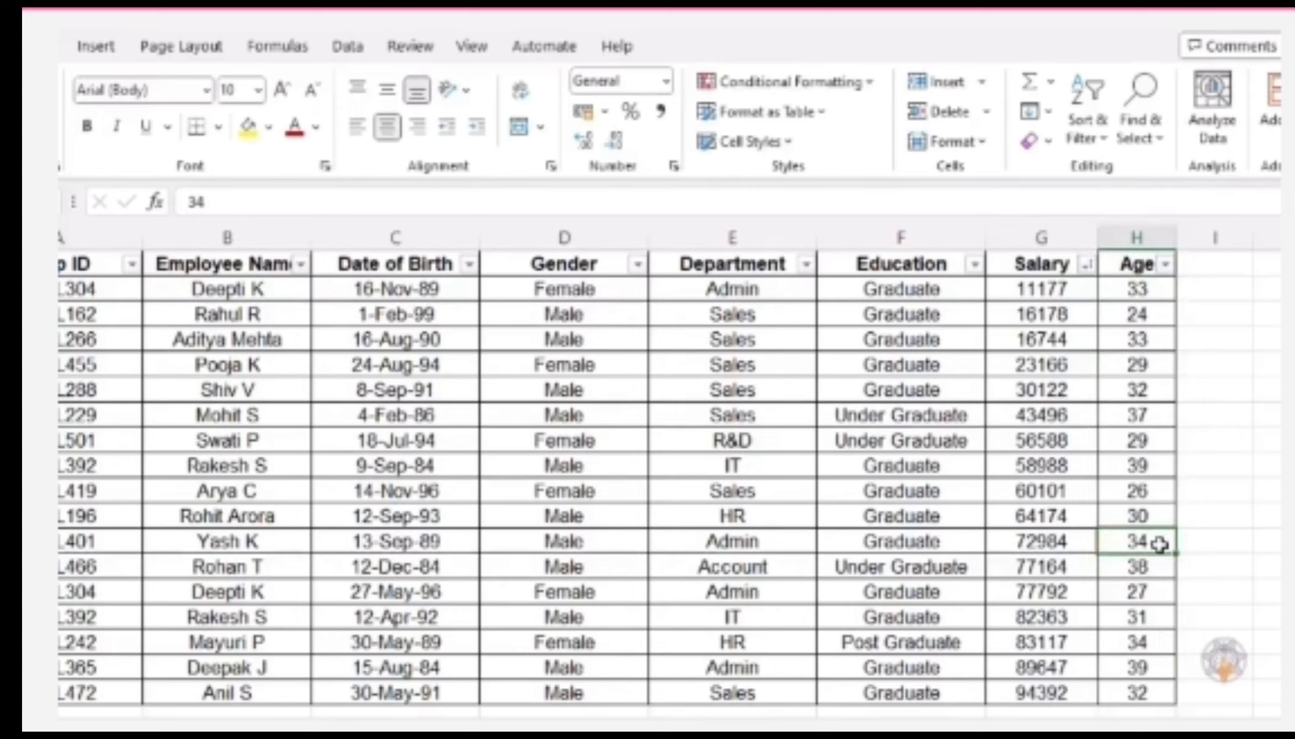
click(1159, 645)
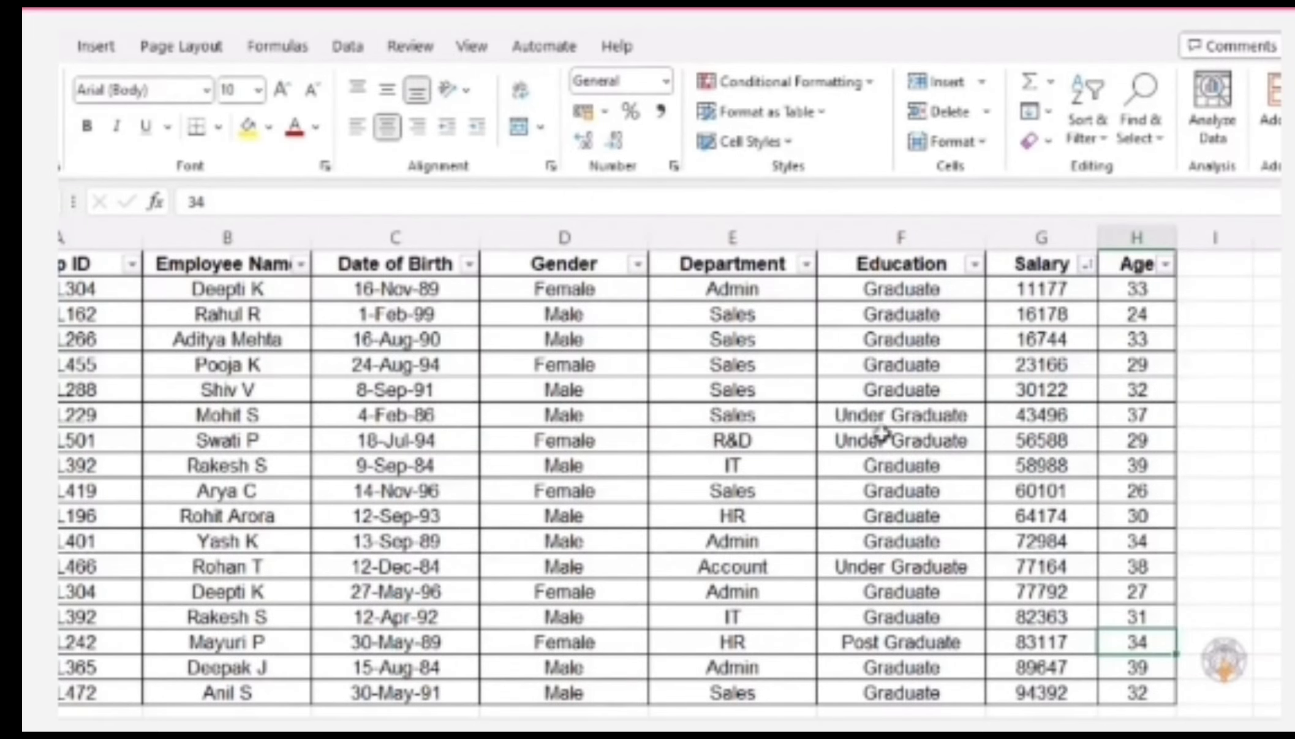
- Start a custom sort of the employee table with Age as the first level, by cell values from smallest to largest
click(738, 438)
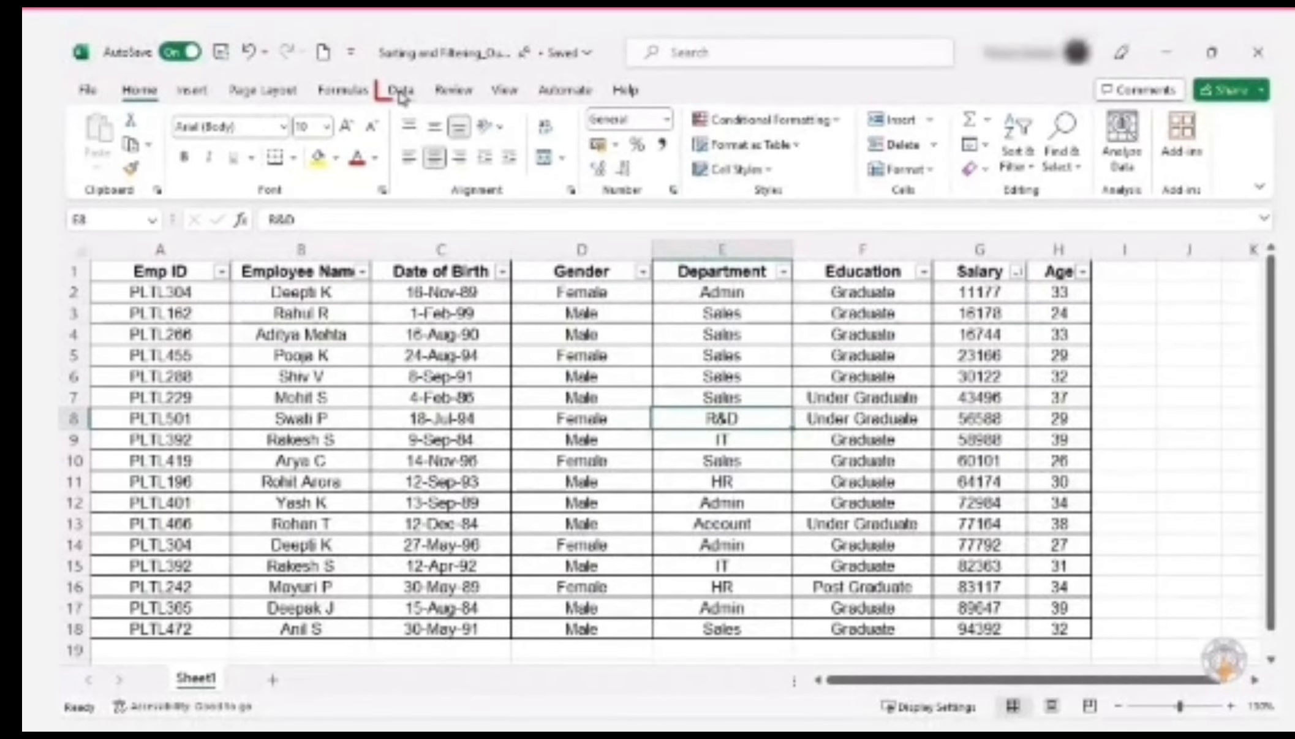
click(402, 92)
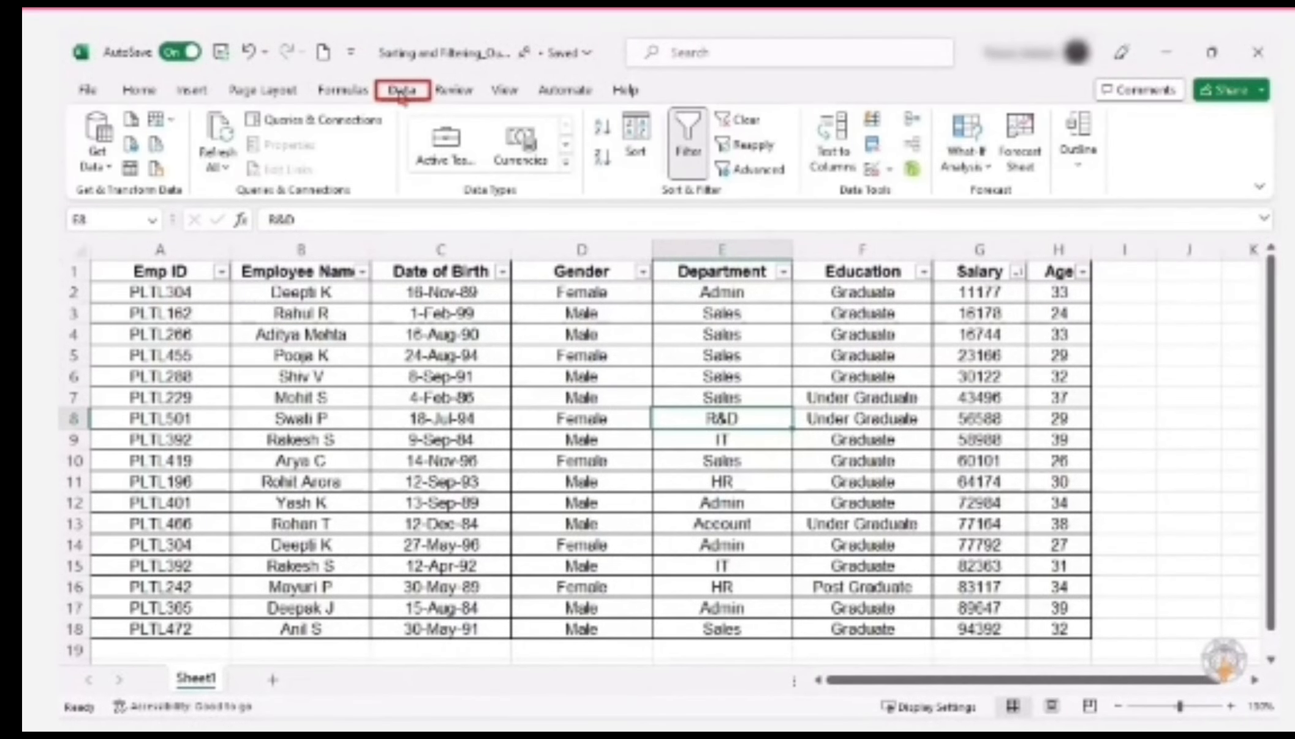
click(637, 146)
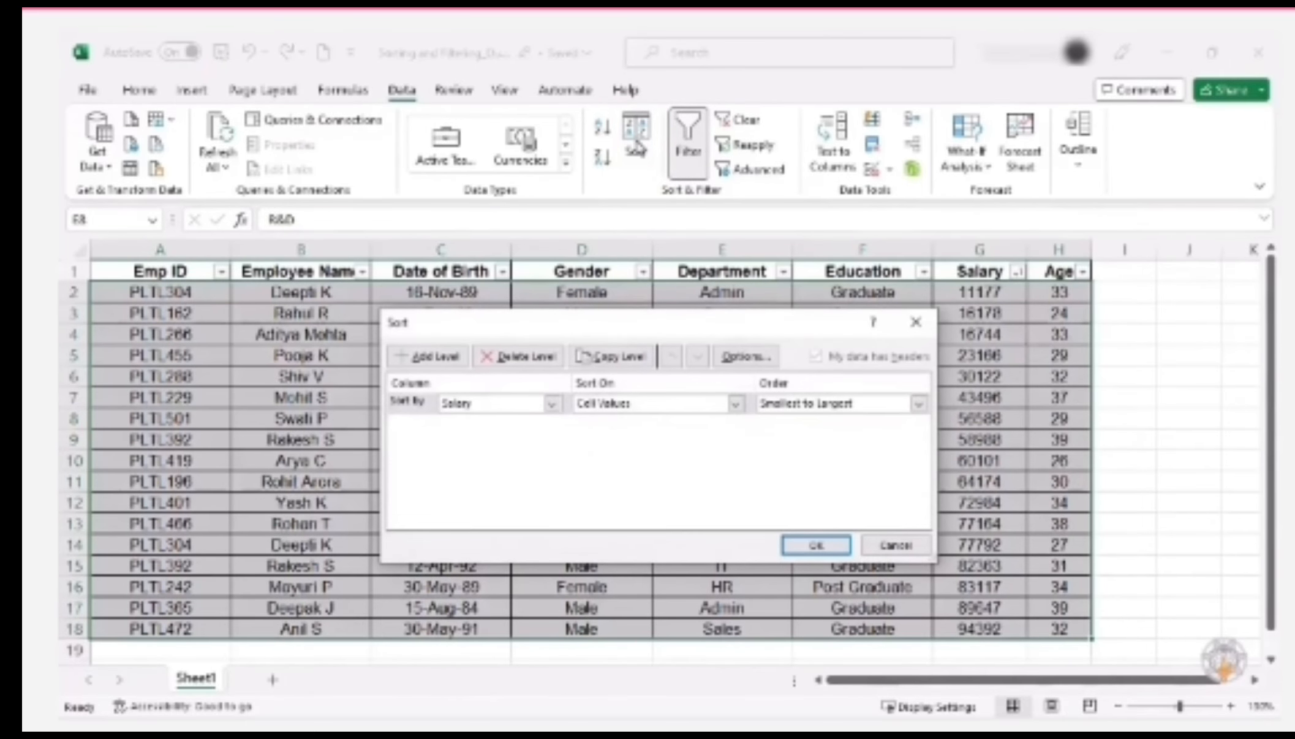
drag(609, 331, 547, 244)
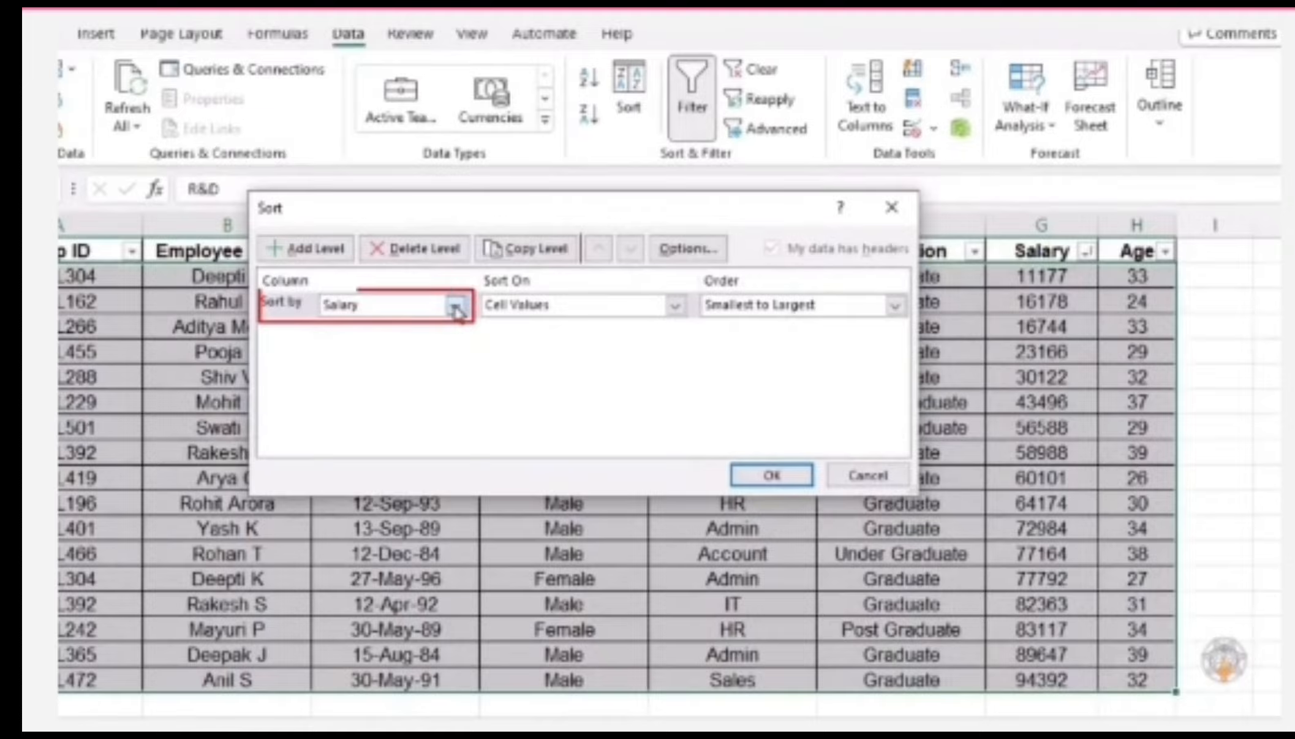
click(455, 307)
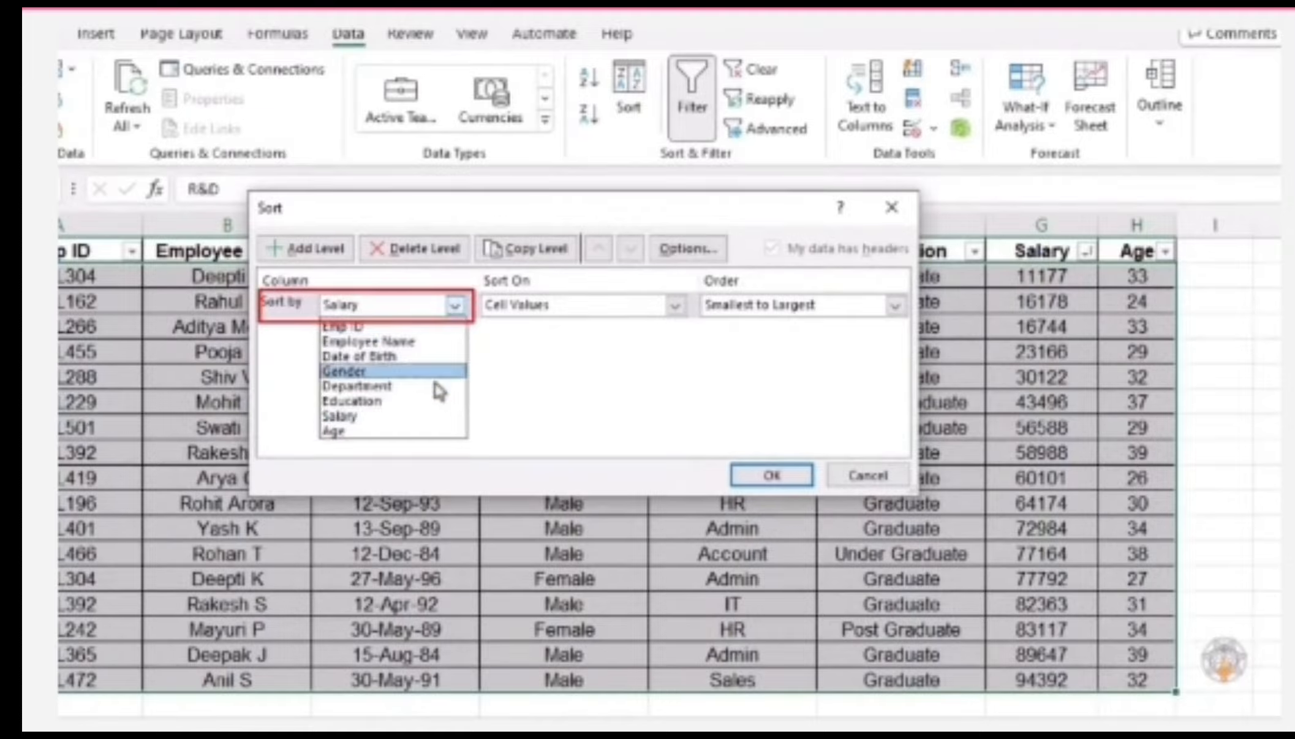
click(427, 433)
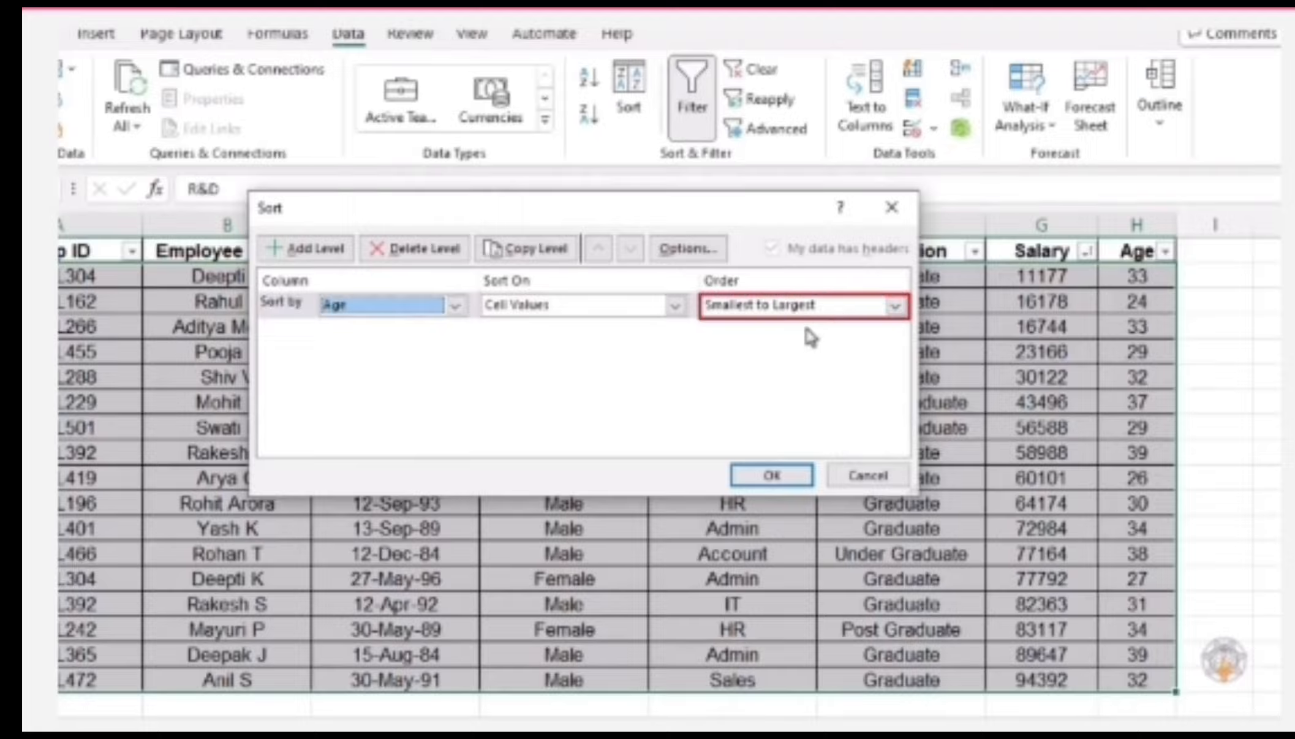
- Add Salary as the second sort level, smallest to largest, and apply the two-level sort
click(317, 257)
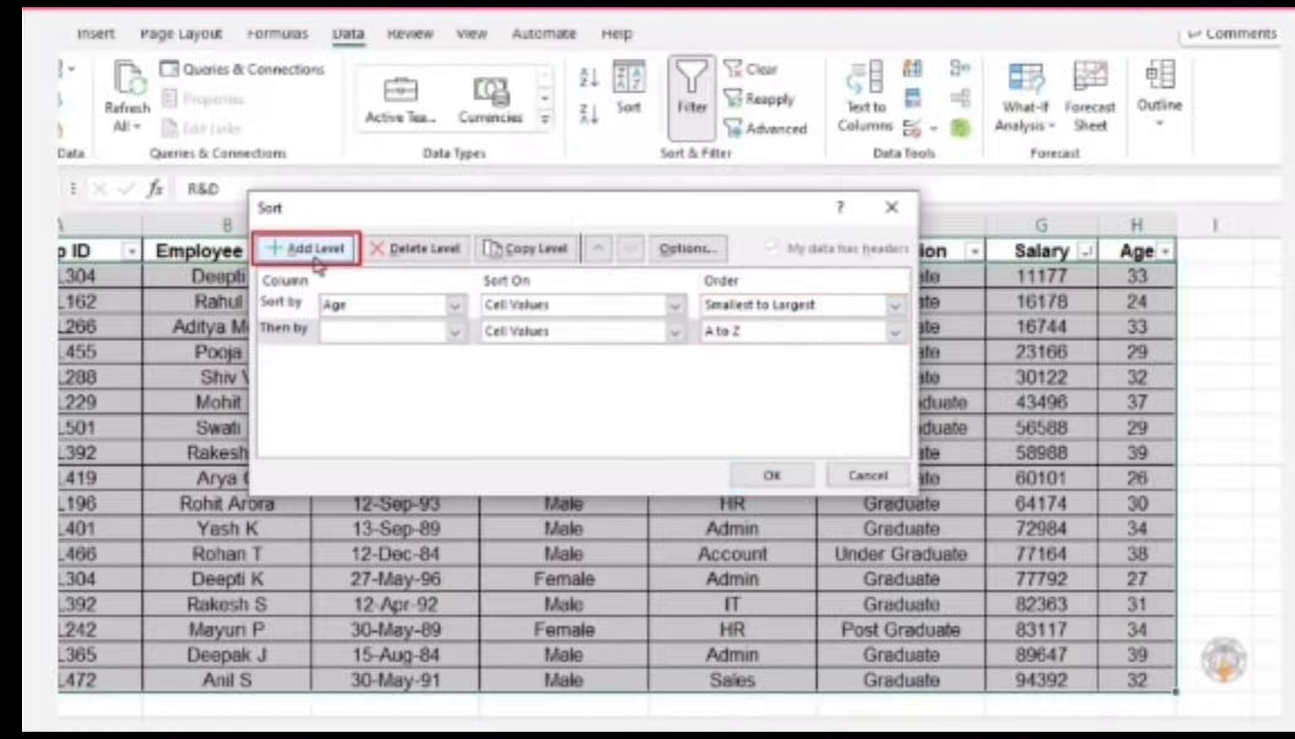
click(378, 333)
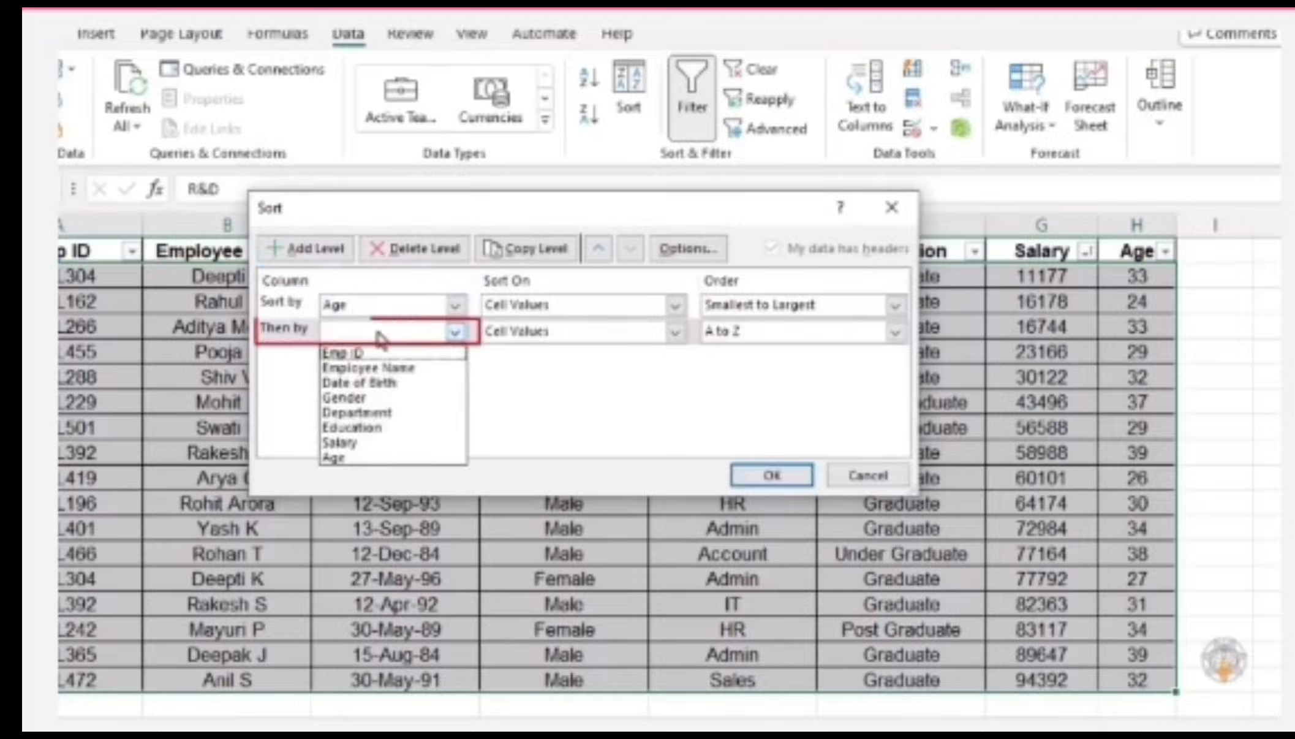
click(376, 439)
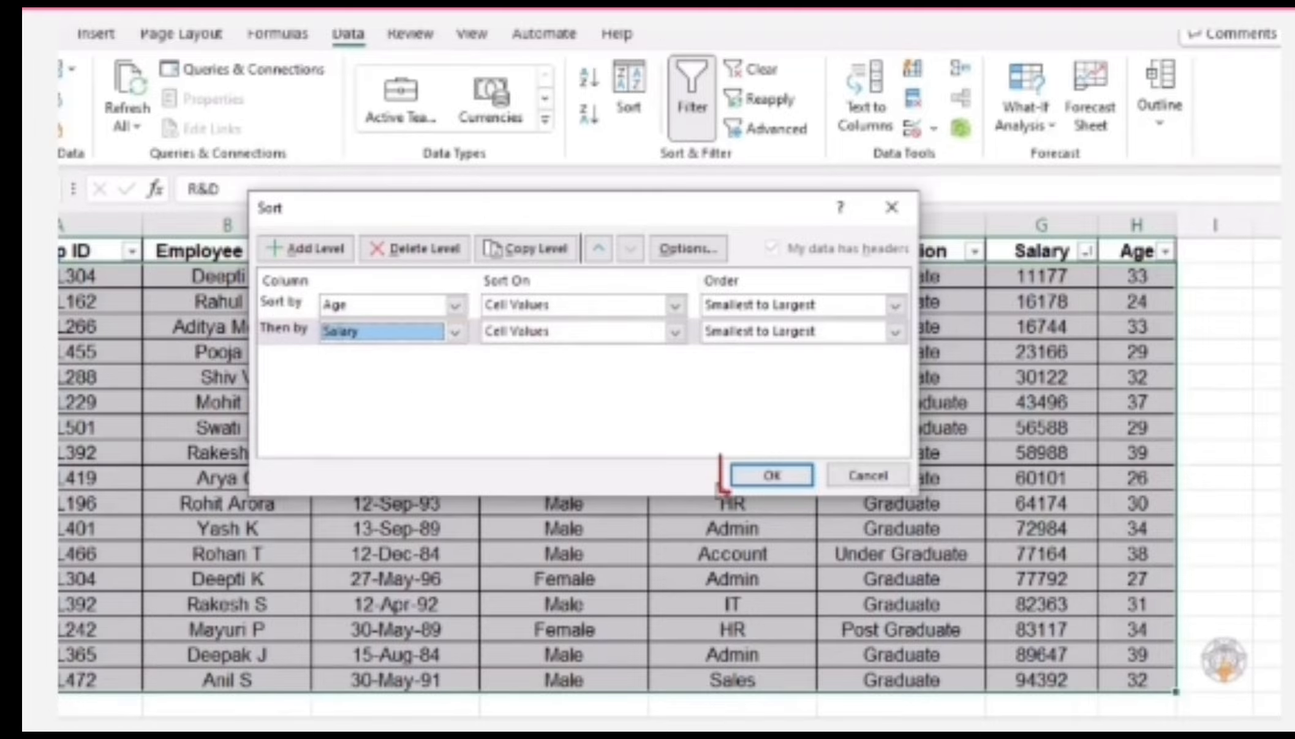
click(765, 477)
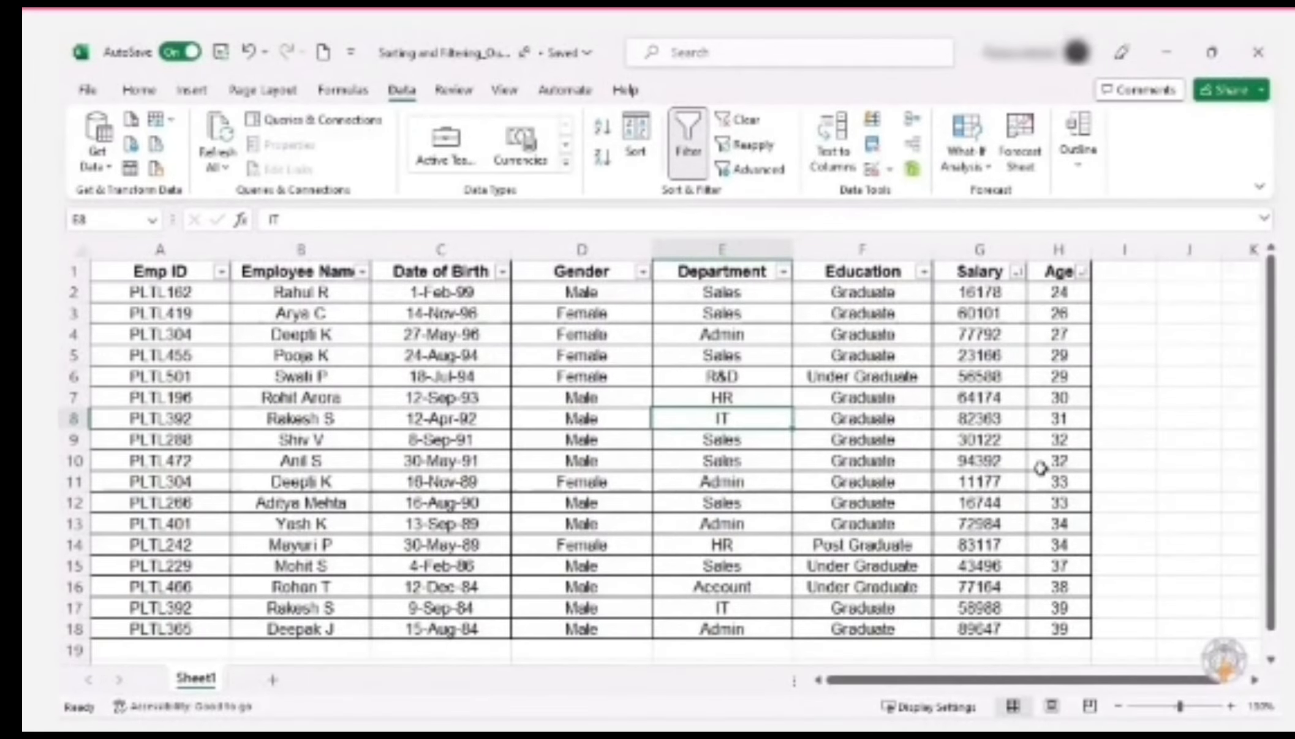
- Examine the salary order among employees of the same age in rows 11–12 and 17–18 and the record in row 9
click(1017, 483)
drag(1018, 487, 1059, 502)
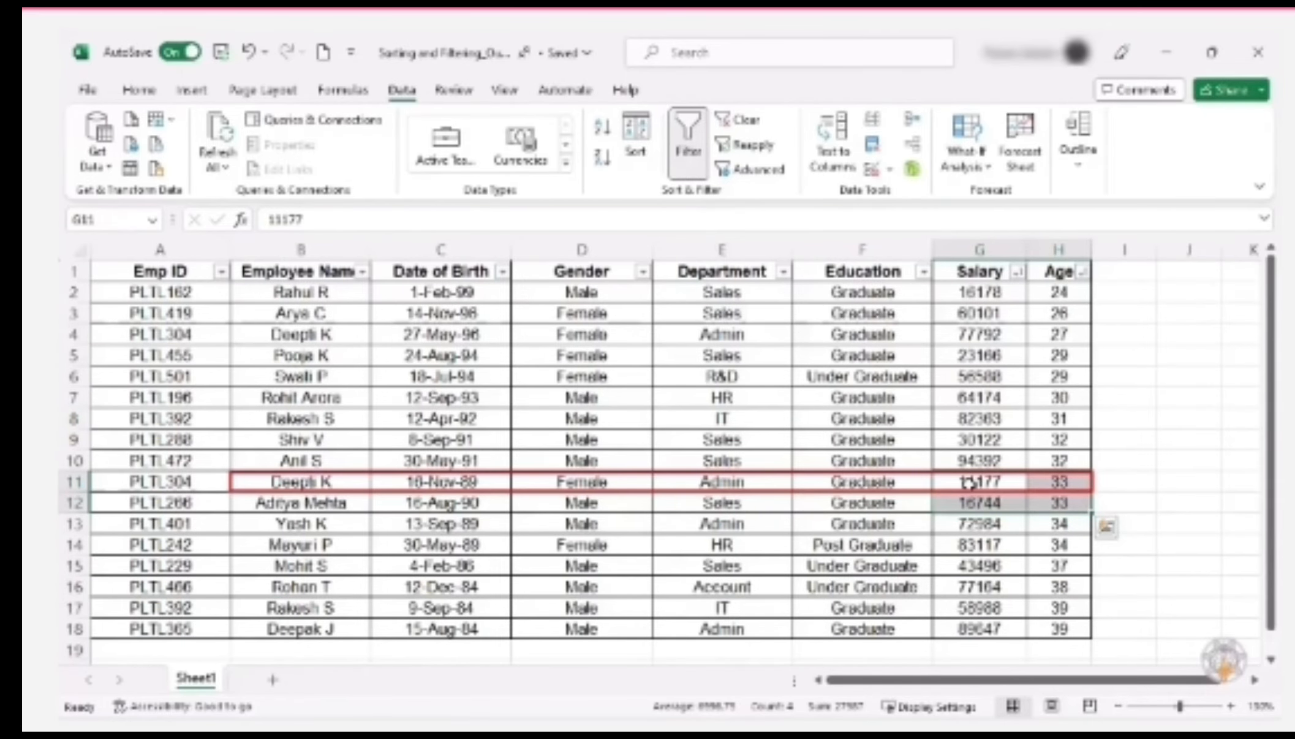
click(350, 483)
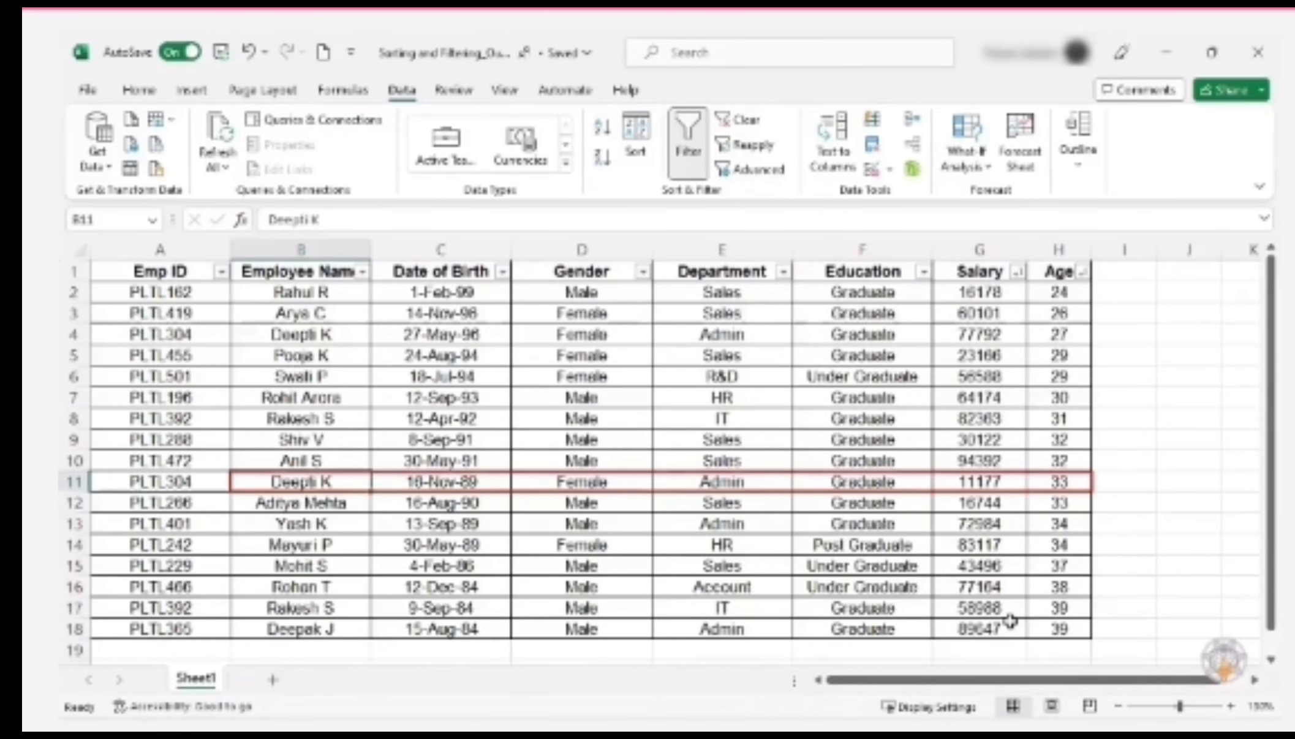
drag(989, 609, 1044, 623)
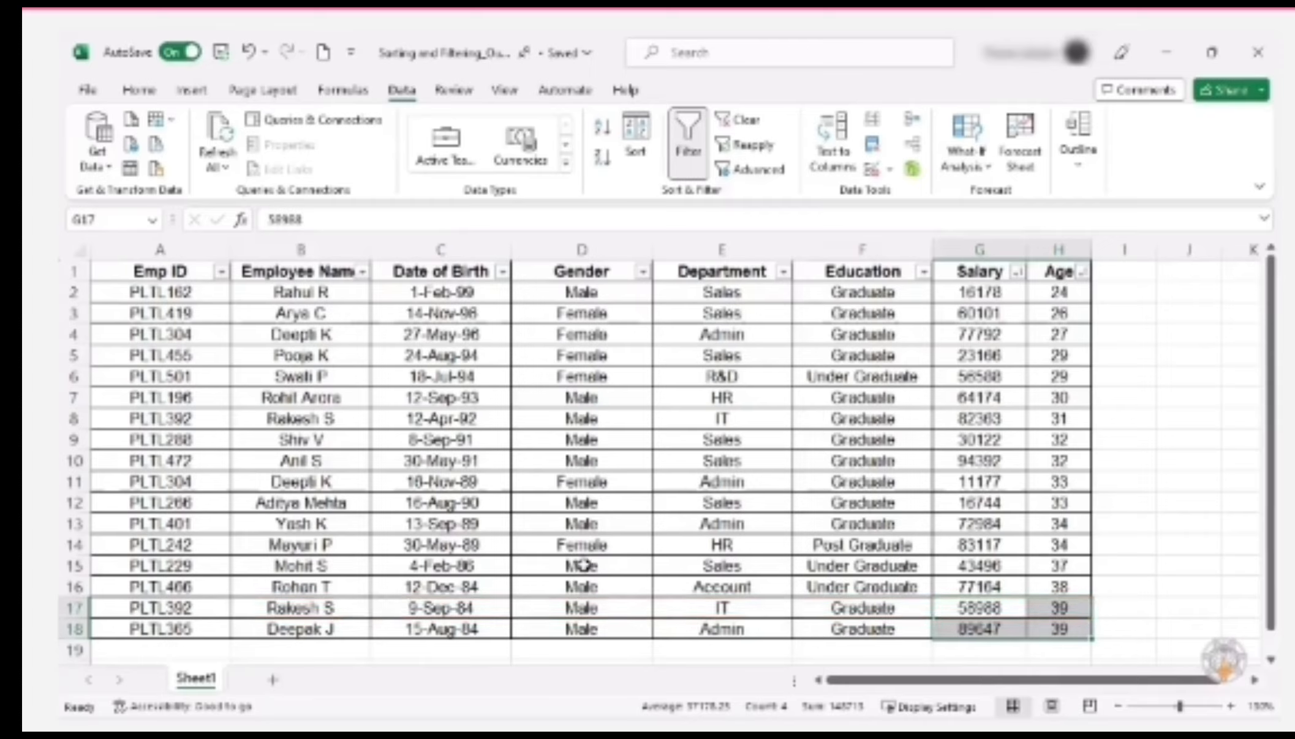
mouse_move(966, 432)
mouse_down()
mouse_move(1011, 461)
mouse_move(1056, 460)
mouse_move(179, 436)
mouse_up()
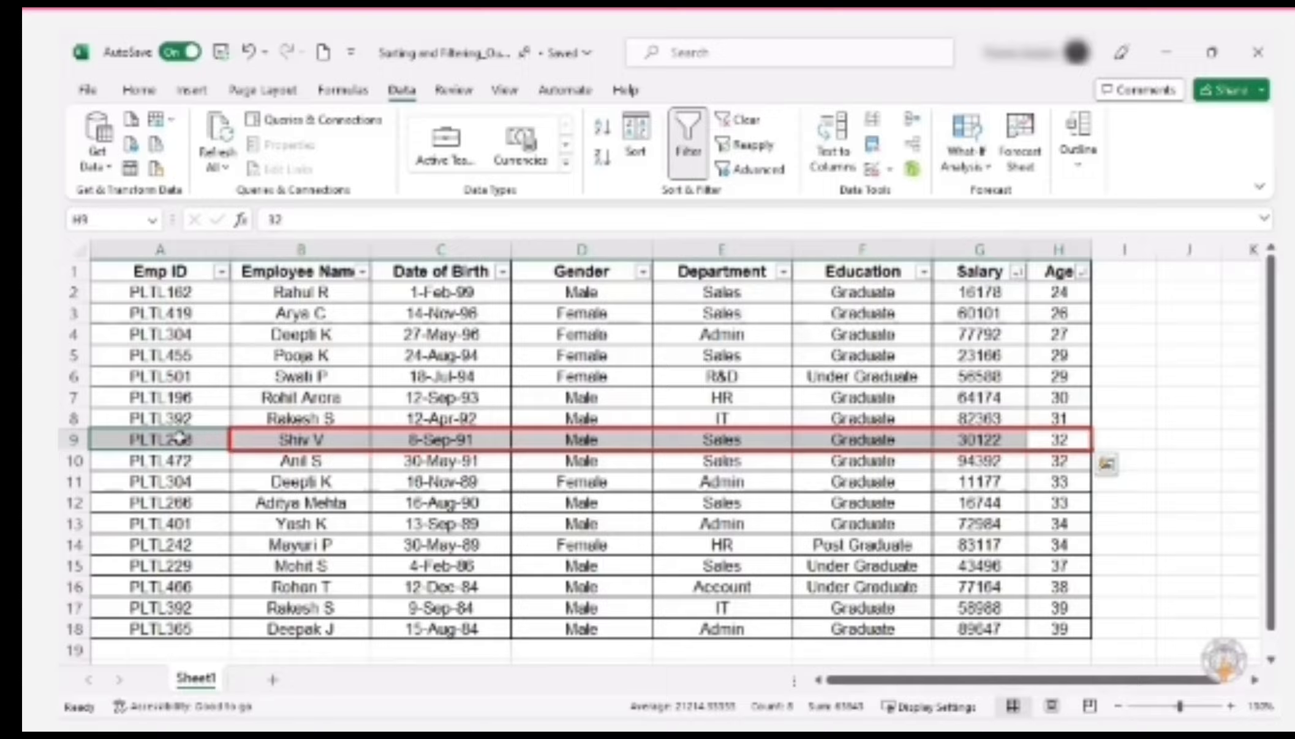
click(964, 396)
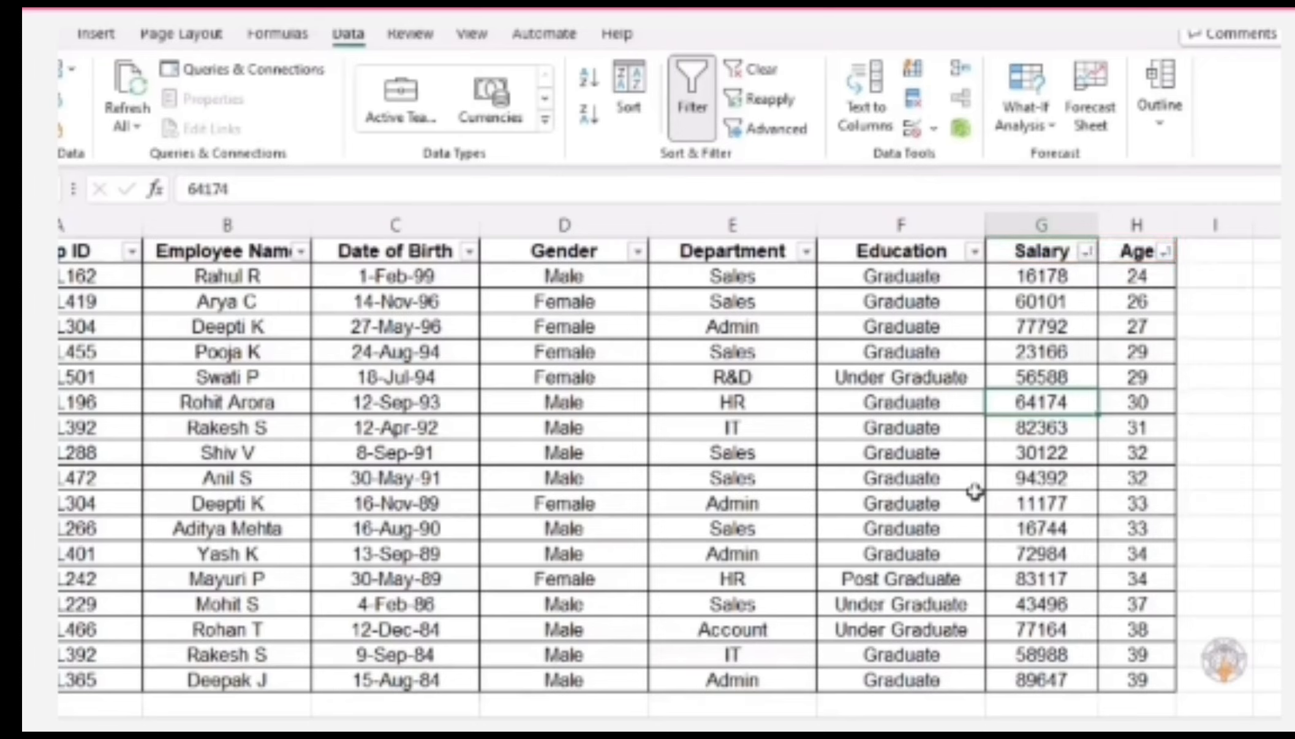
- Open the custom sort settings for the employee table and add three blank levels below the Age level
click(733, 402)
click(631, 120)
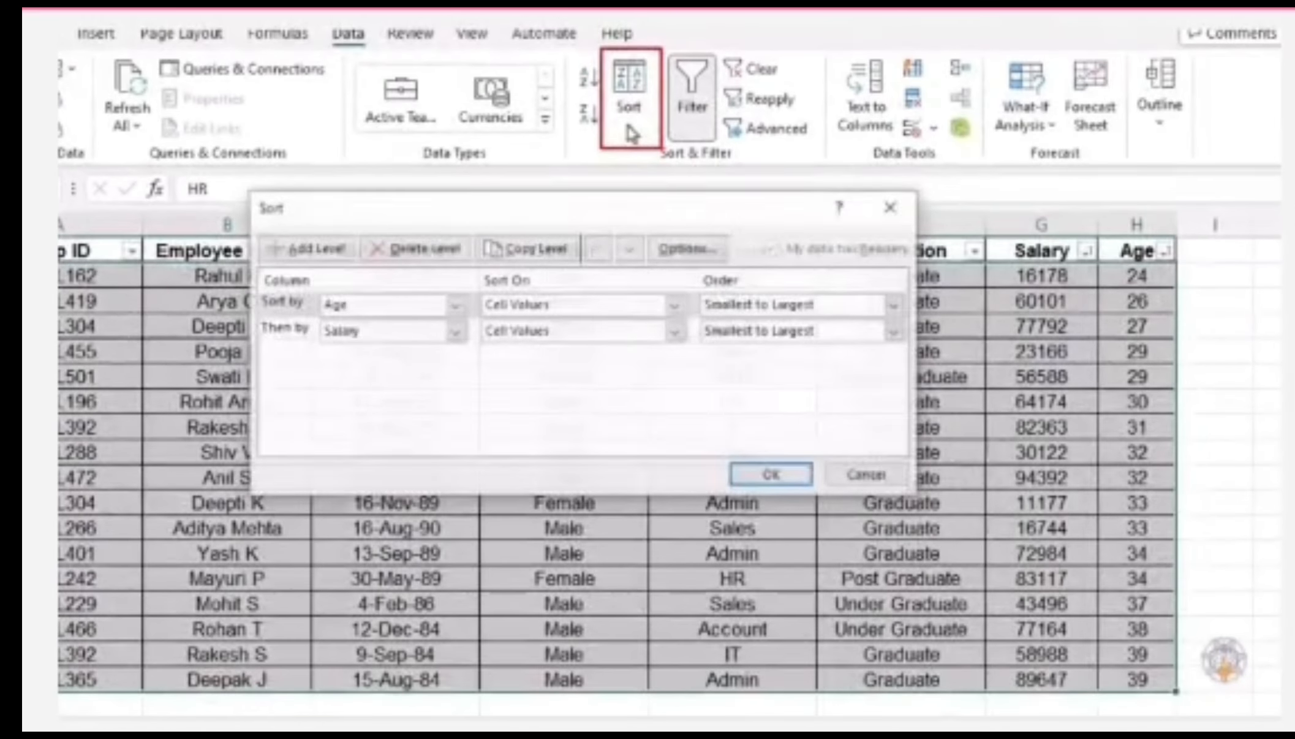
click(340, 251)
click(340, 251)
click(339, 251)
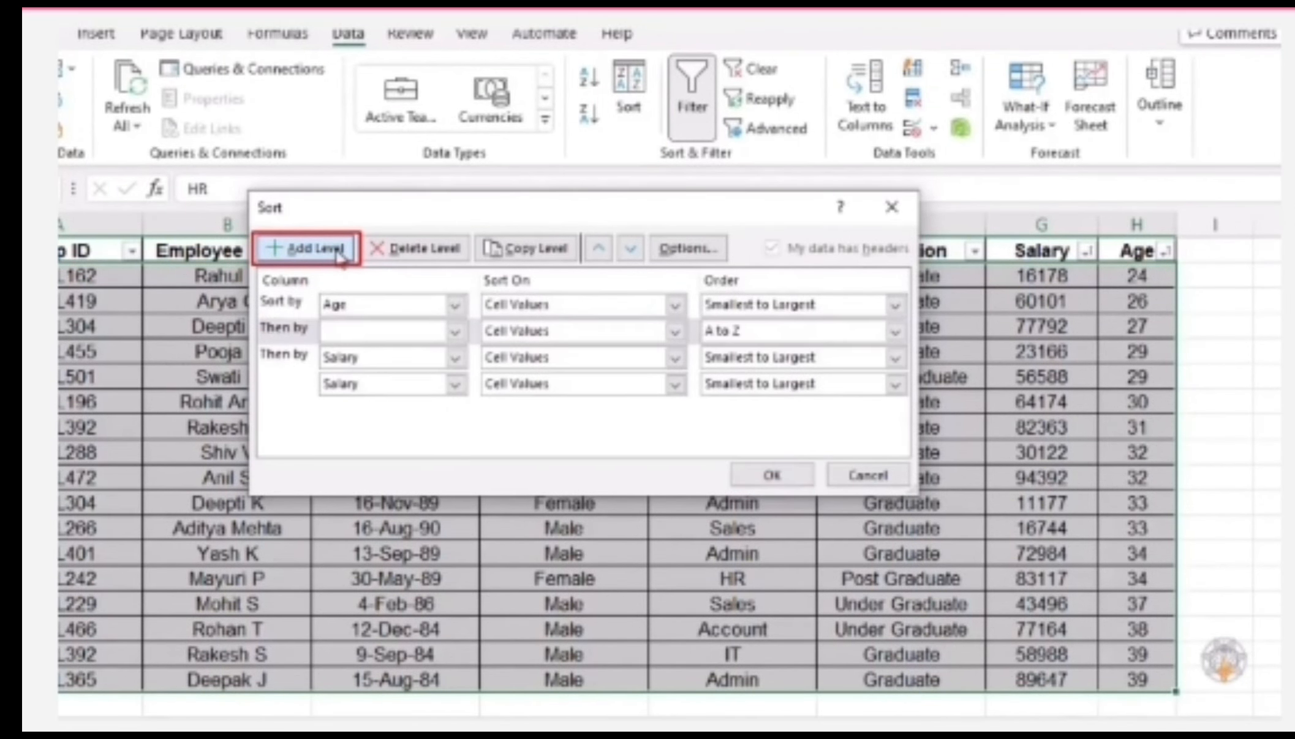
click(340, 251)
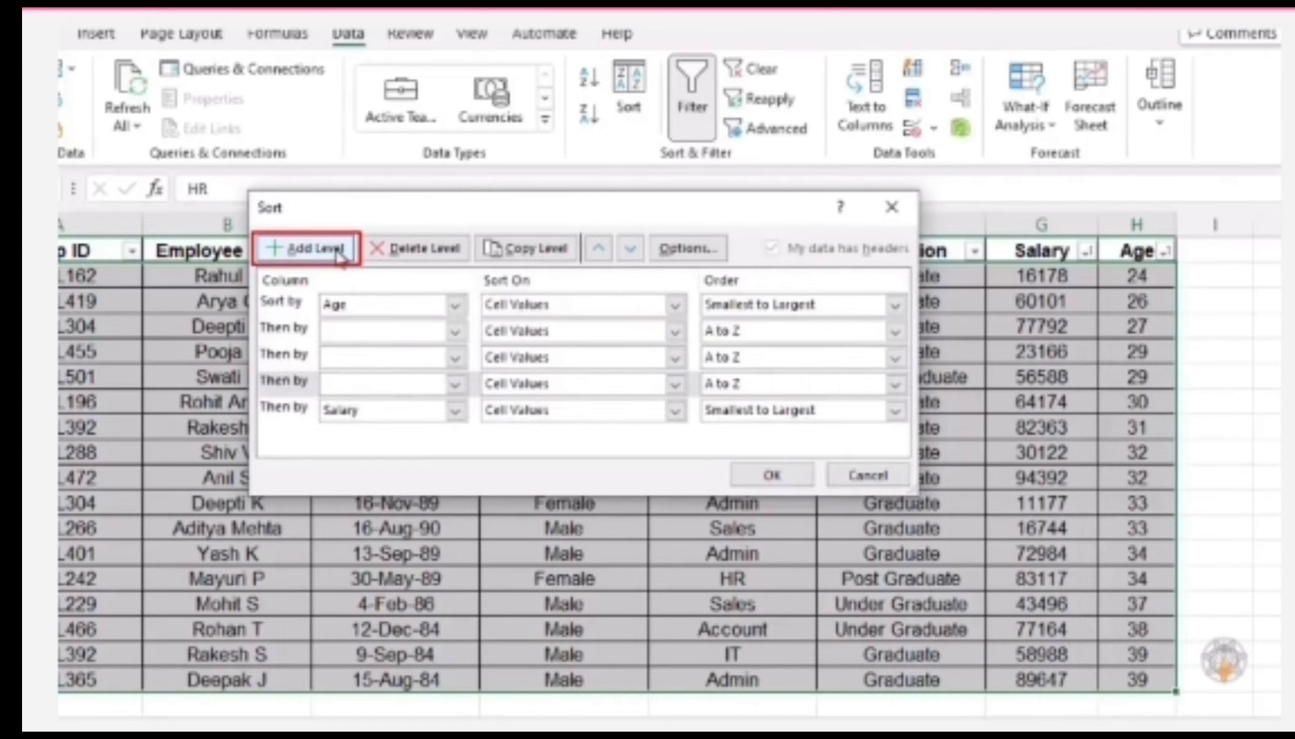
- Delete two blank levels and the Salary level, leaving Age and one blank level in the custom sort
click(422, 257)
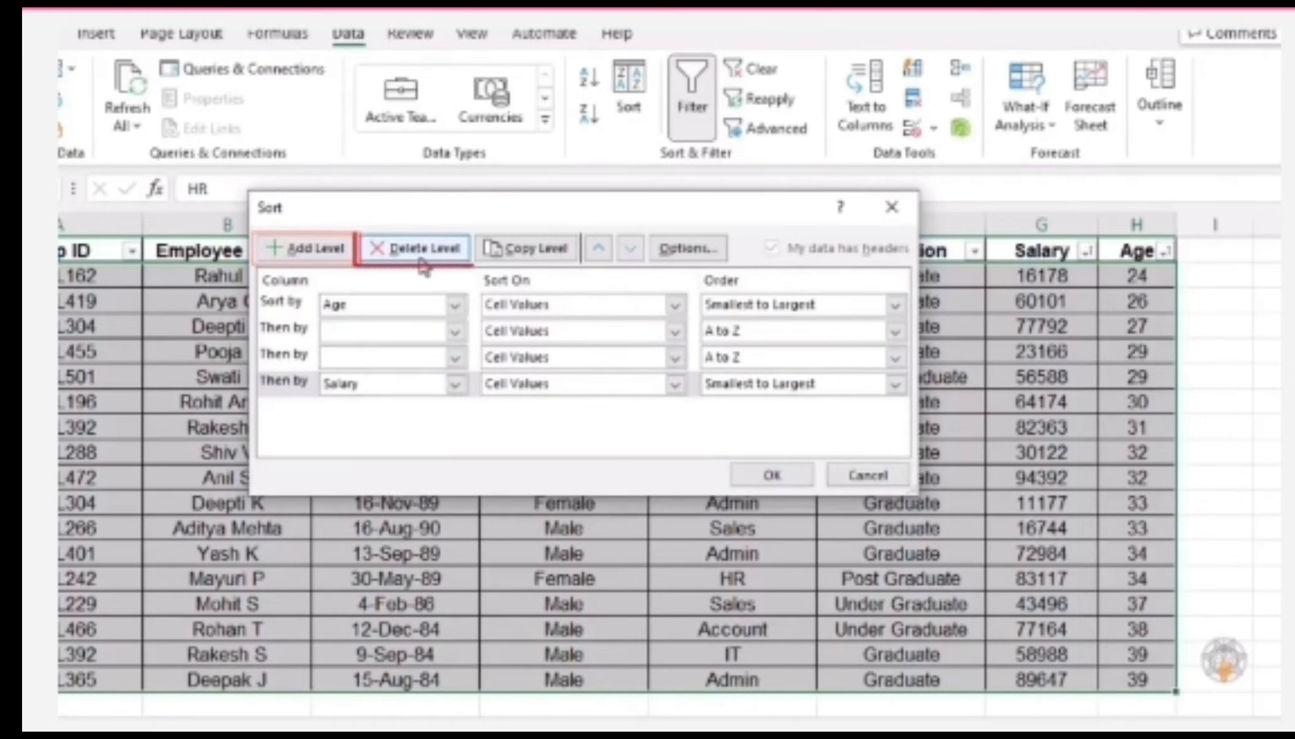
click(424, 264)
click(424, 265)
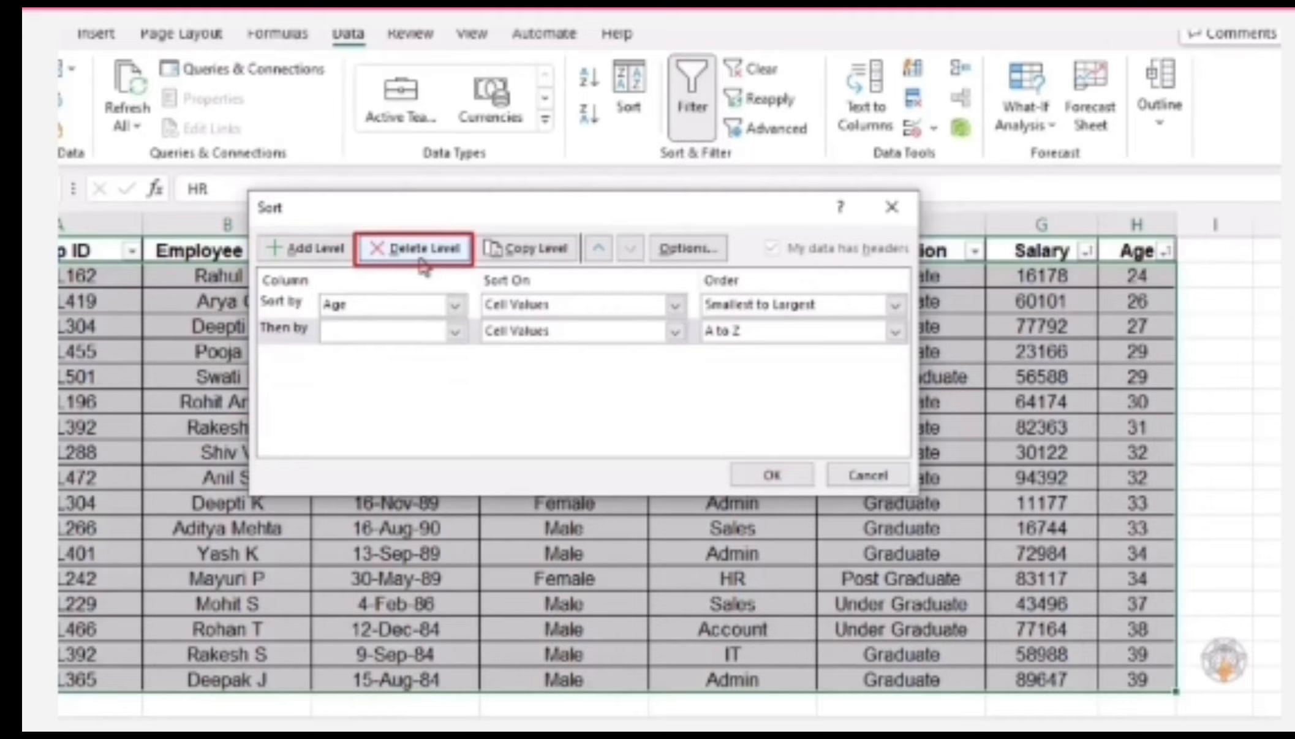
- Set Salary, by cell values from smallest to largest, as the second sort level and apply the sort
click(417, 328)
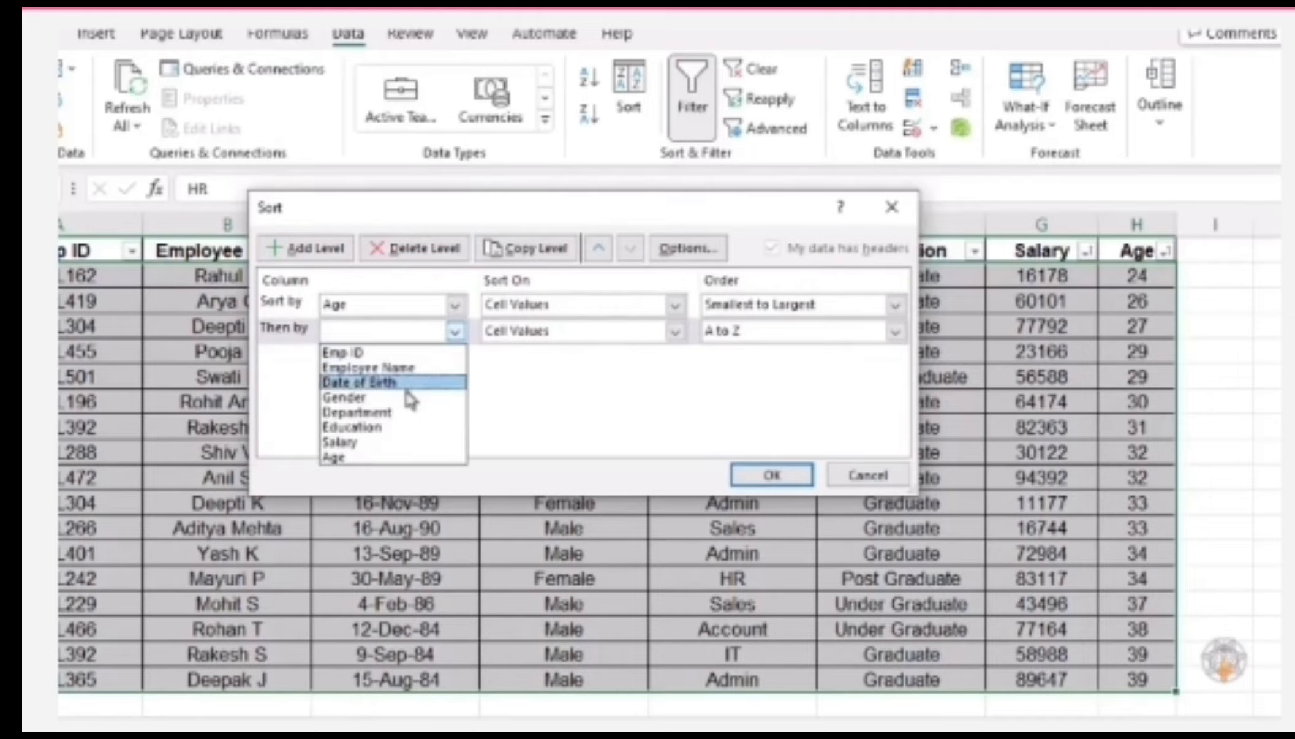
click(402, 441)
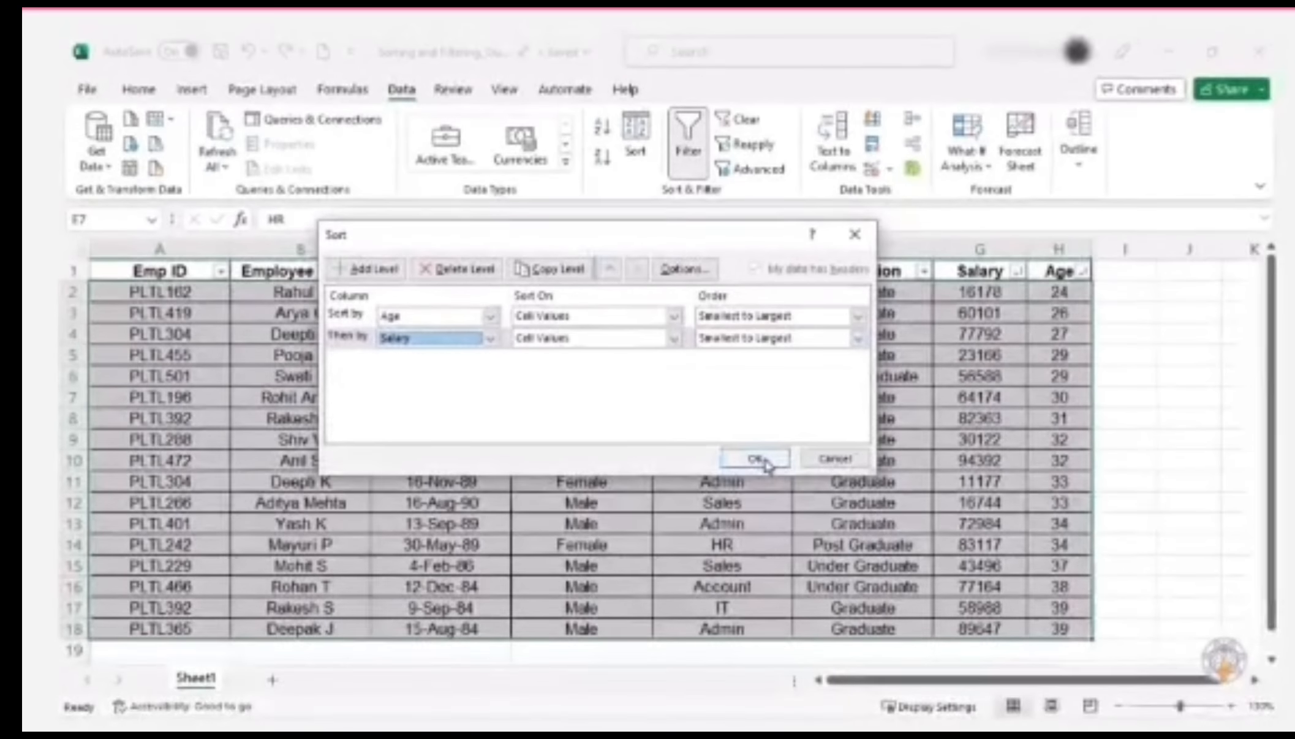
click(771, 475)
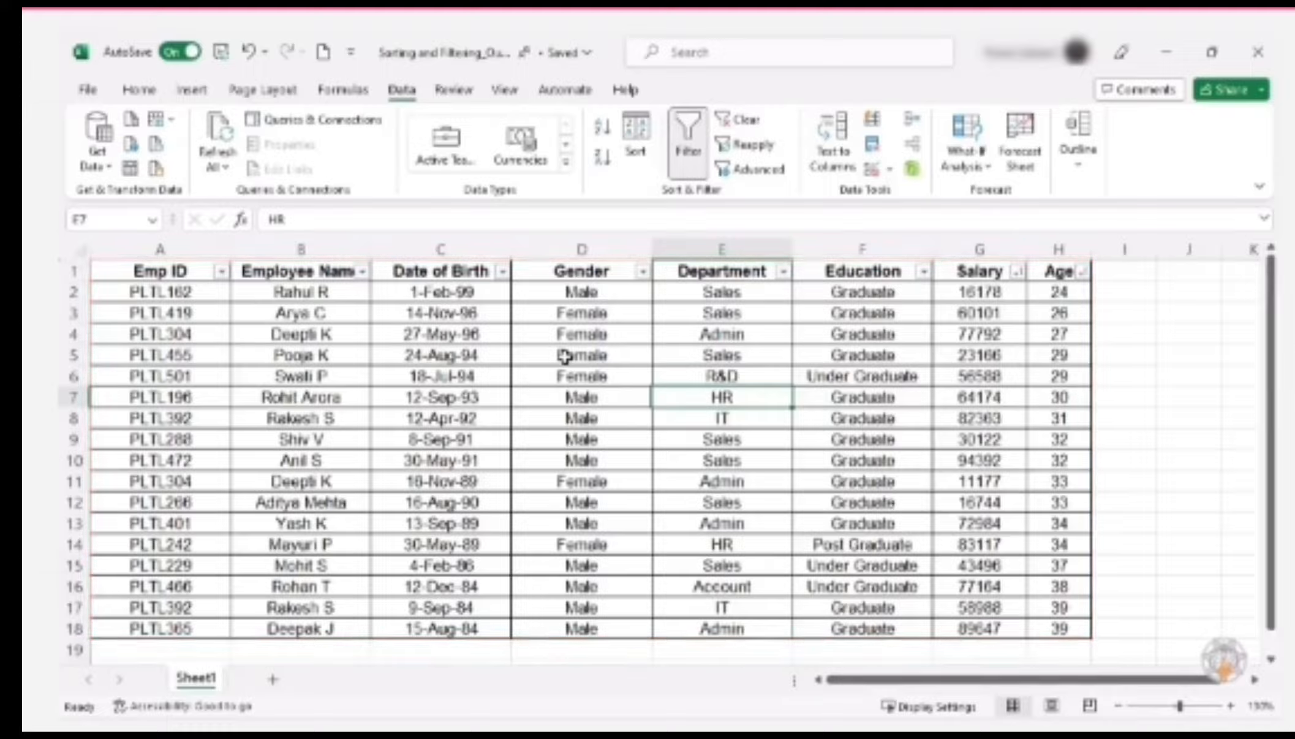
click(565, 355)
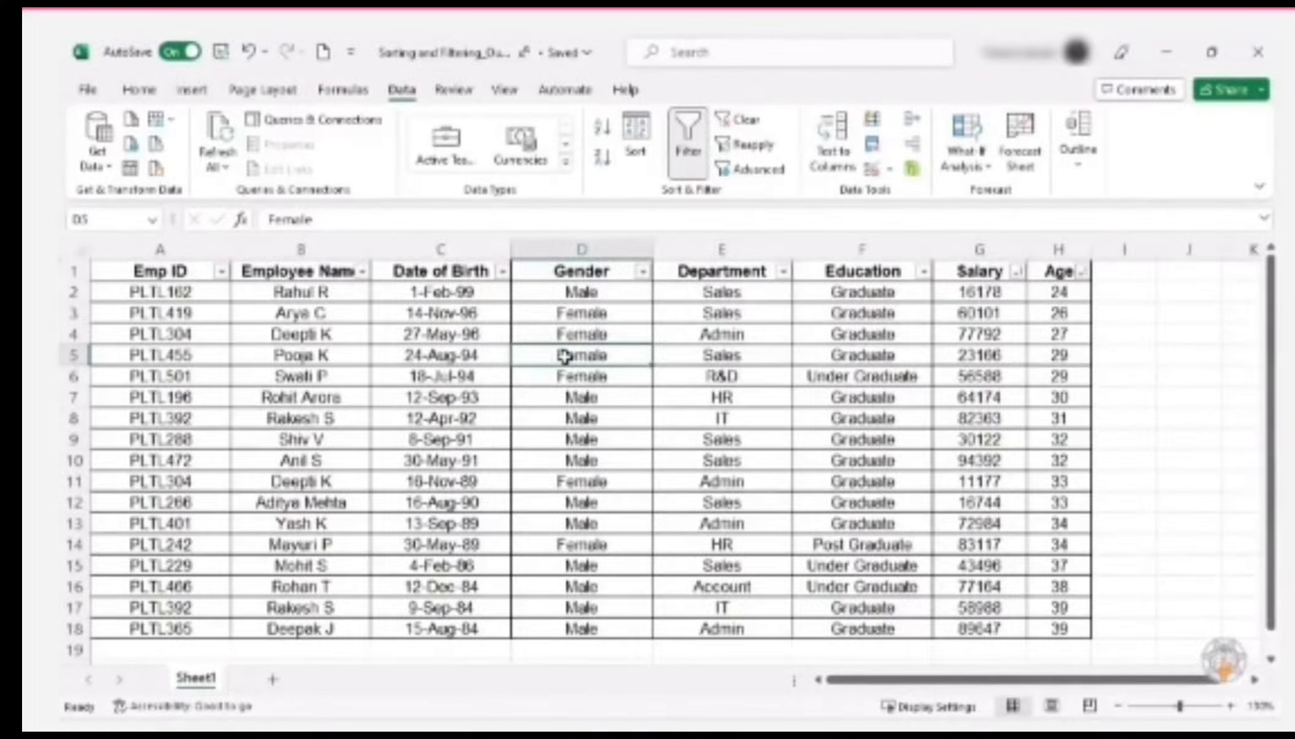
key(alt)
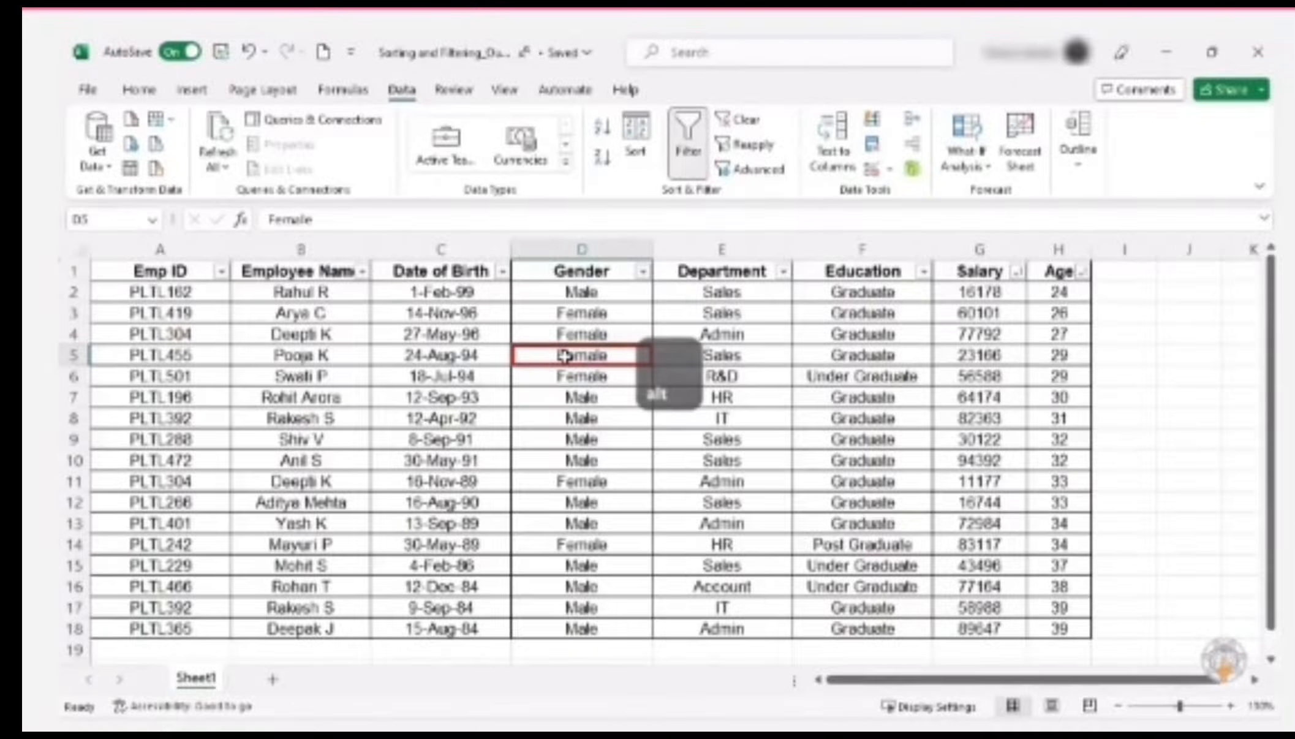
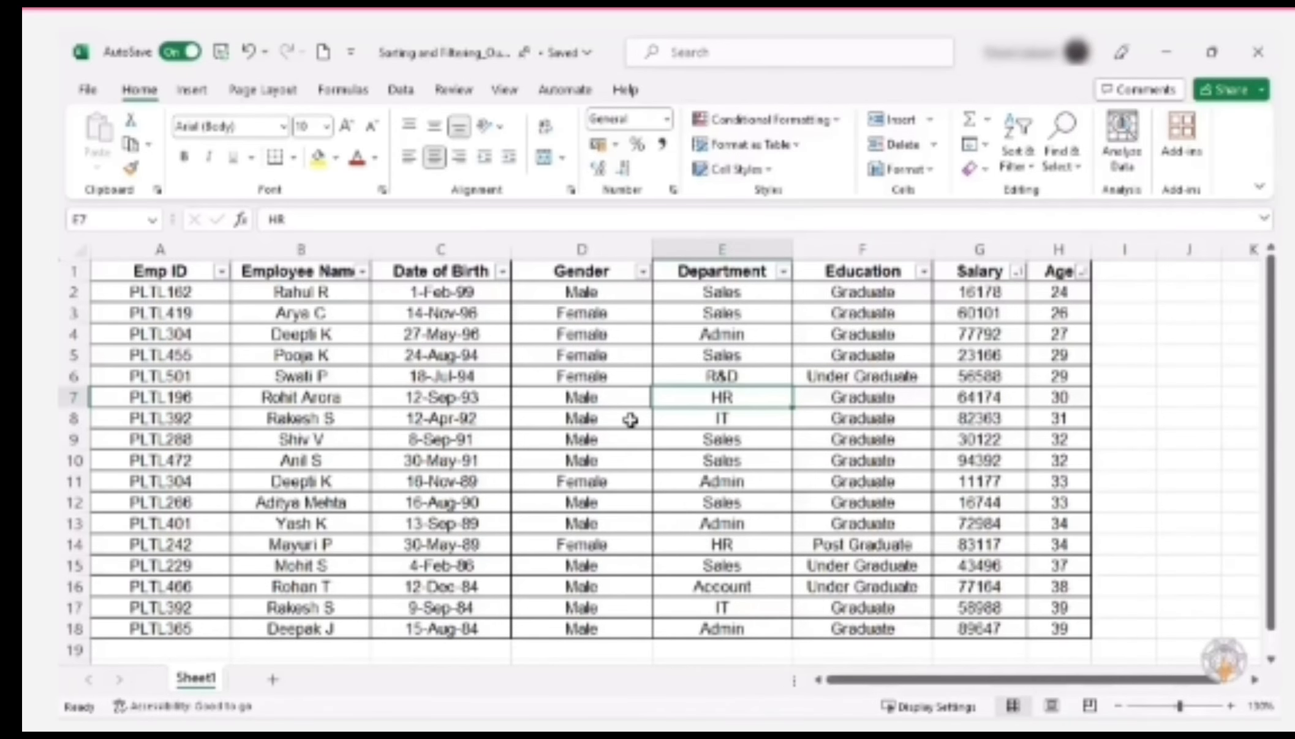
click(581, 376)
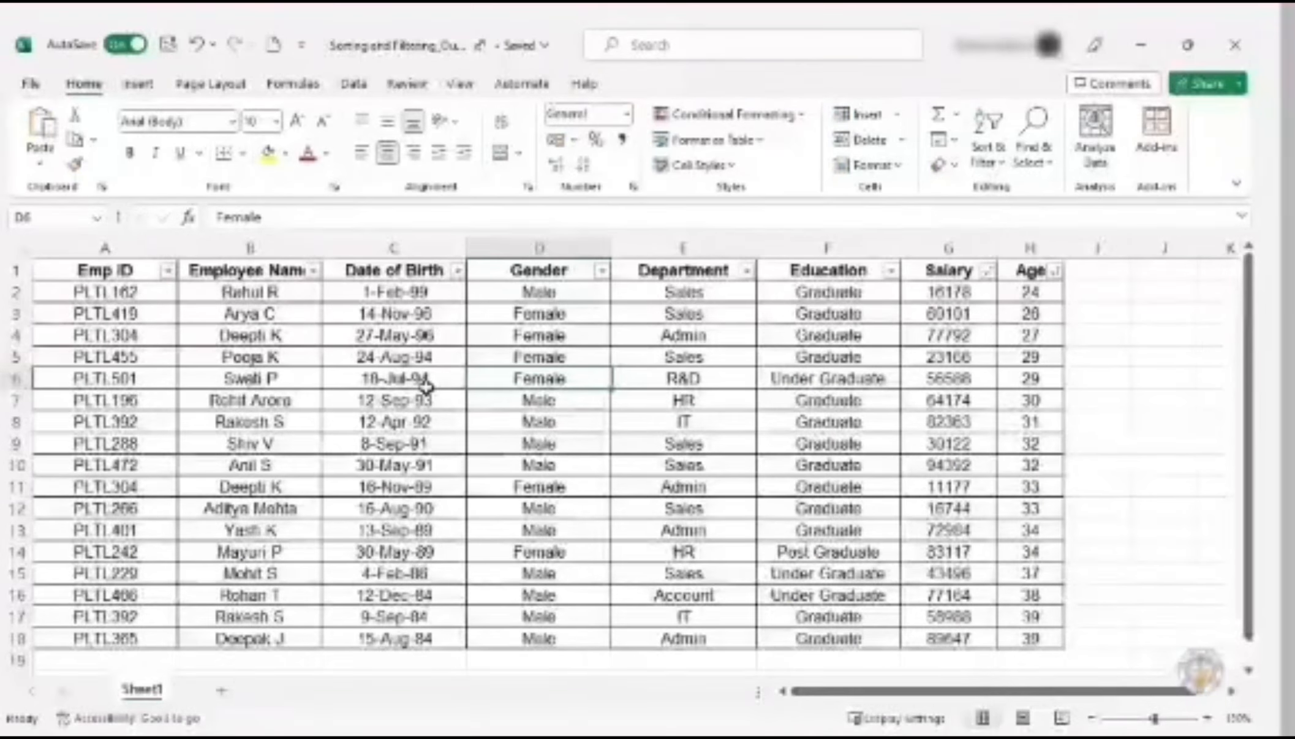
click(469, 380)
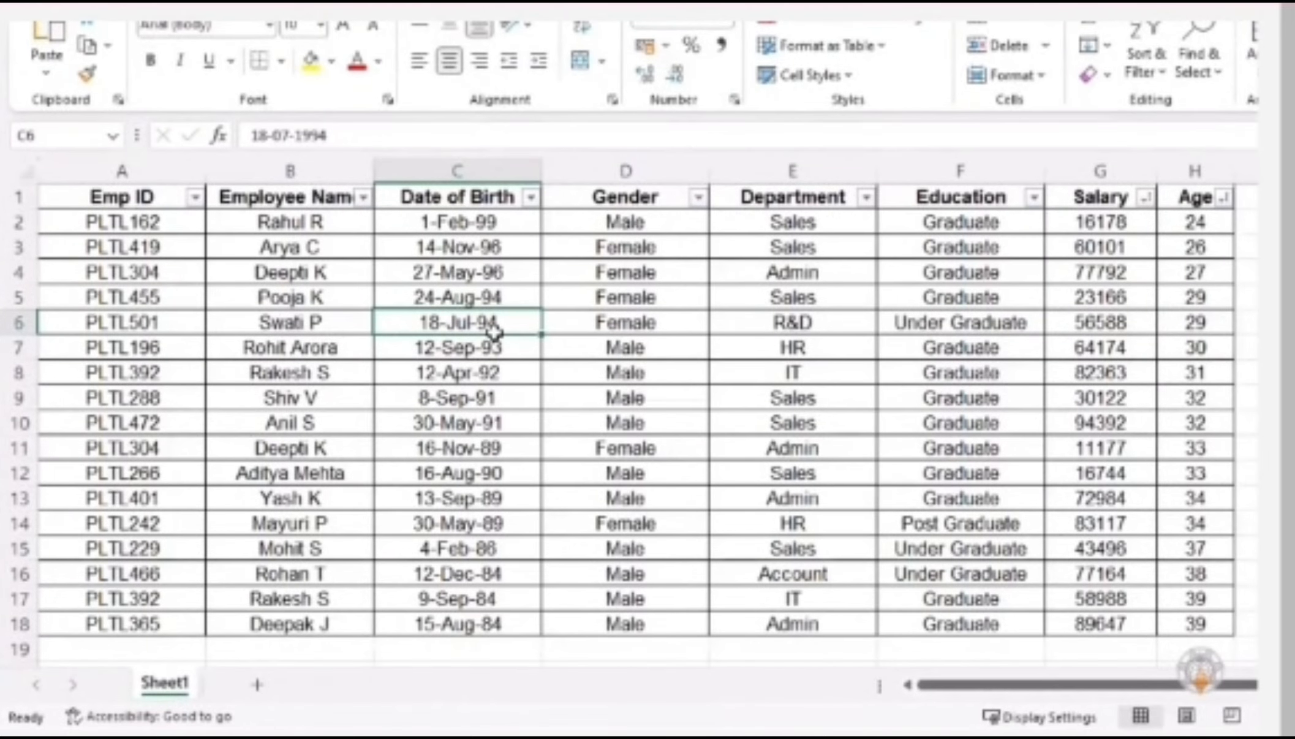
- Sort the employee table by Department from A to Z
click(784, 332)
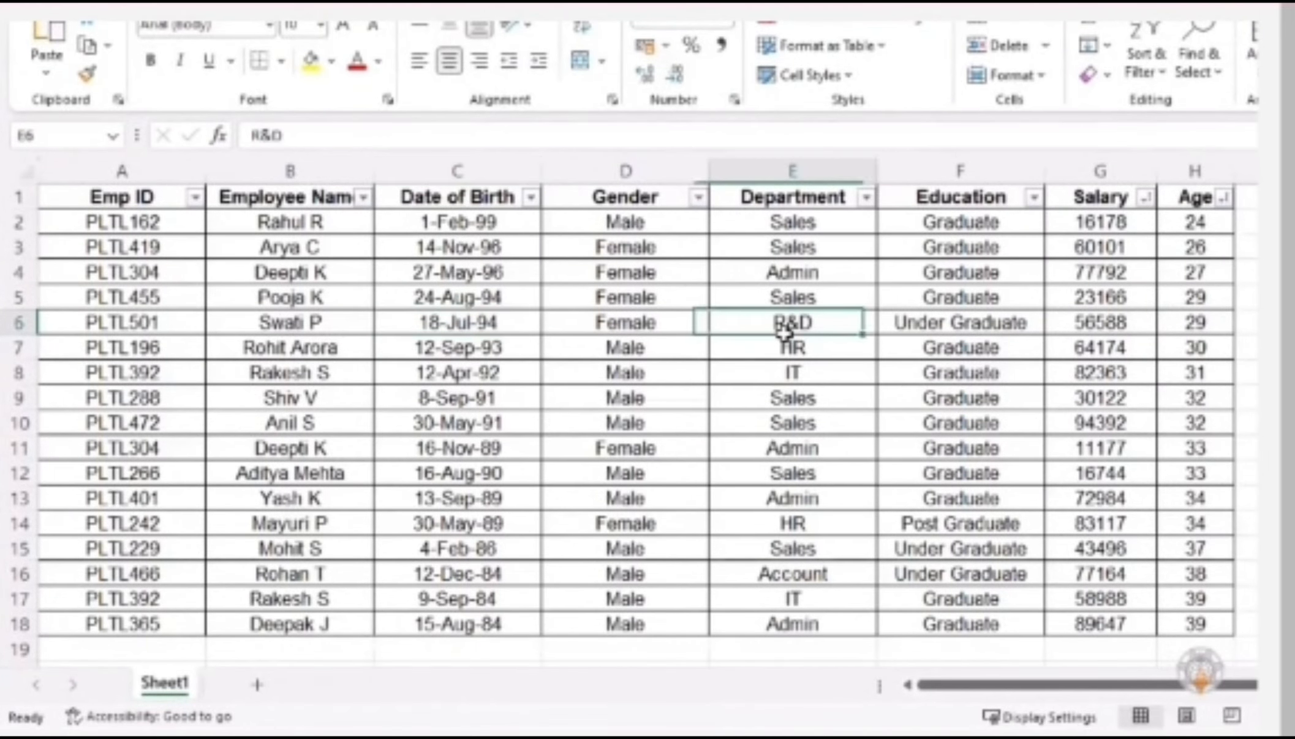
right_click(784, 332)
mouse_move(882, 467)
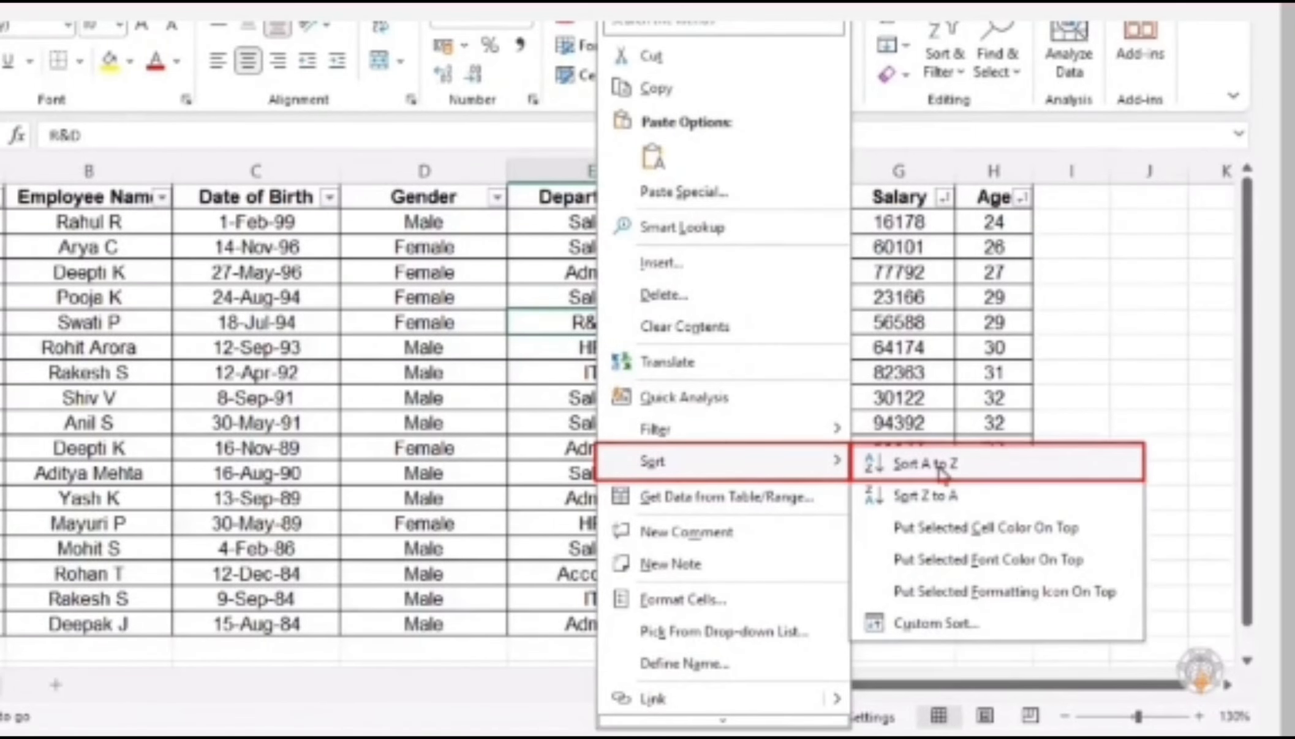
click(942, 469)
- Fill the Sales department rows A12:H18 with a light gold theme color
drag(117, 482, 1154, 628)
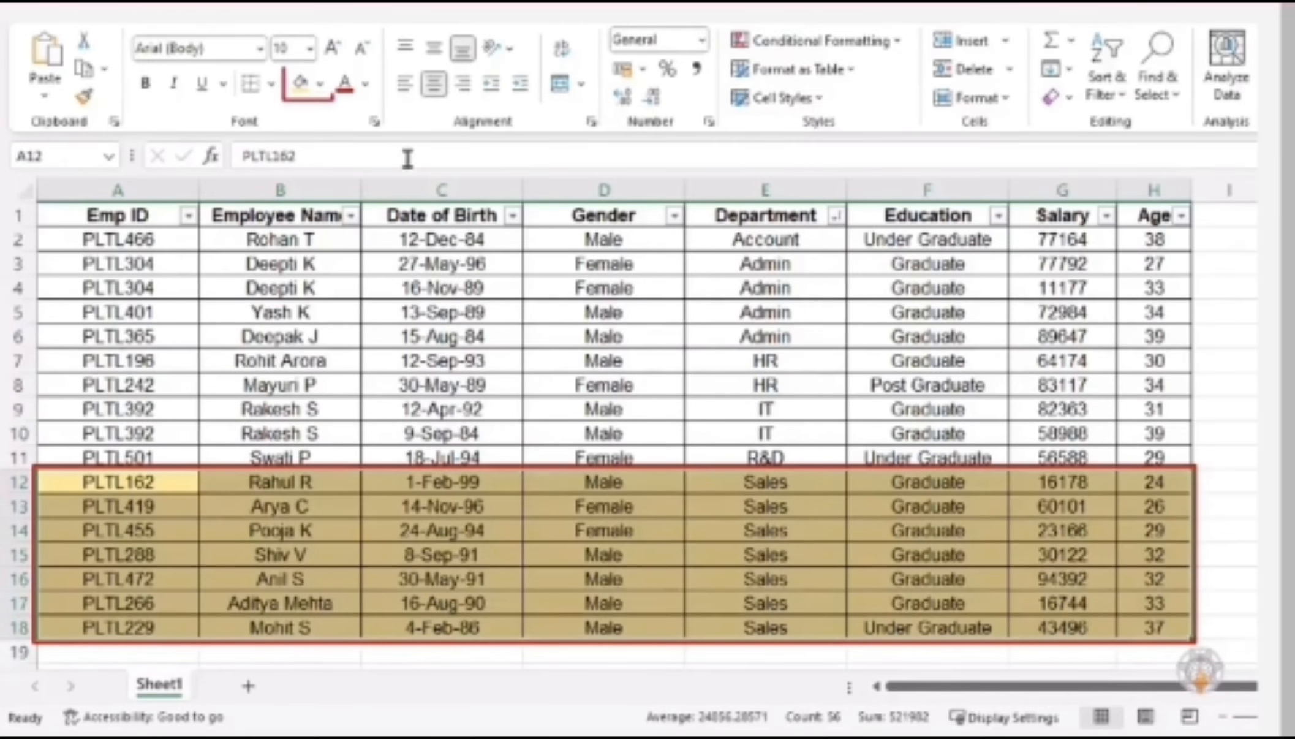
click(319, 84)
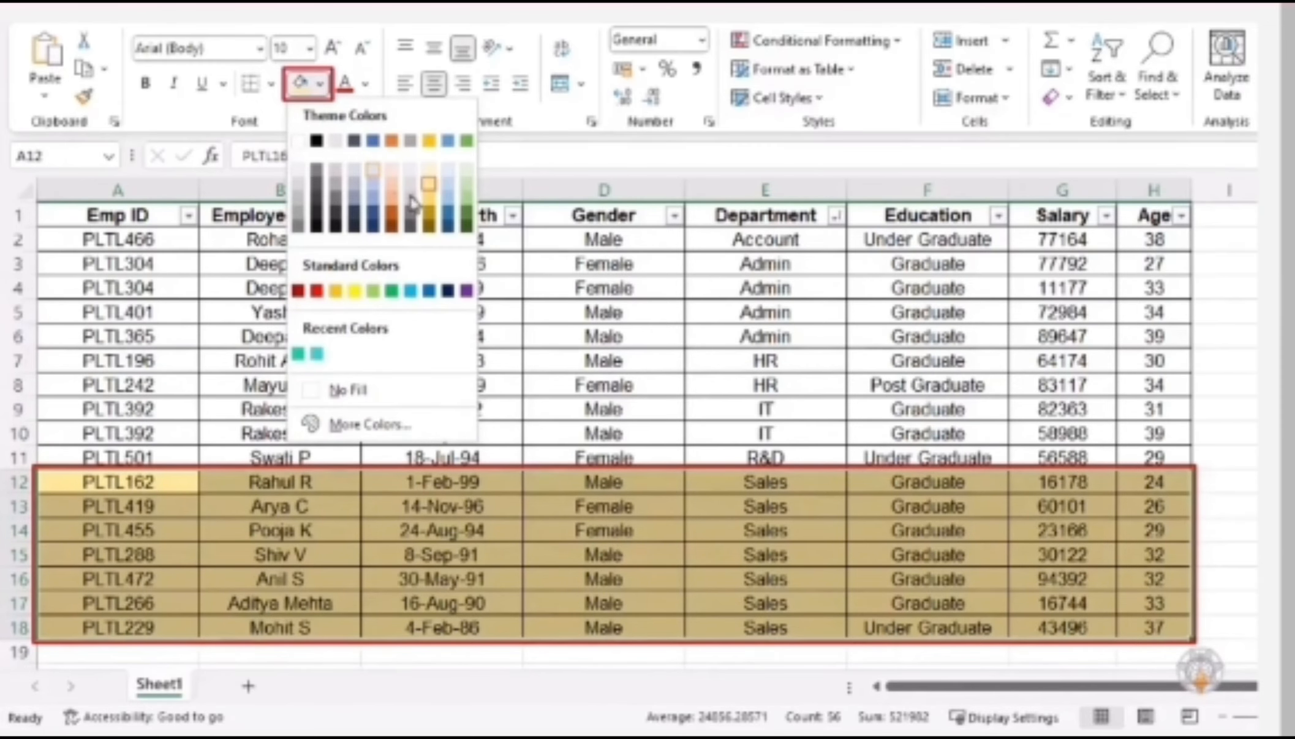
click(428, 215)
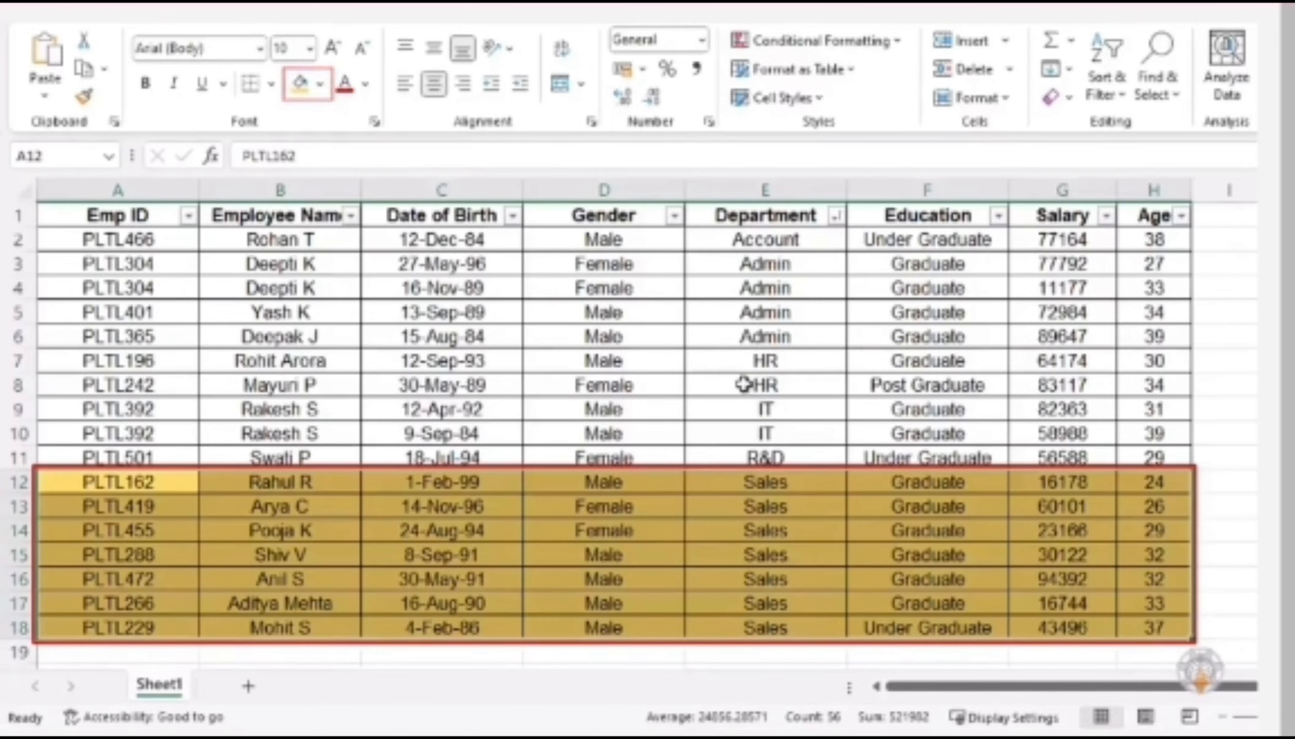
- Fill the two HR department rows A7:H8 with a dark green theme color
mouse_move(122, 360)
mouse_down()
mouse_move(153, 385)
mouse_move(1032, 412)
mouse_move(1160, 385)
mouse_up()
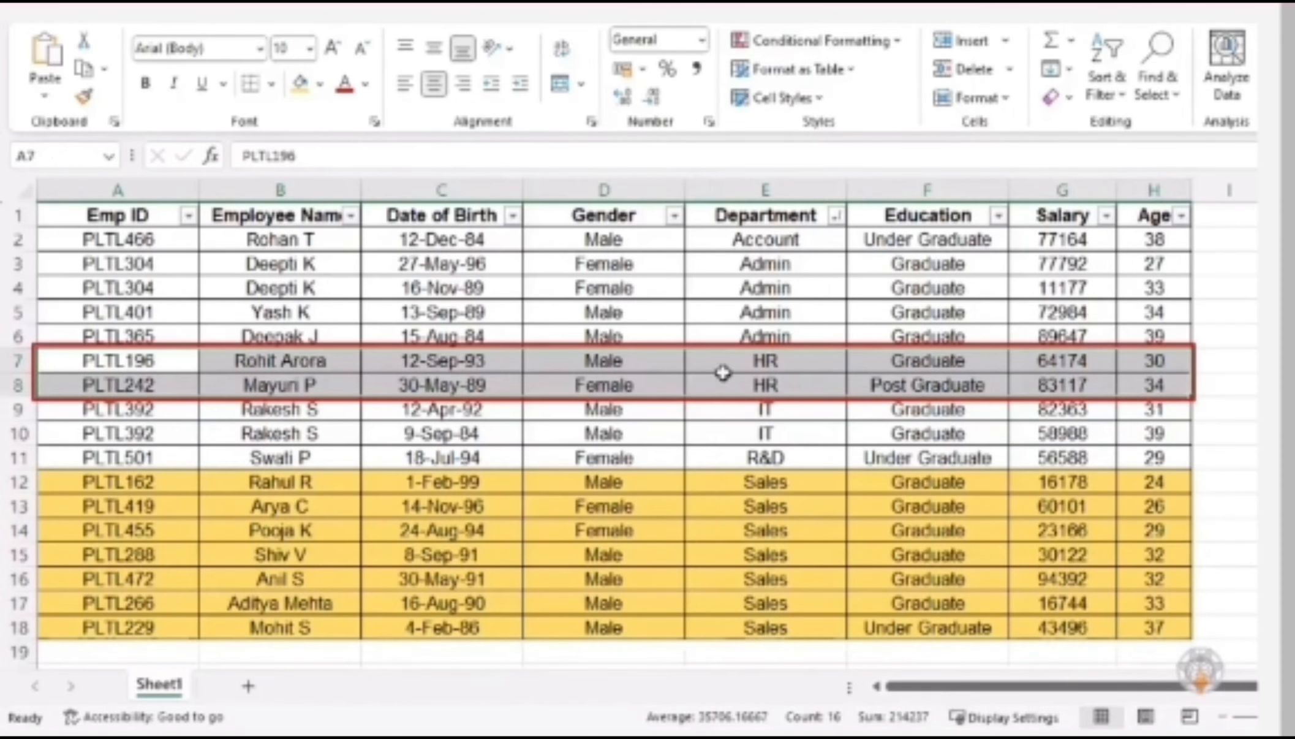
click(320, 86)
click(466, 211)
- Fill the Account department row A2:H2 with standard red
drag(122, 240, 1155, 239)
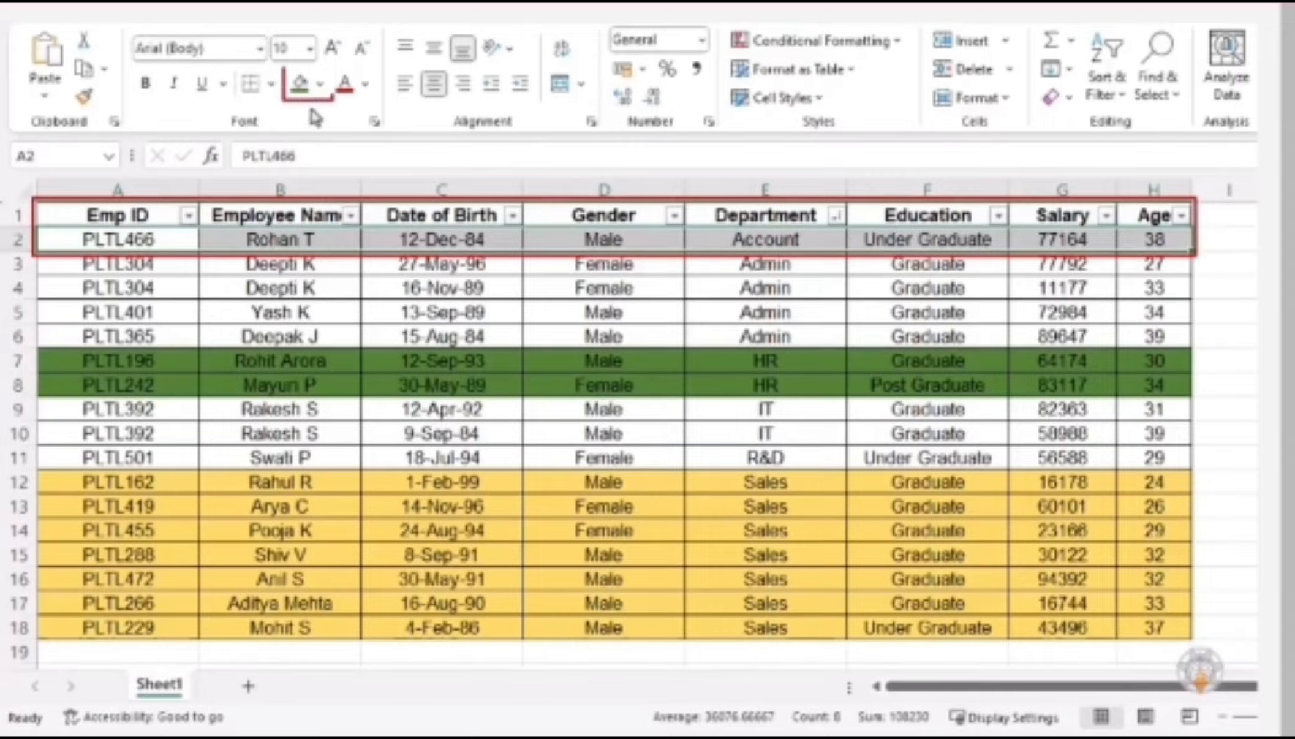
click(320, 89)
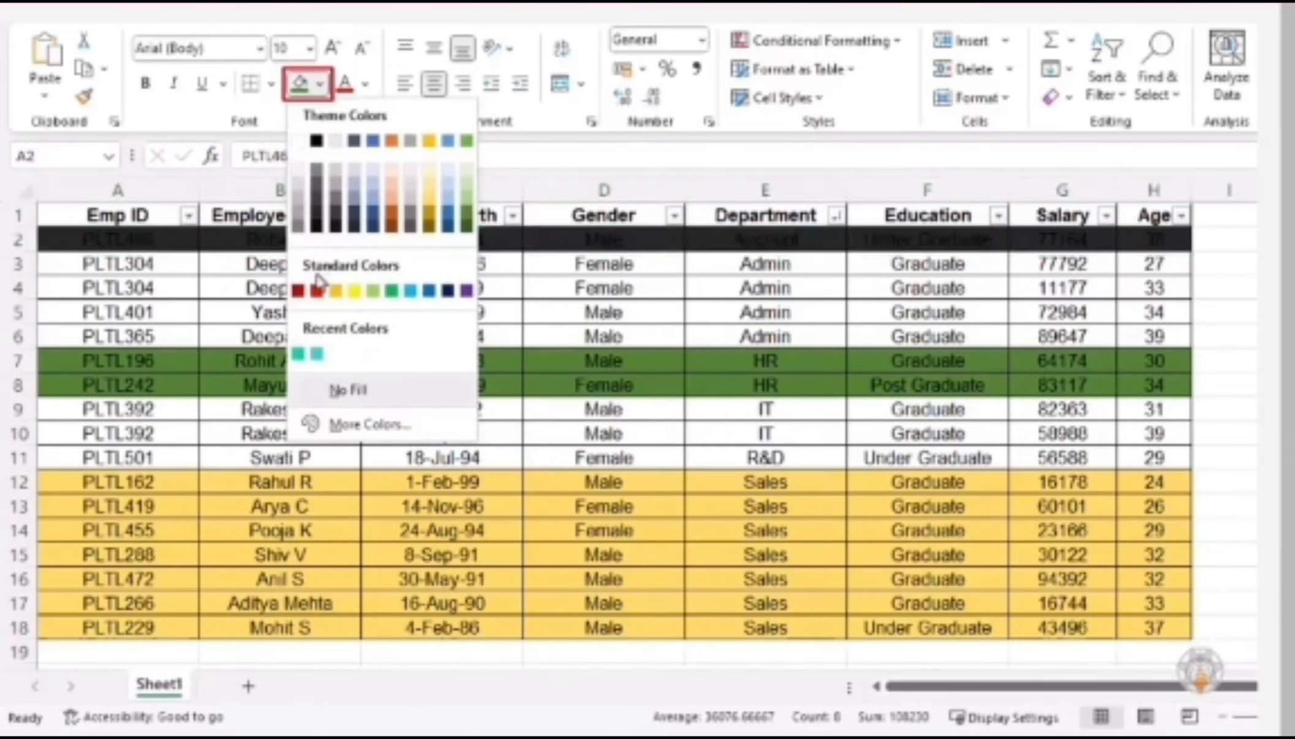
click(317, 291)
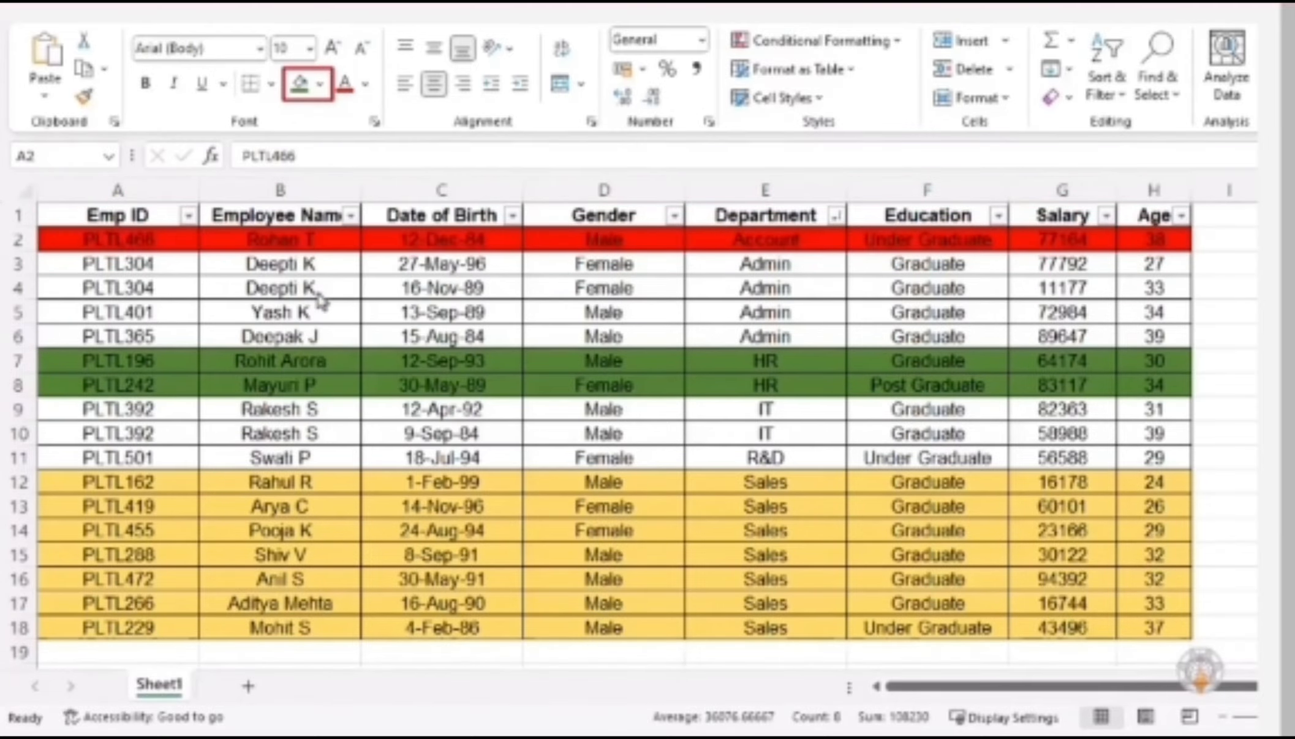
click(659, 339)
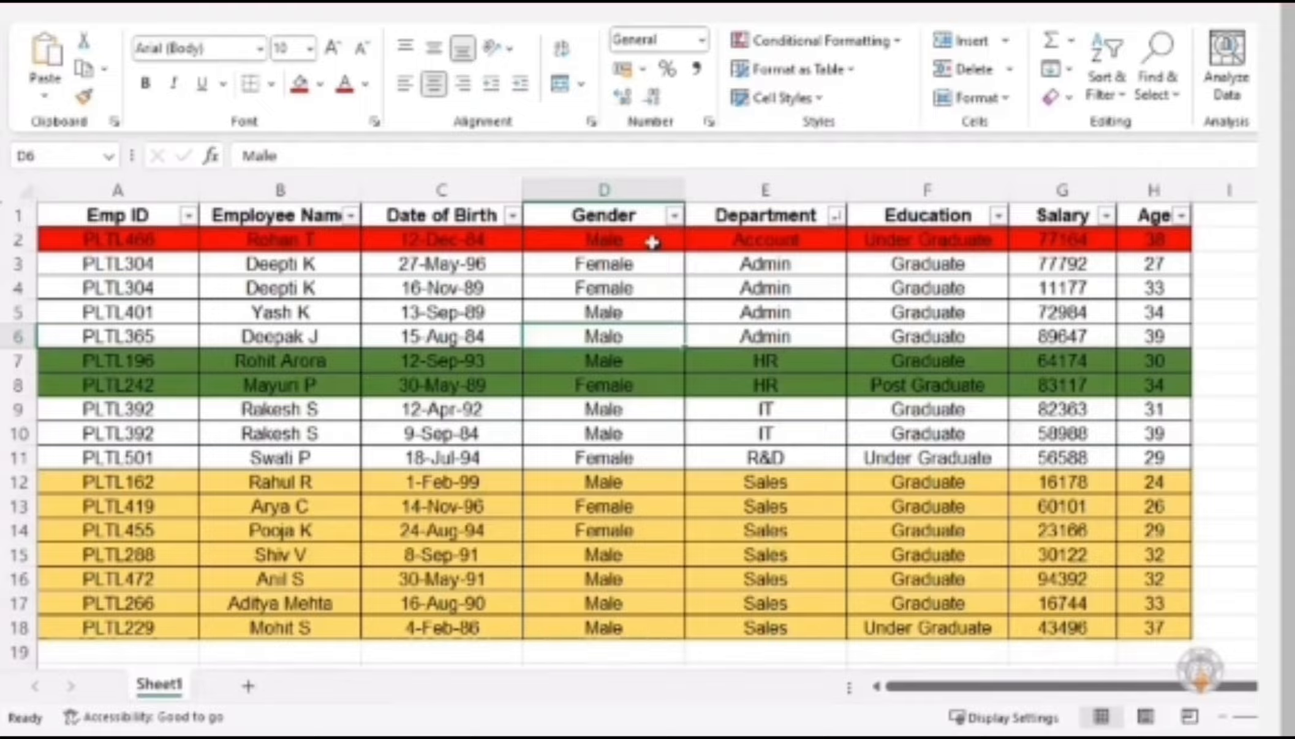
- Compare the departments of the colored rows and sort the Department column by cell color with green first
click(768, 239)
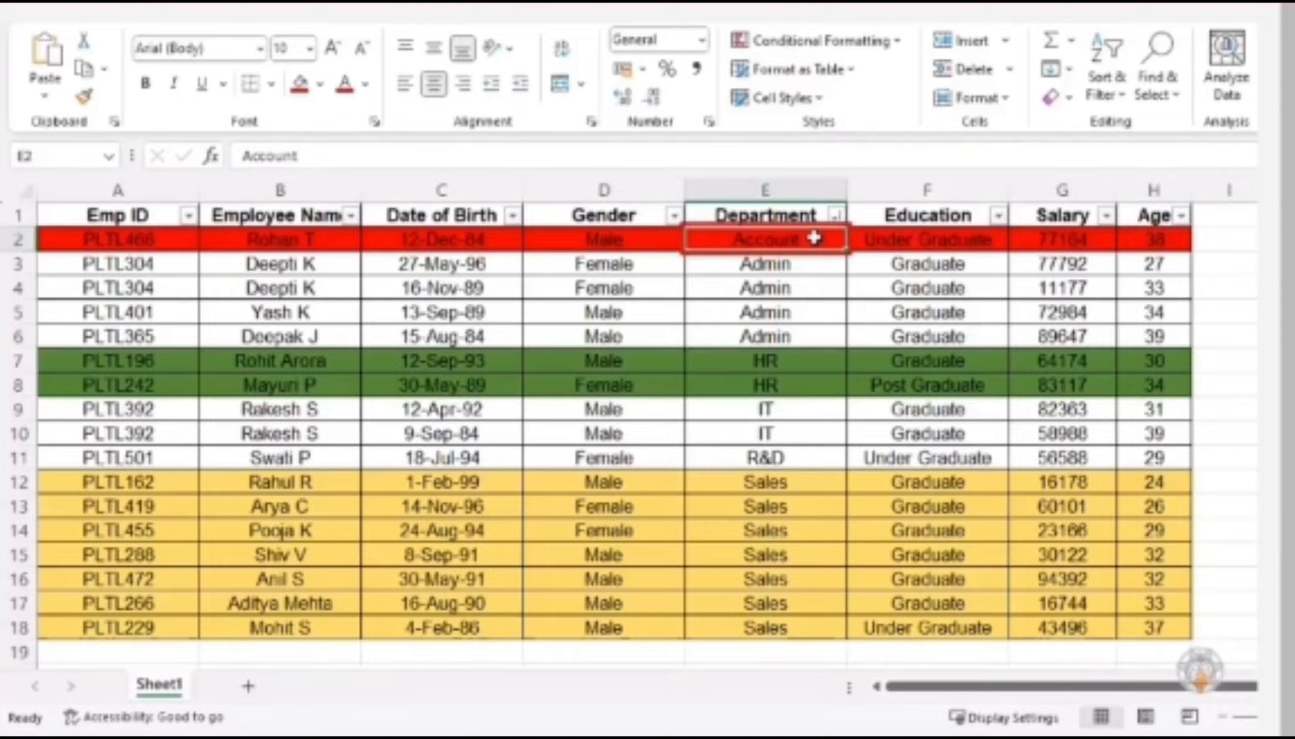
drag(797, 361, 799, 386)
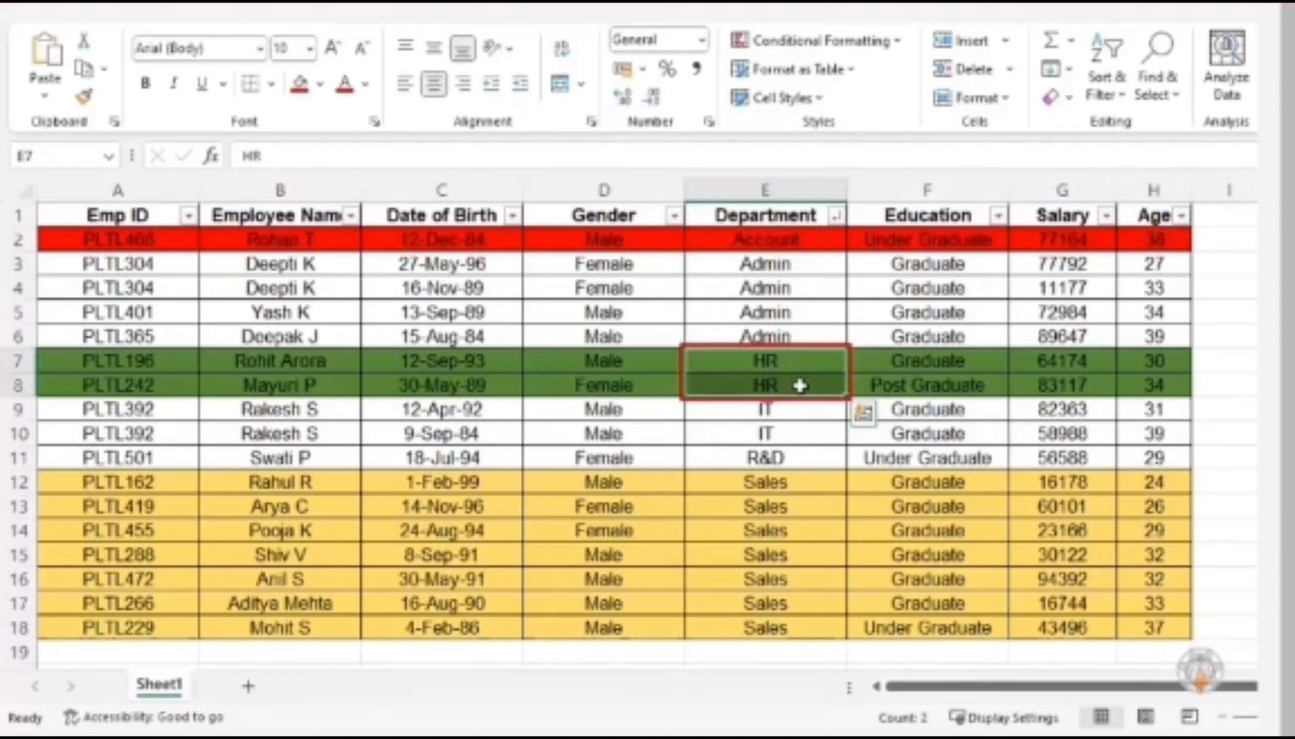
drag(803, 483, 804, 625)
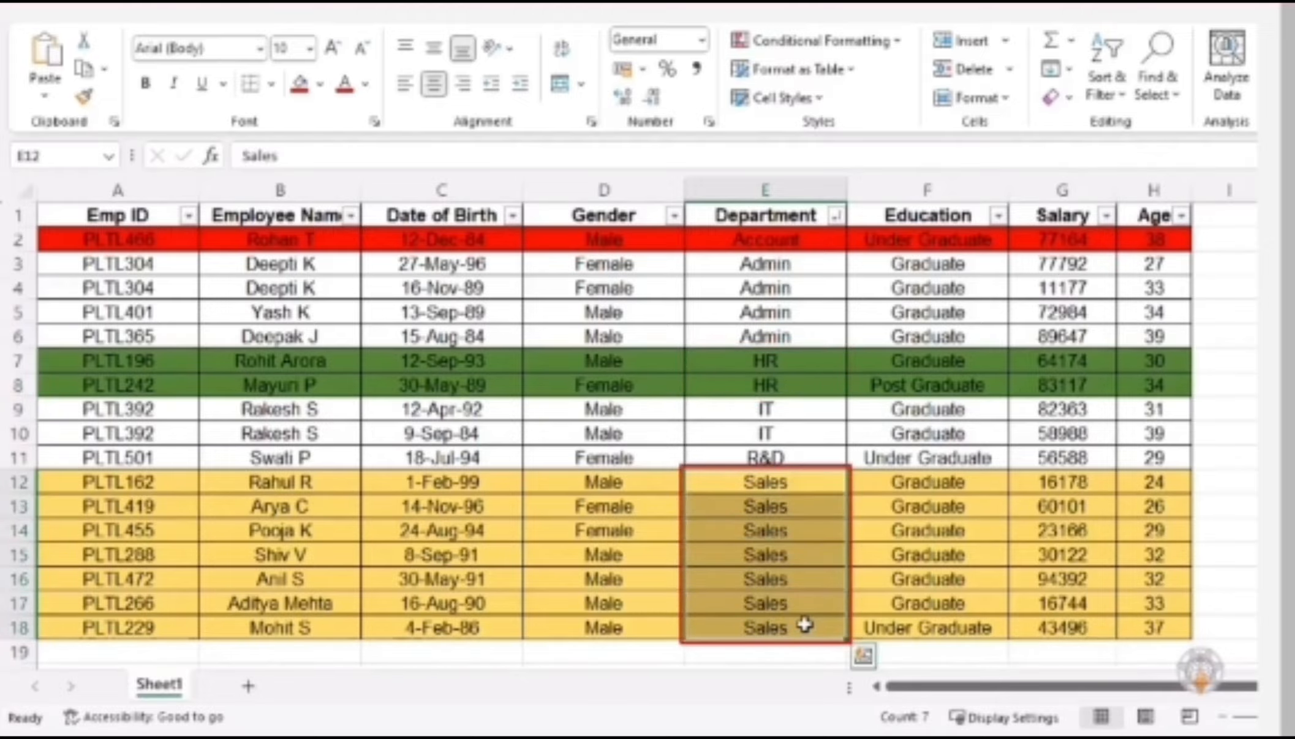
click(725, 283)
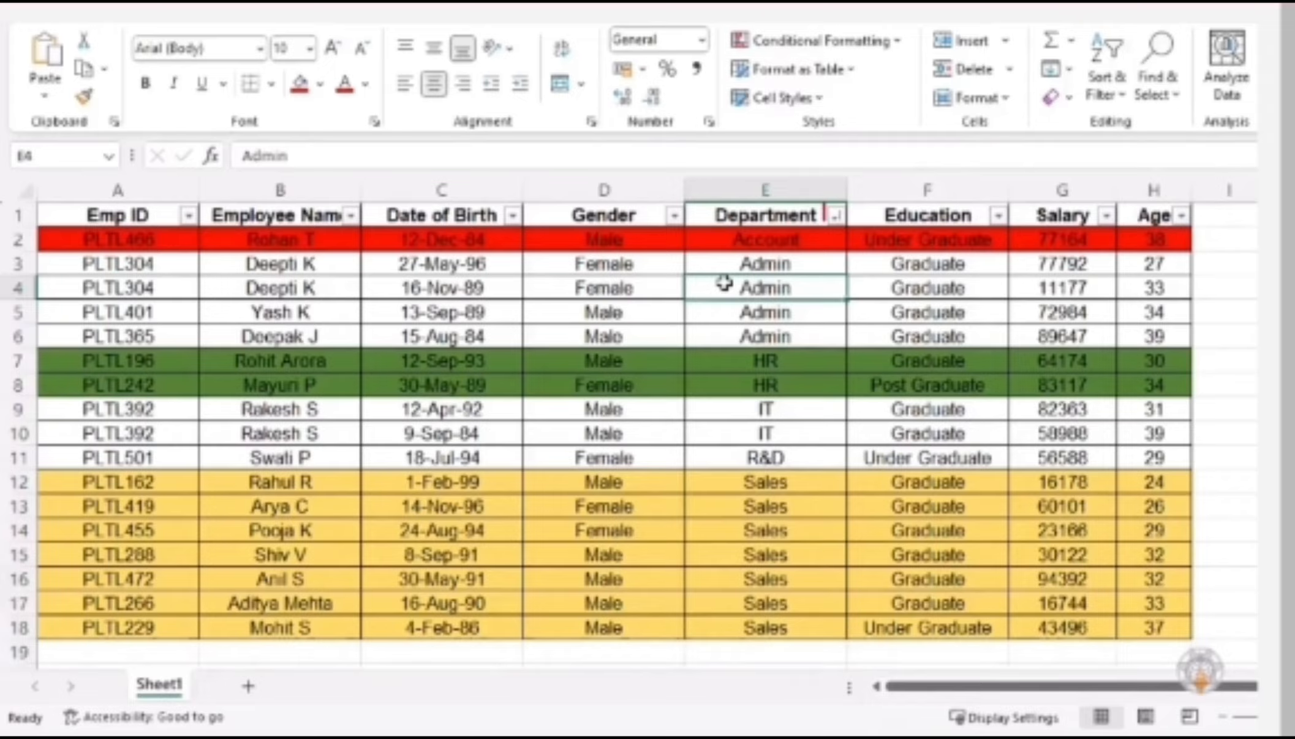
click(837, 216)
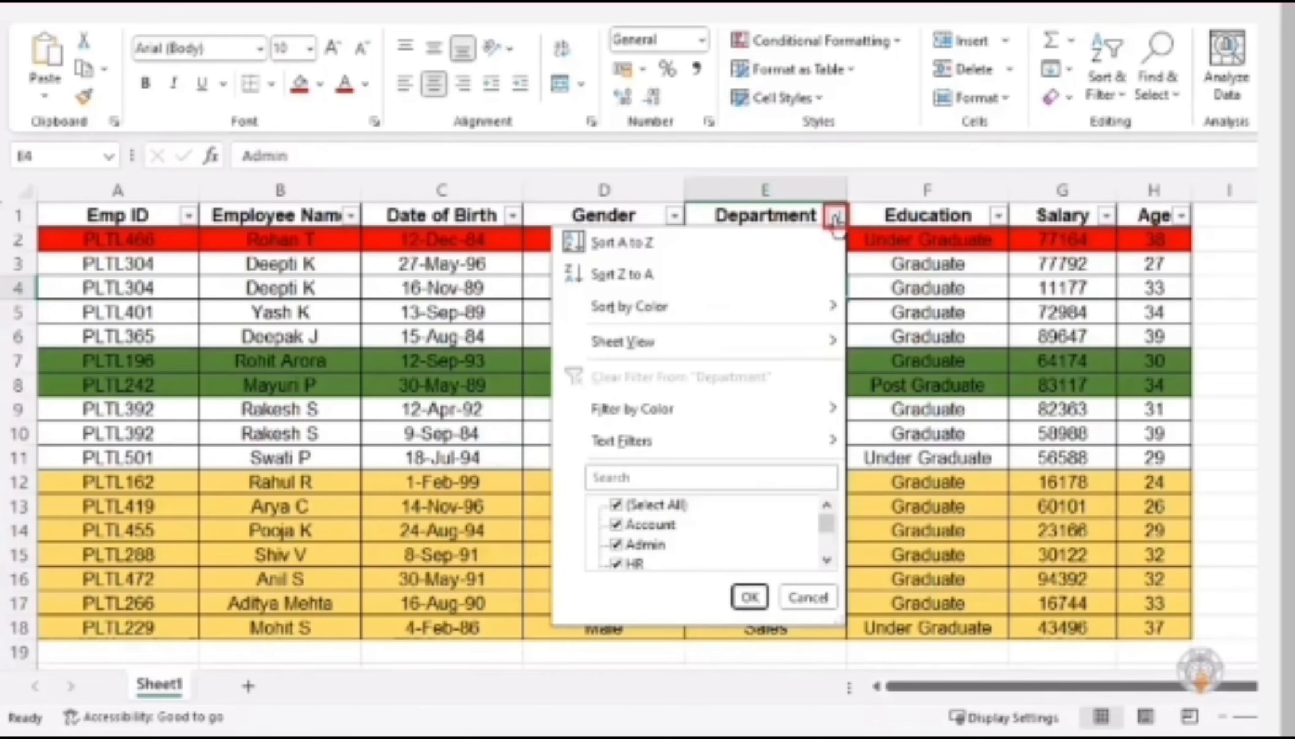
mouse_move(797, 315)
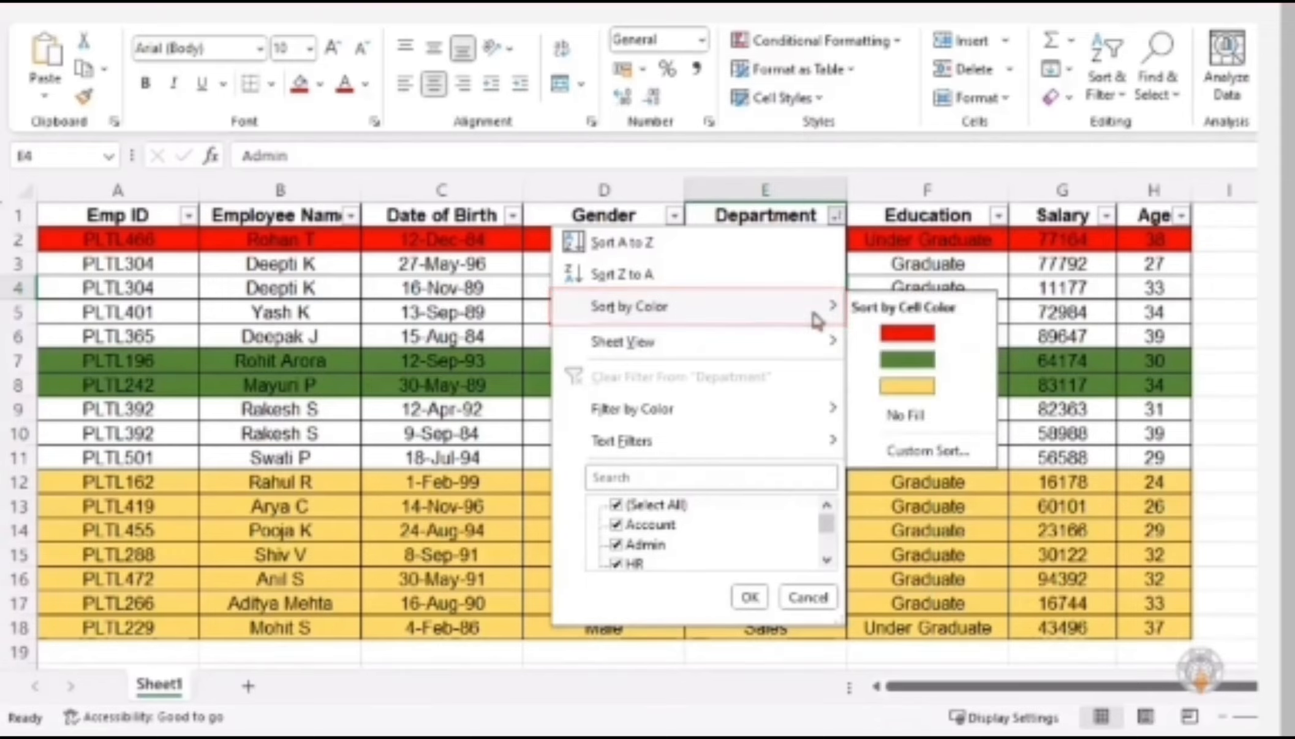
click(936, 366)
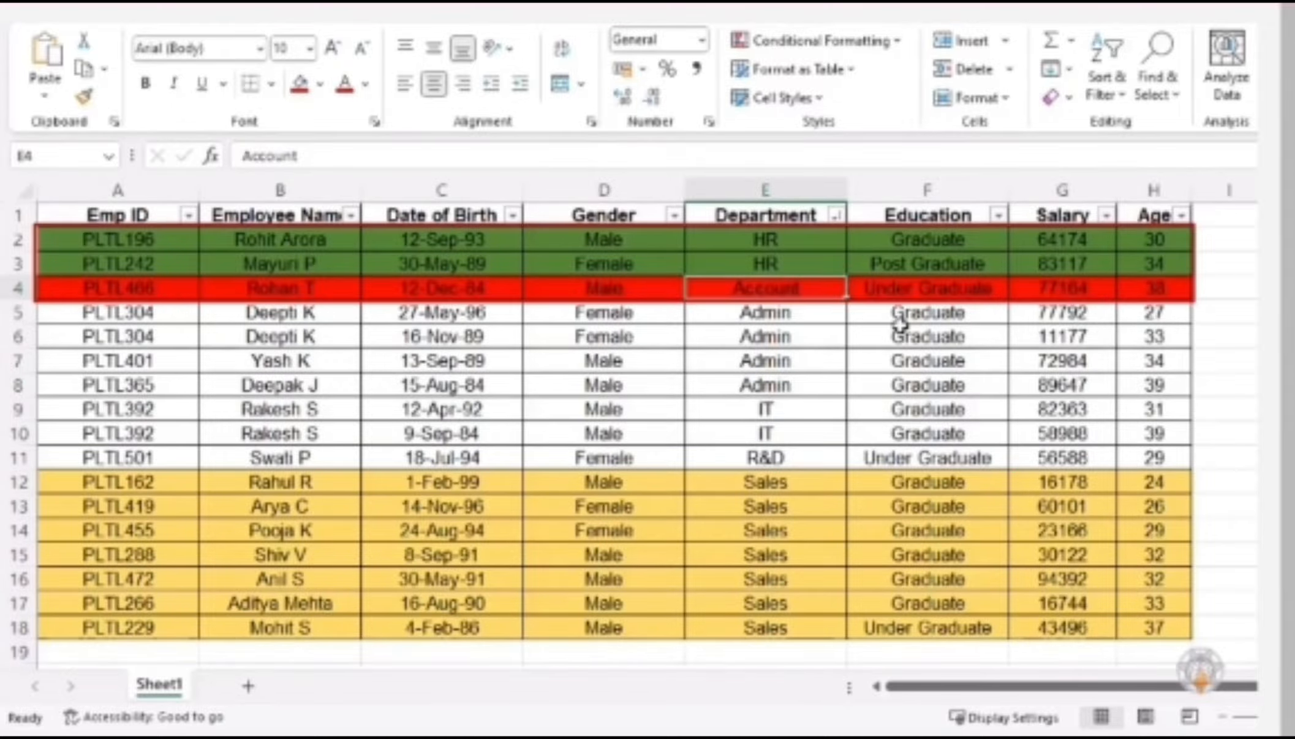
- Sort the Department column by cell color with gold first and check the resulting order of the colored rows
click(838, 217)
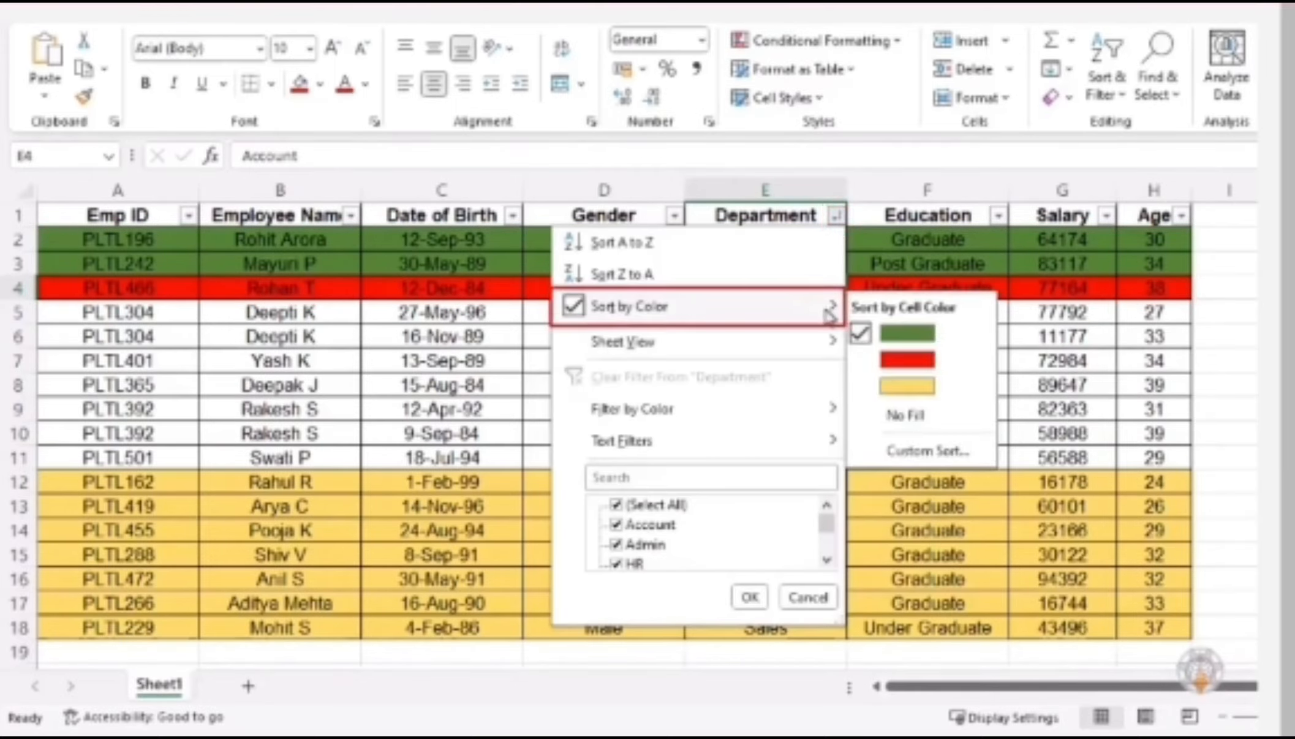
click(907, 390)
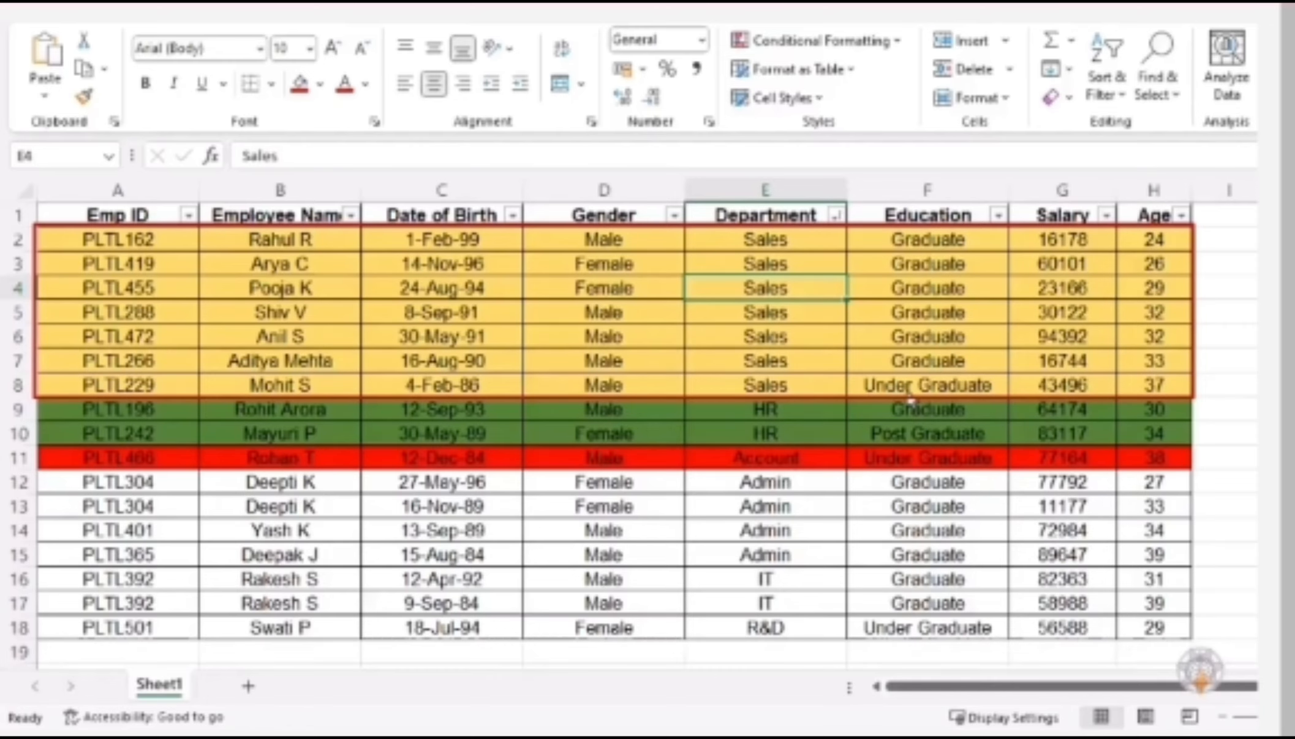
click(890, 457)
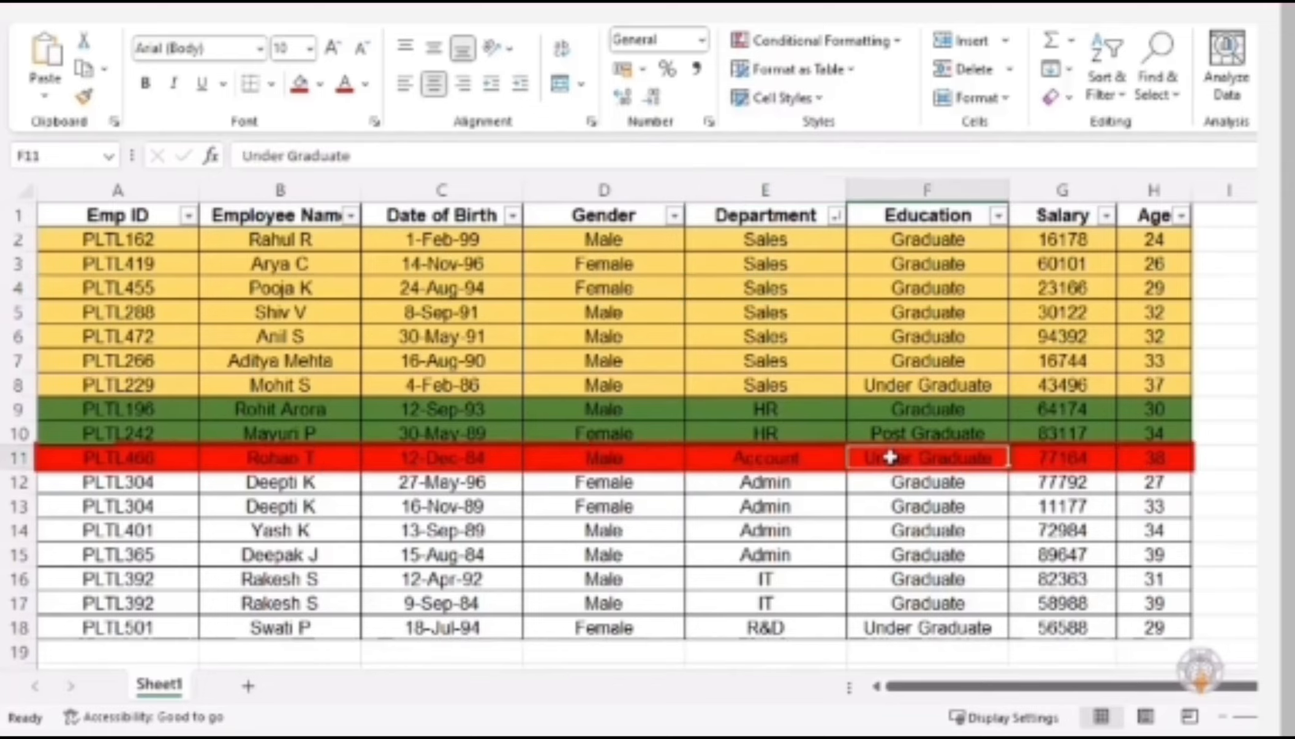
drag(787, 409, 791, 431)
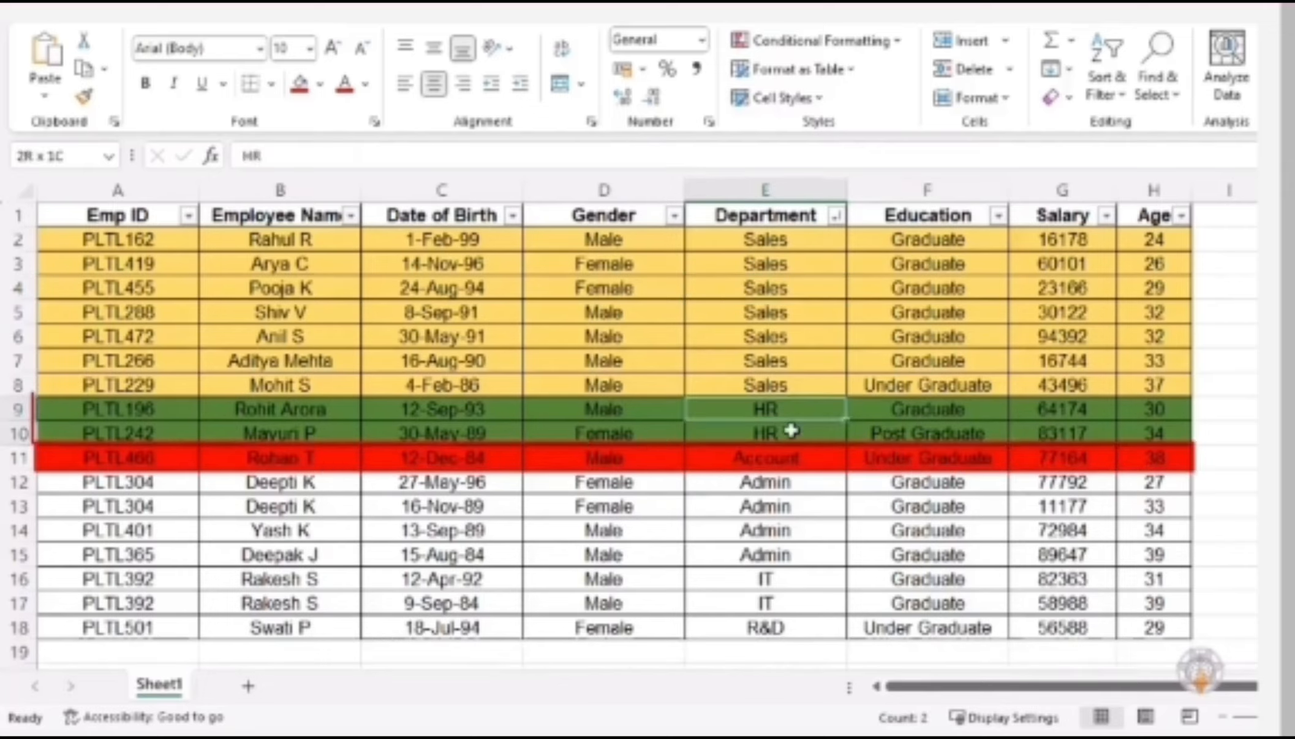
click(786, 244)
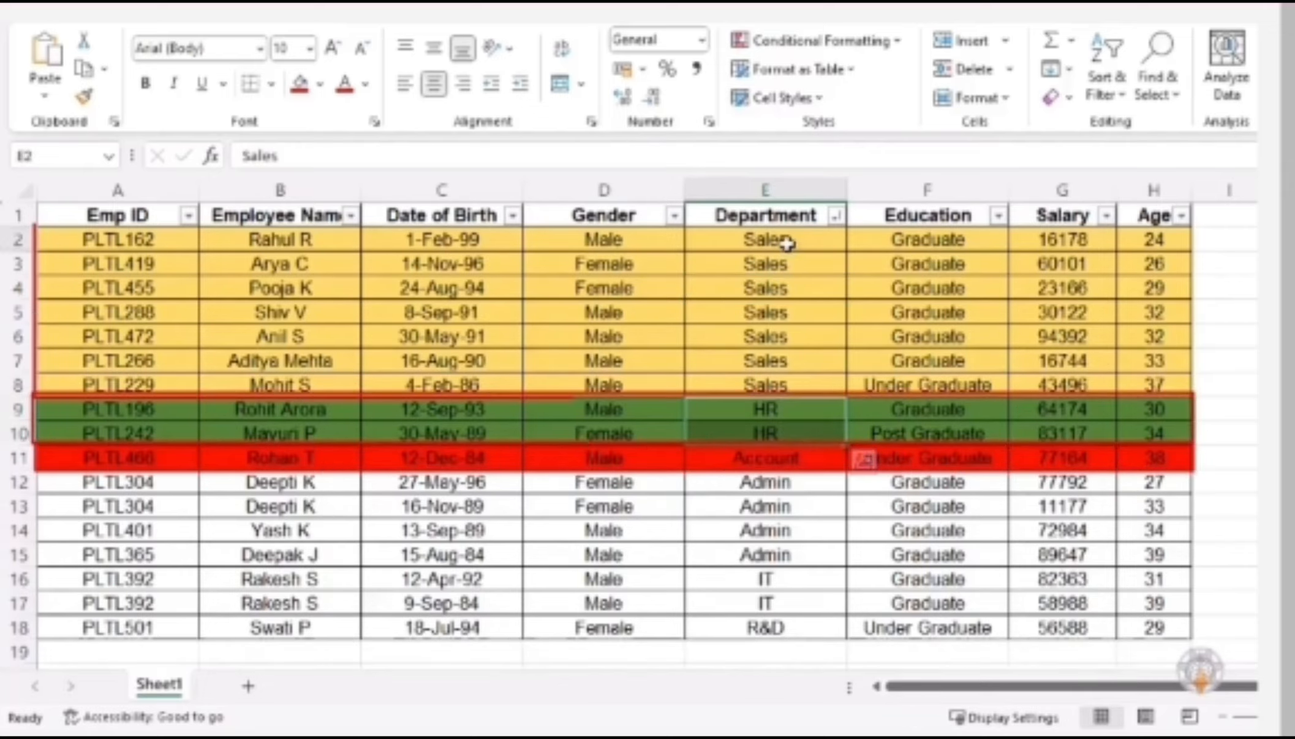
- Open a custom sort from the Department column and set its first level to Department by cell color, with red on top
drag(786, 243, 787, 376)
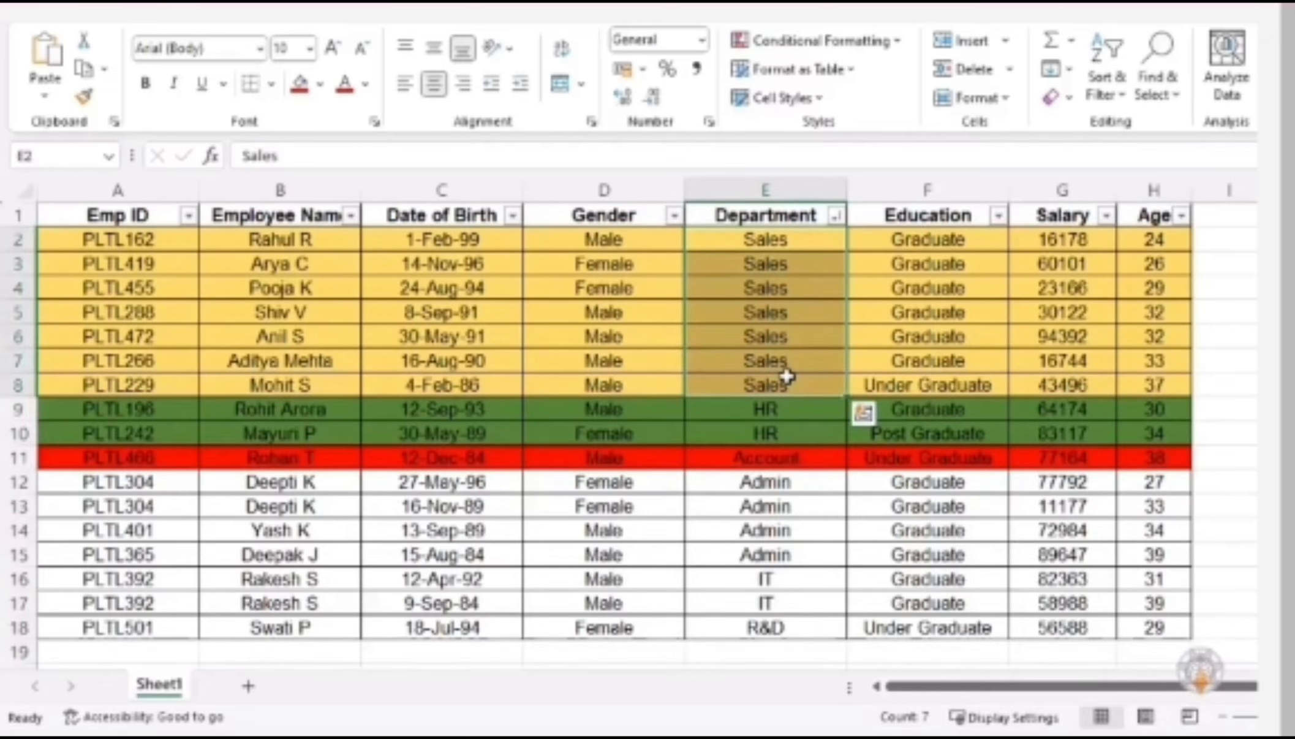
click(837, 216)
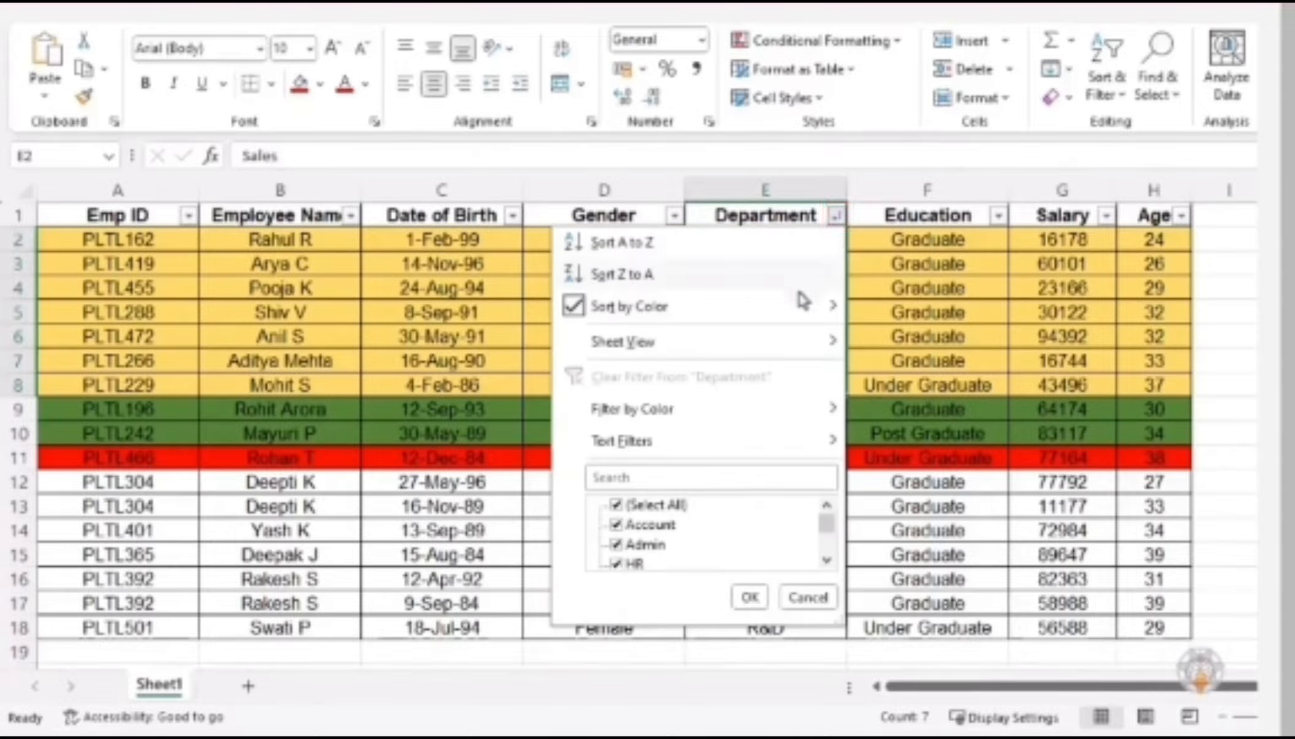
mouse_move(800, 311)
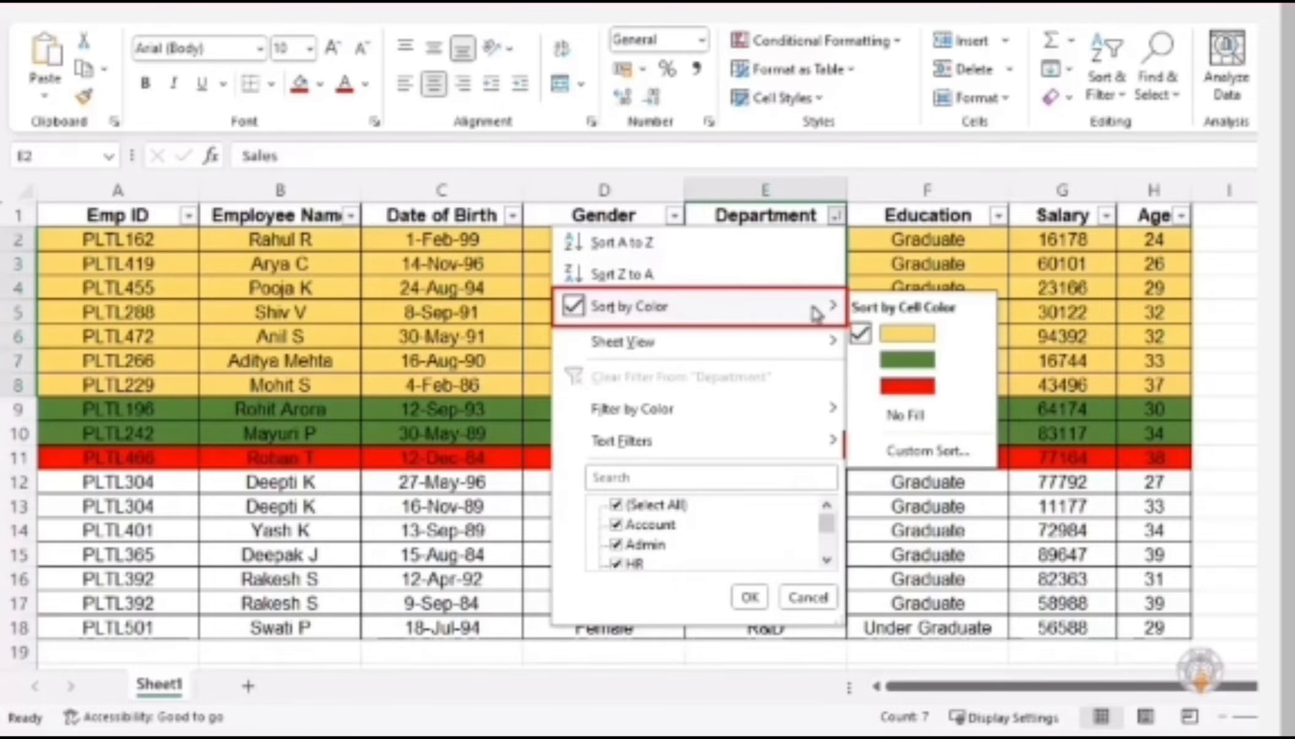
click(934, 453)
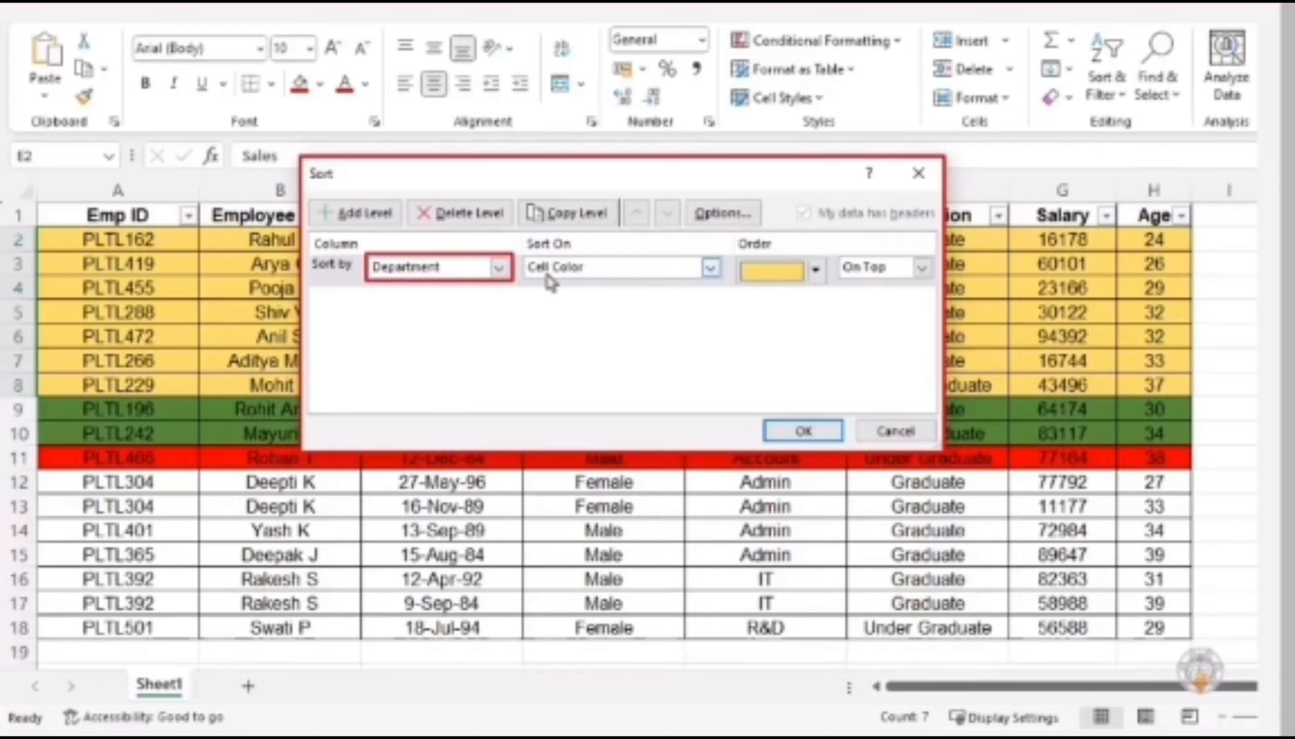
click(606, 270)
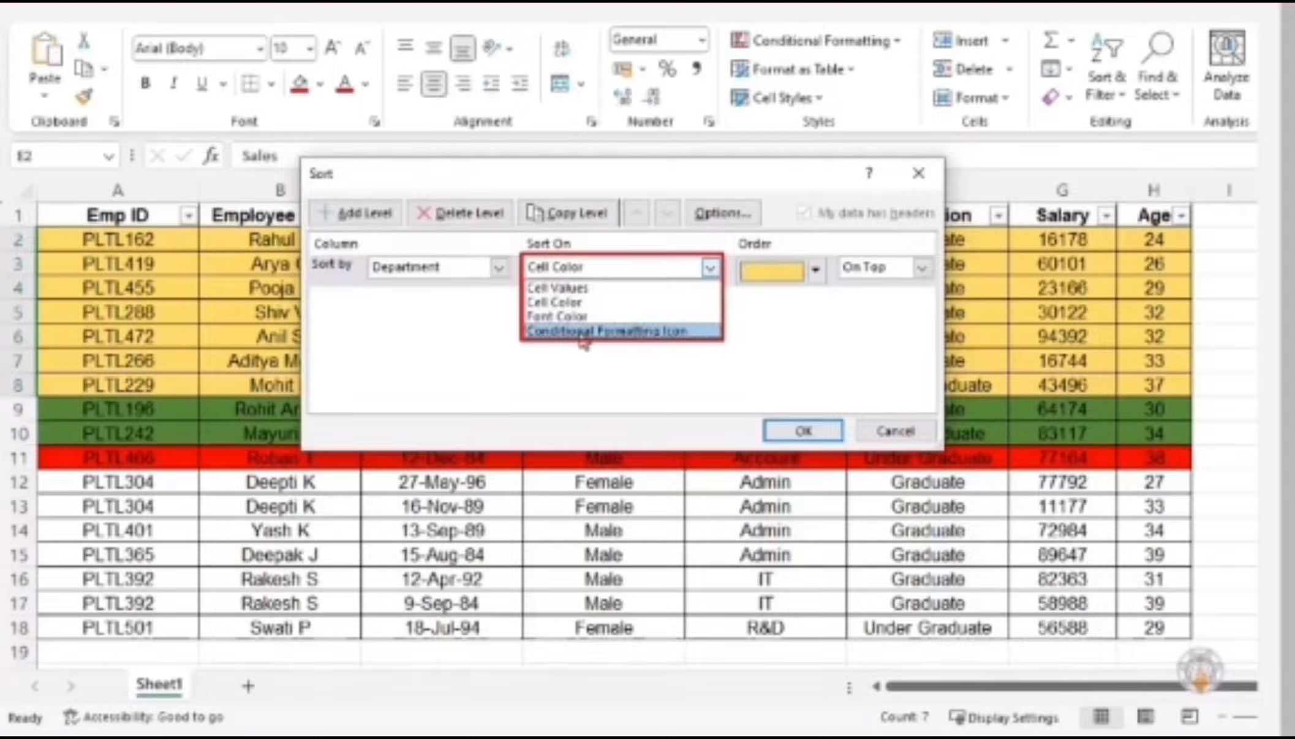
click(593, 302)
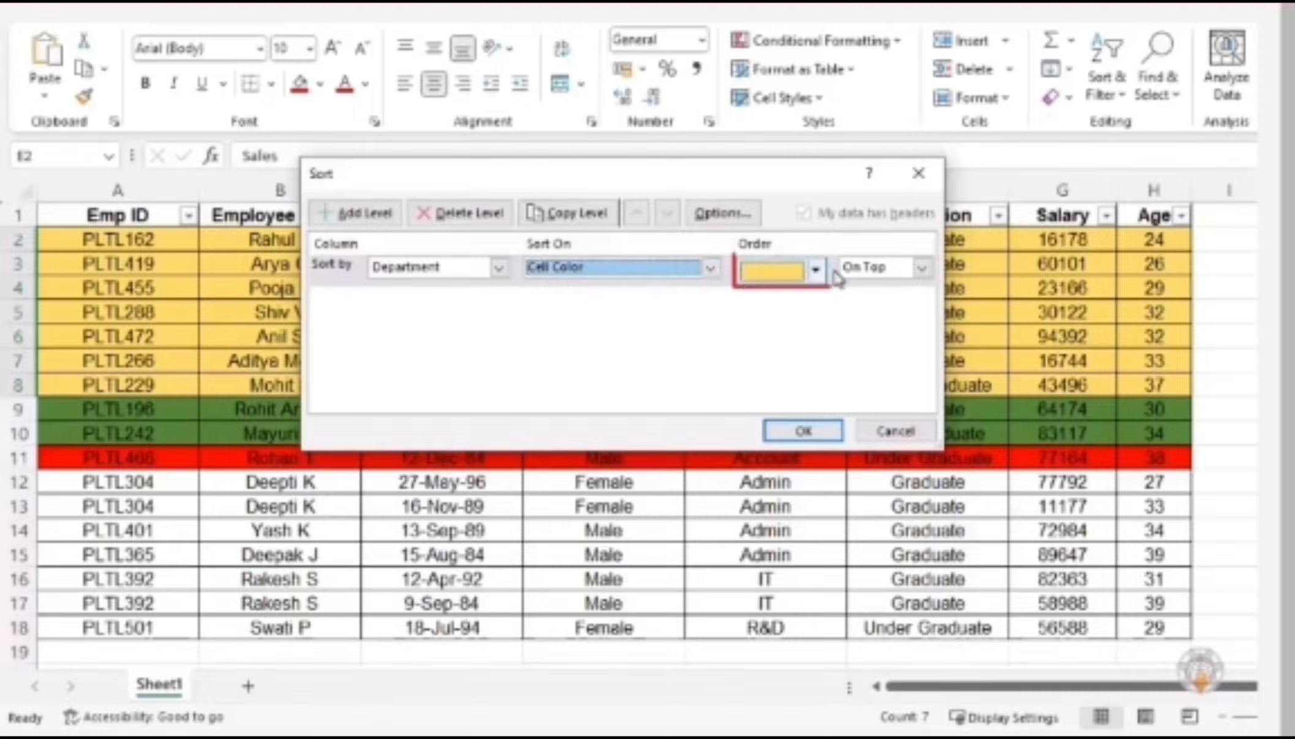
click(815, 269)
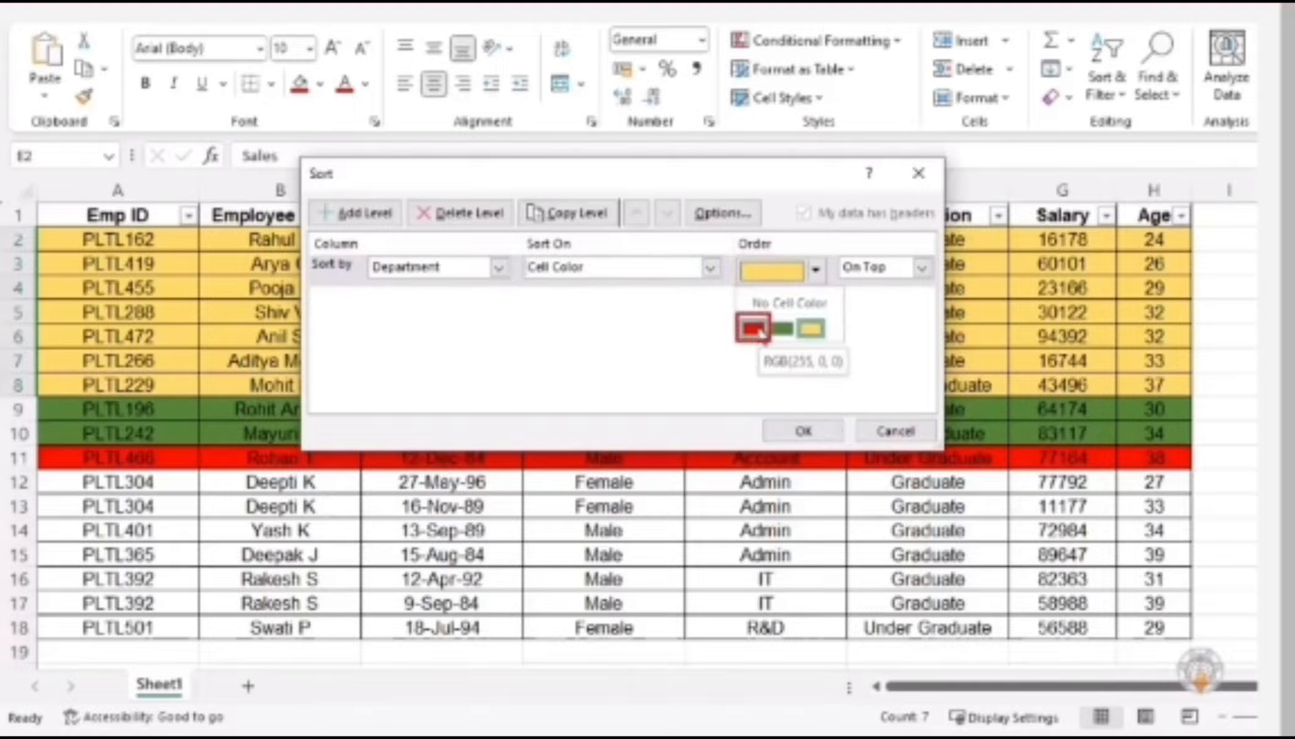
click(756, 329)
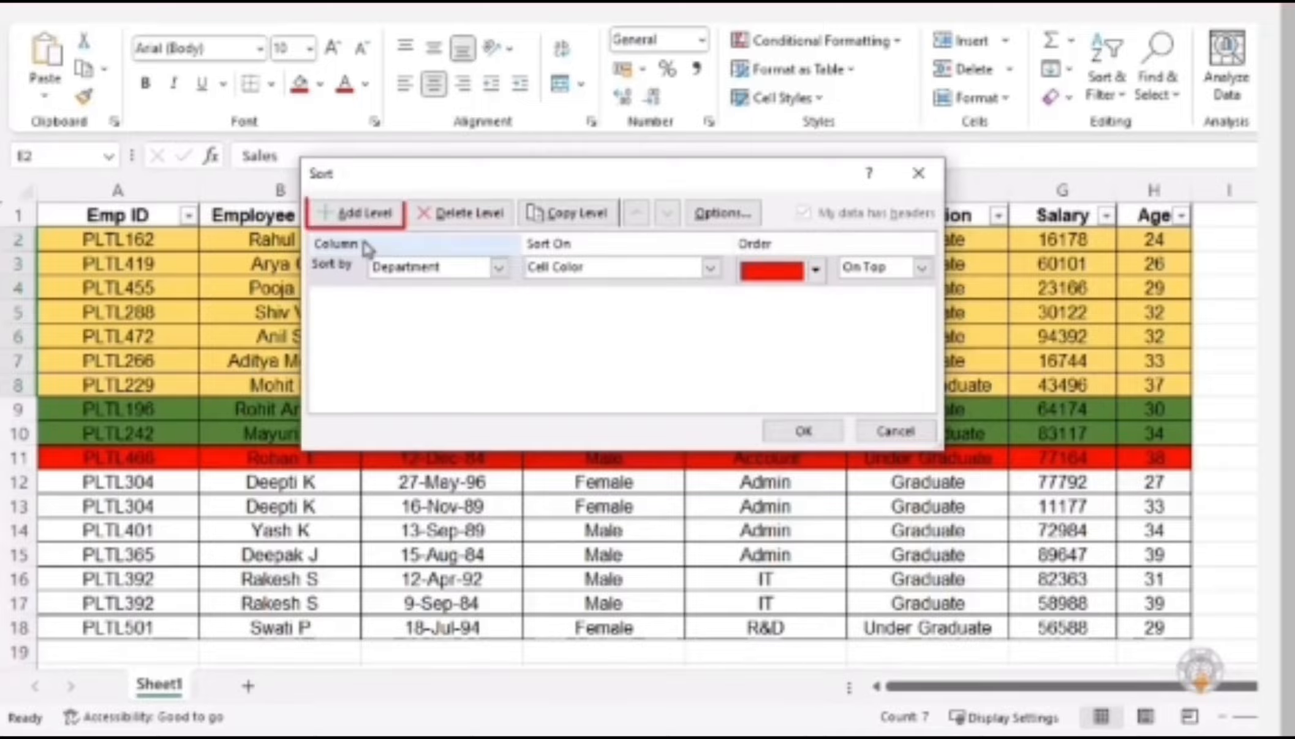
- Add a second sort level on Department by cell color, with green on top
click(356, 213)
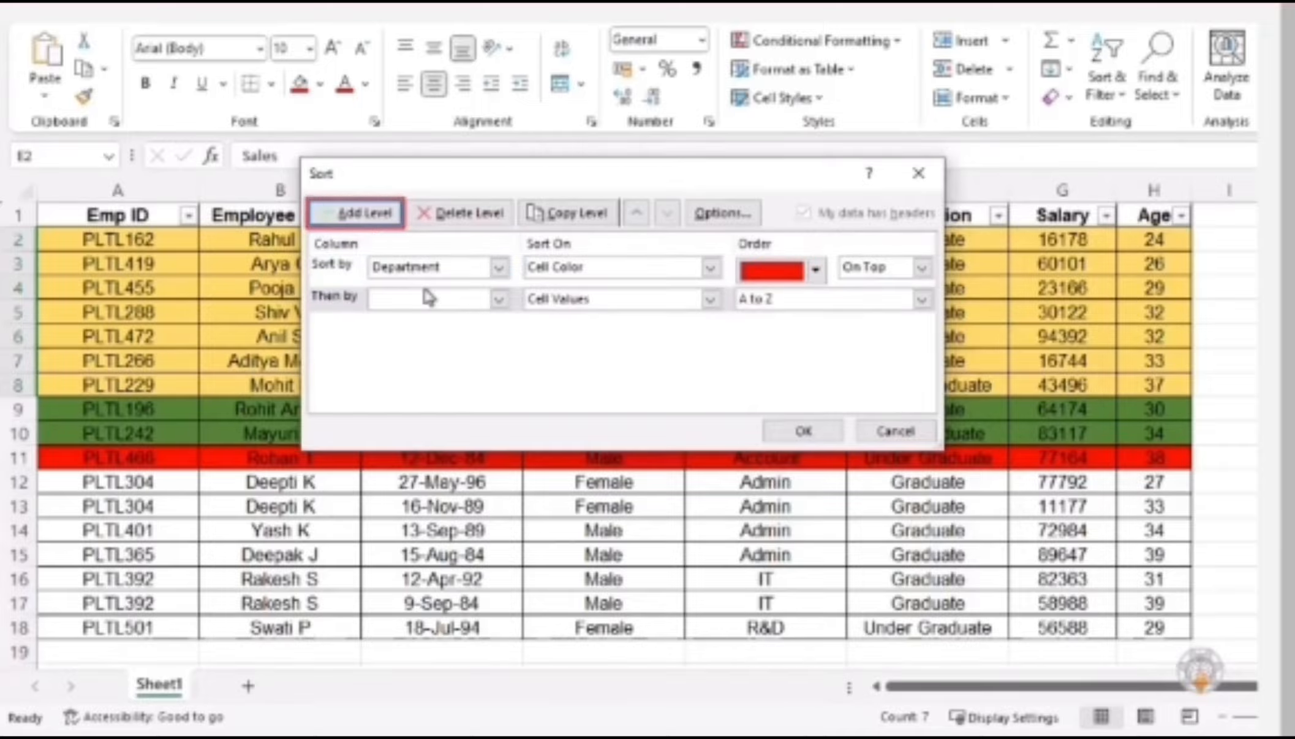
click(432, 299)
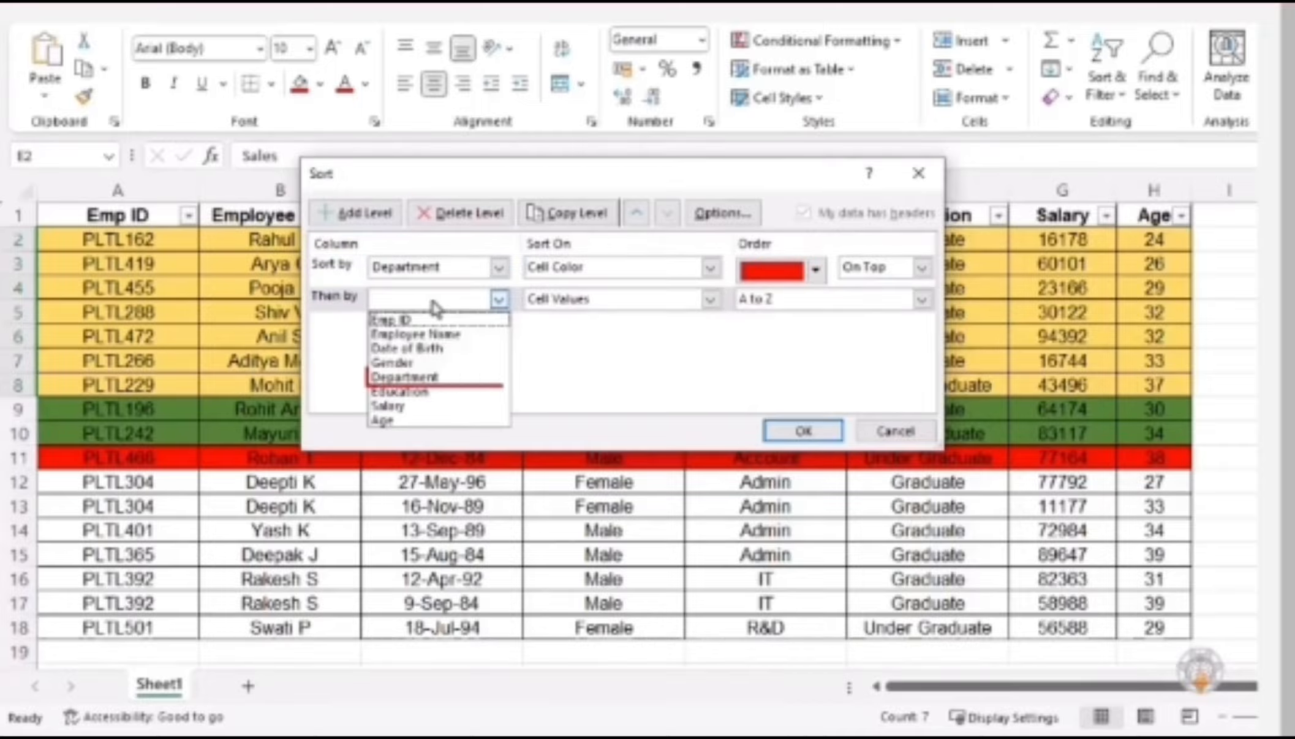
click(436, 377)
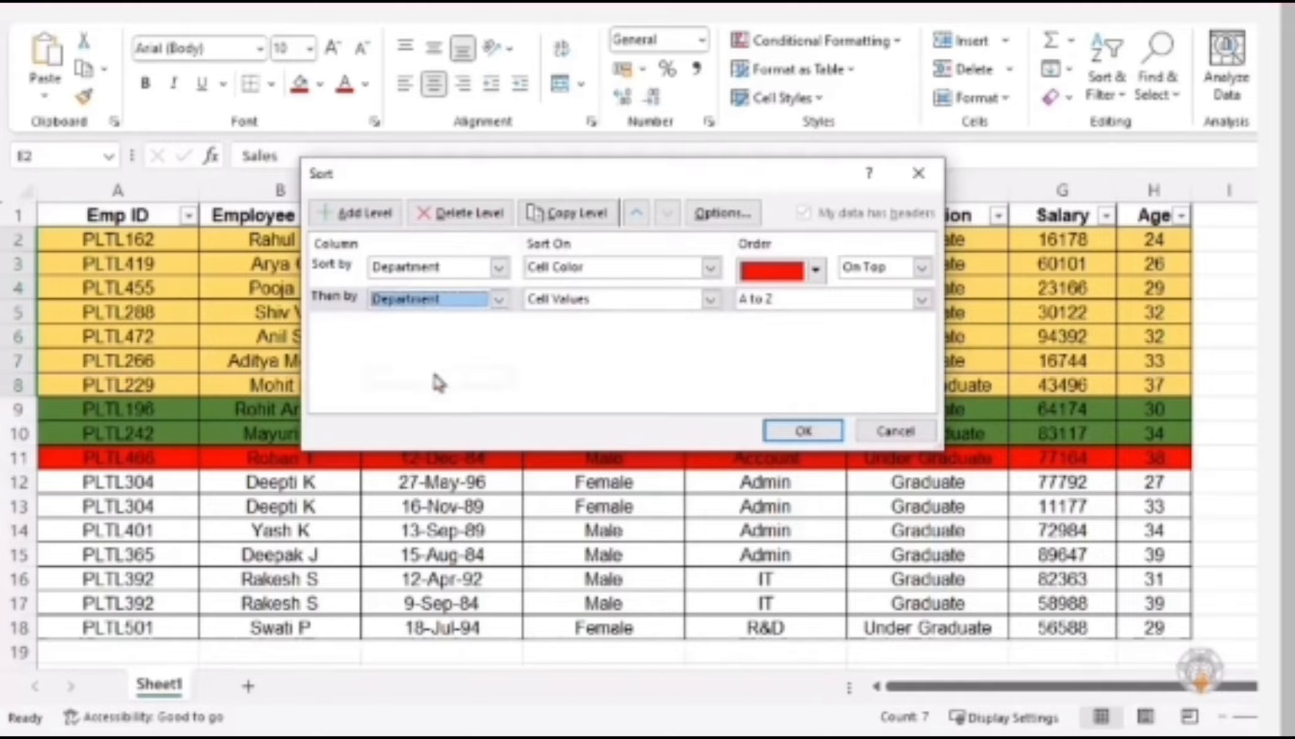
click(553, 308)
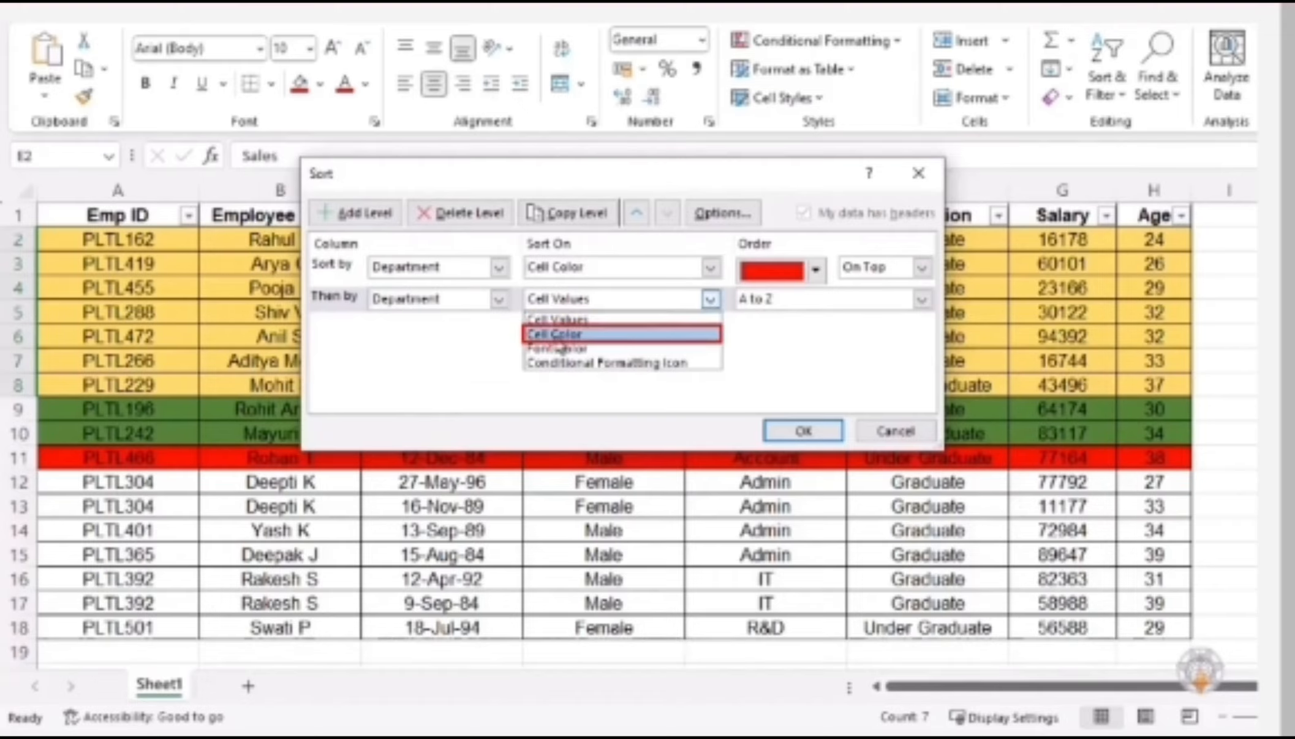
click(555, 334)
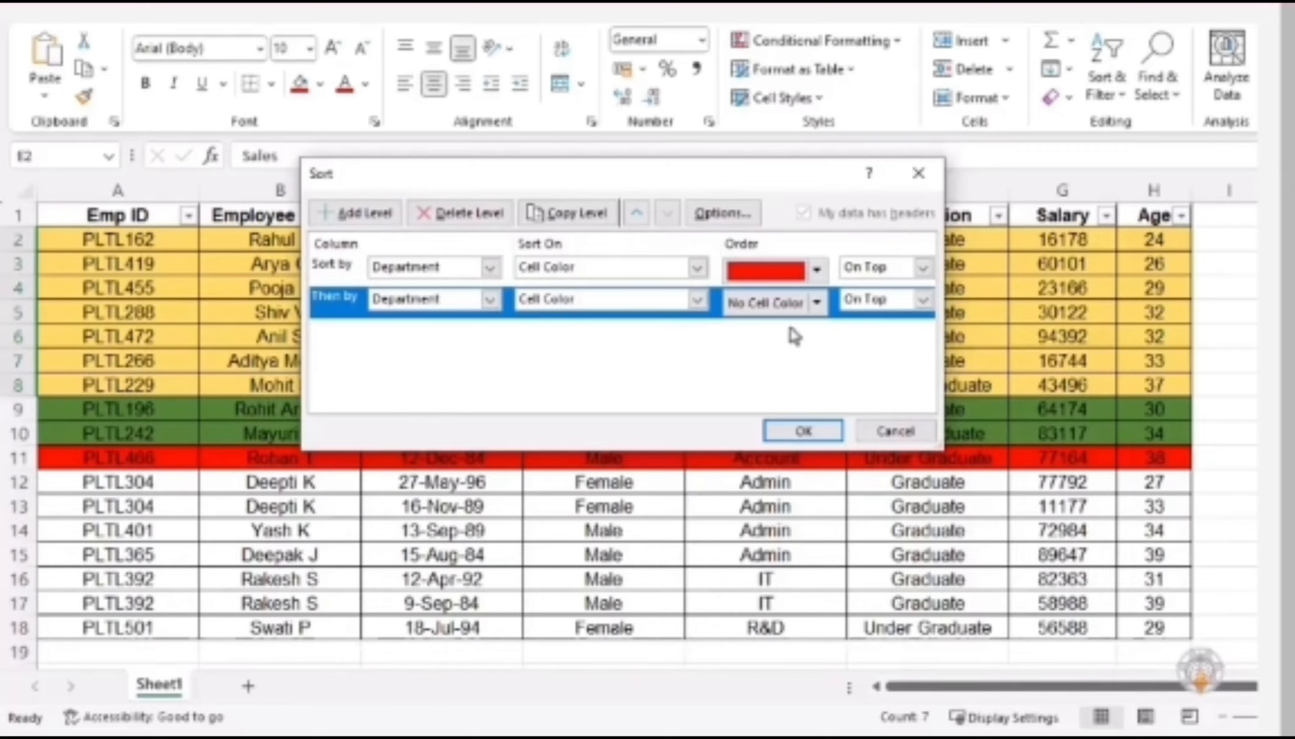
click(818, 301)
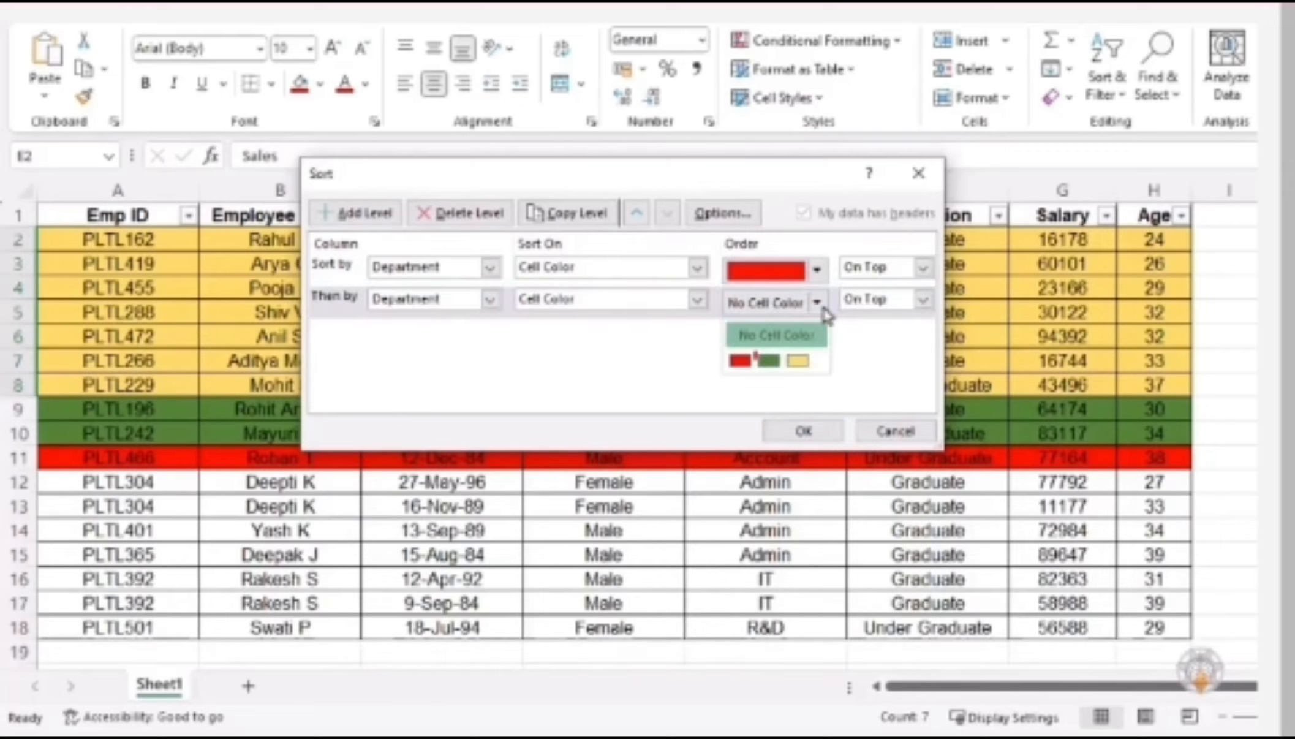
click(769, 361)
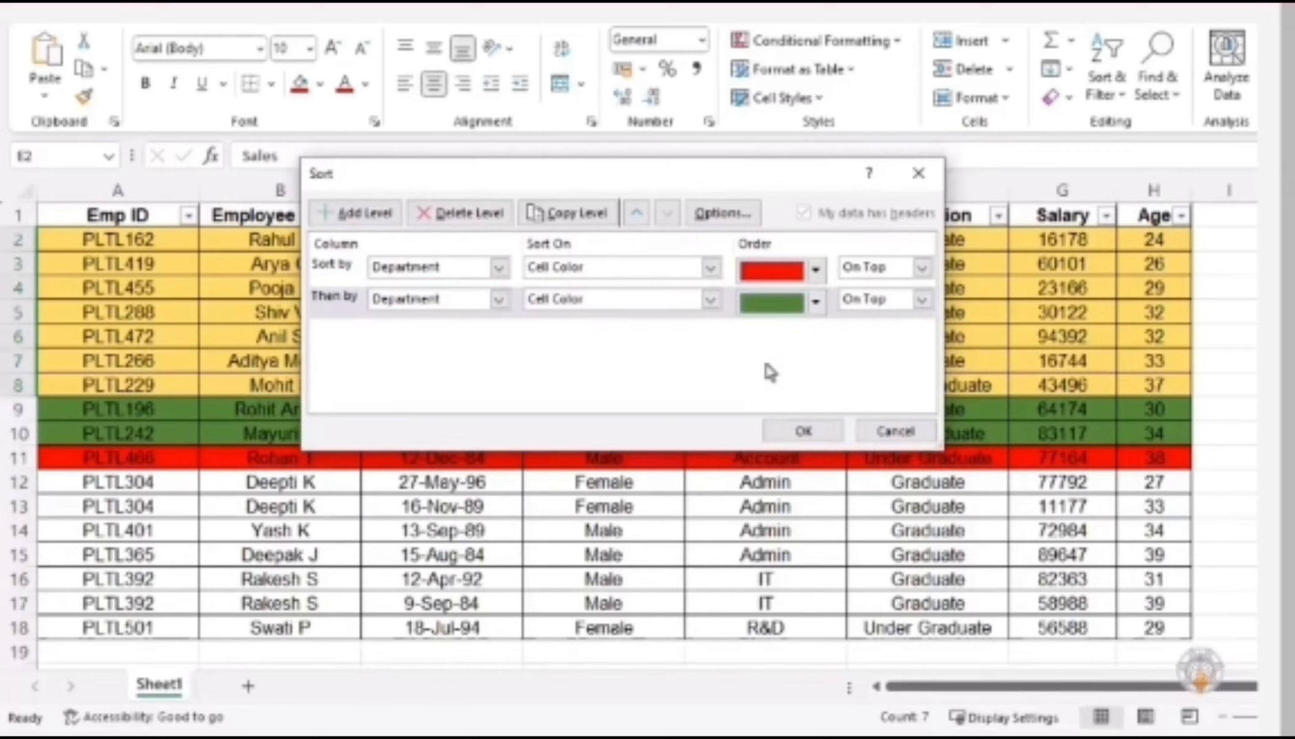
- Add a third sort level on Department by cell color, with gold on top
click(380, 228)
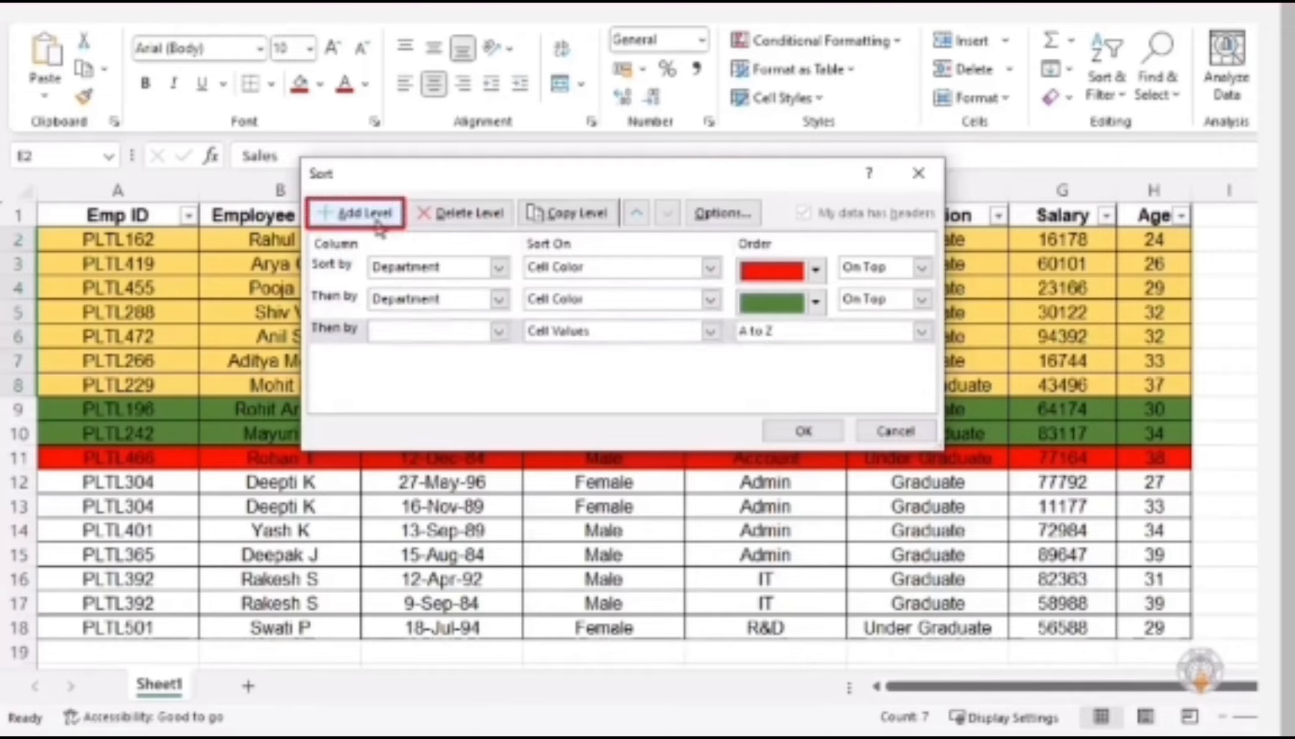
click(433, 333)
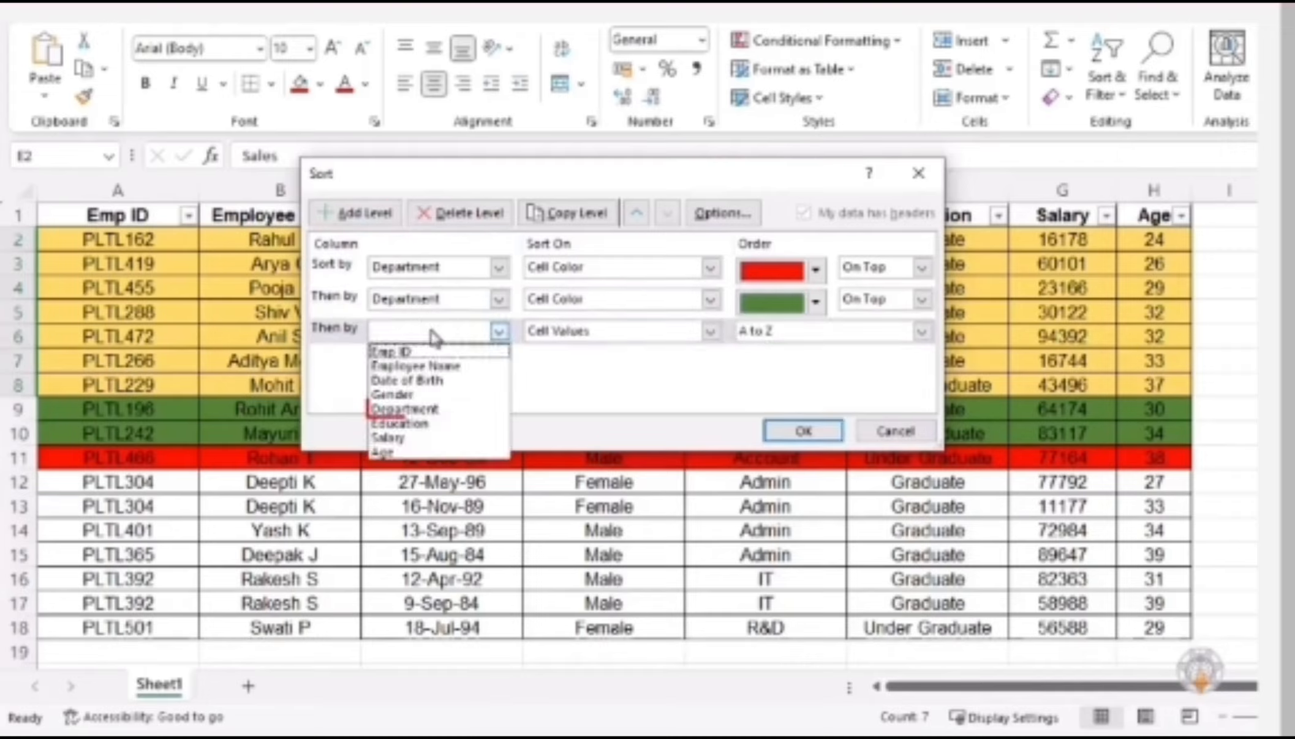
click(433, 409)
click(628, 334)
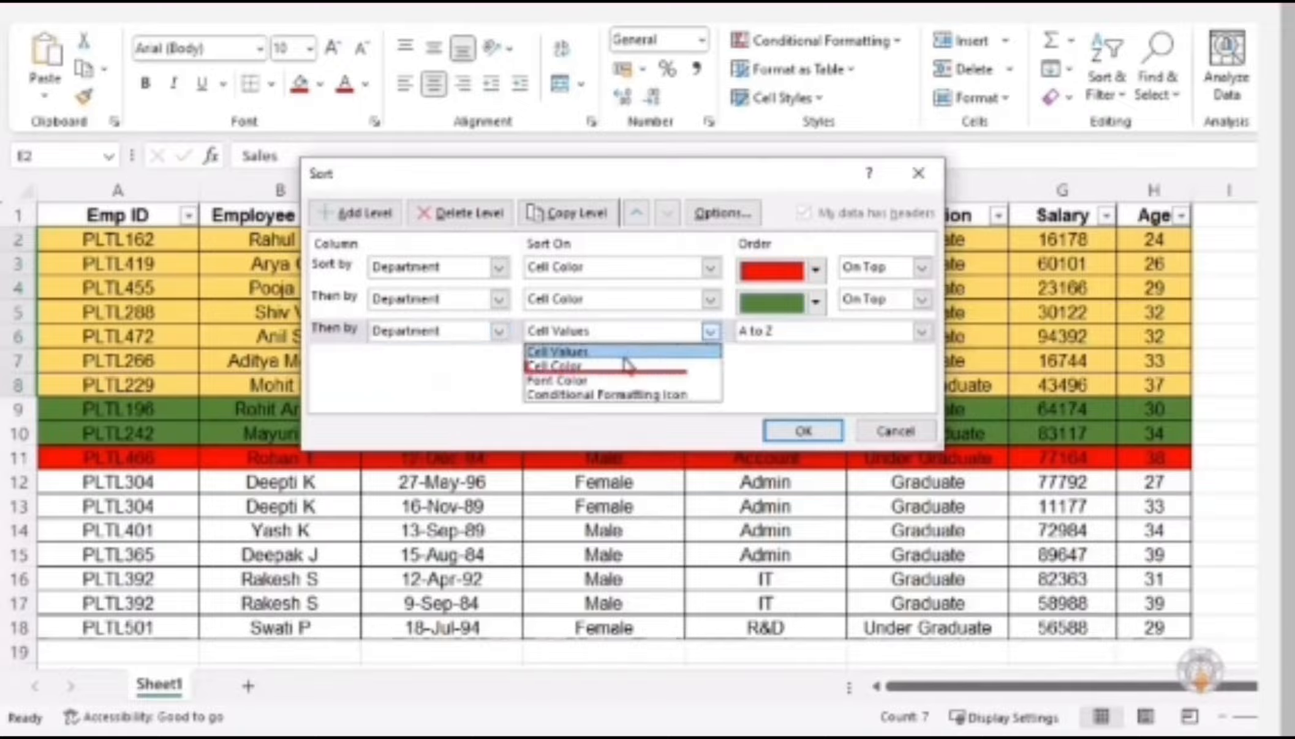
click(623, 366)
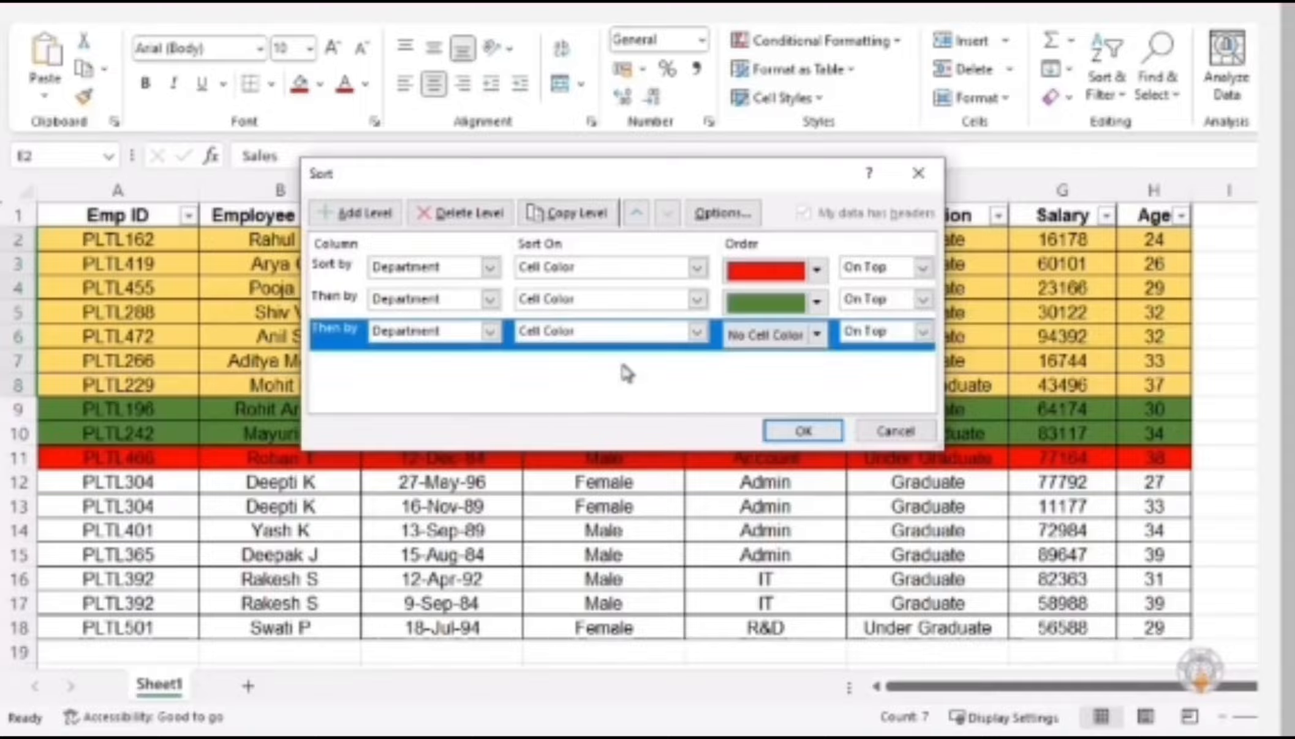
click(817, 334)
click(799, 395)
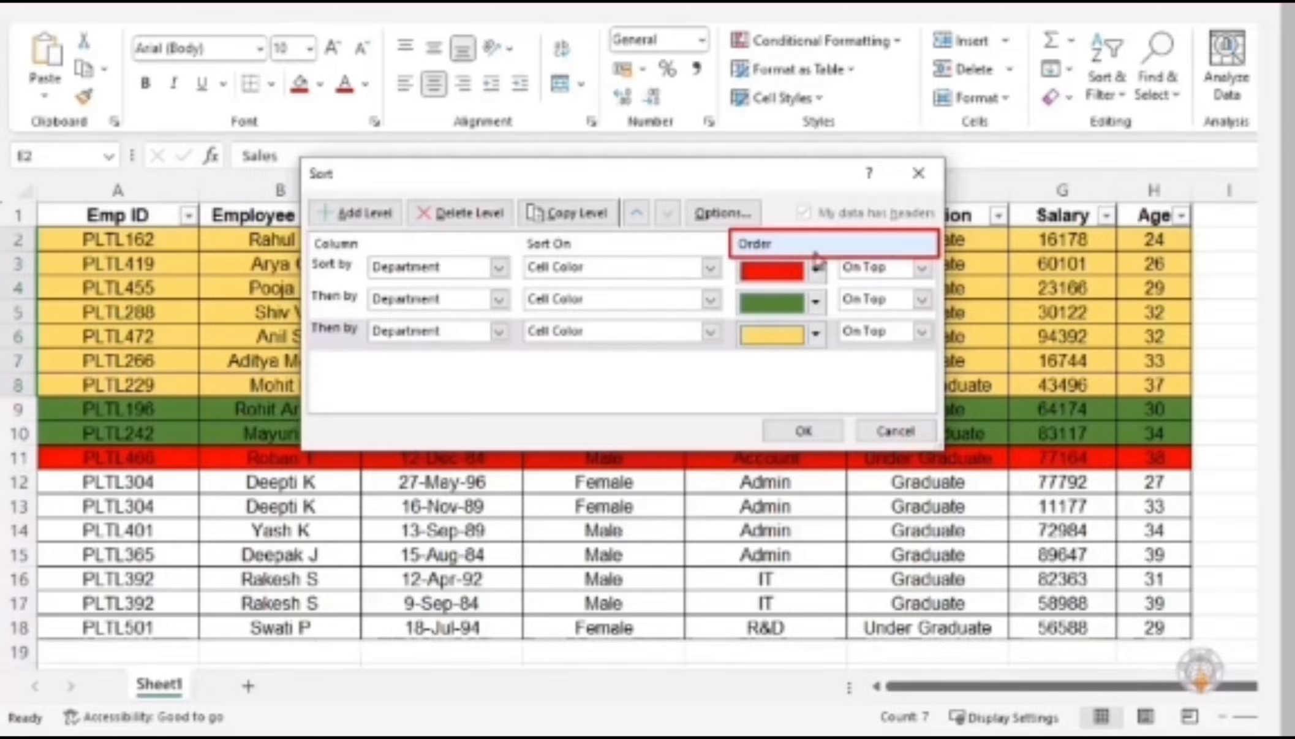
- Keep the red level's position as On Top, apply the three-level color sort and check the order of the colored rows A2:H11
click(921, 274)
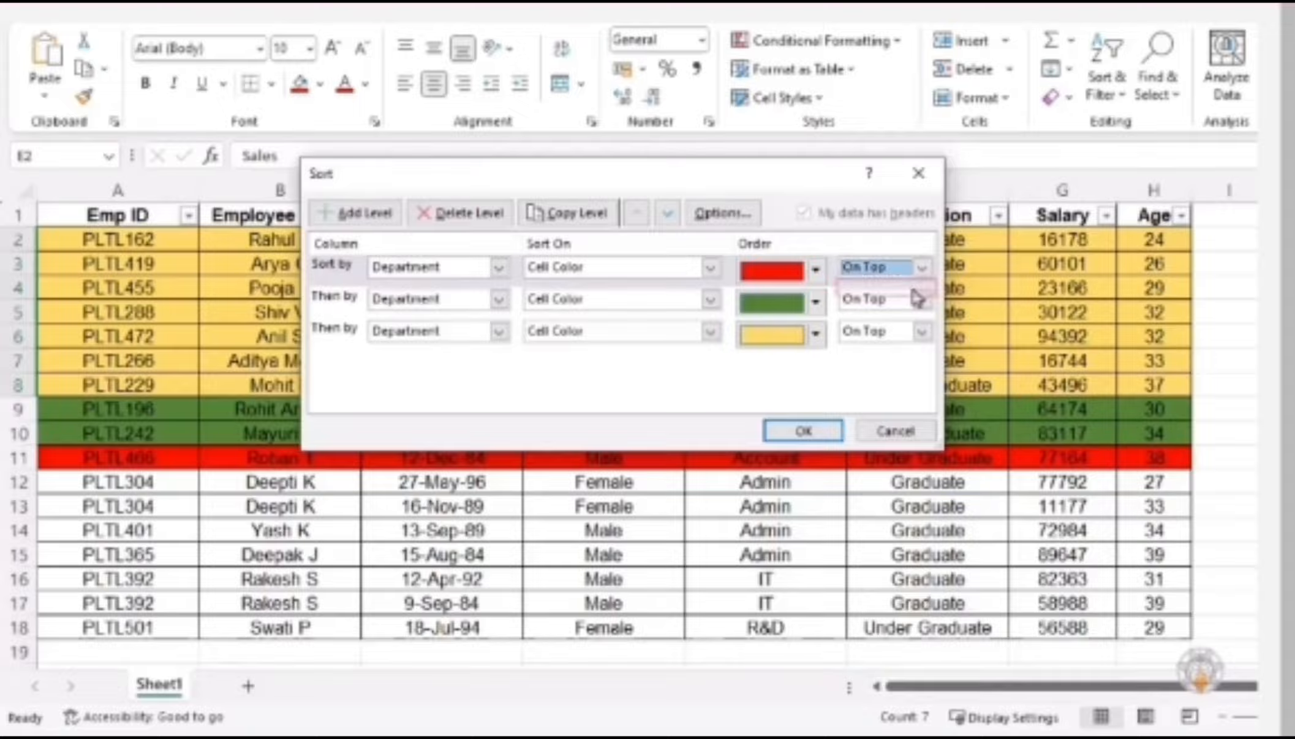
click(911, 288)
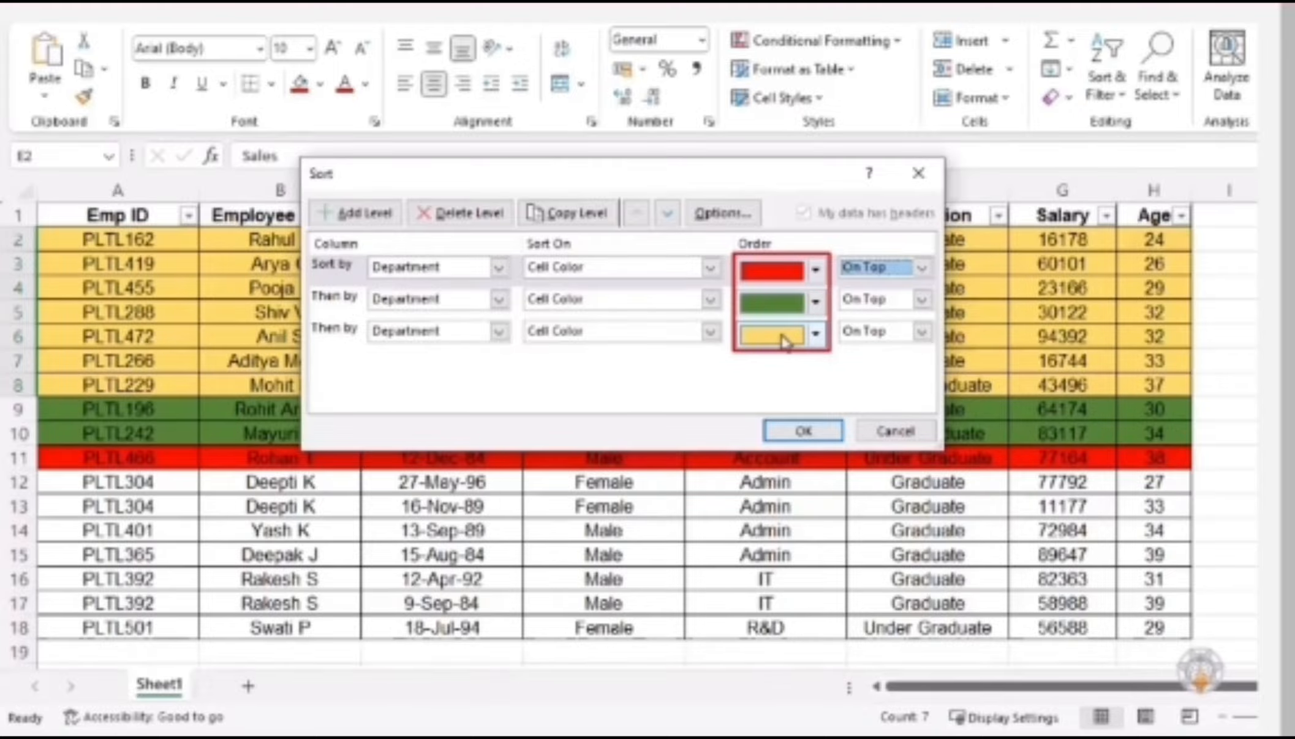
click(801, 432)
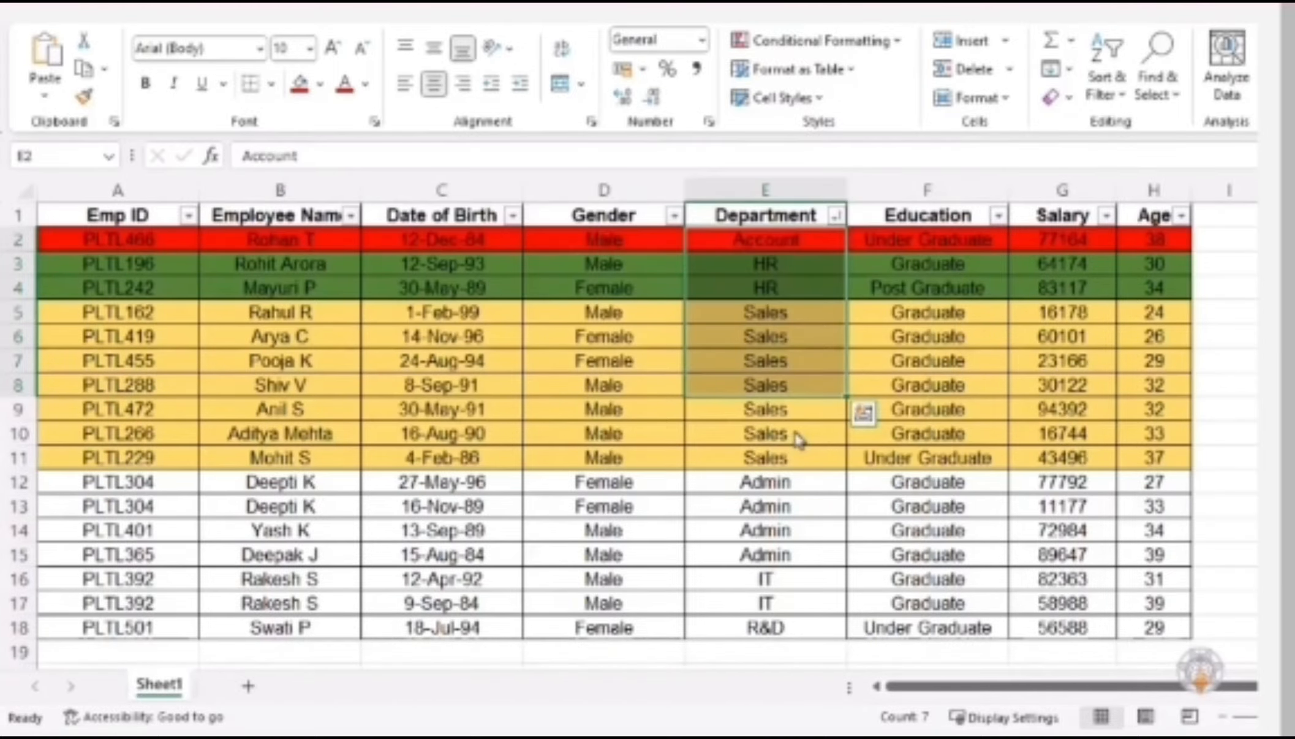
click(765, 331)
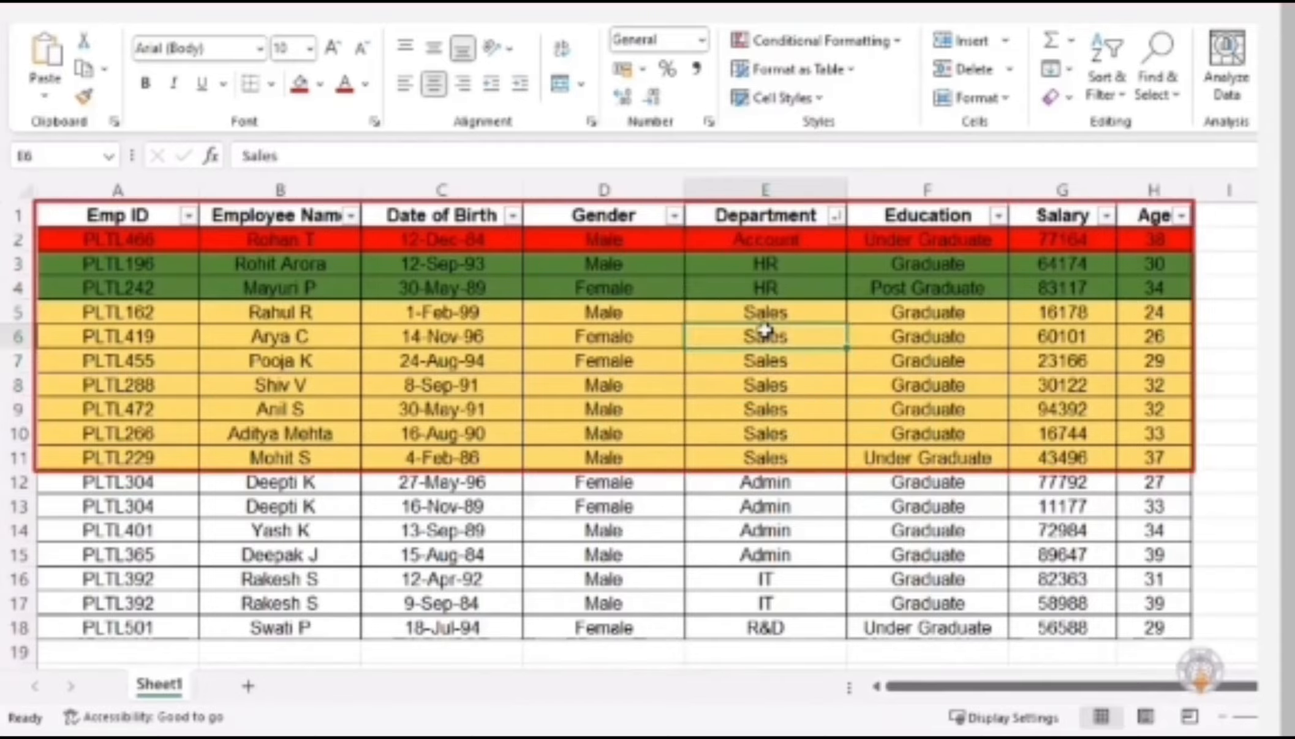
drag(117, 239, 1151, 459)
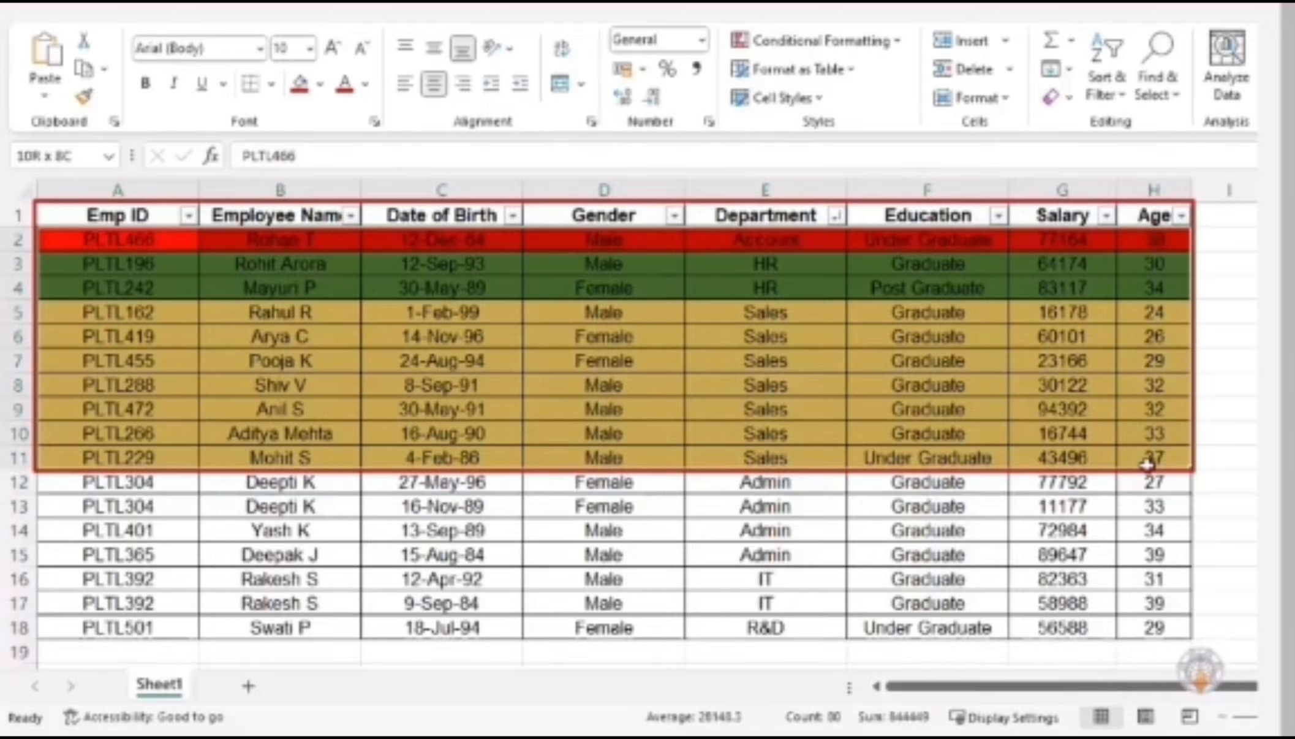
click(654, 308)
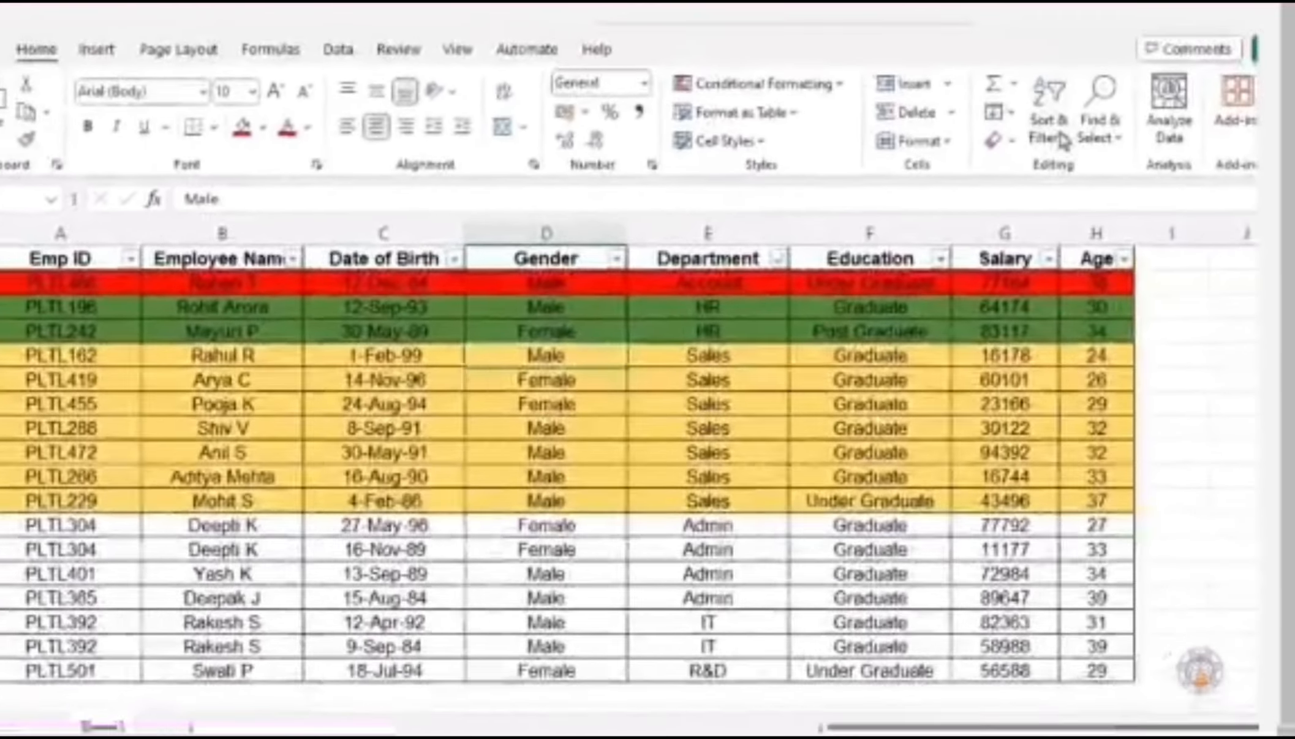
- Examine the different places that offer sorting commands and review the custom sort levels, closing them without changes
click(1107, 86)
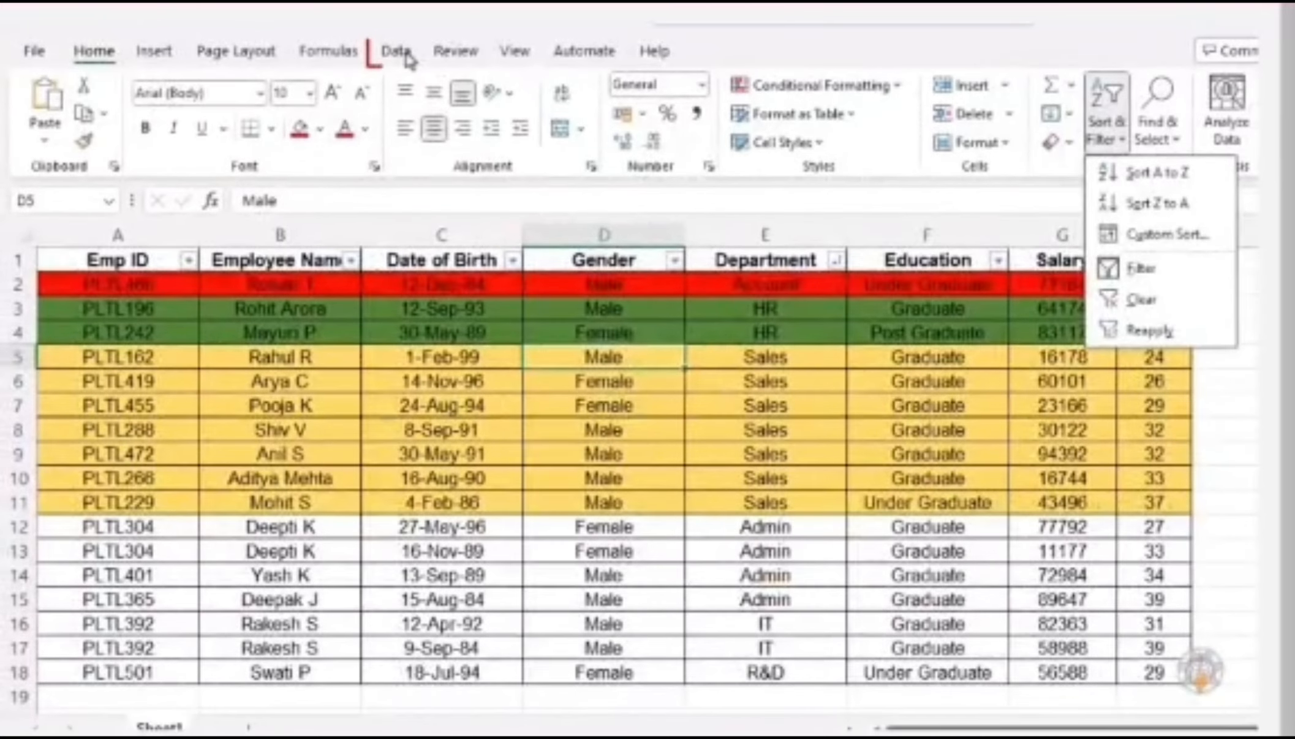
click(406, 55)
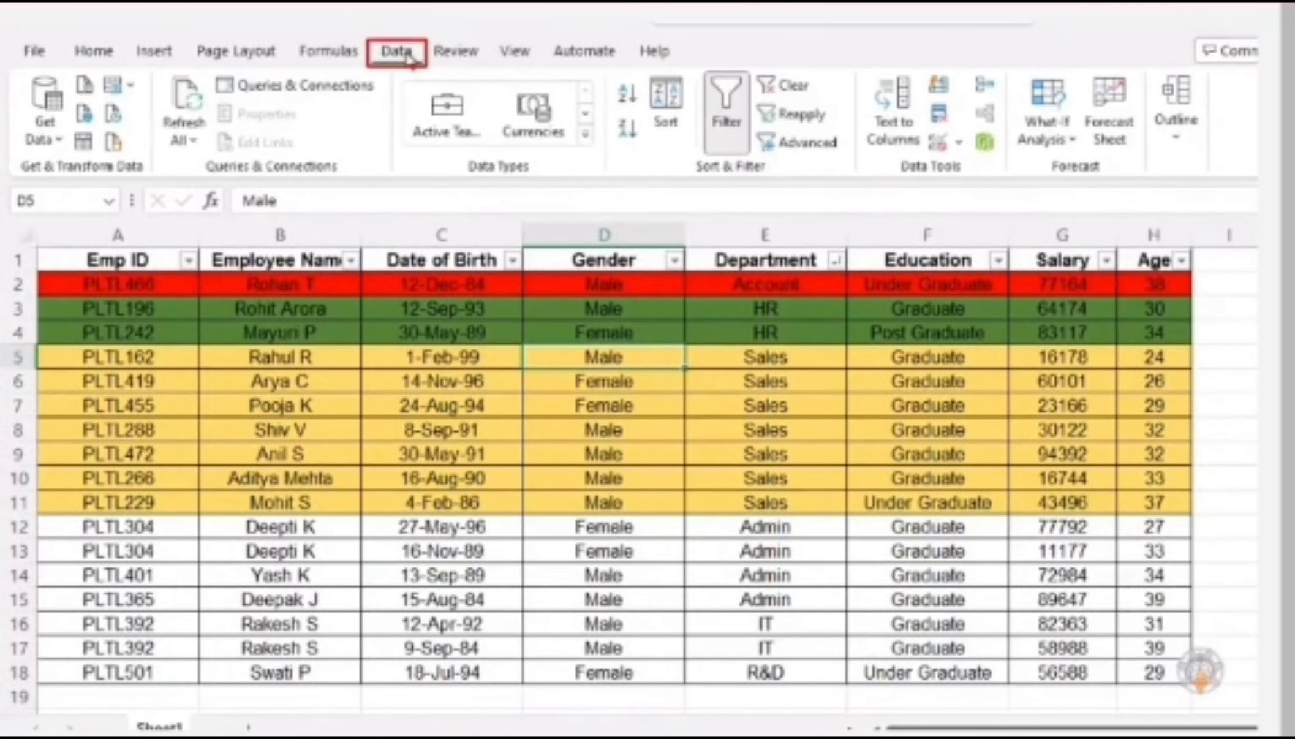
click(660, 142)
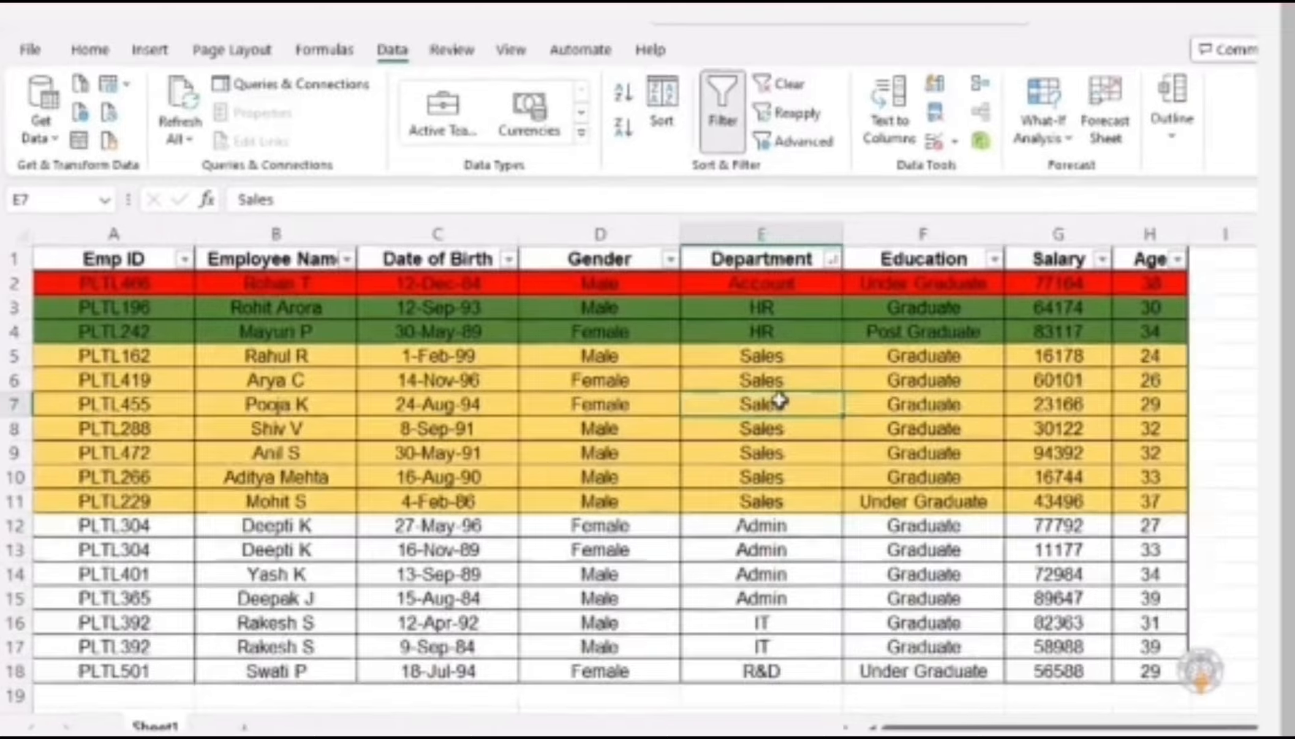
right_click(775, 405)
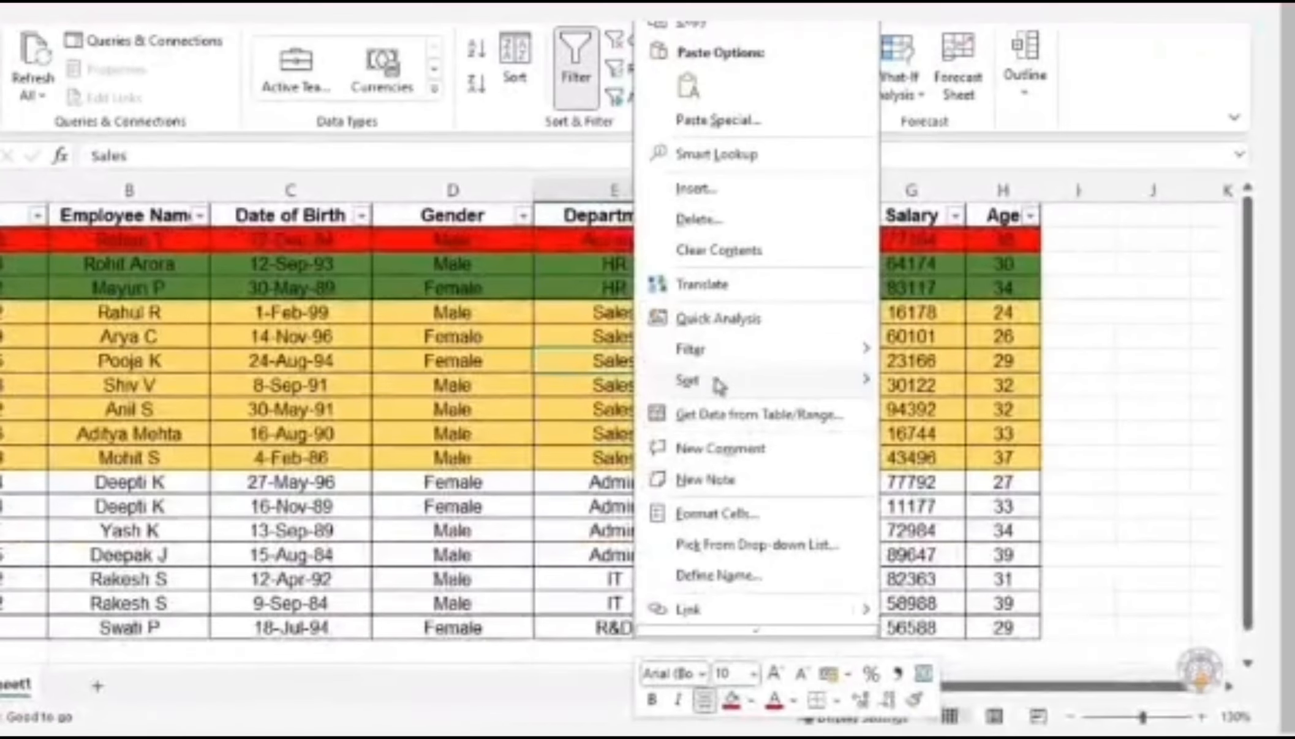
mouse_move(720, 385)
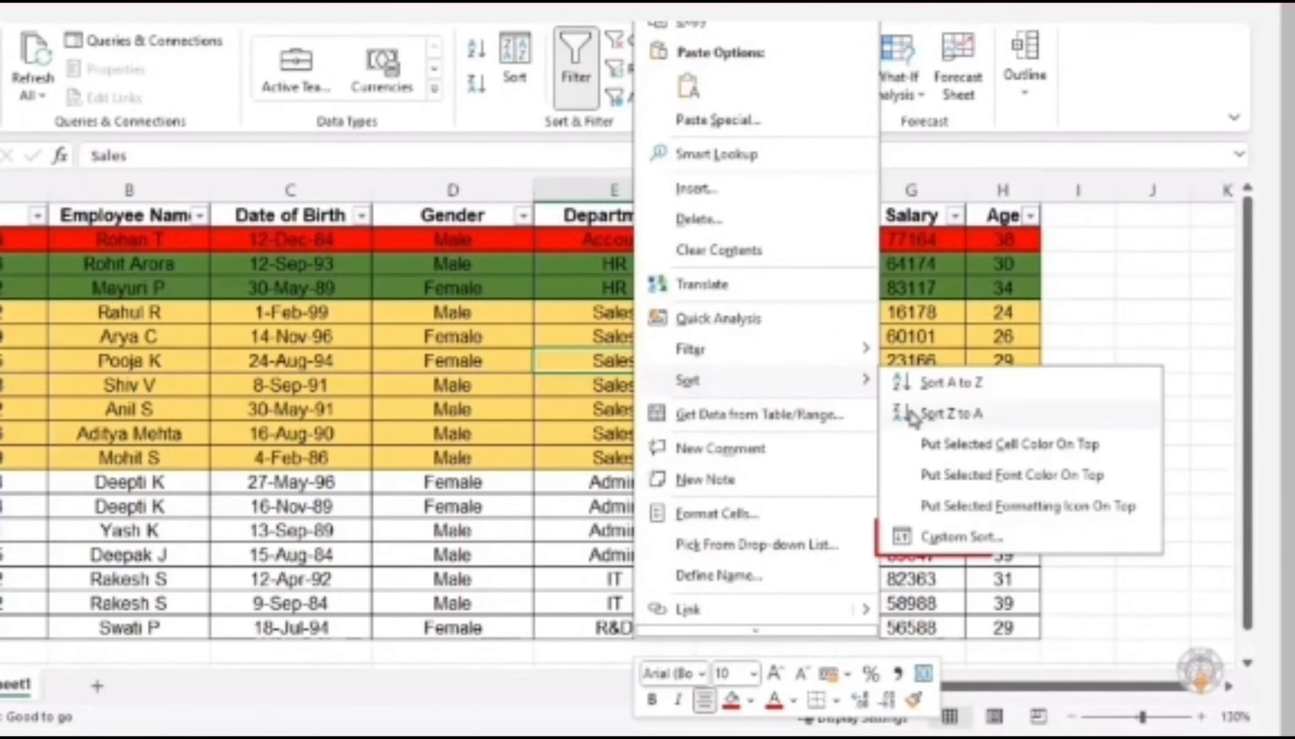
click(1021, 546)
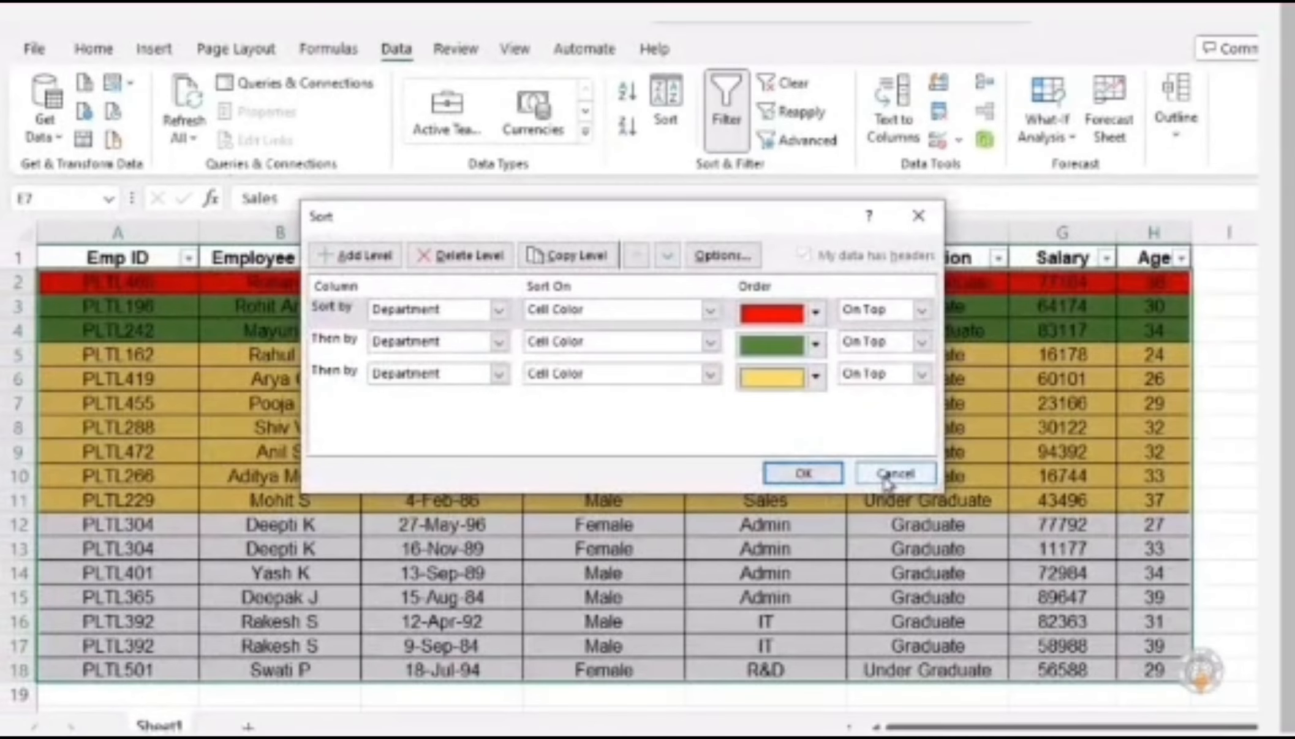
click(860, 463)
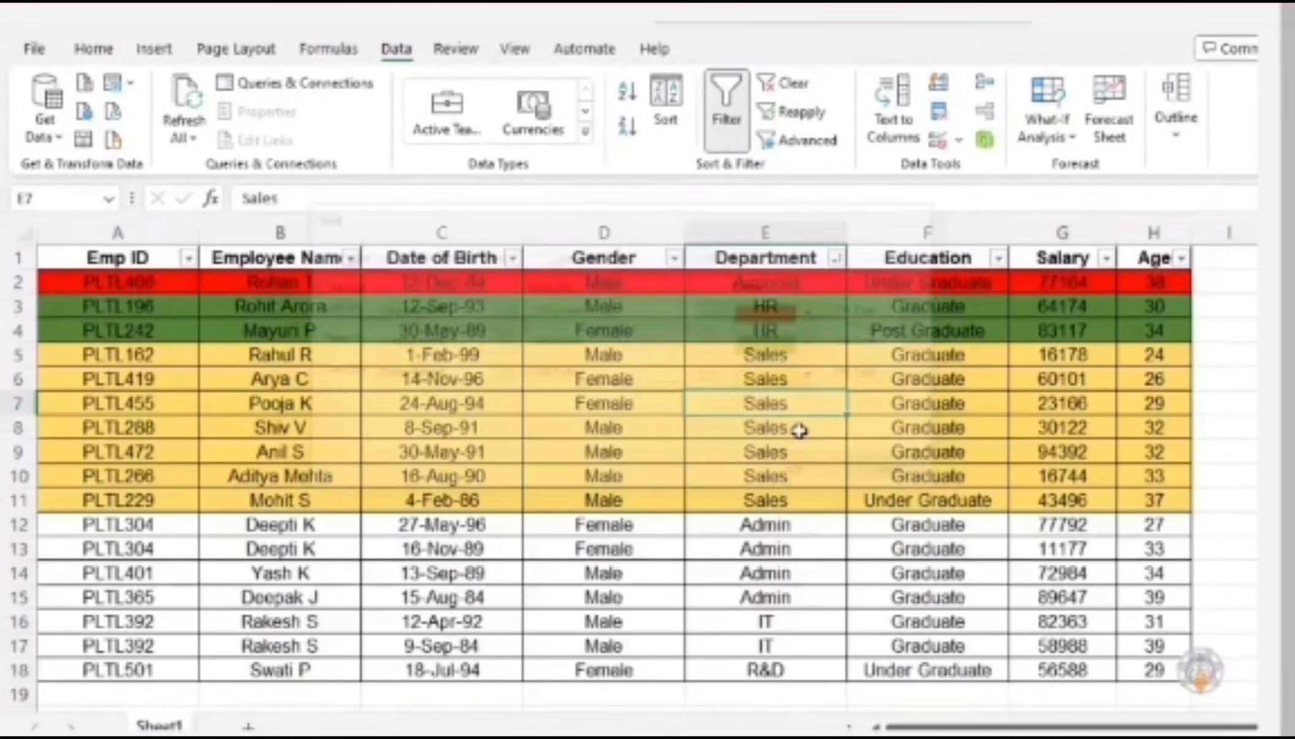
click(516, 349)
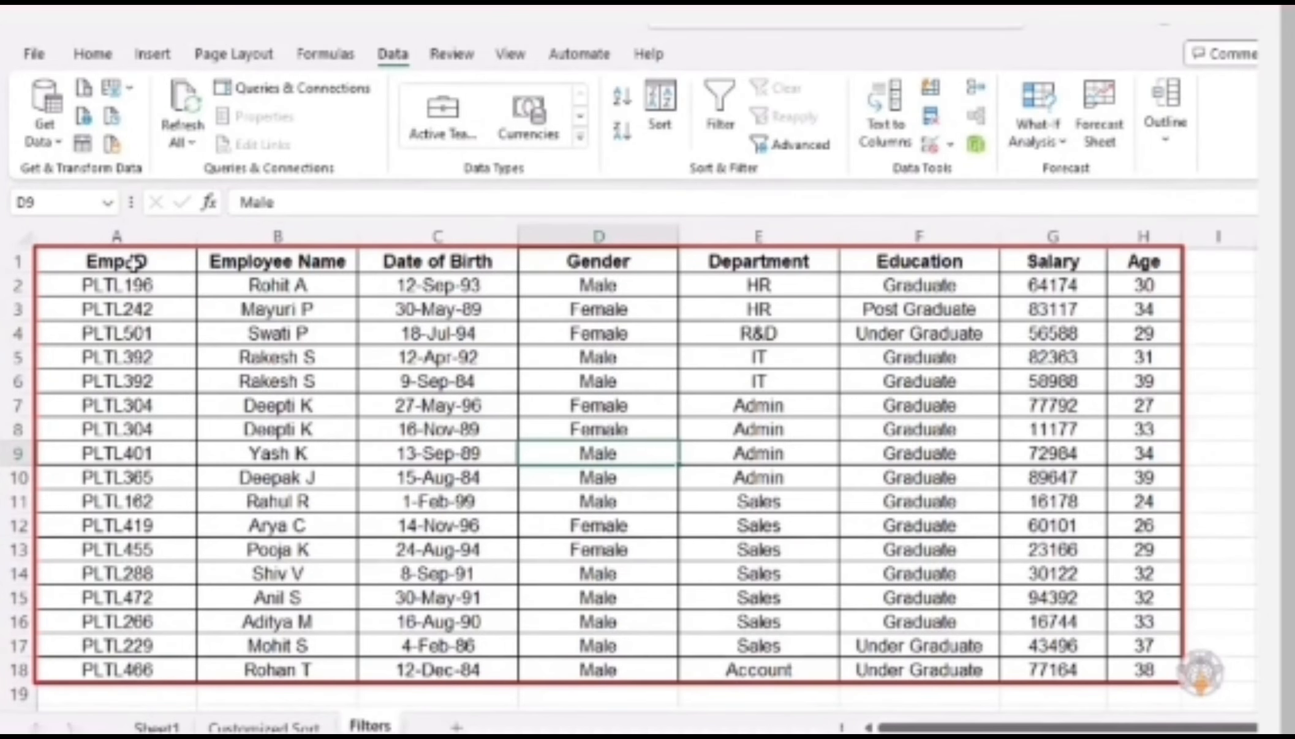
- Turn on filtering for the employee table, view the Employee Name filter options and turn filtering off again
drag(119, 261, 1122, 668)
click(392, 357)
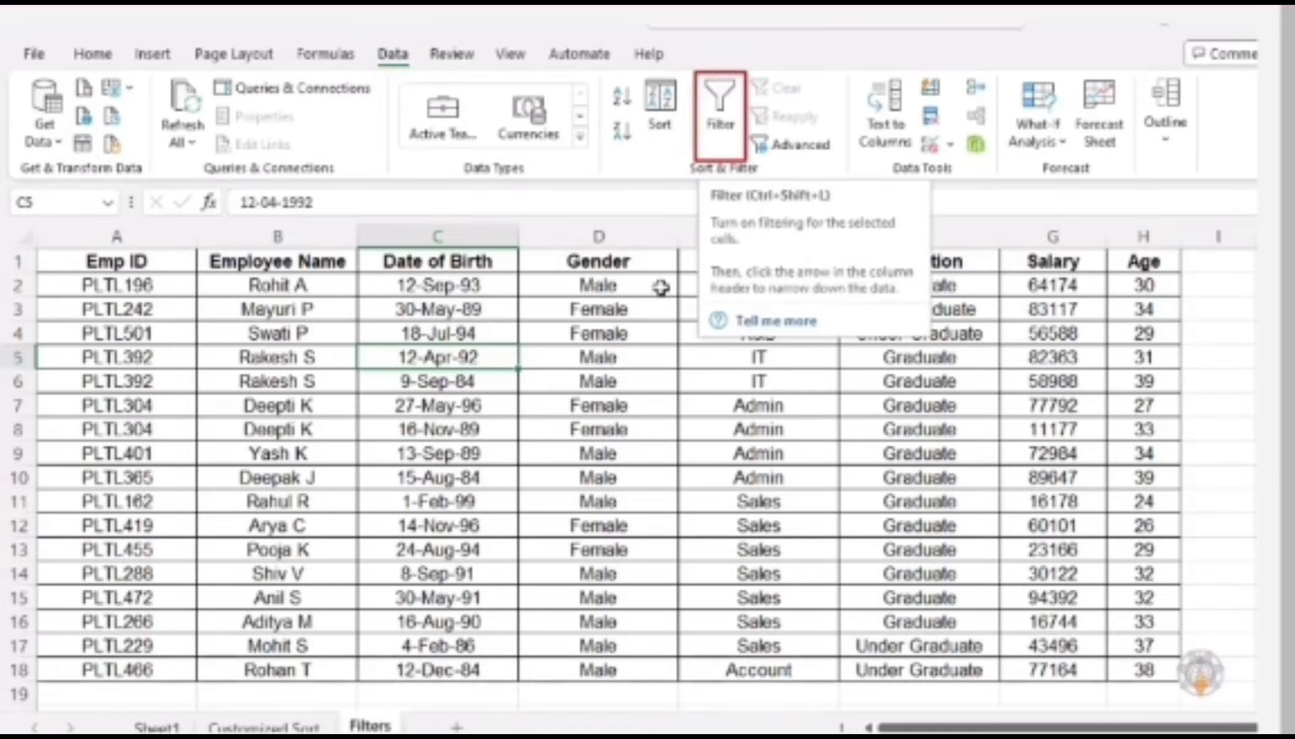
click(601, 377)
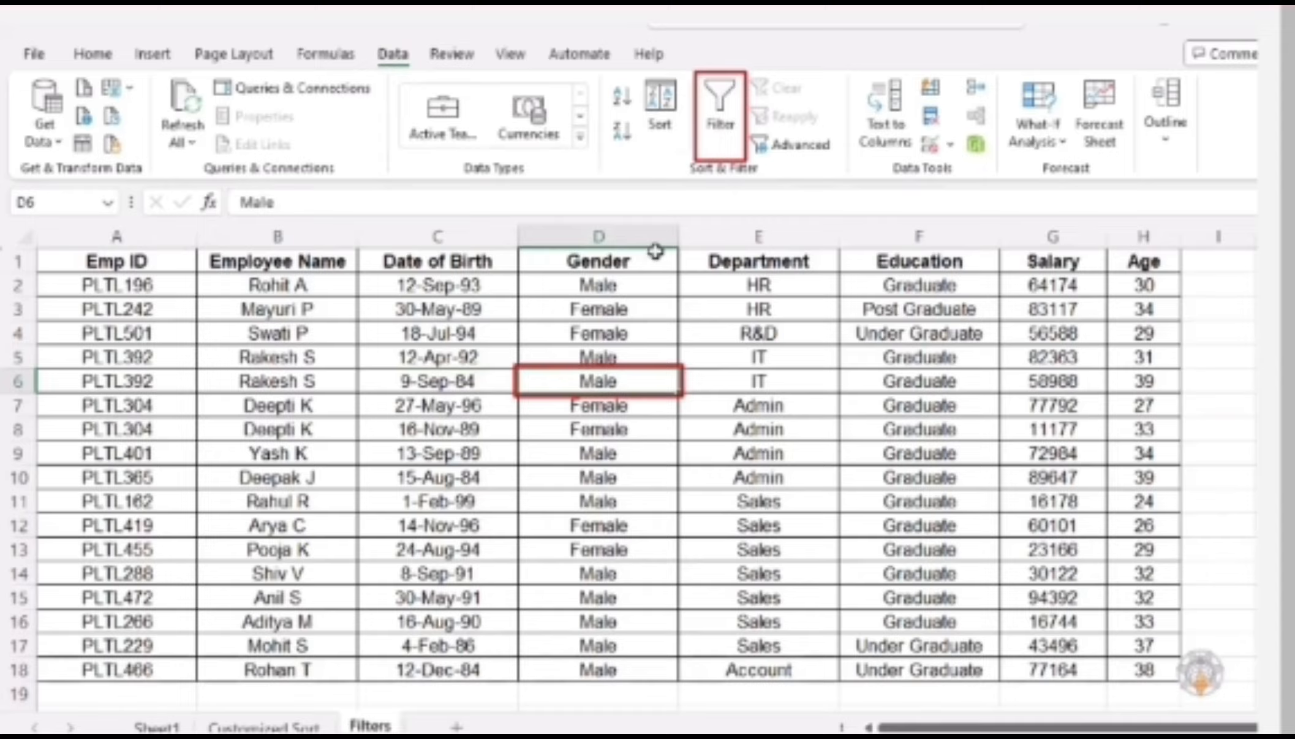
click(723, 146)
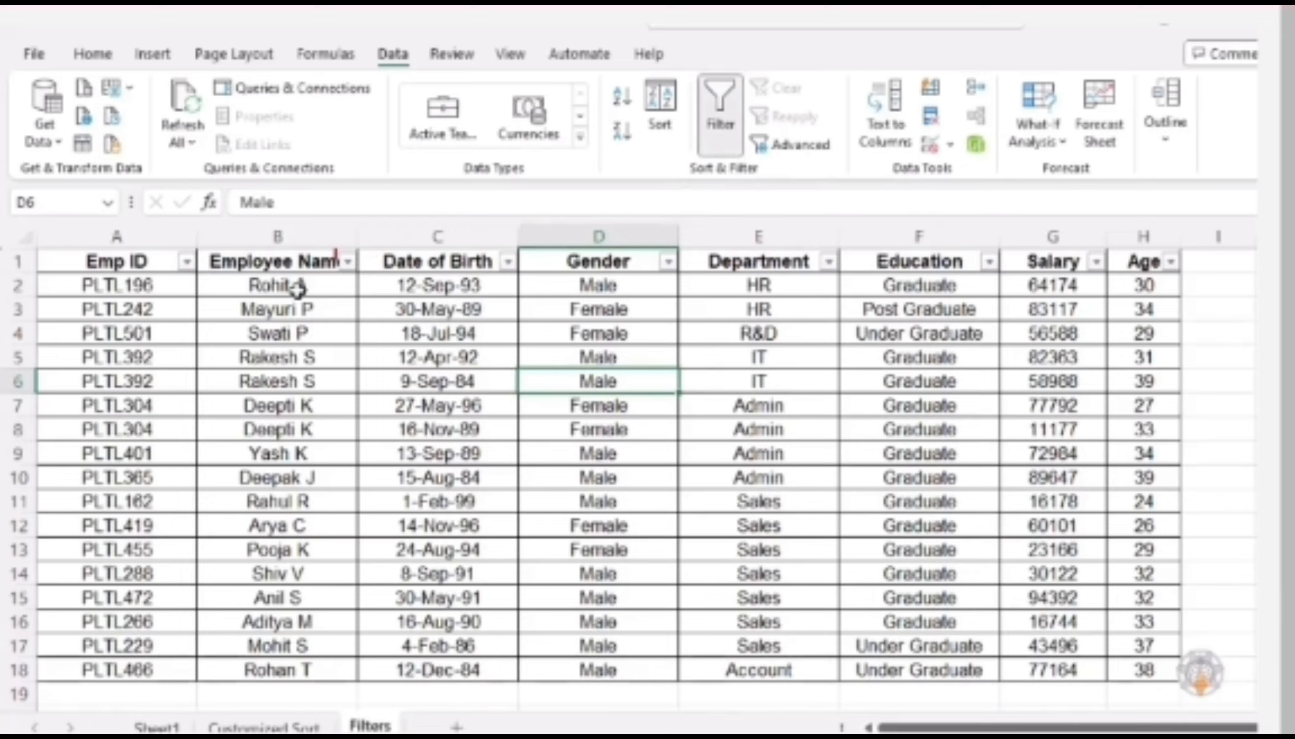
click(353, 273)
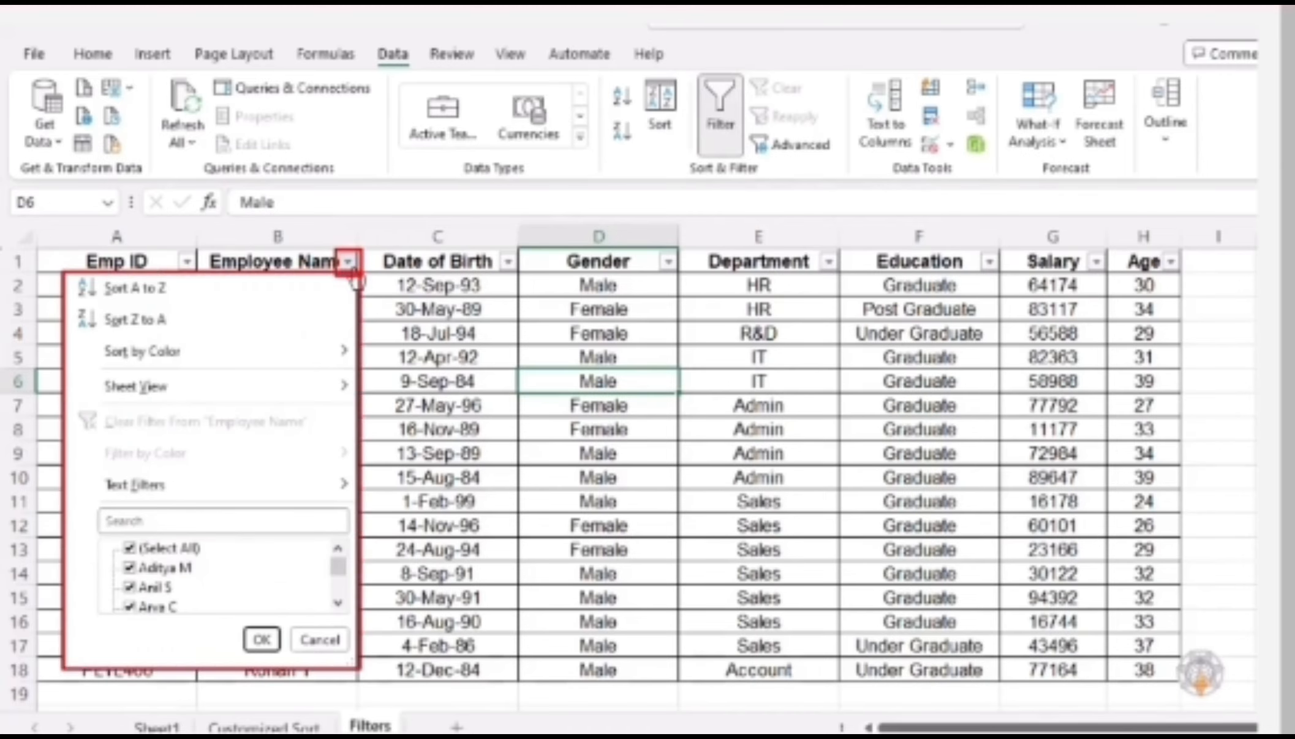
click(718, 142)
click(719, 147)
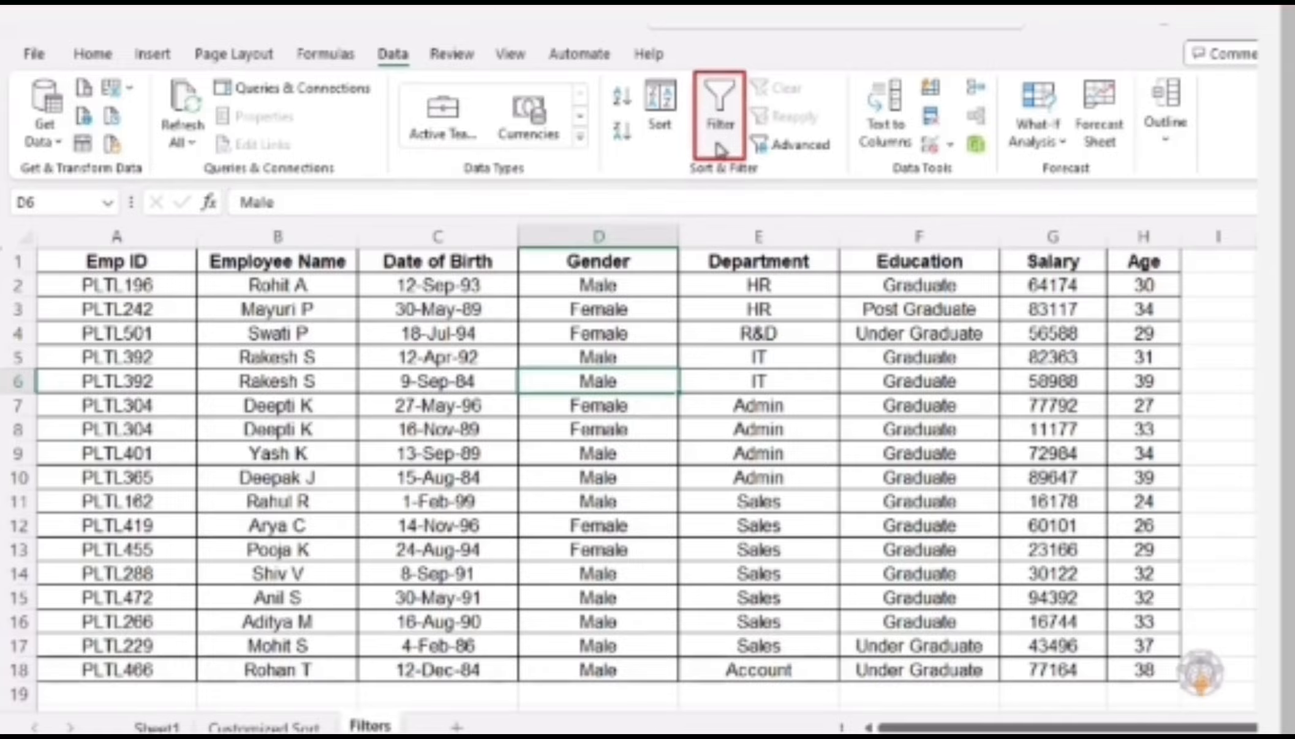
- Toggle filtering on the employee table on, off and on again, leaving filter arrows in the header row
click(689, 366)
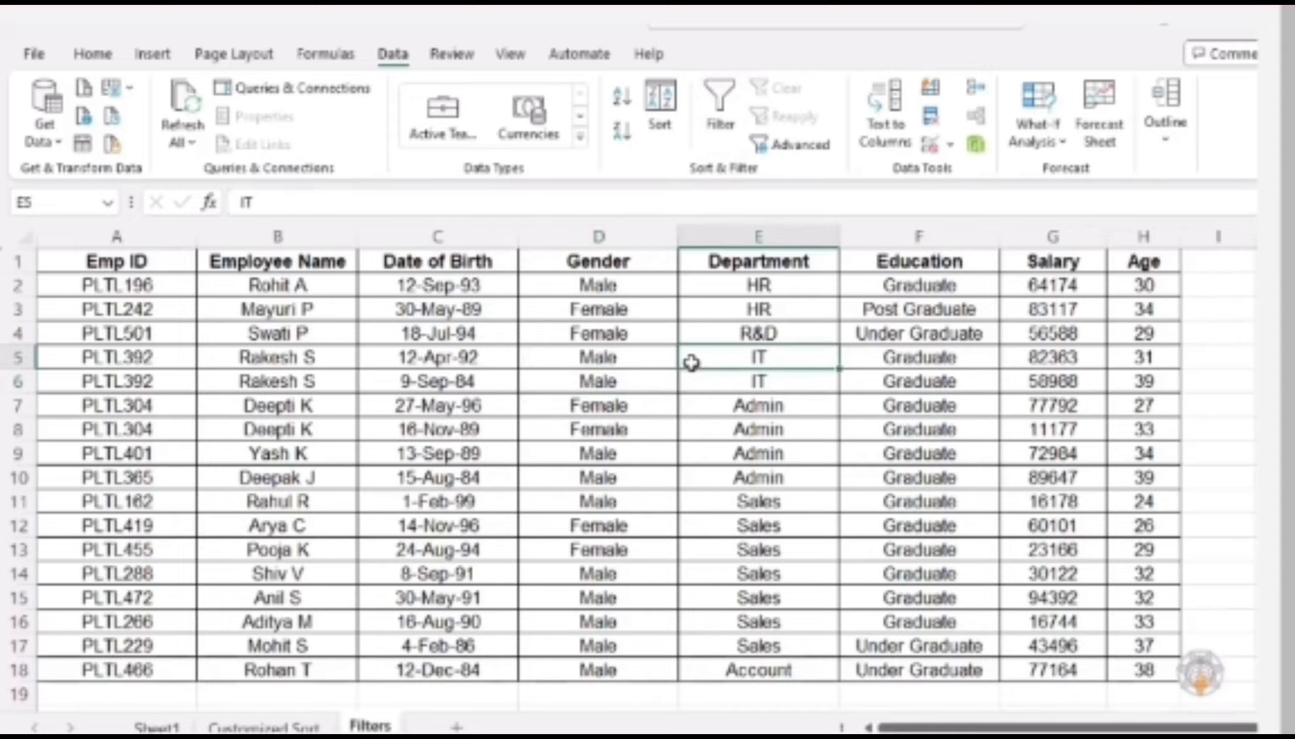
key(ctrl+shift+l)
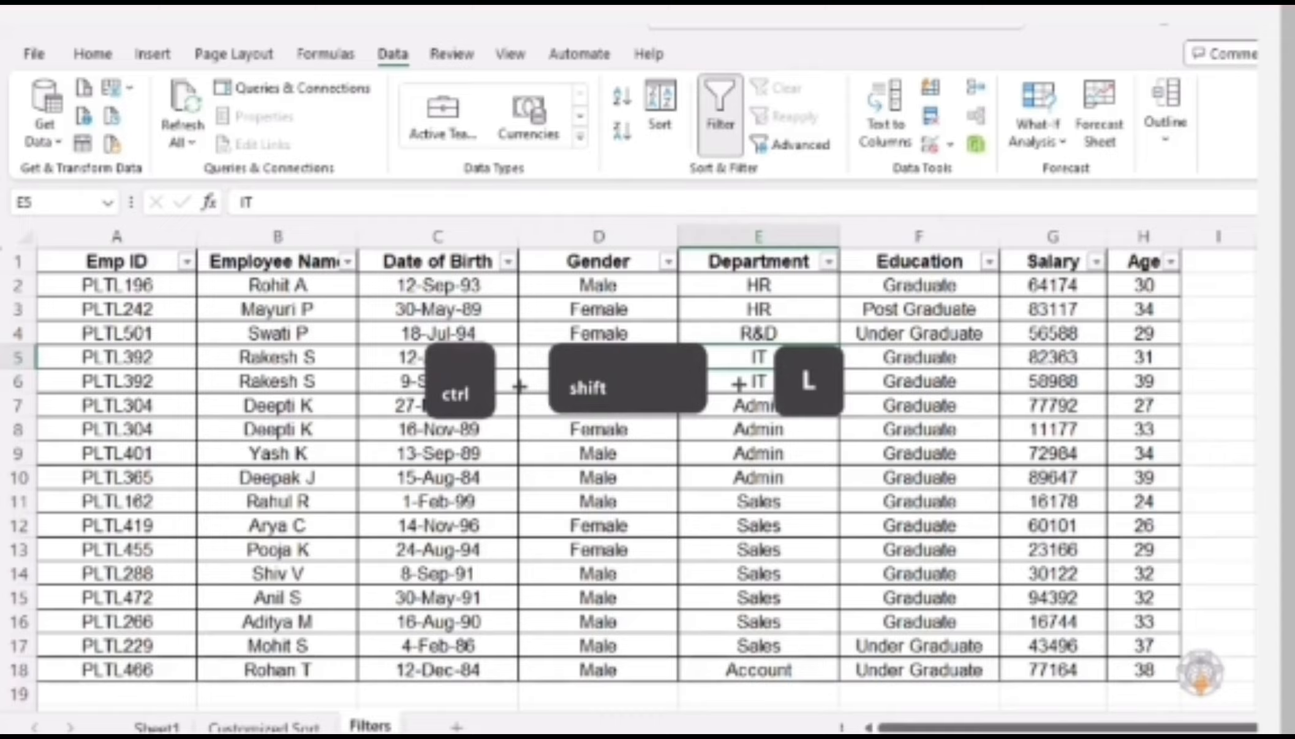
key(ctrl+shift+l)
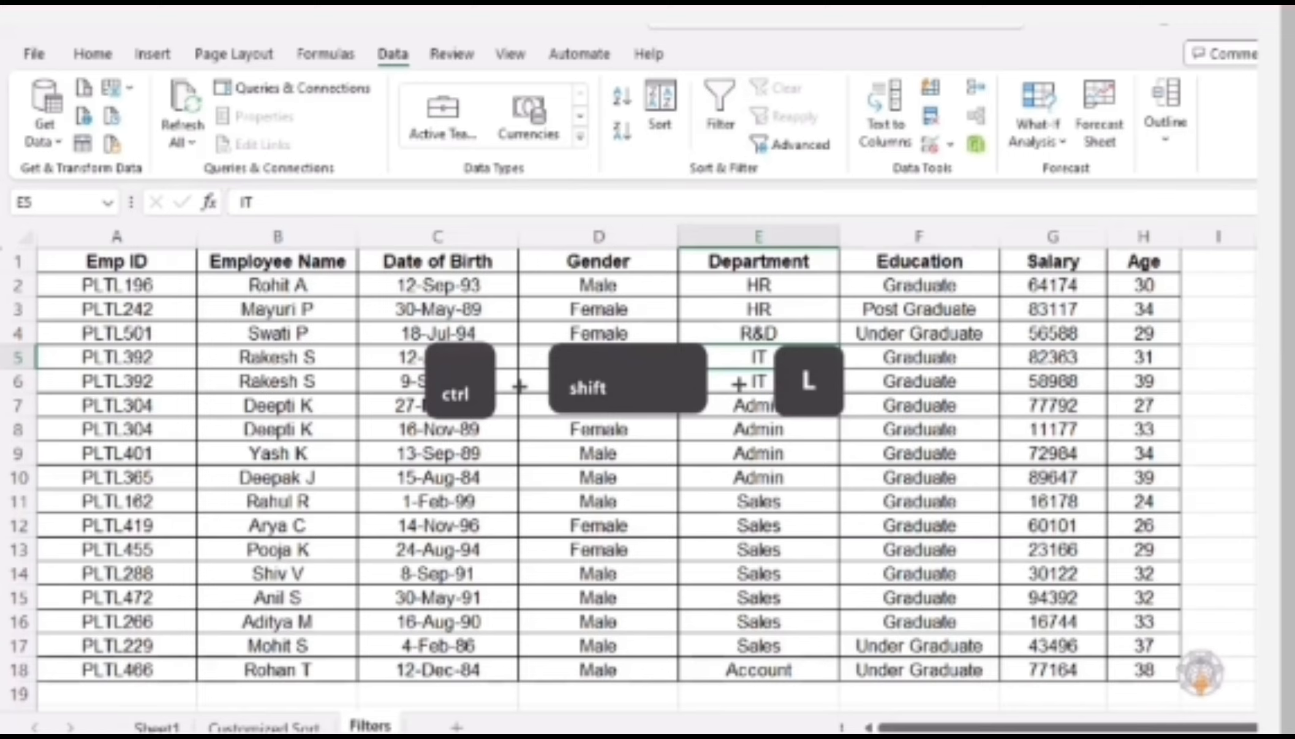
key(ctrl+shift+l)
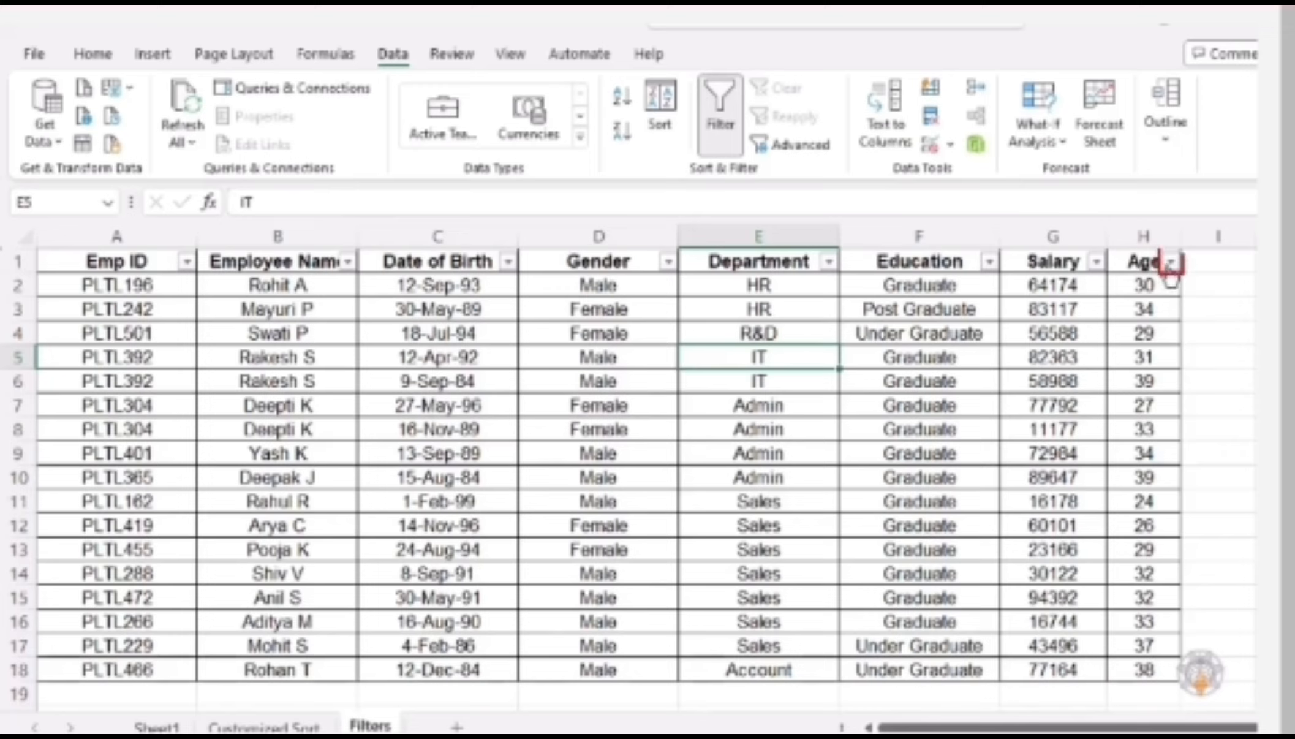
- Examine the number filters for Age, text filters for Department and date filters for Date of Birth, plus Age's sorting options
click(1170, 263)
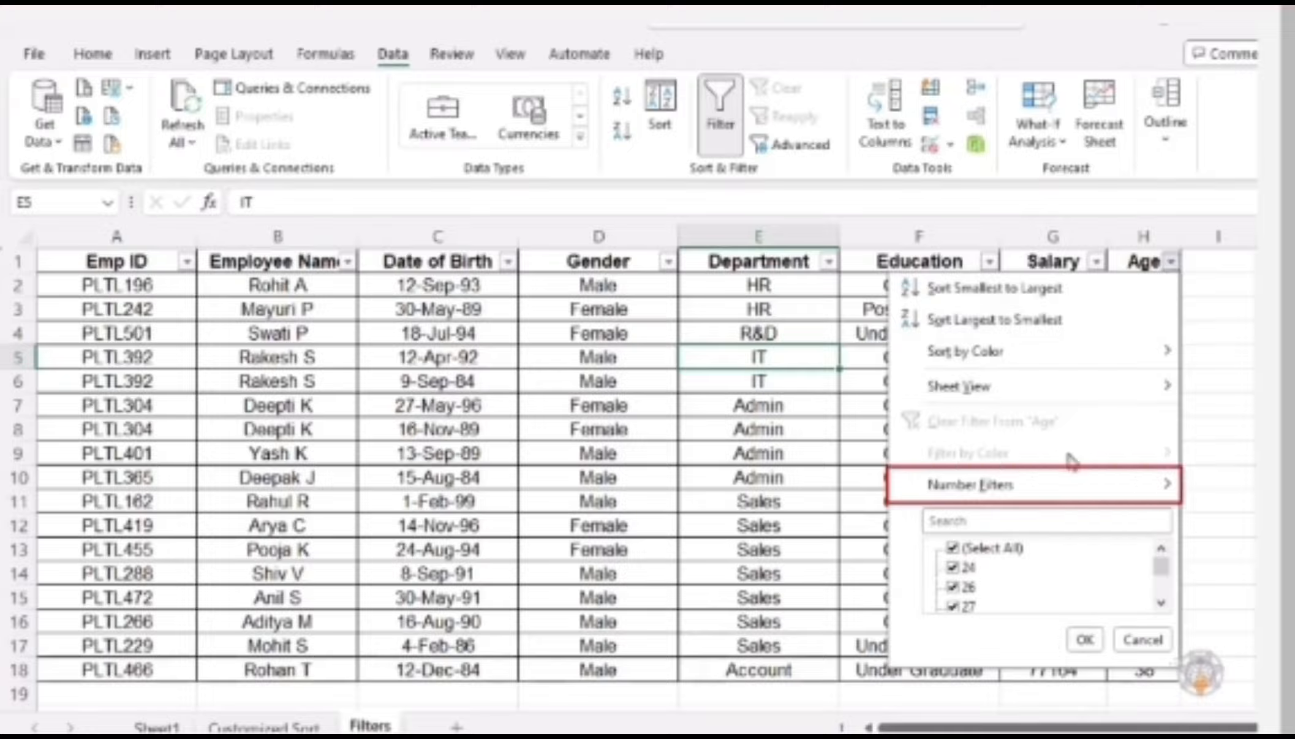
mouse_move(1053, 492)
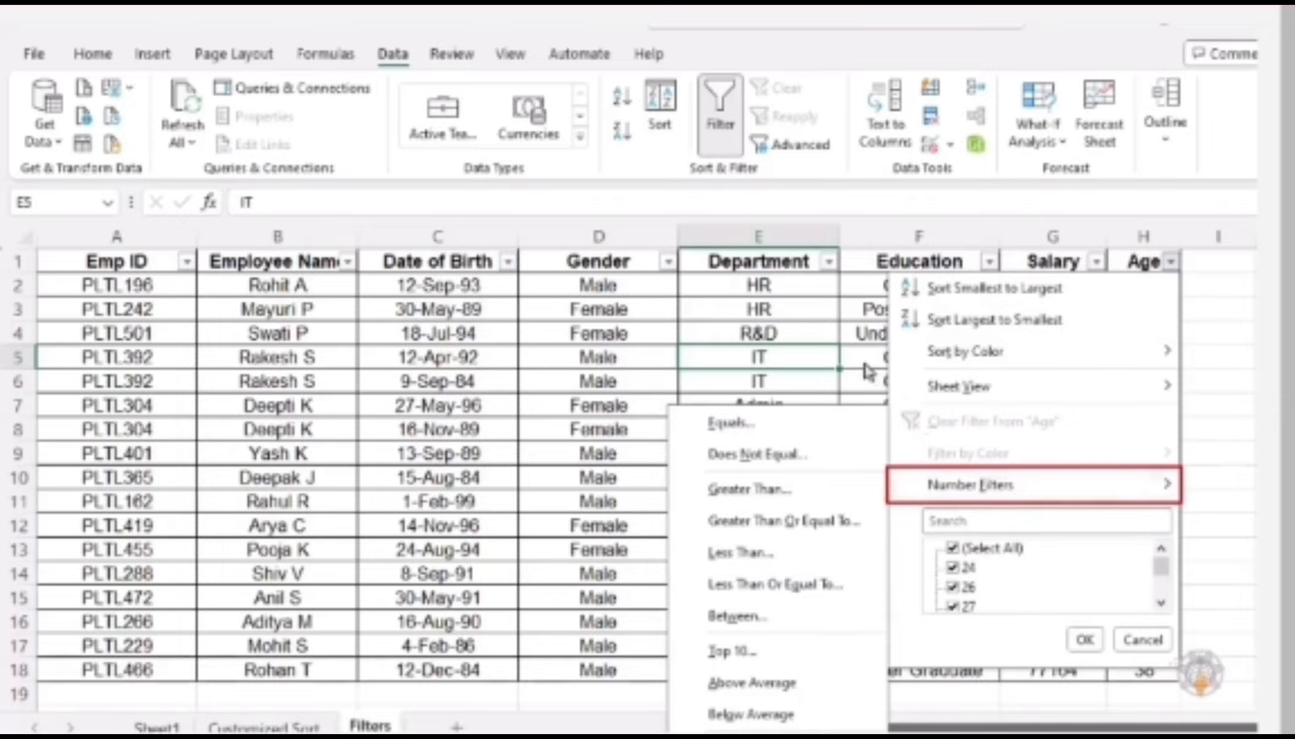
click(828, 263)
click(828, 263)
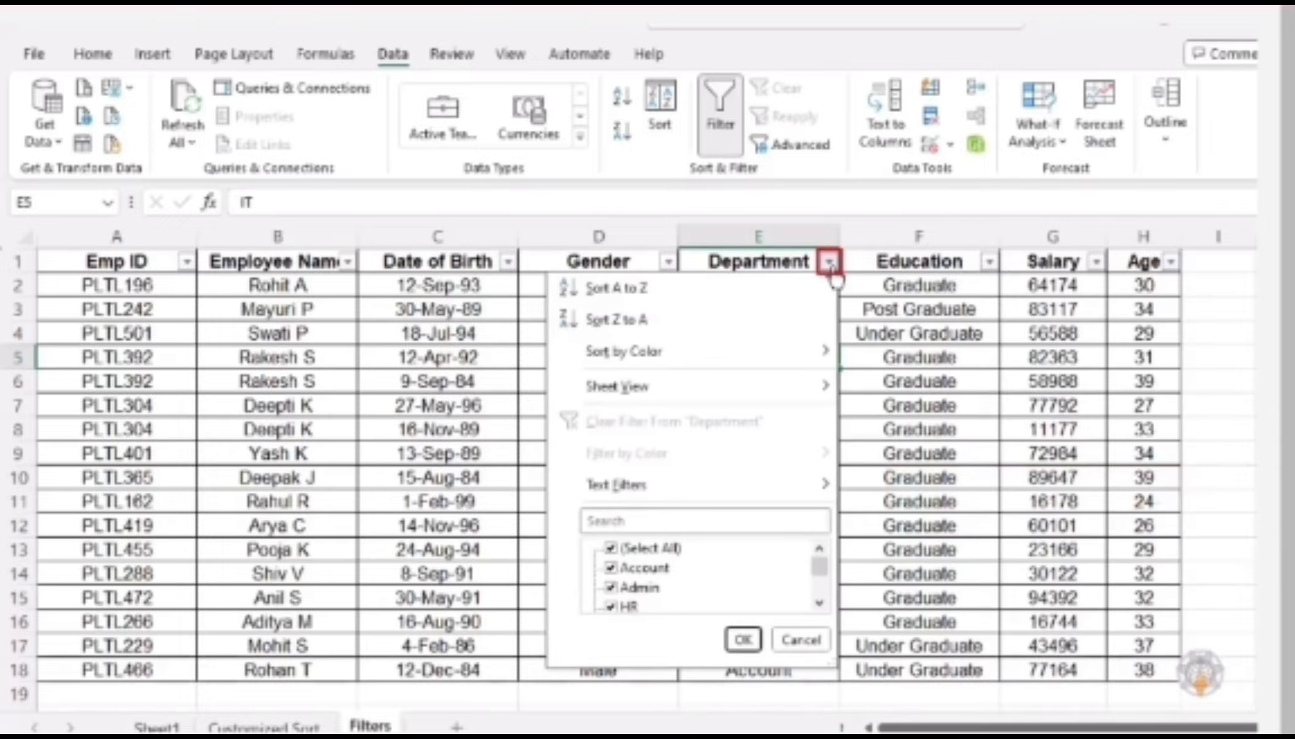
mouse_move(691, 492)
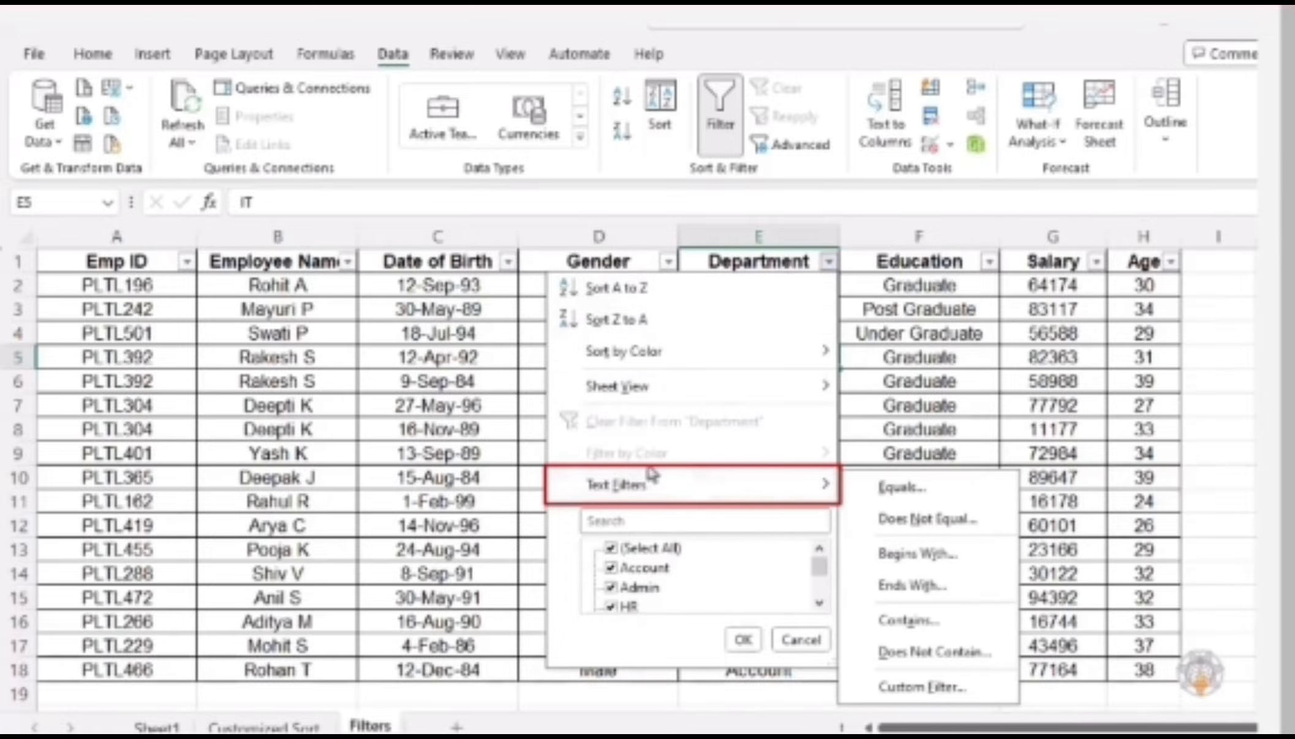
click(472, 335)
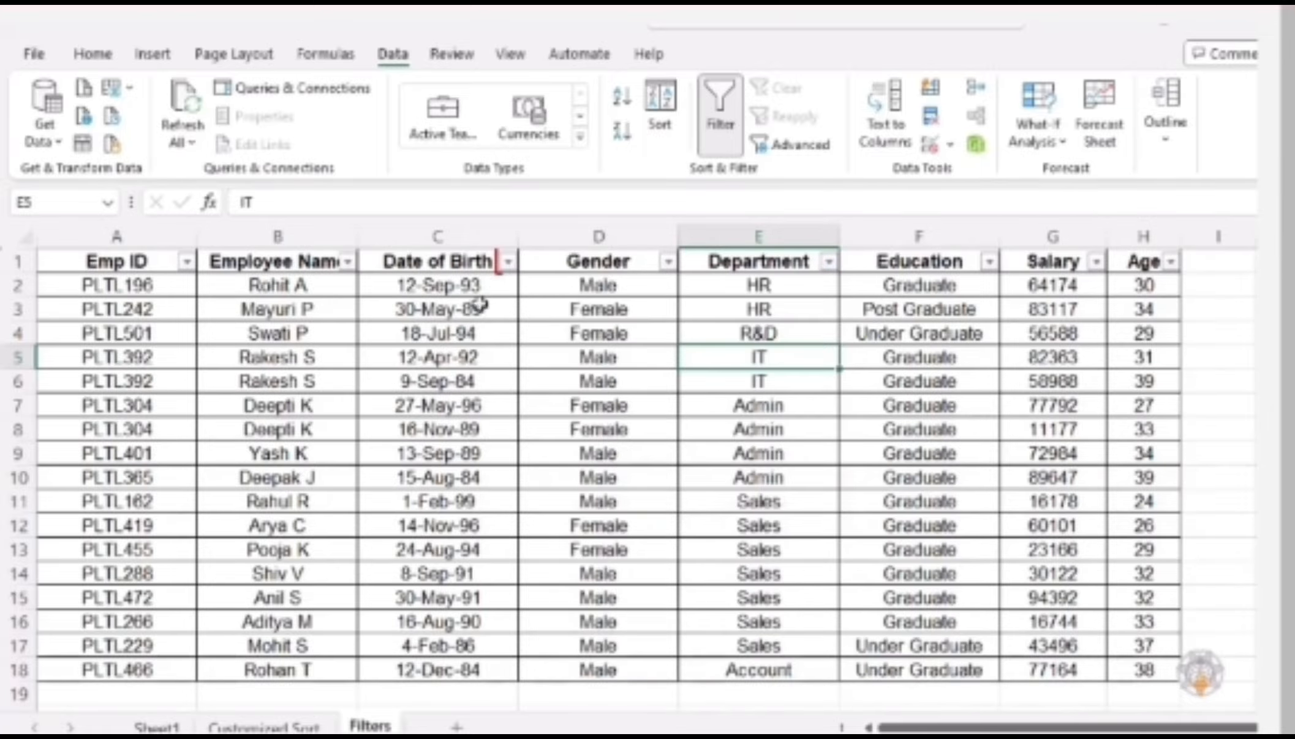
click(508, 263)
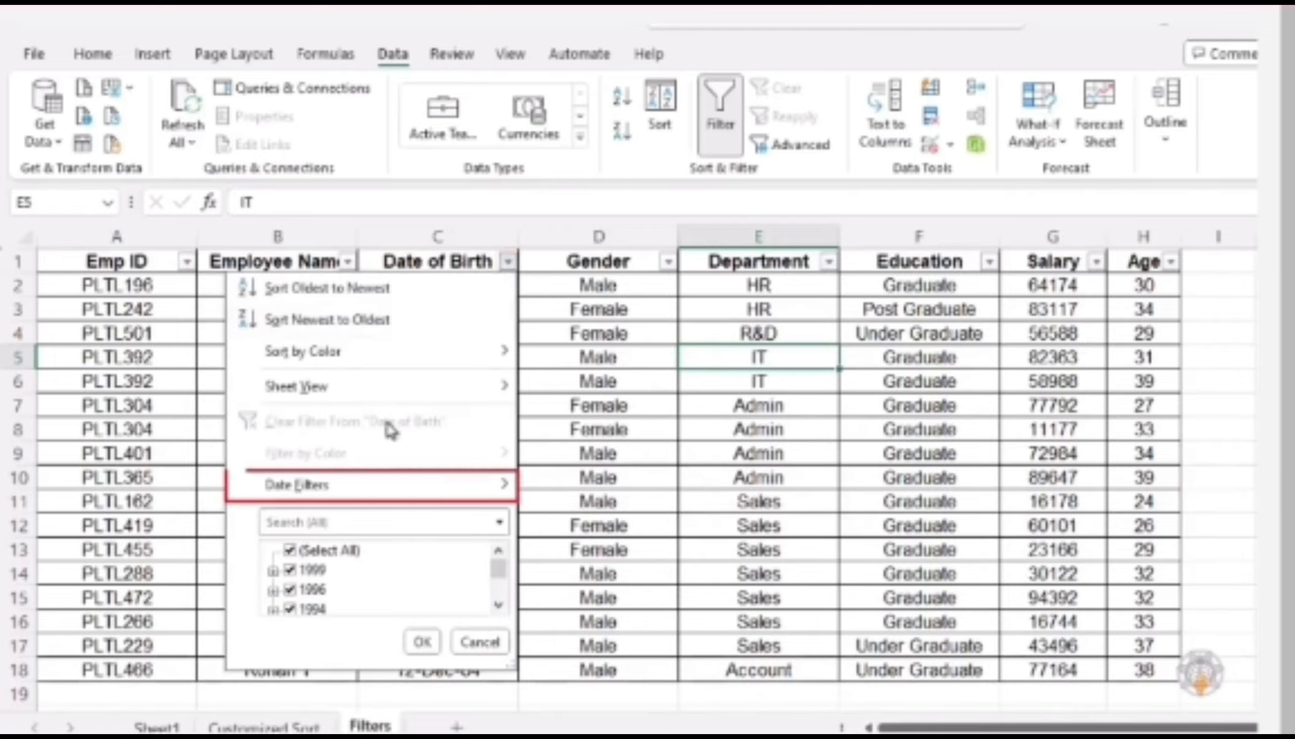
mouse_move(338, 499)
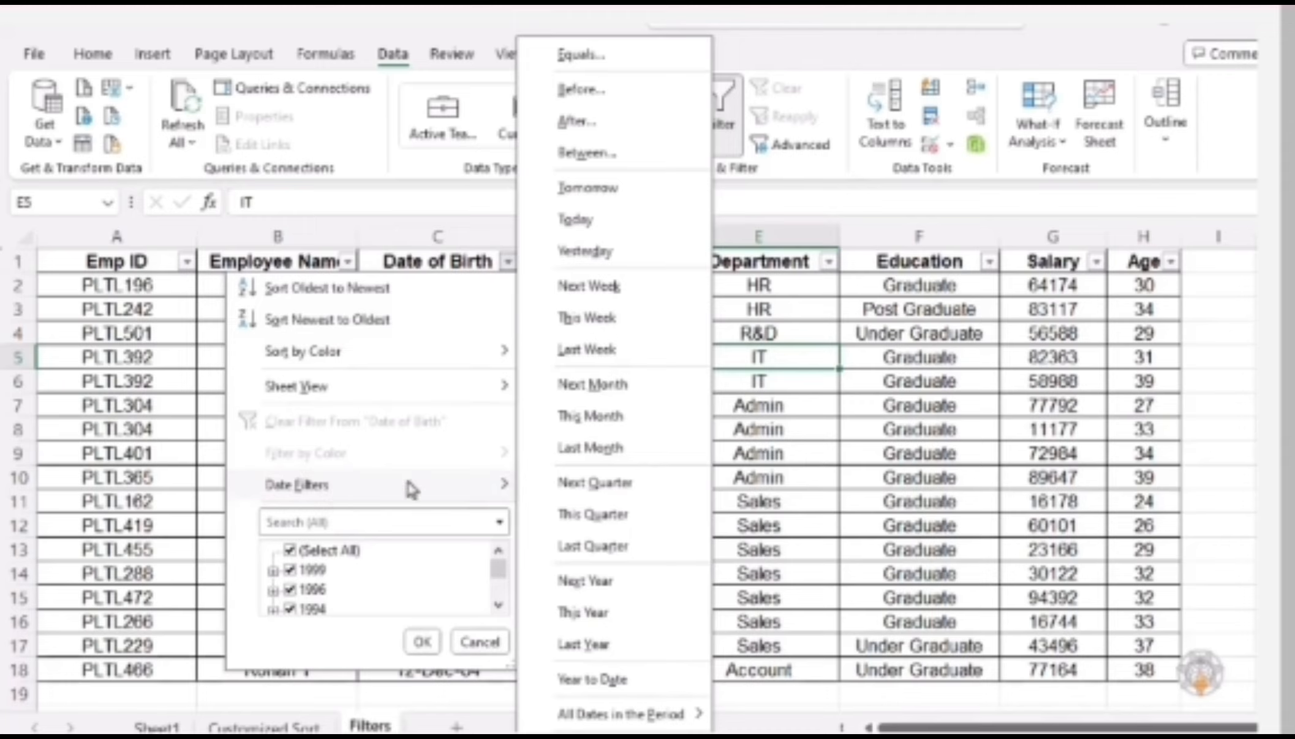
click(1089, 349)
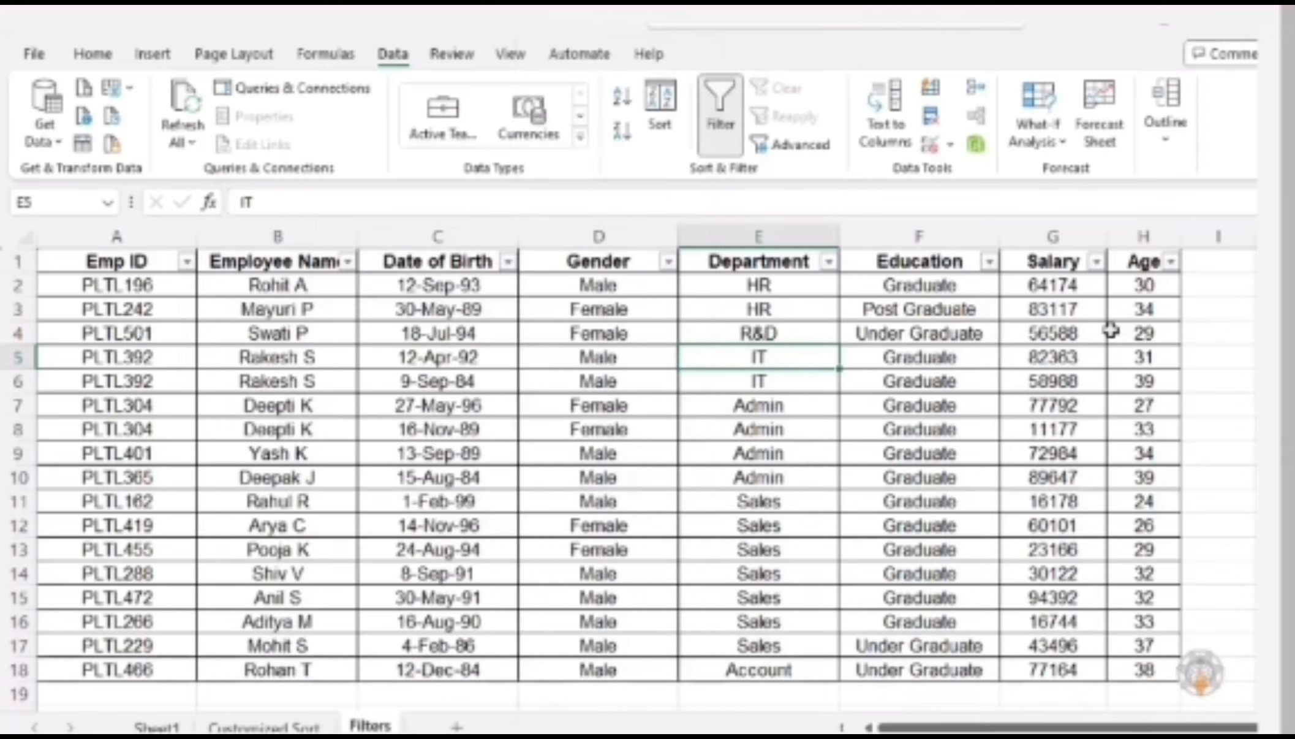
click(1171, 262)
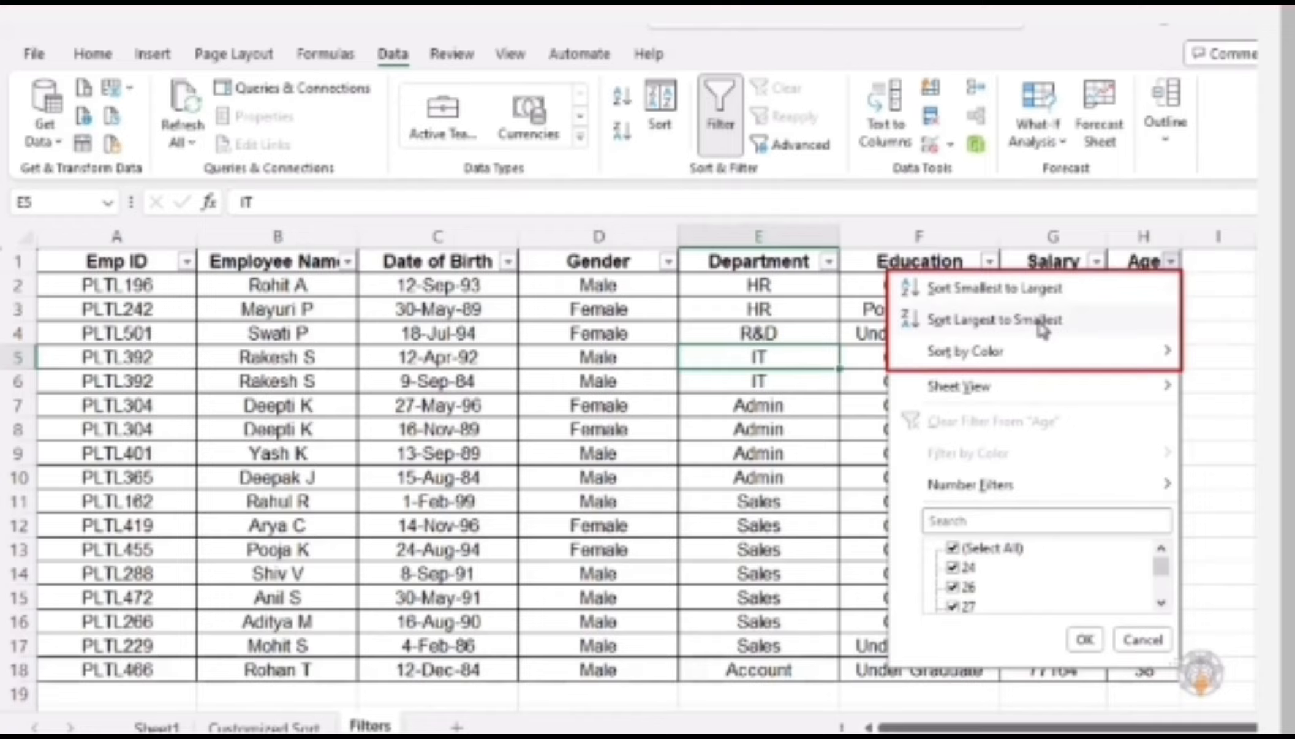
mouse_move(1048, 359)
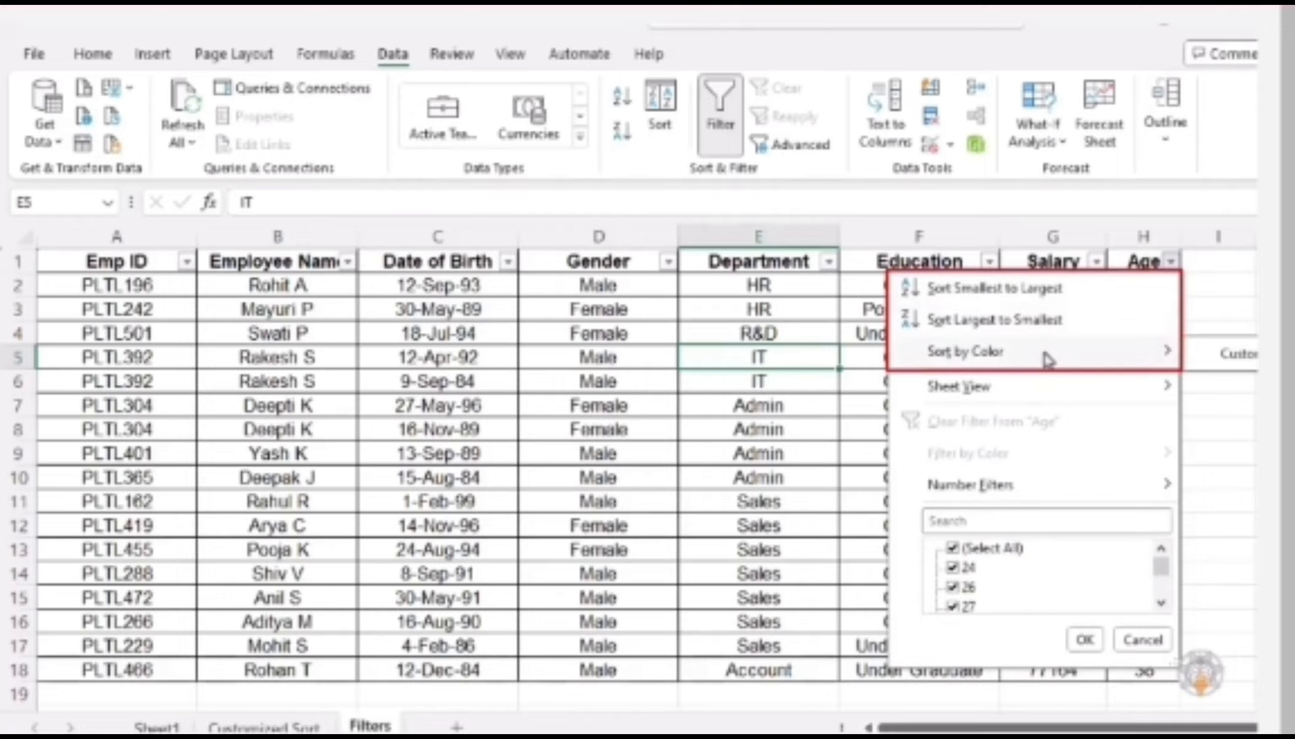
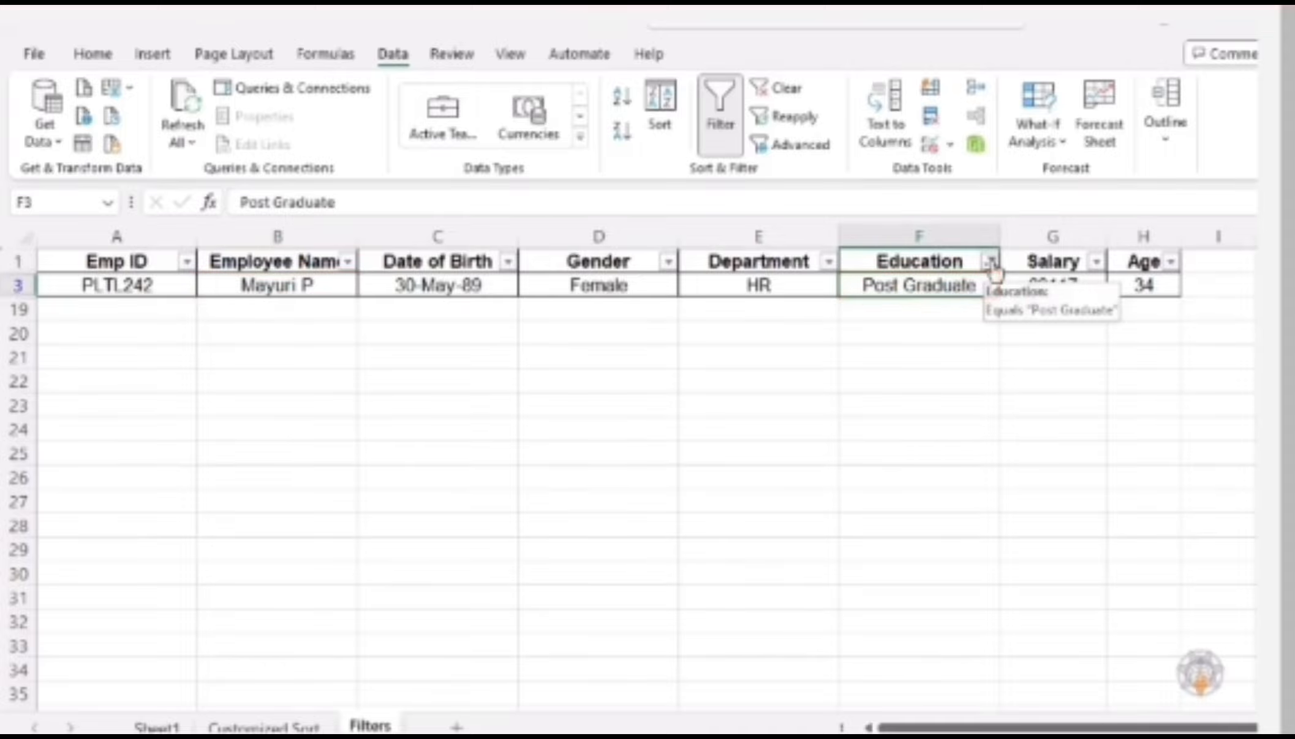
- Clear the filter from the Education column and review its values in F2:F18
click(990, 262)
click(829, 421)
drag(896, 284, 898, 658)
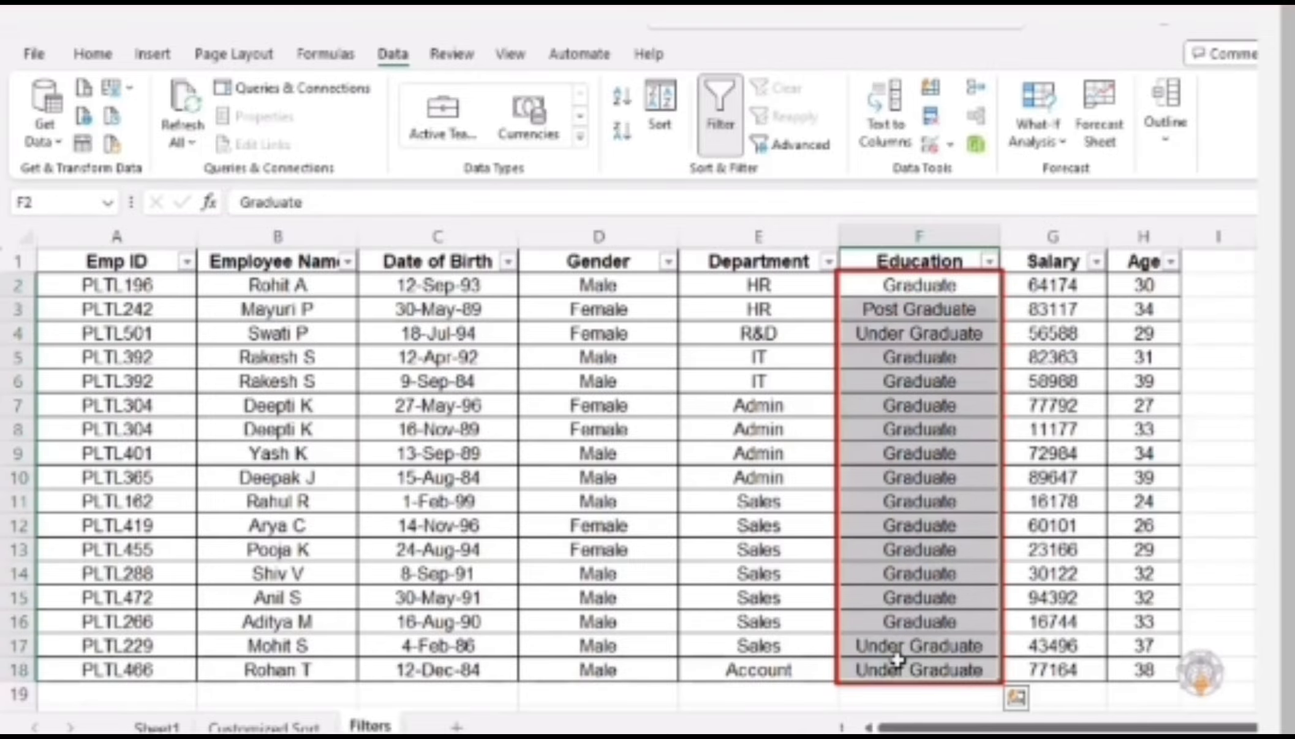
click(753, 383)
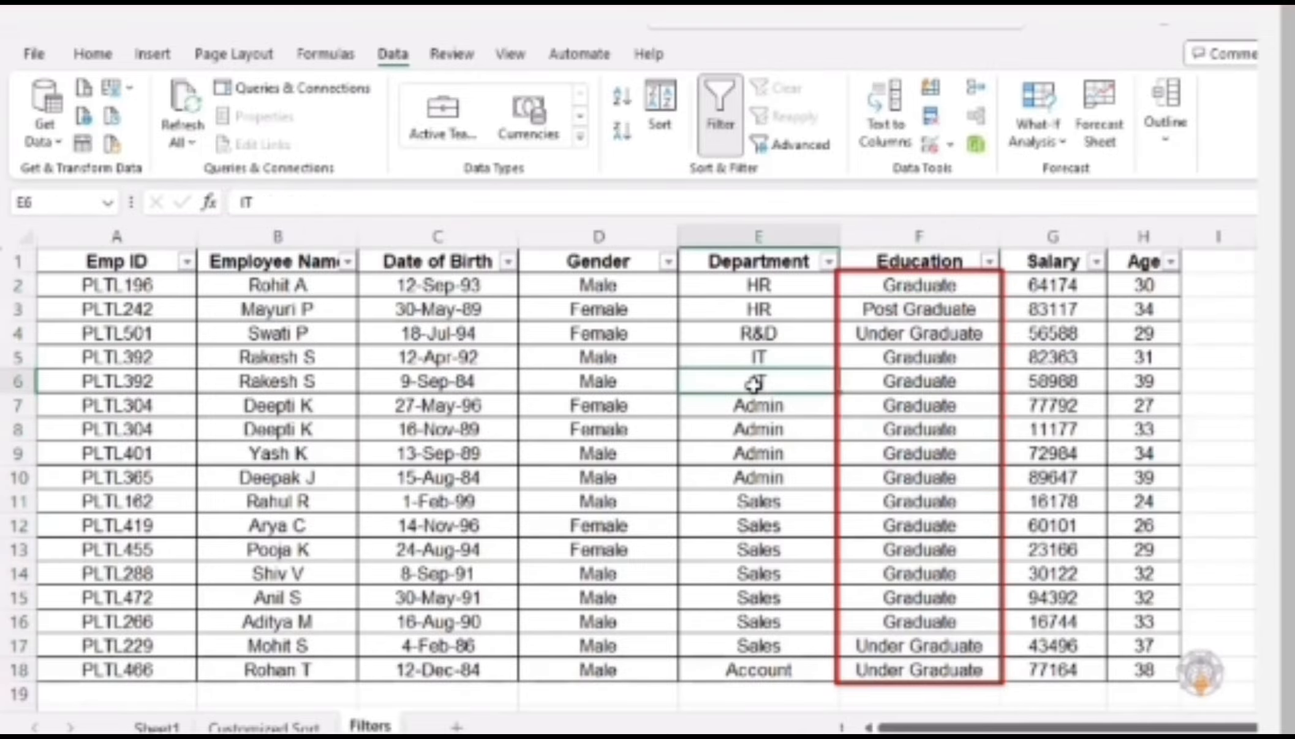
- Filter the Department column to show only the Sales employees
click(829, 264)
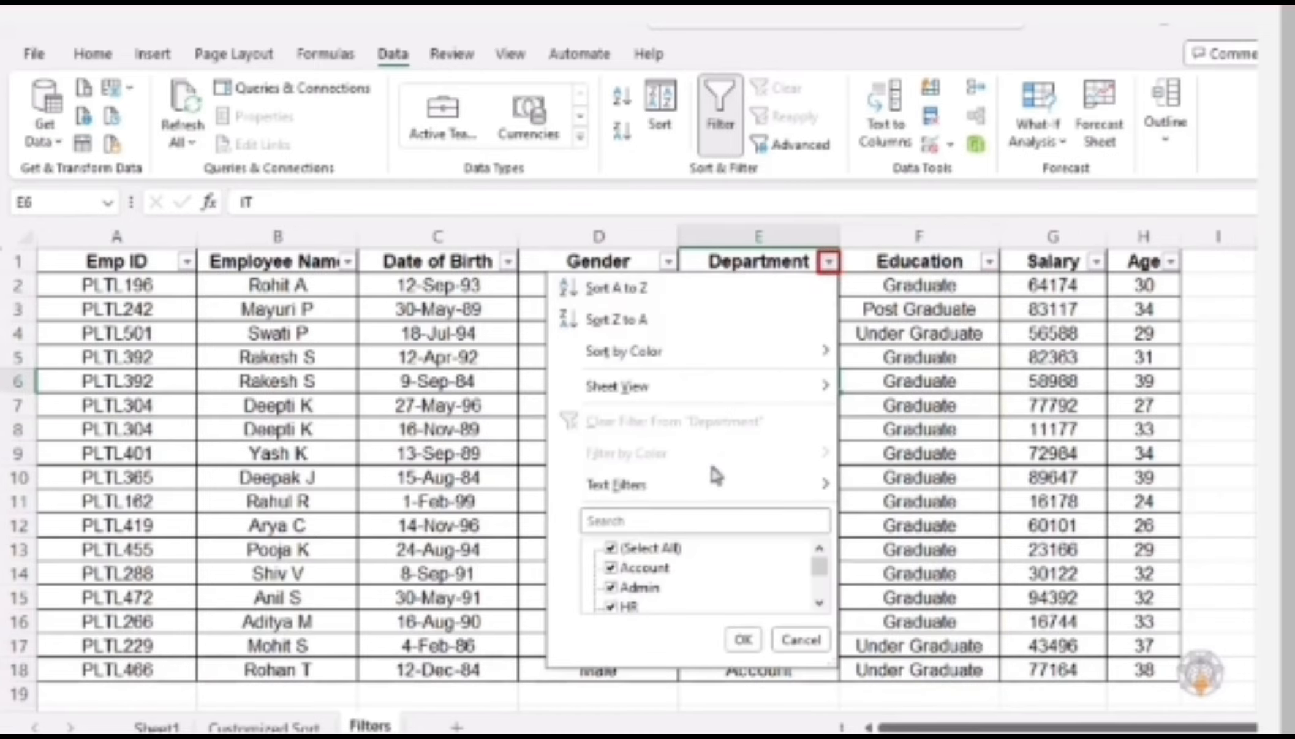
click(676, 551)
scroll(674, 573, down, 3)
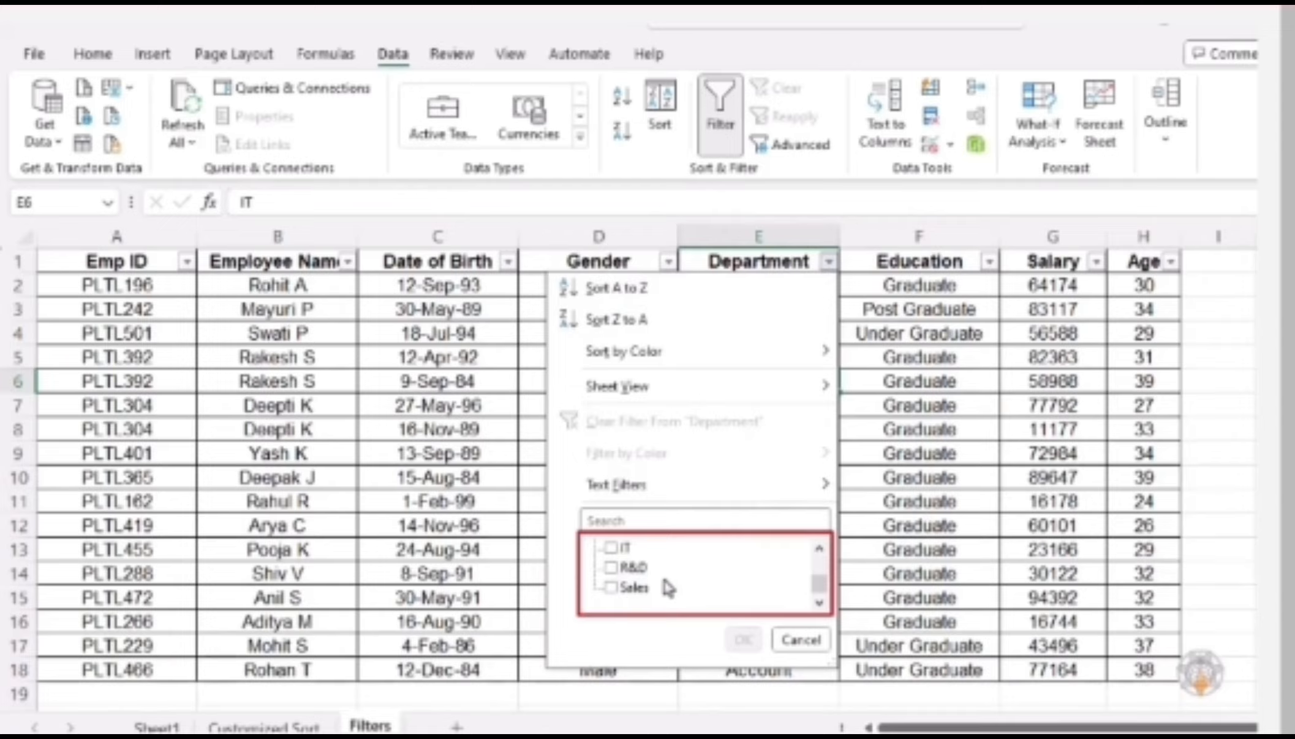
click(611, 590)
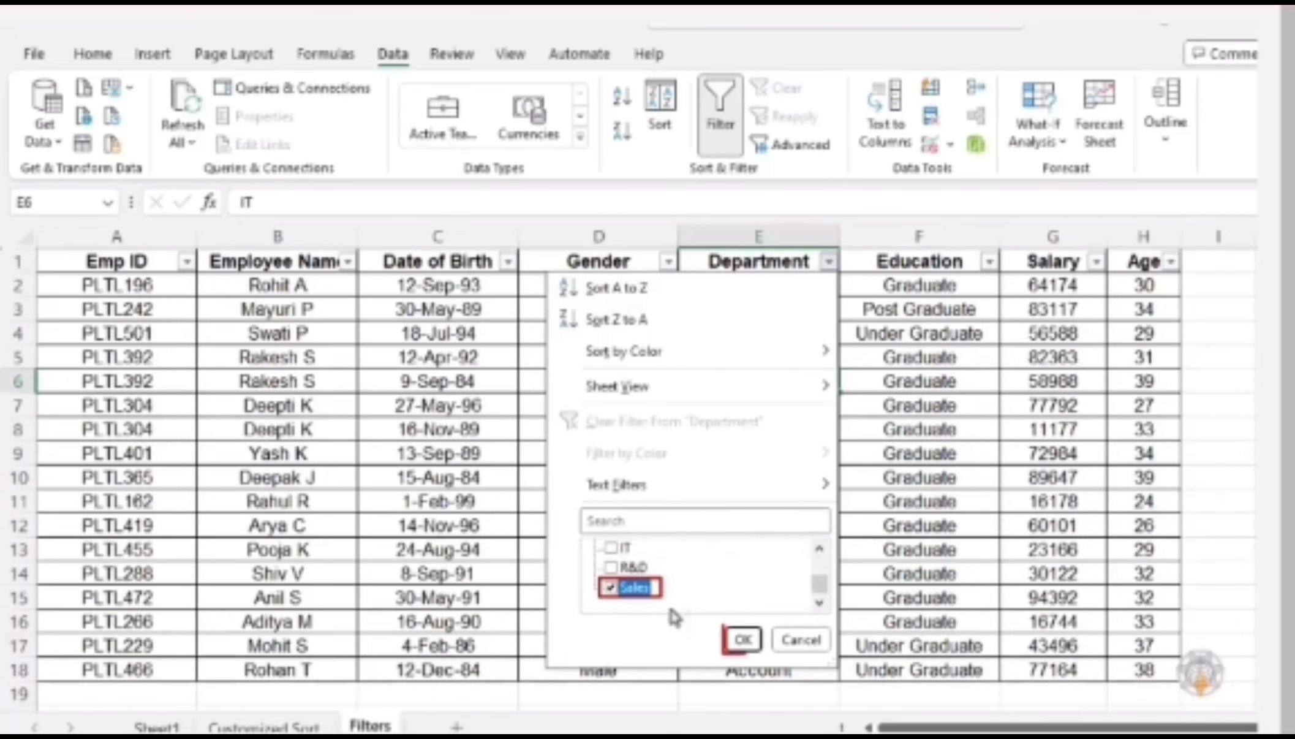
click(743, 639)
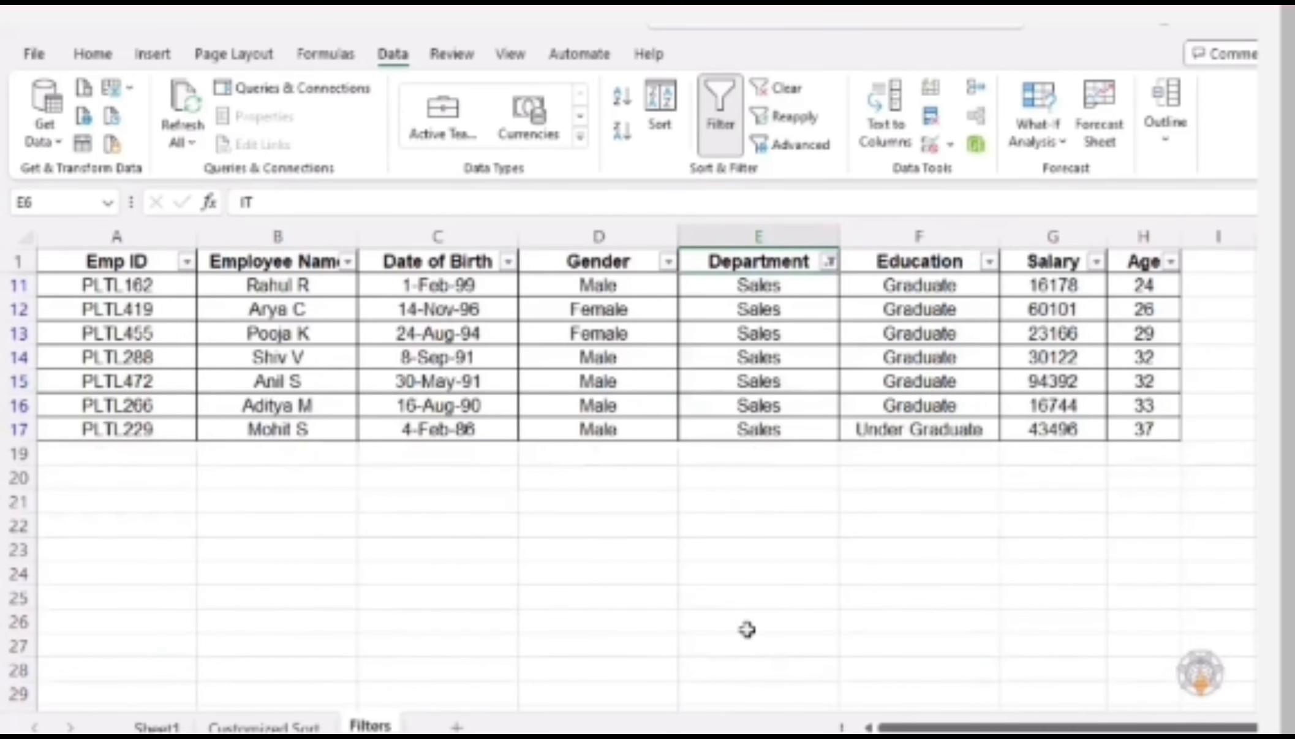
- Copy the filtered Sales rows with their headers and paste them at A1 of a new sheet
key(ctrl+a)
drag(116, 261, 1130, 432)
key(ctrl+c)
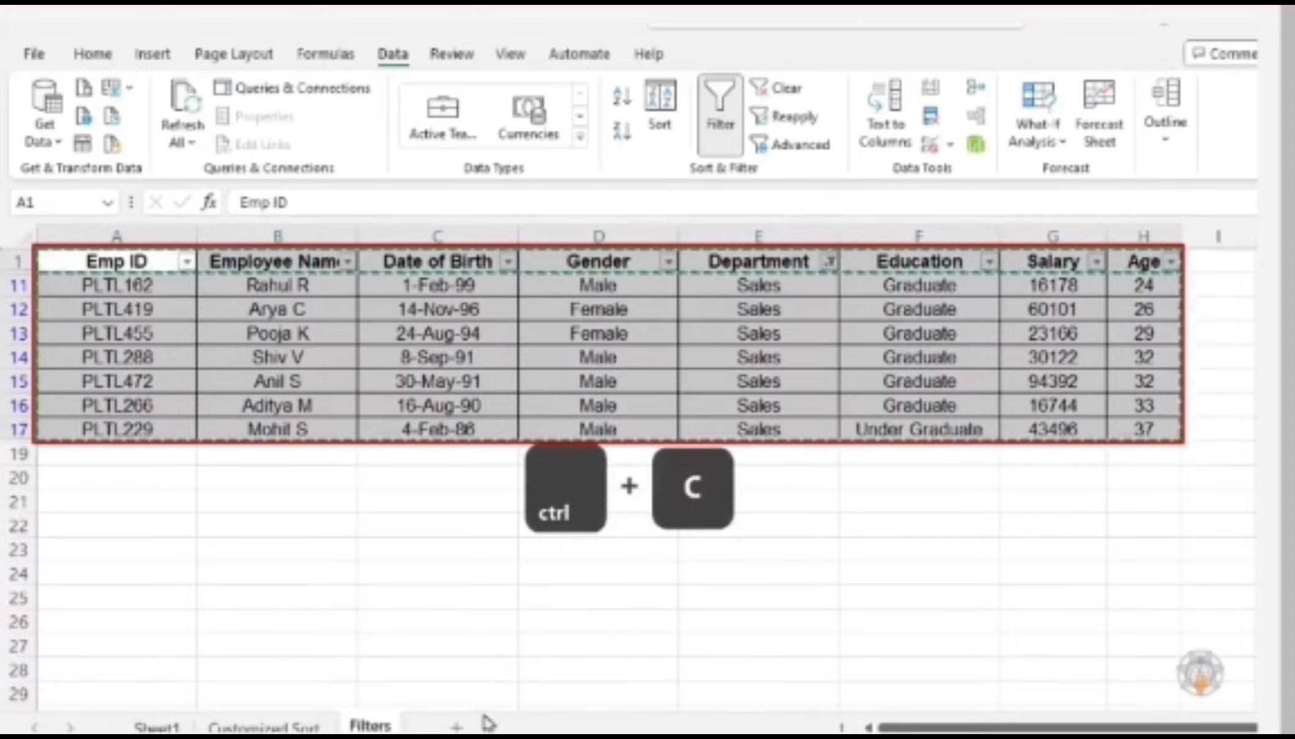
click(456, 726)
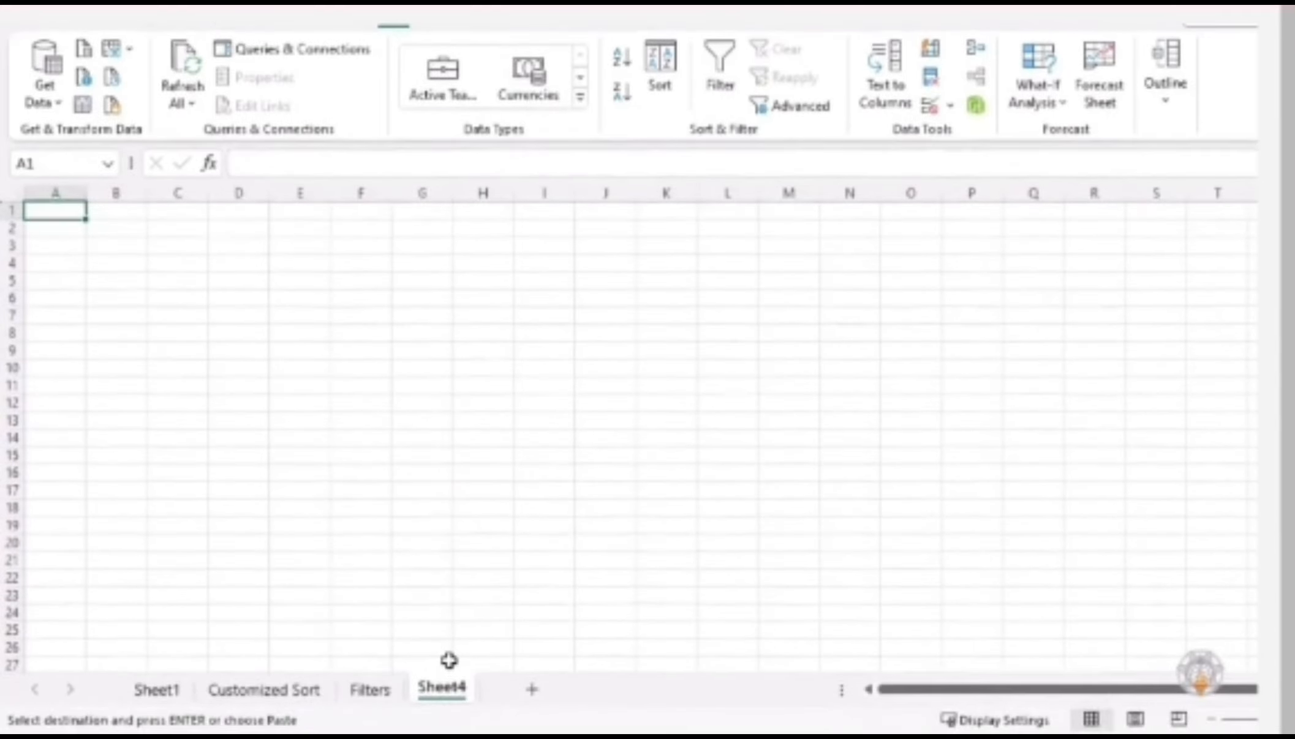
key(ctrl+v)
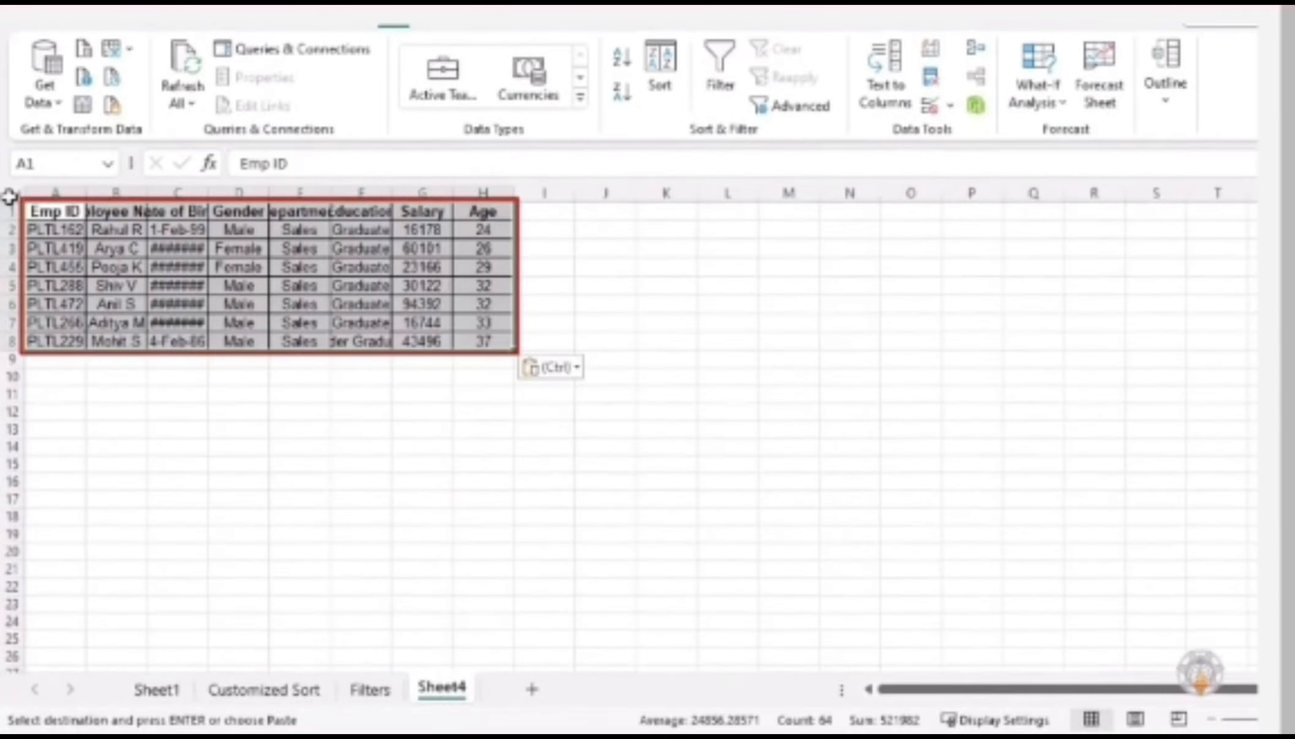
- AutoFit all column widths on the new sheet and cancel the active copy selection on the Filters sheet
click(9, 195)
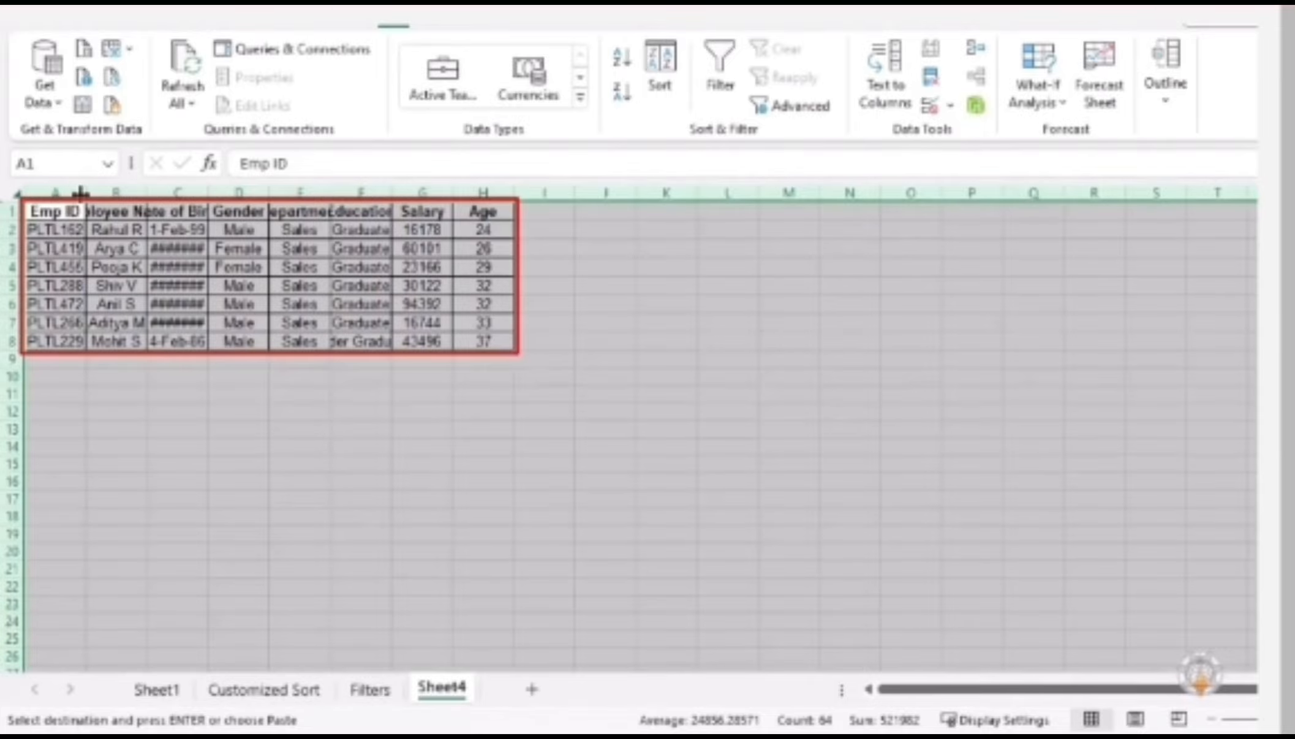
double_click(88, 193)
click(215, 270)
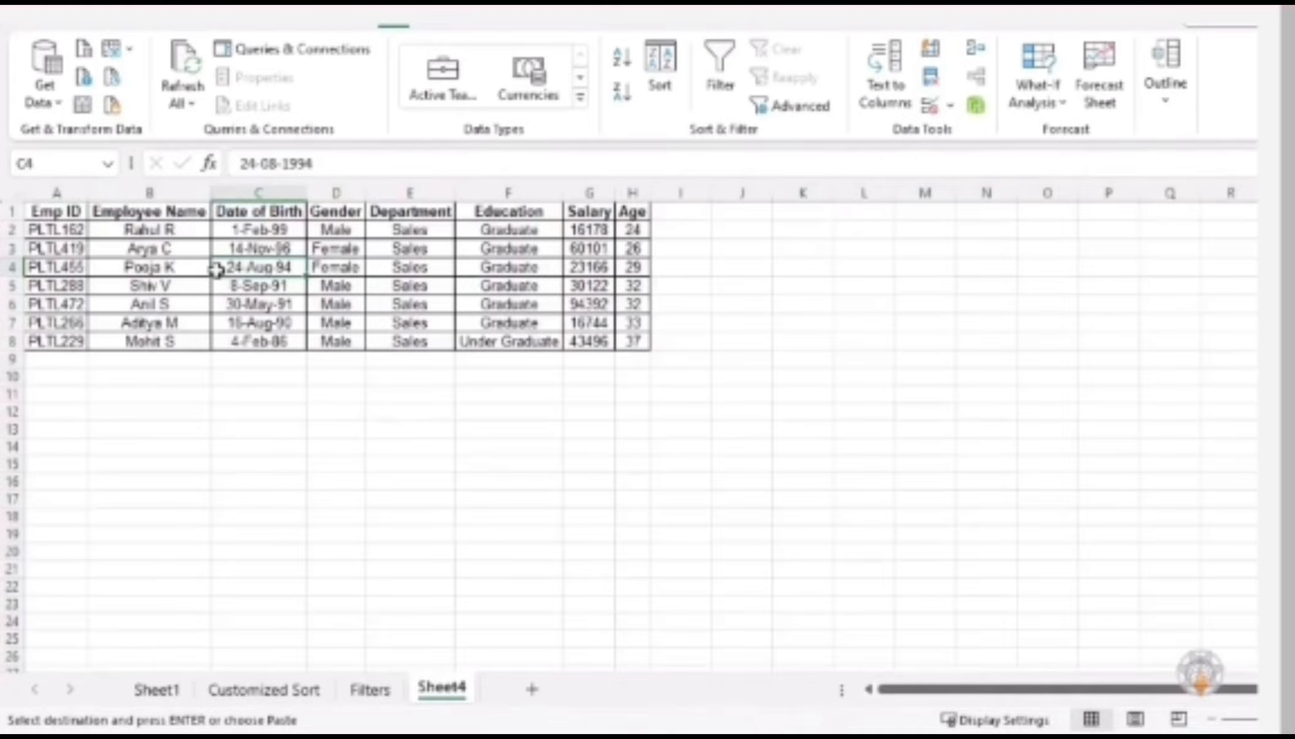
click(362, 691)
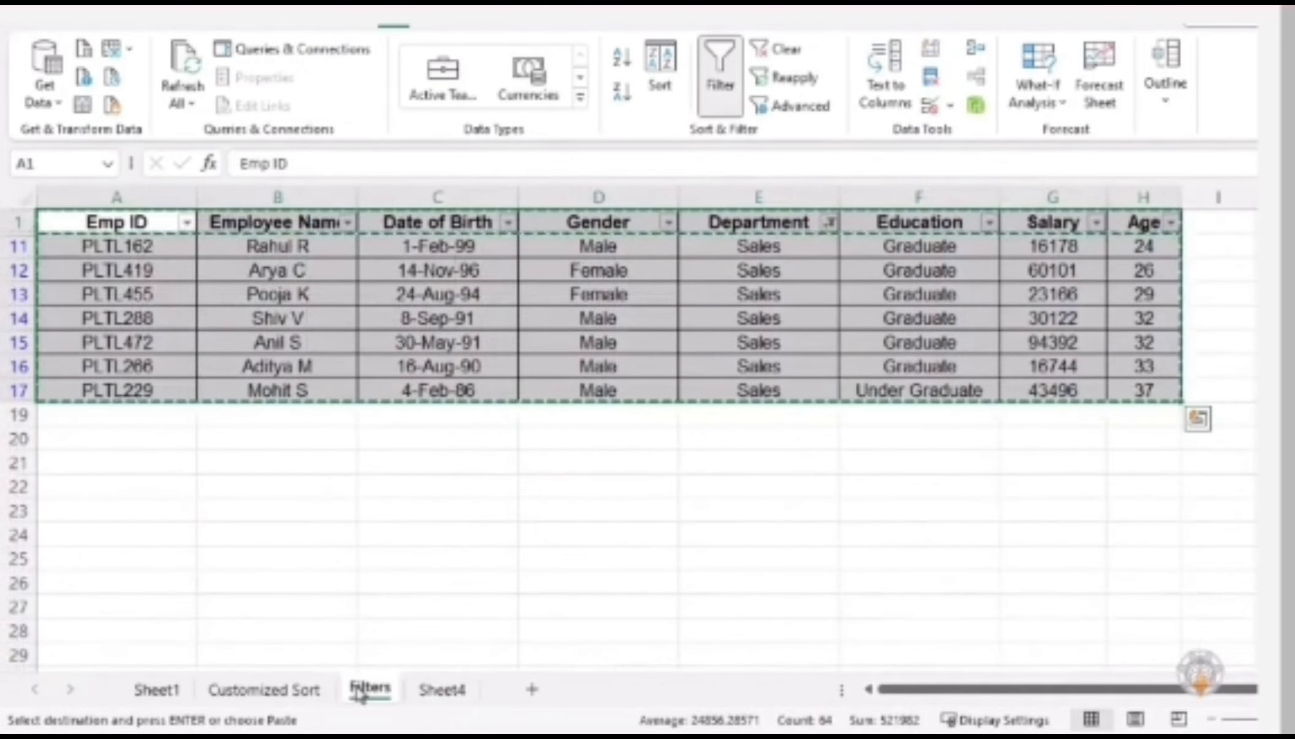
key(Escape)
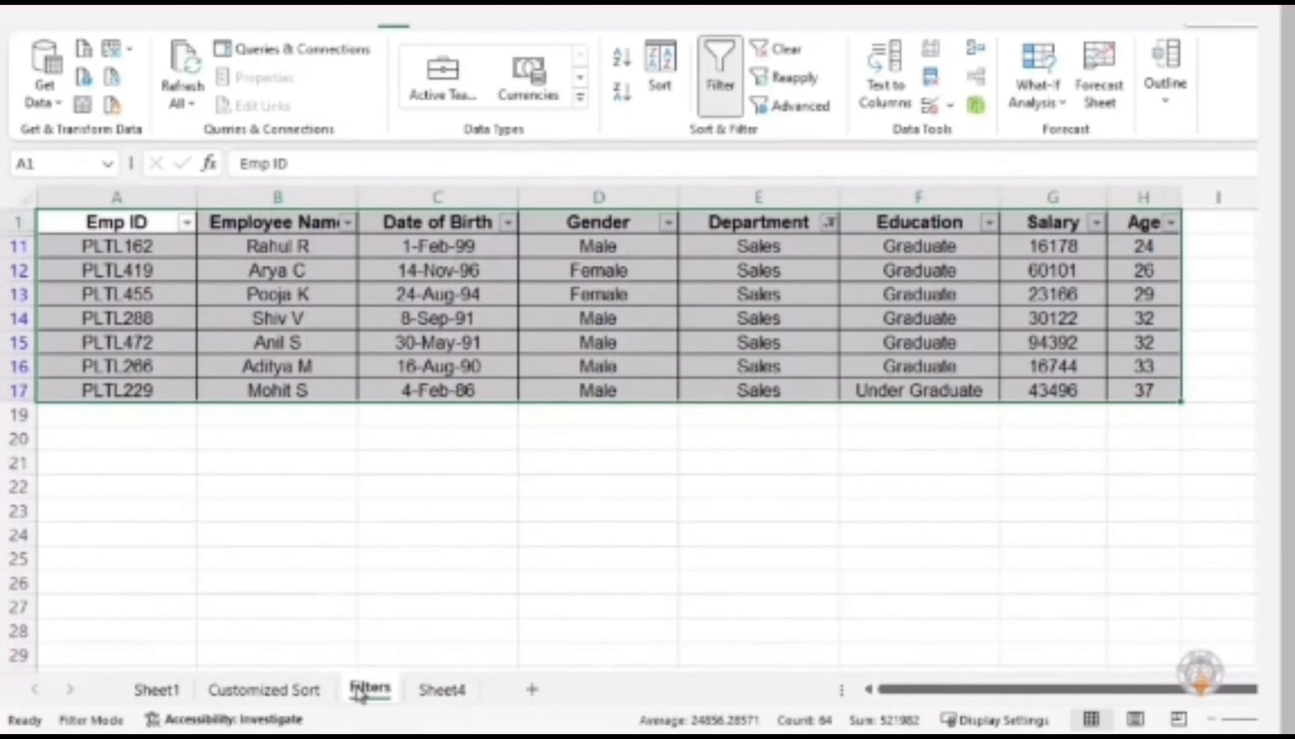
- Rename Sheet4, which holds the copied Sales rows, as Sales Department
click(428, 695)
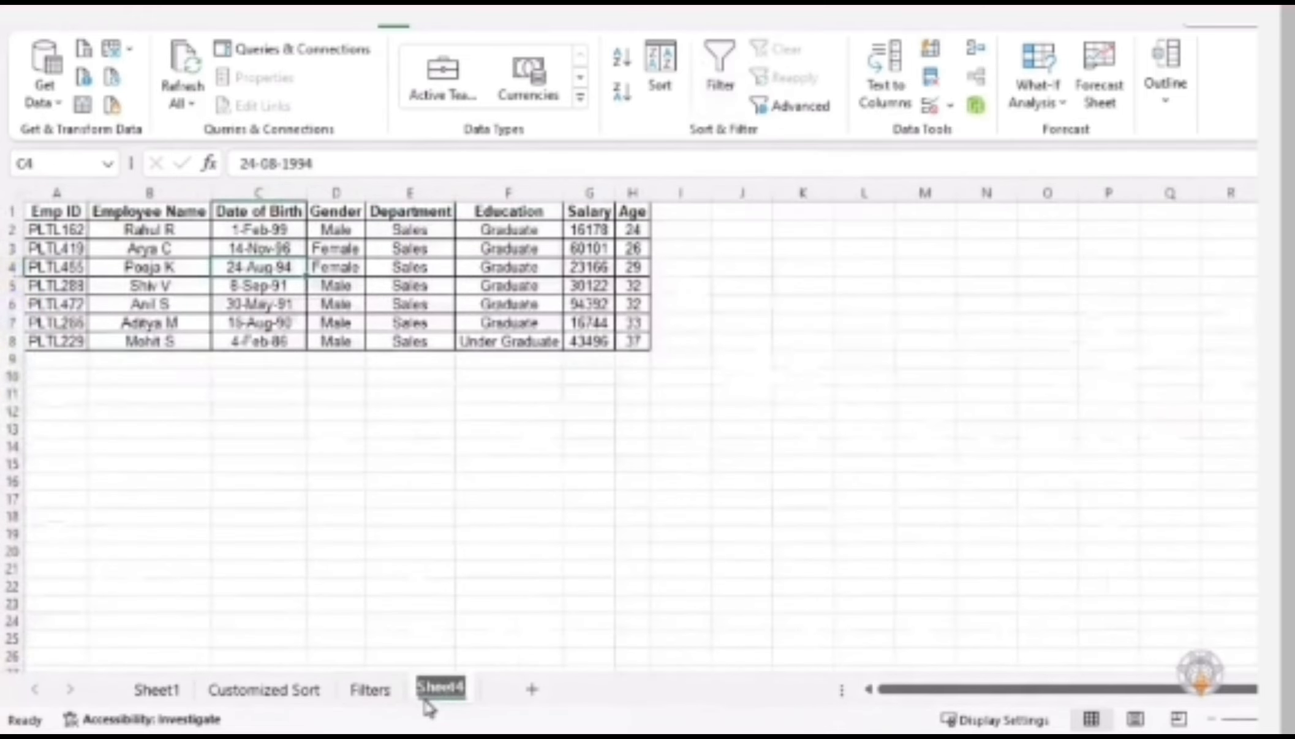
double_click(448, 692)
text(Sale)
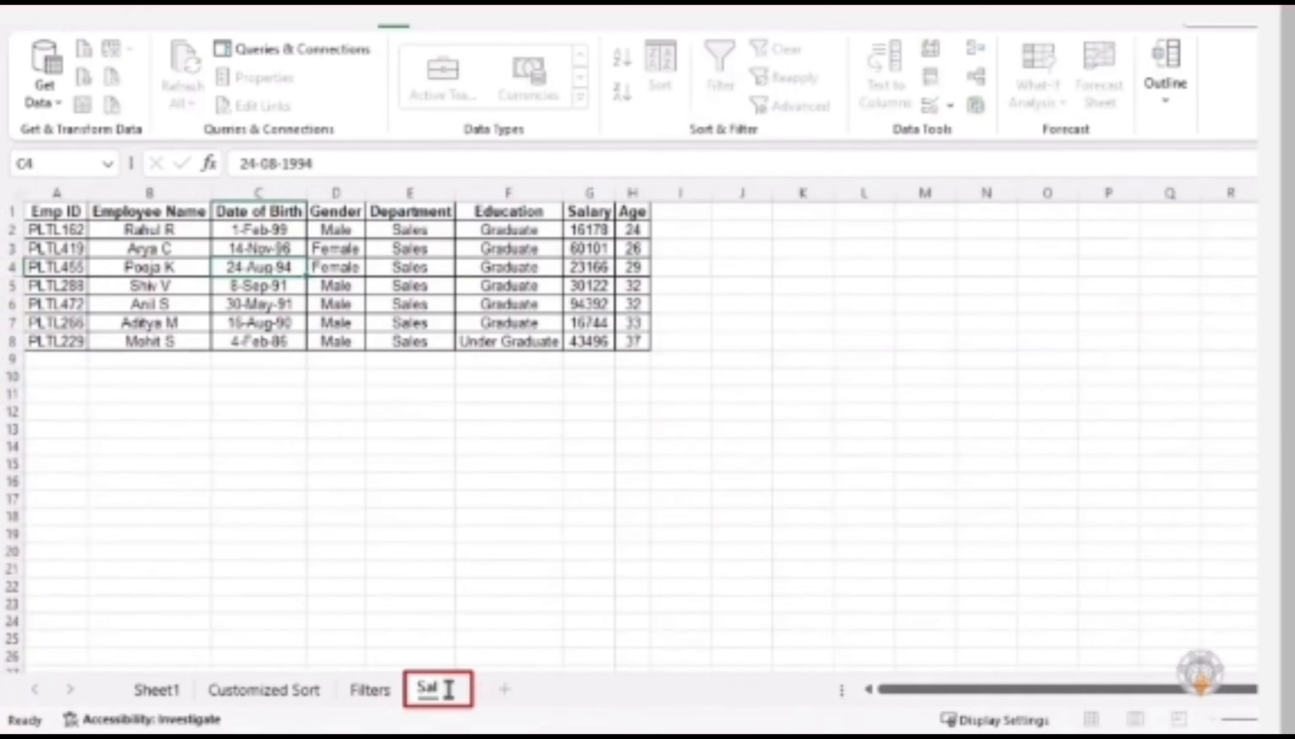
text(s Dep)
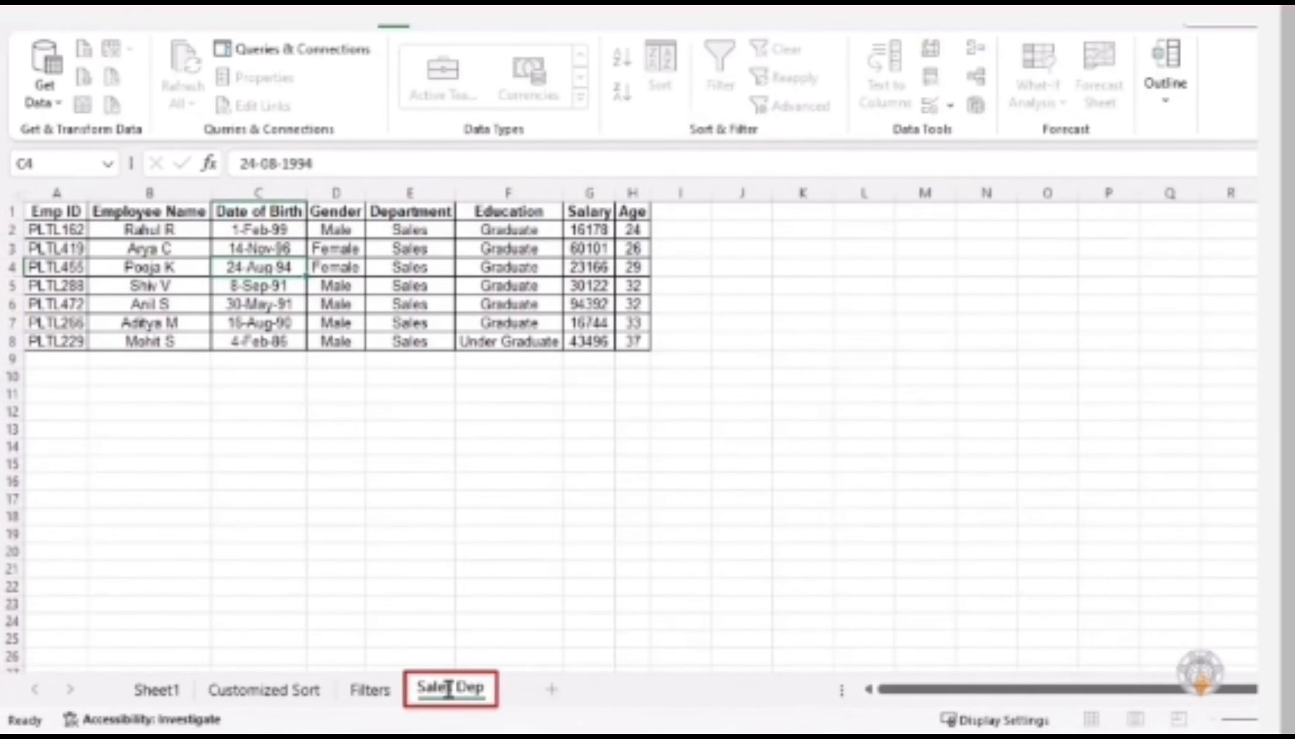
text(artment)
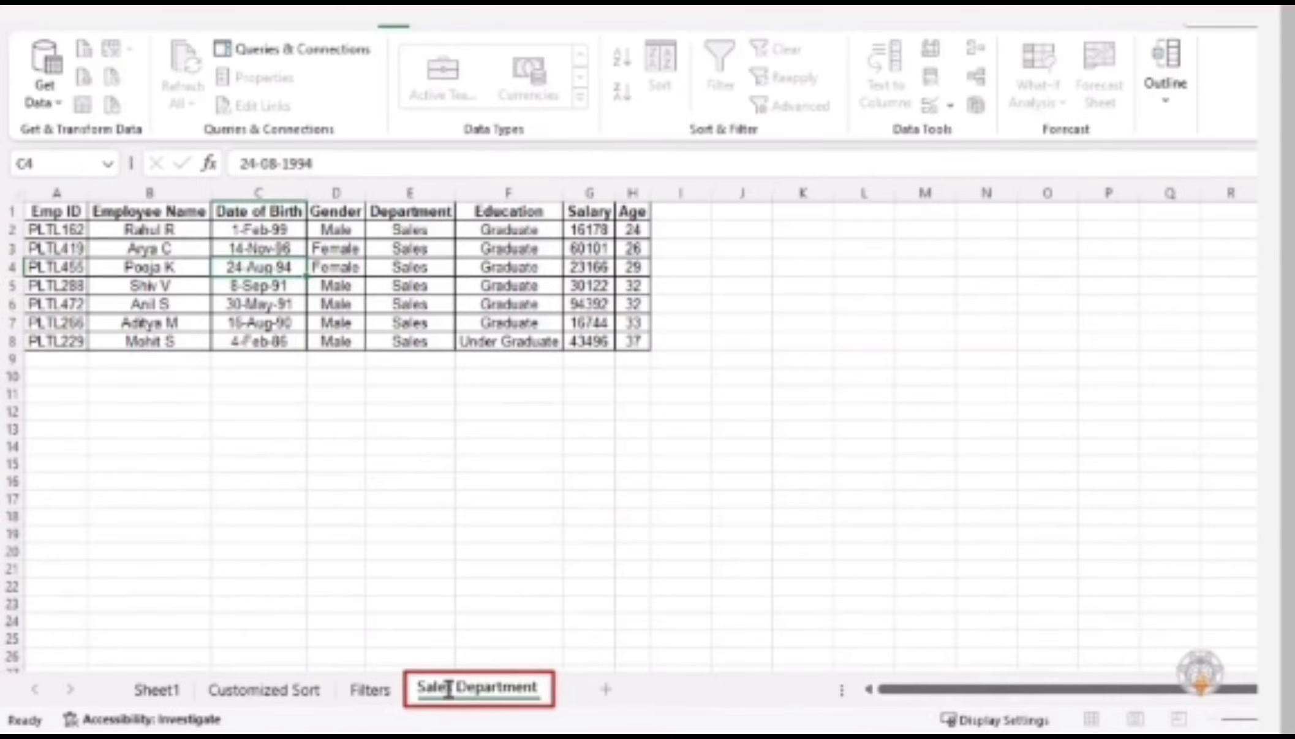
key(Return)
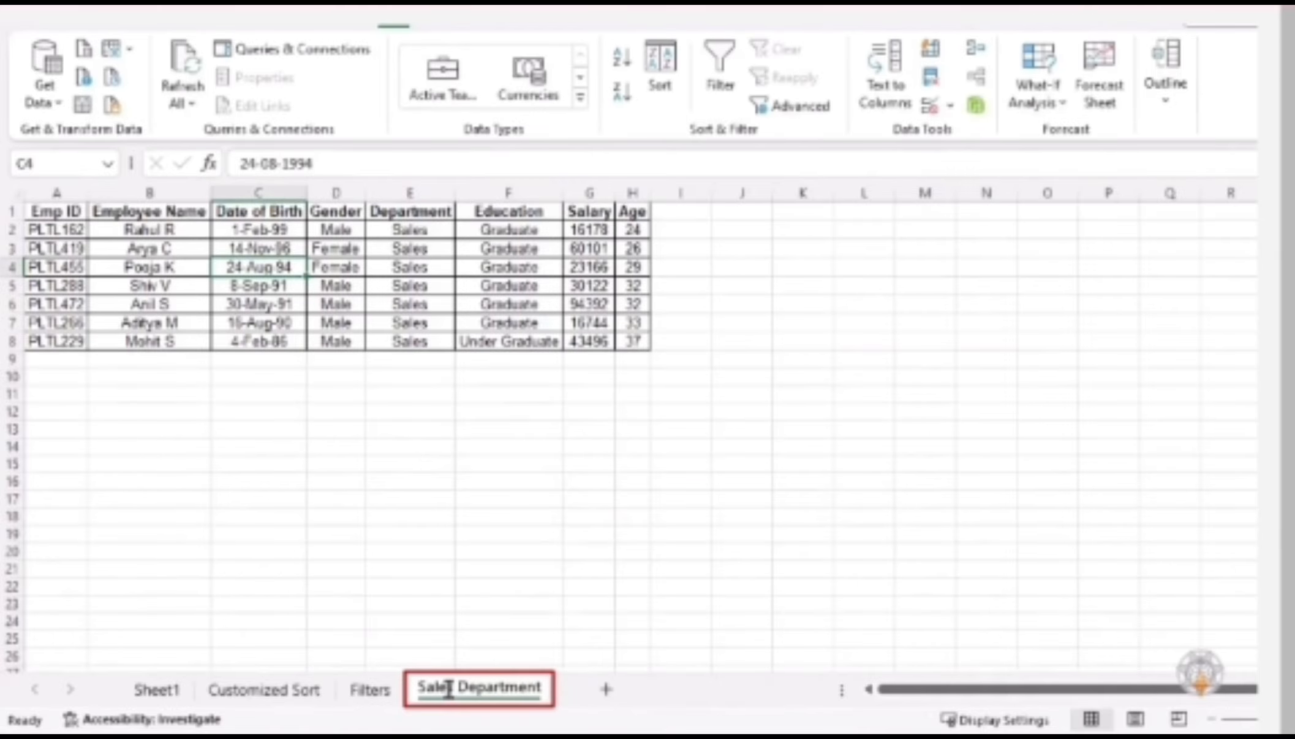
- Clear the Department filter on the Filters sheet
click(385, 689)
click(830, 223)
click(613, 355)
click(307, 391)
click(450, 393)
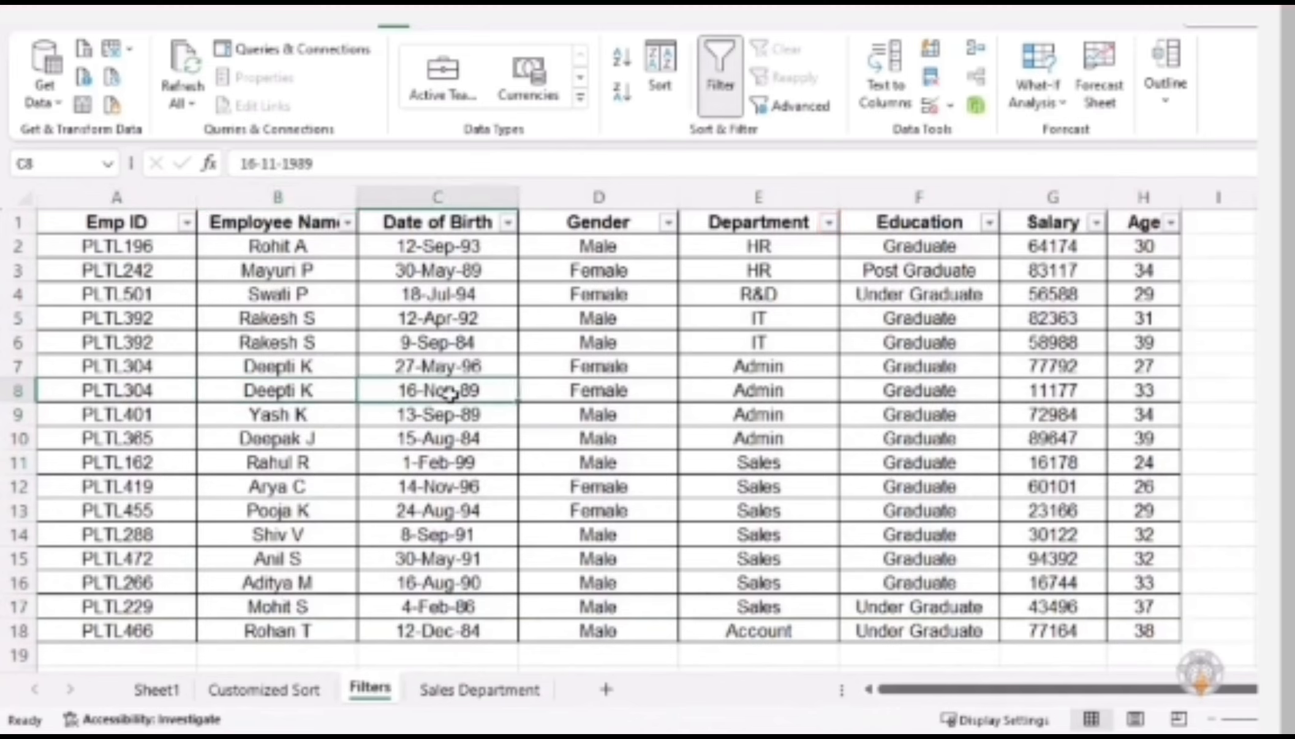
- Open the Date of Birth filter, enlarge its list and expand 1999 and its February entry to the day level
click(508, 224)
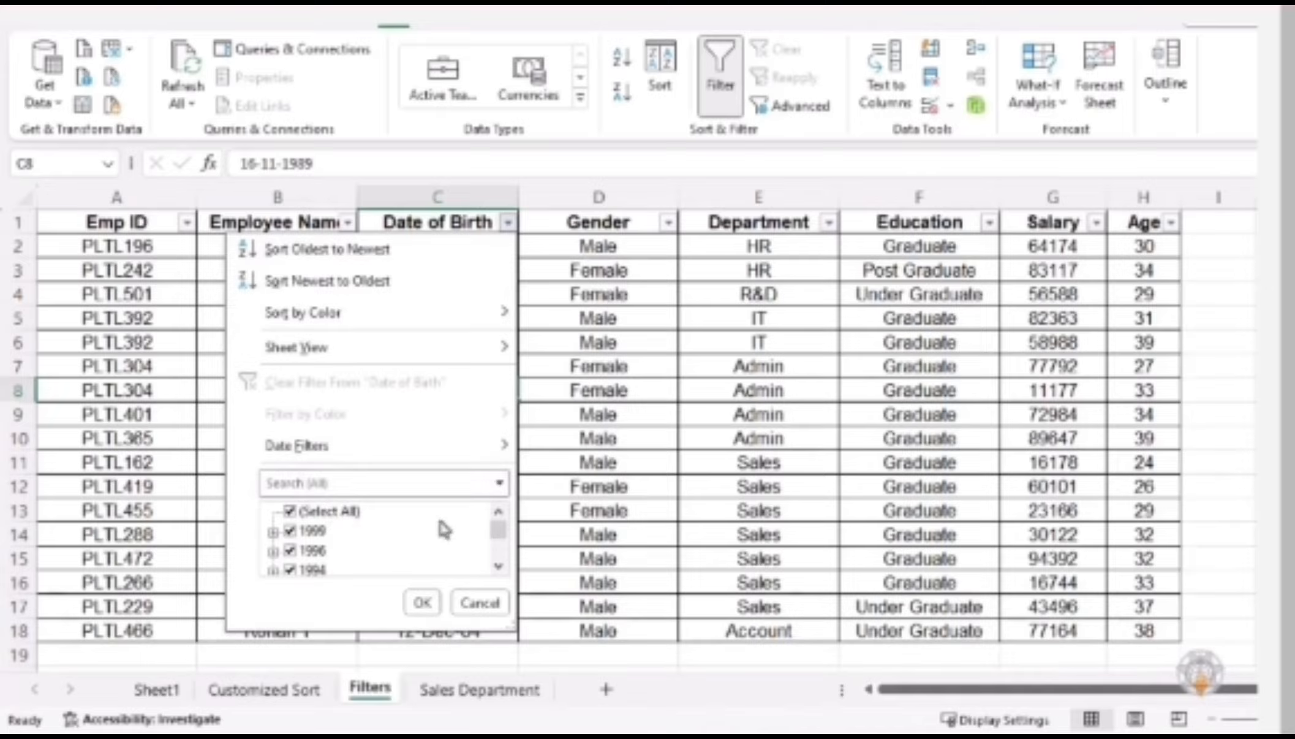
mouse_move(498, 539)
mouse_down()
mouse_move(499, 557)
mouse_move(500, 539)
mouse_up()
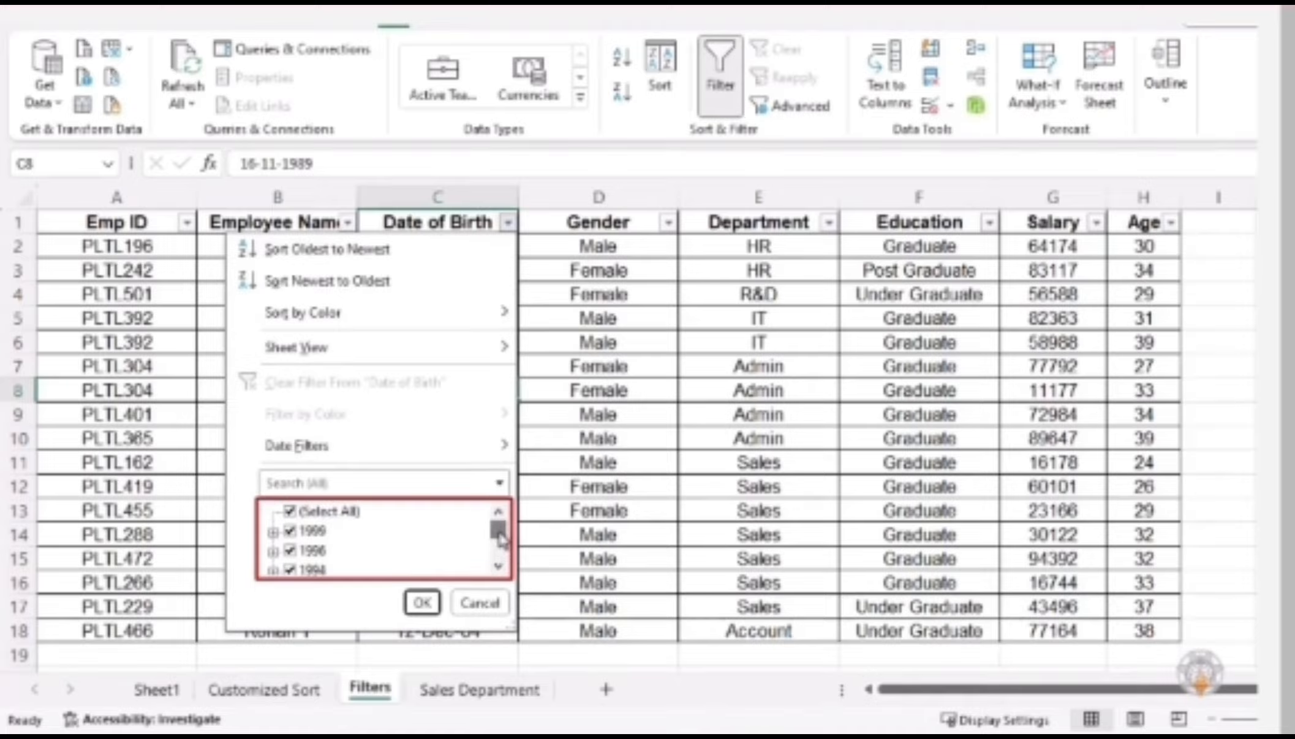
drag(513, 637, 547, 725)
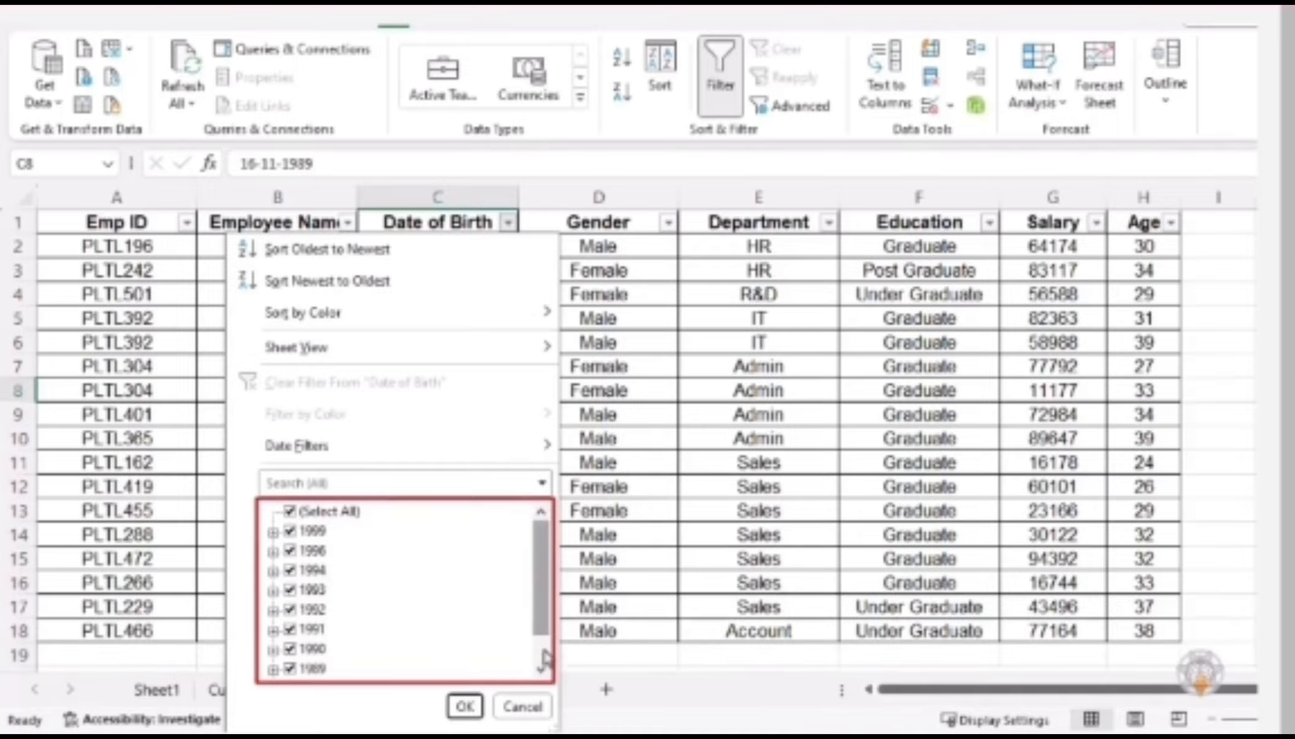
click(274, 532)
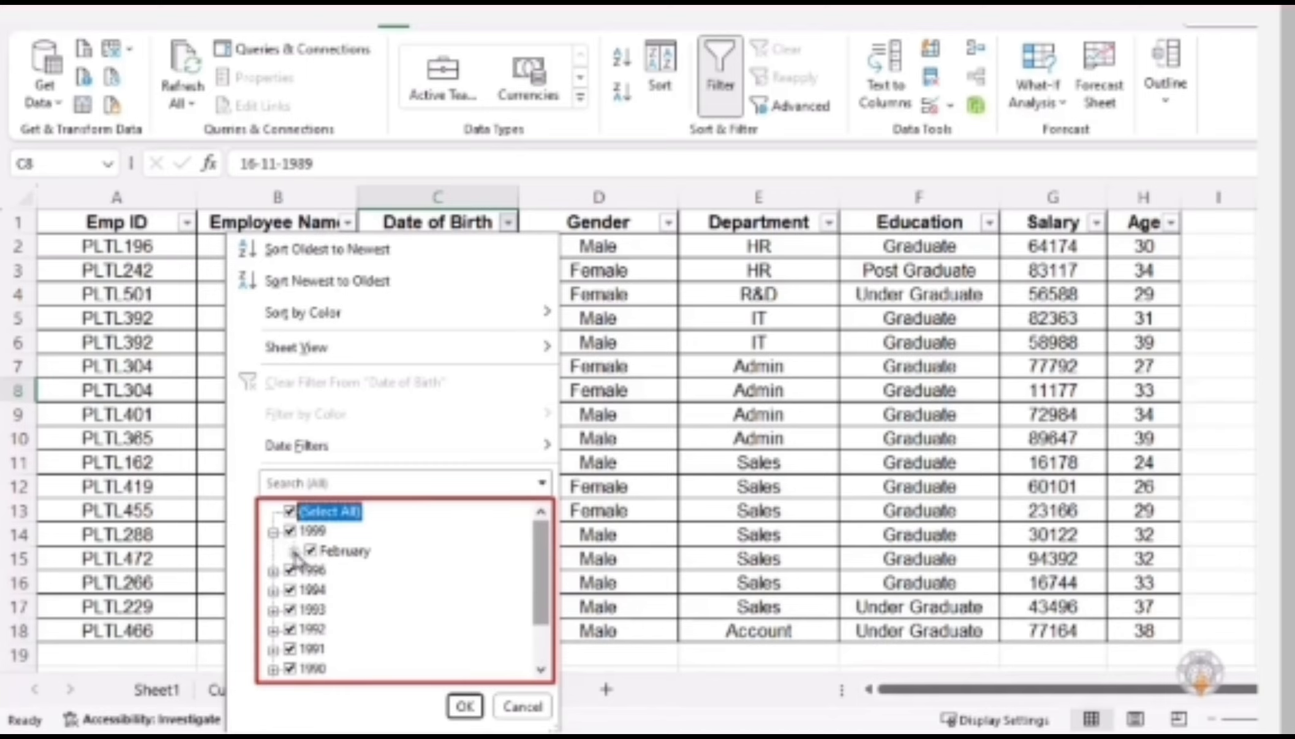
click(295, 551)
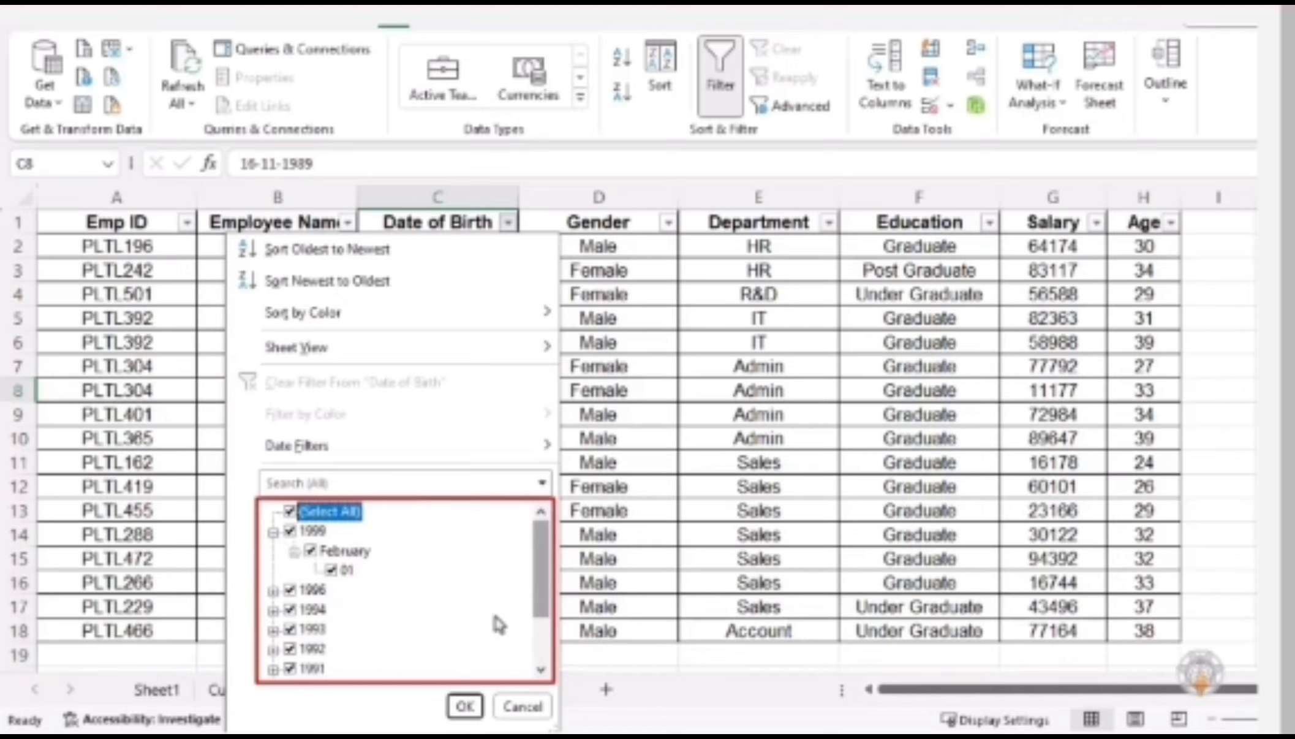
- Expand 1984 with its August, September and December entries in the Date of Birth filter, and close it without applying a filter
drag(540, 603, 540, 661)
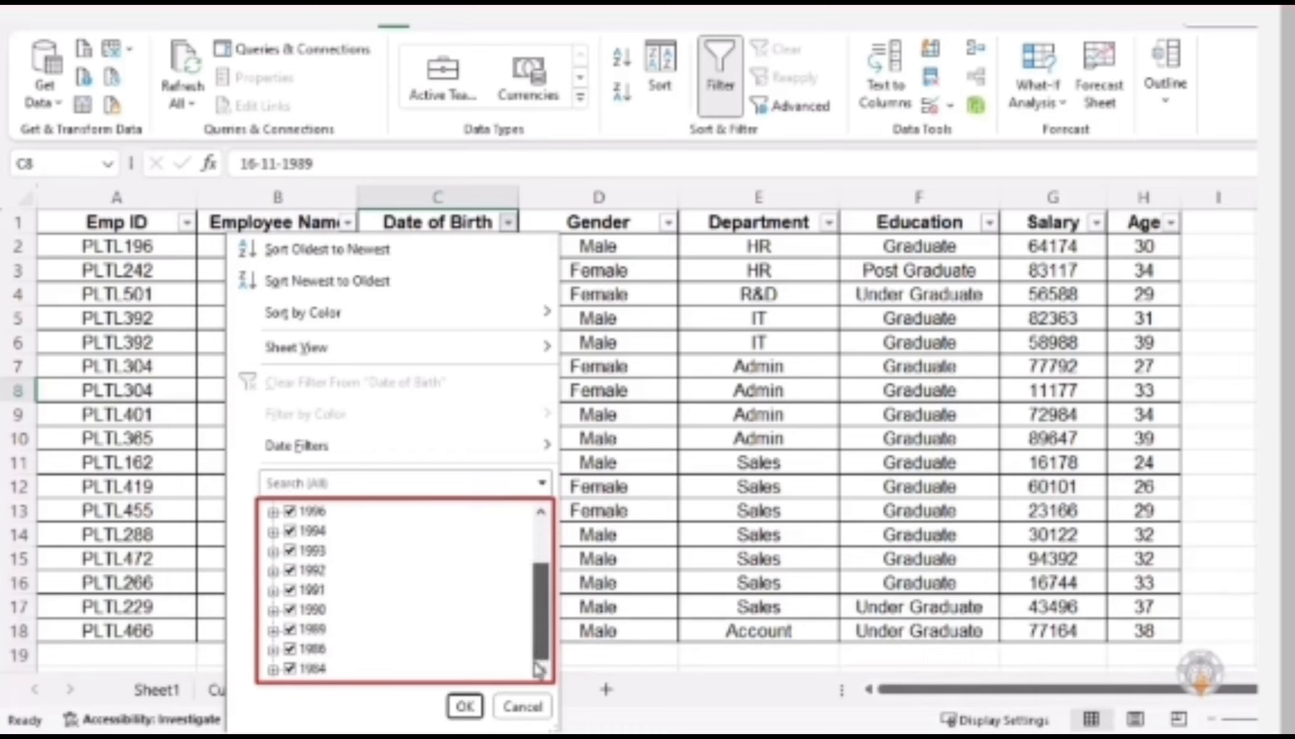
click(274, 668)
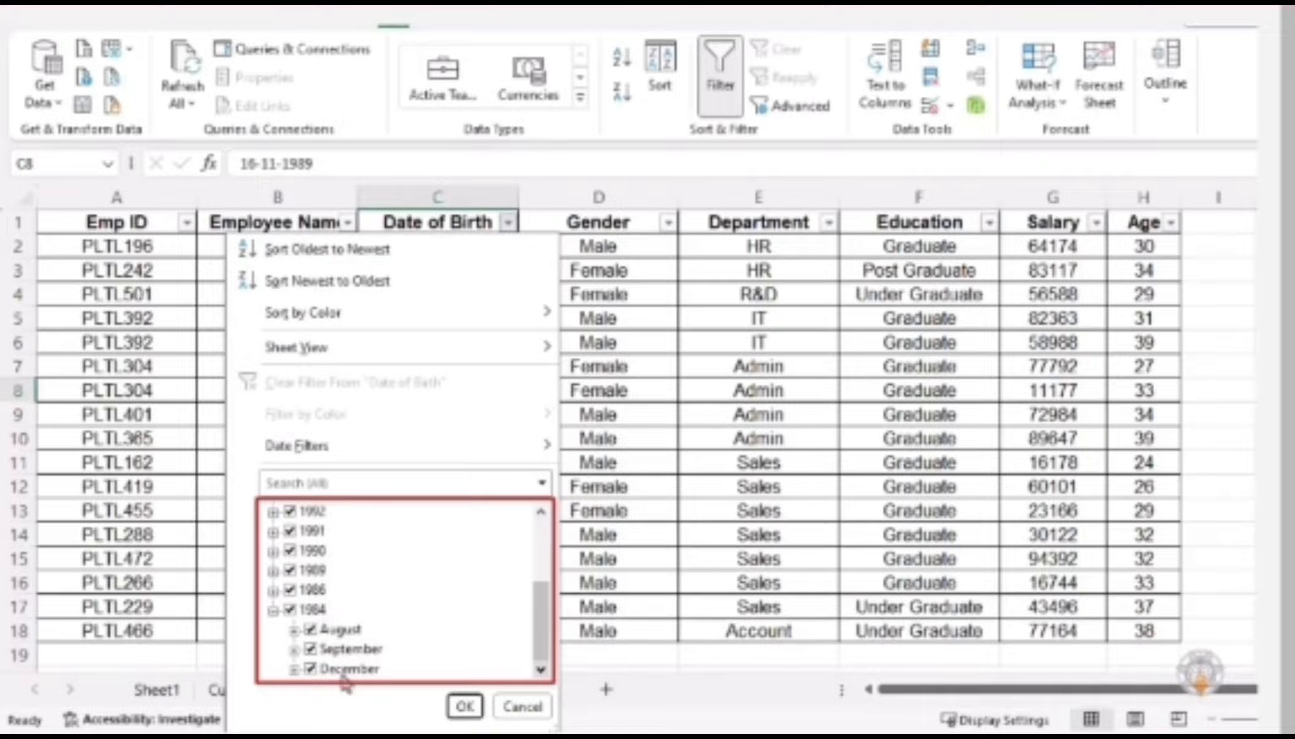
click(294, 630)
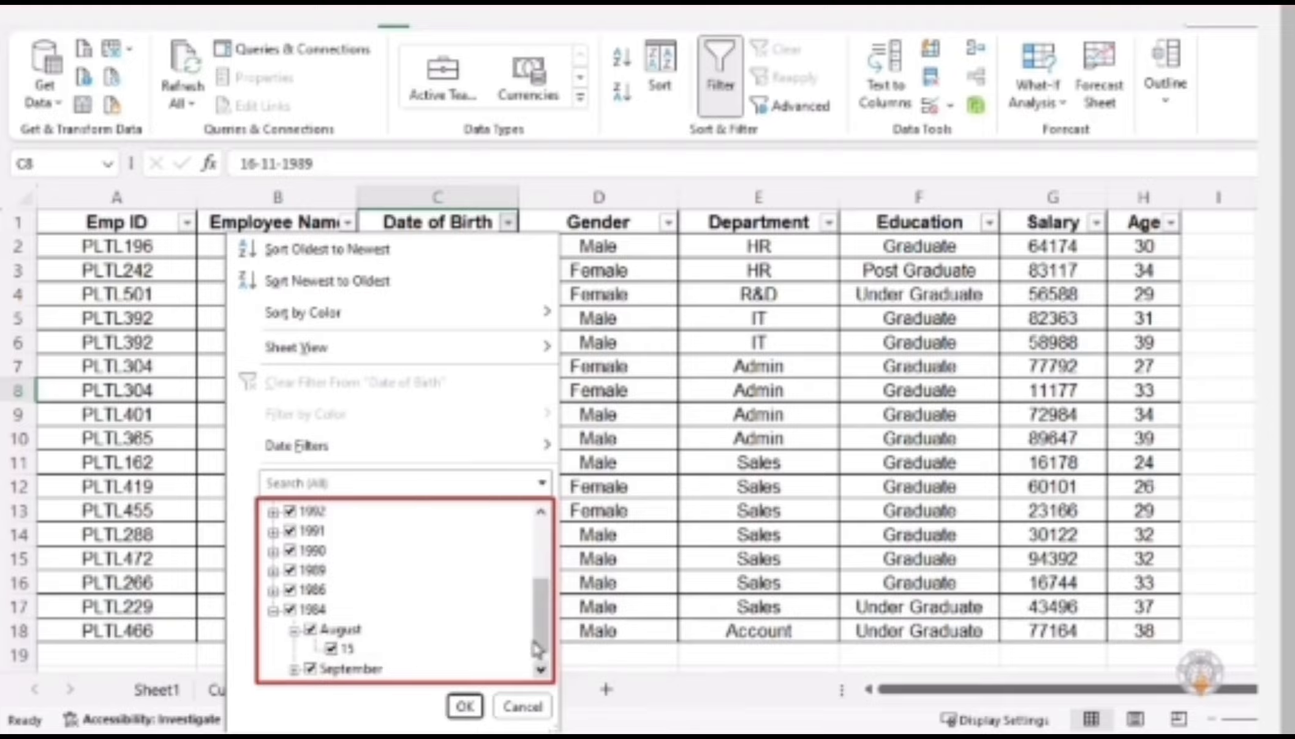
drag(539, 640, 538, 655)
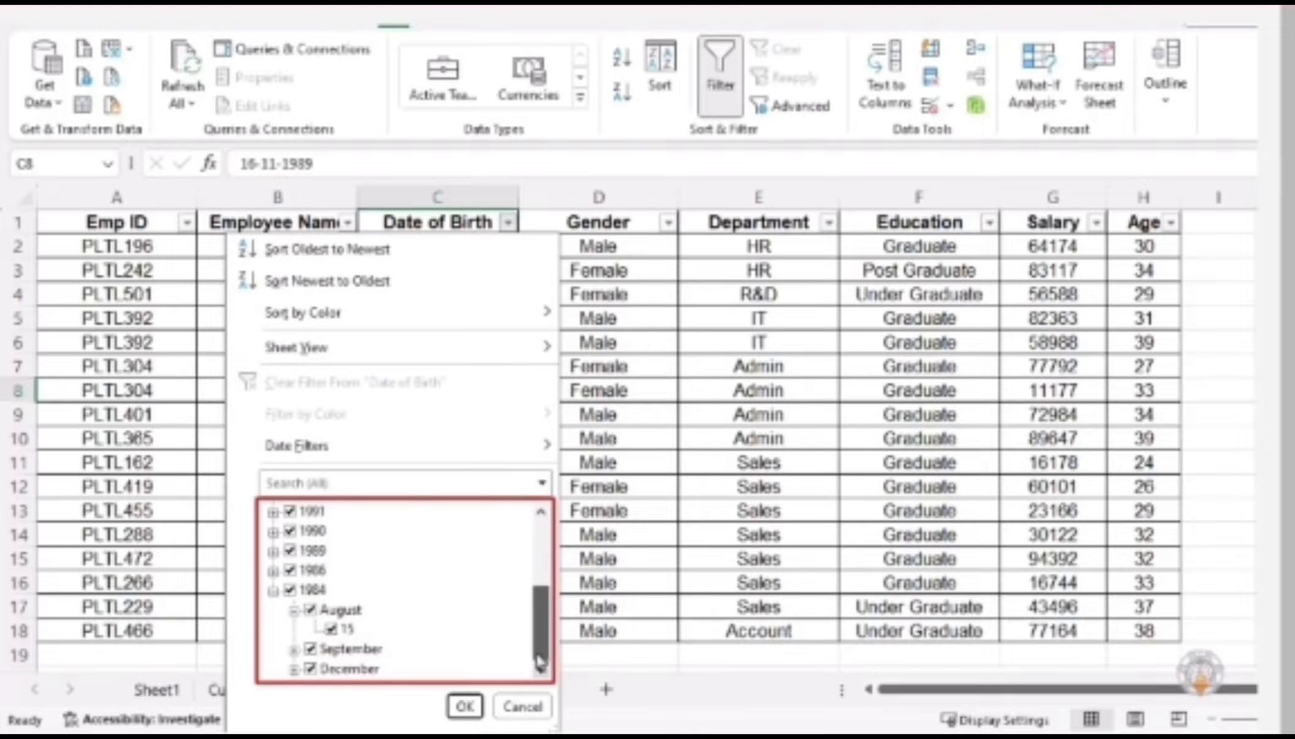
click(294, 649)
drag(547, 645, 550, 665)
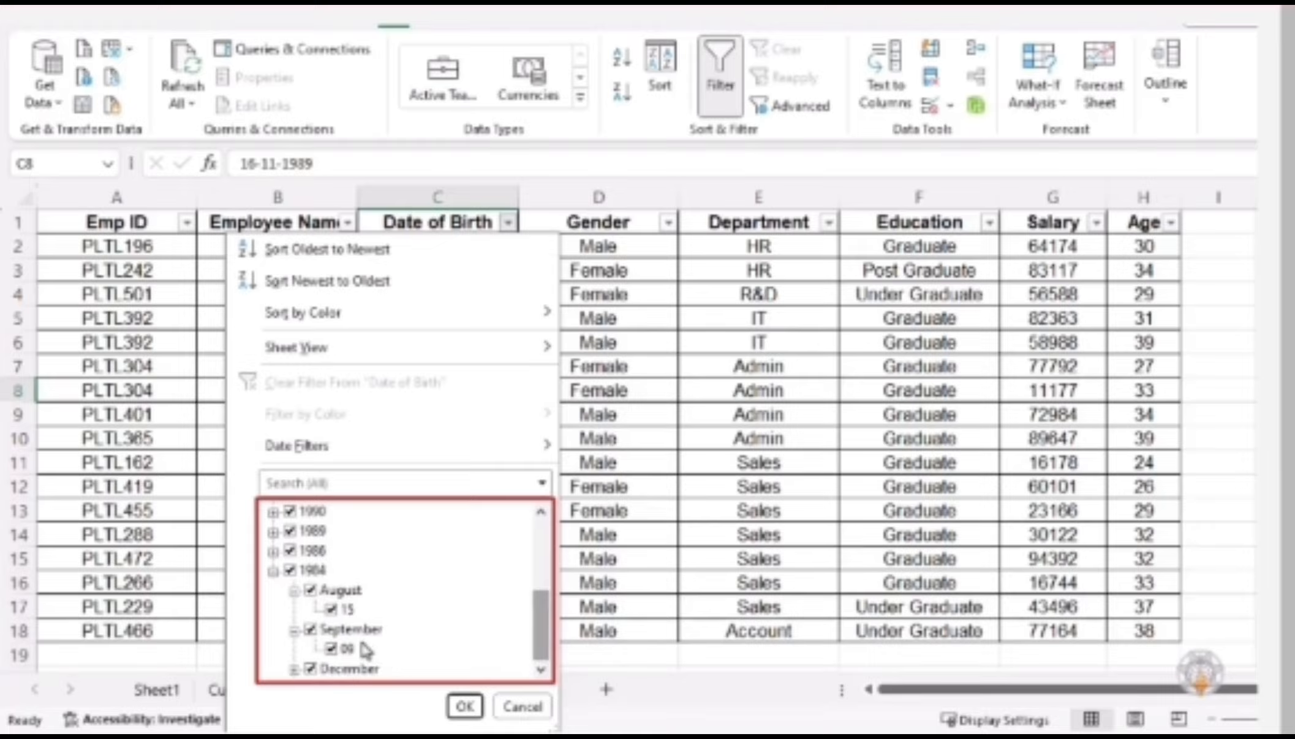
click(294, 669)
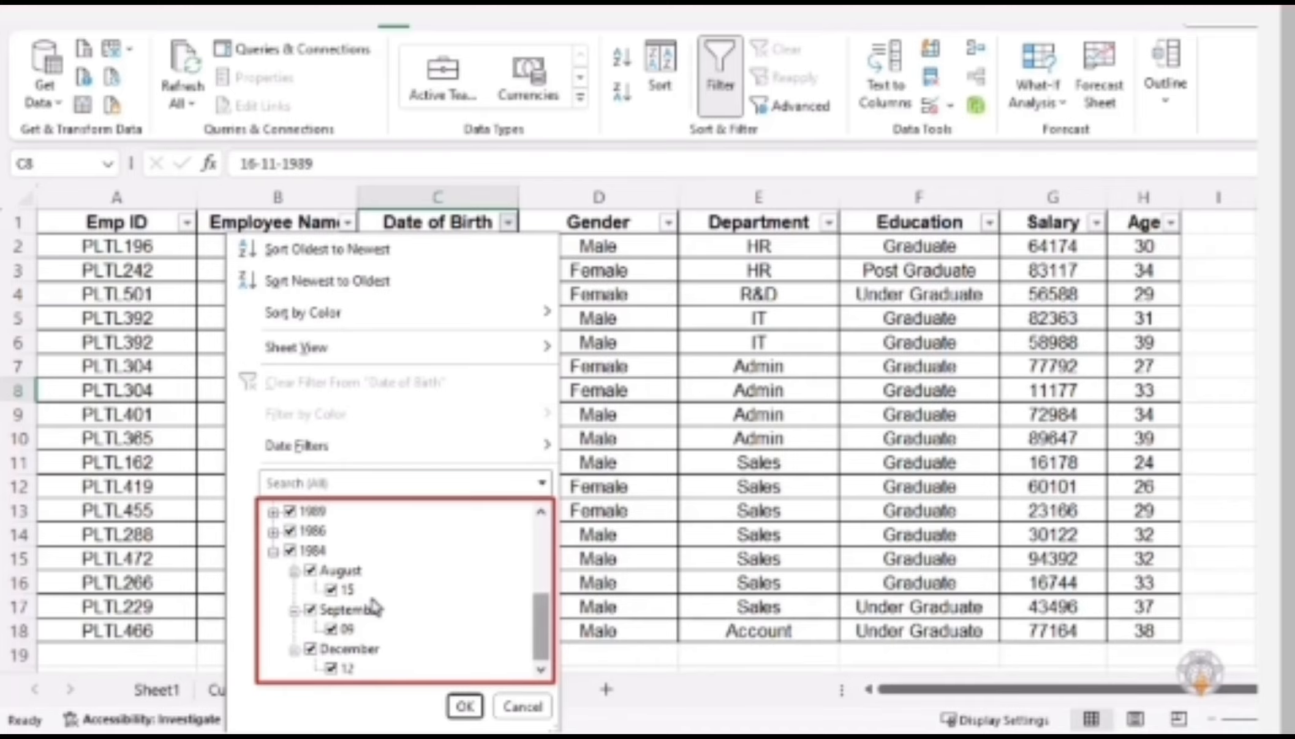
click(522, 706)
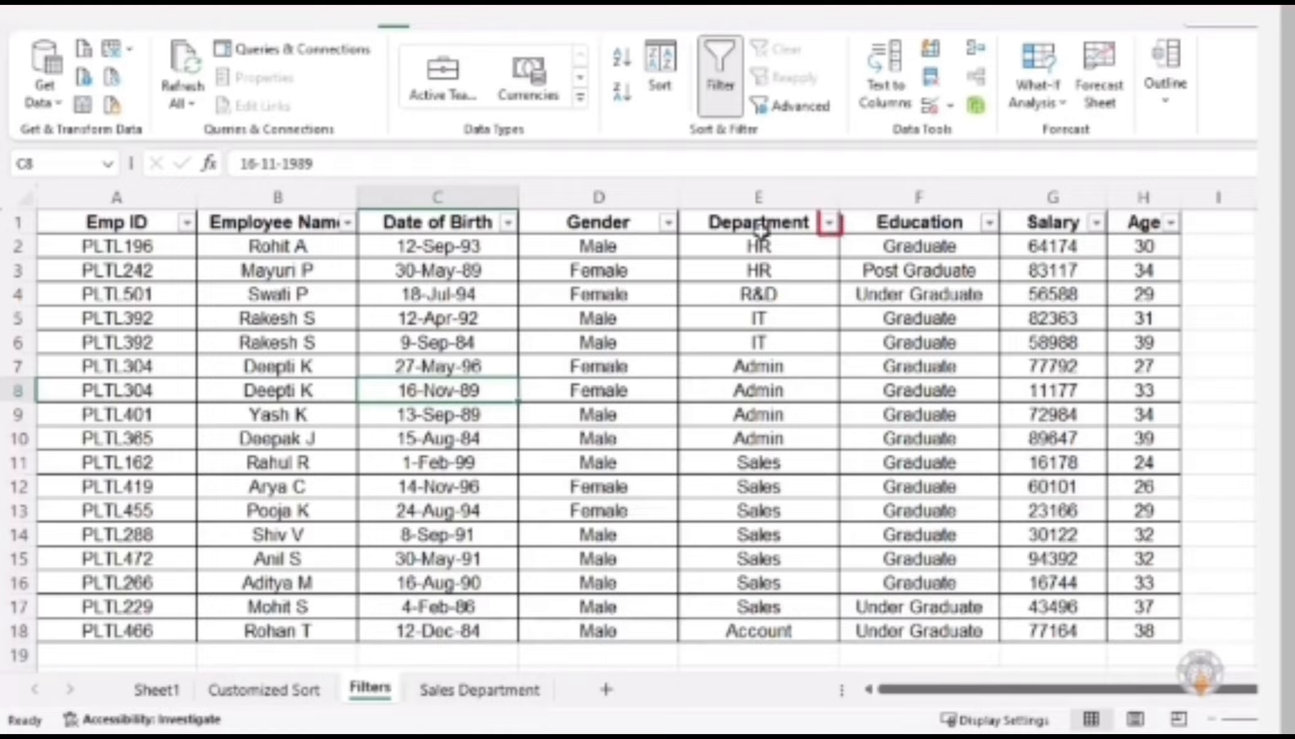
- Filter the Department column by searching its values for "sales", and clear that filter again
click(828, 224)
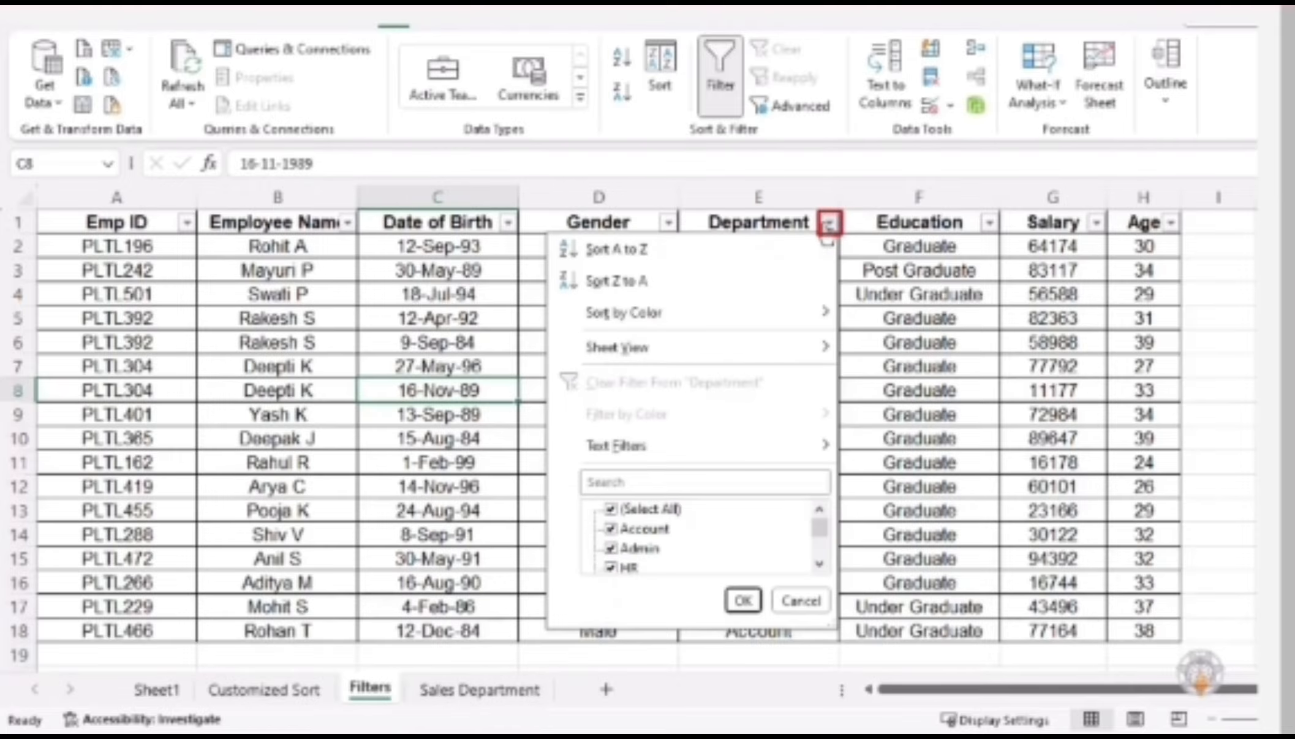
click(722, 479)
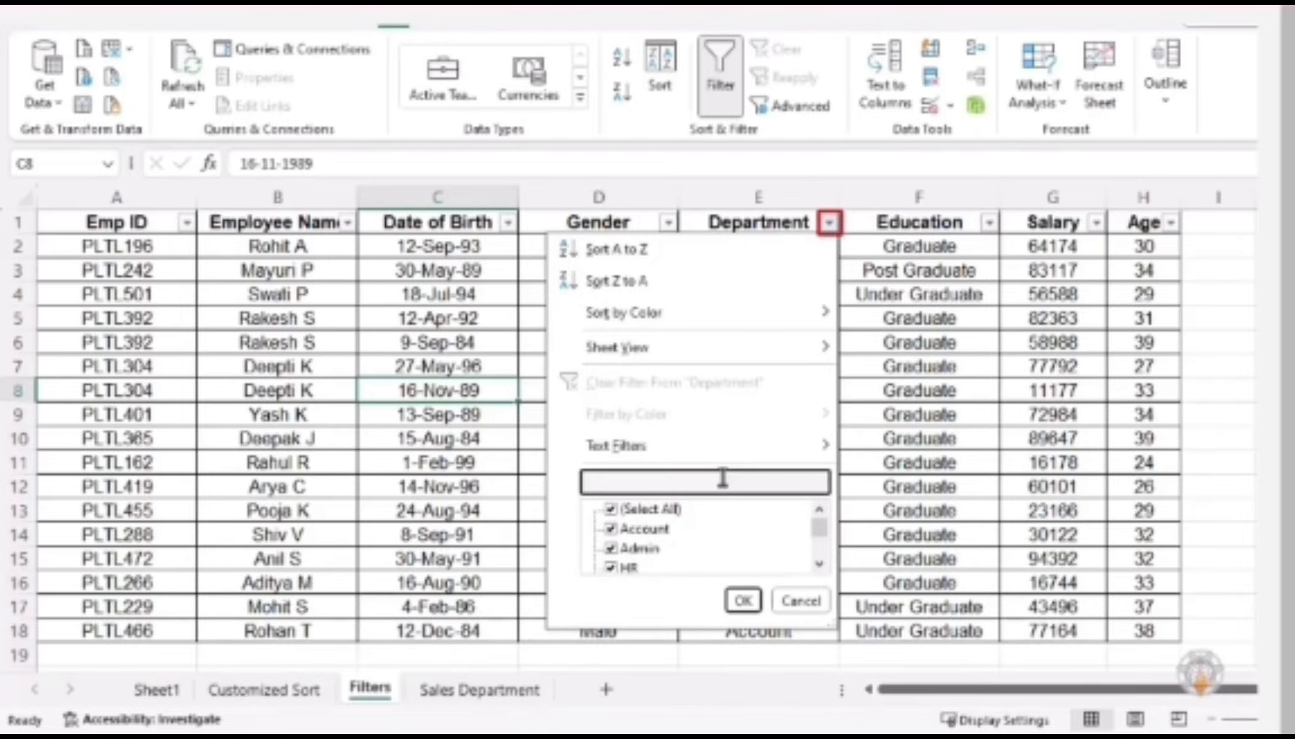
text(sales)
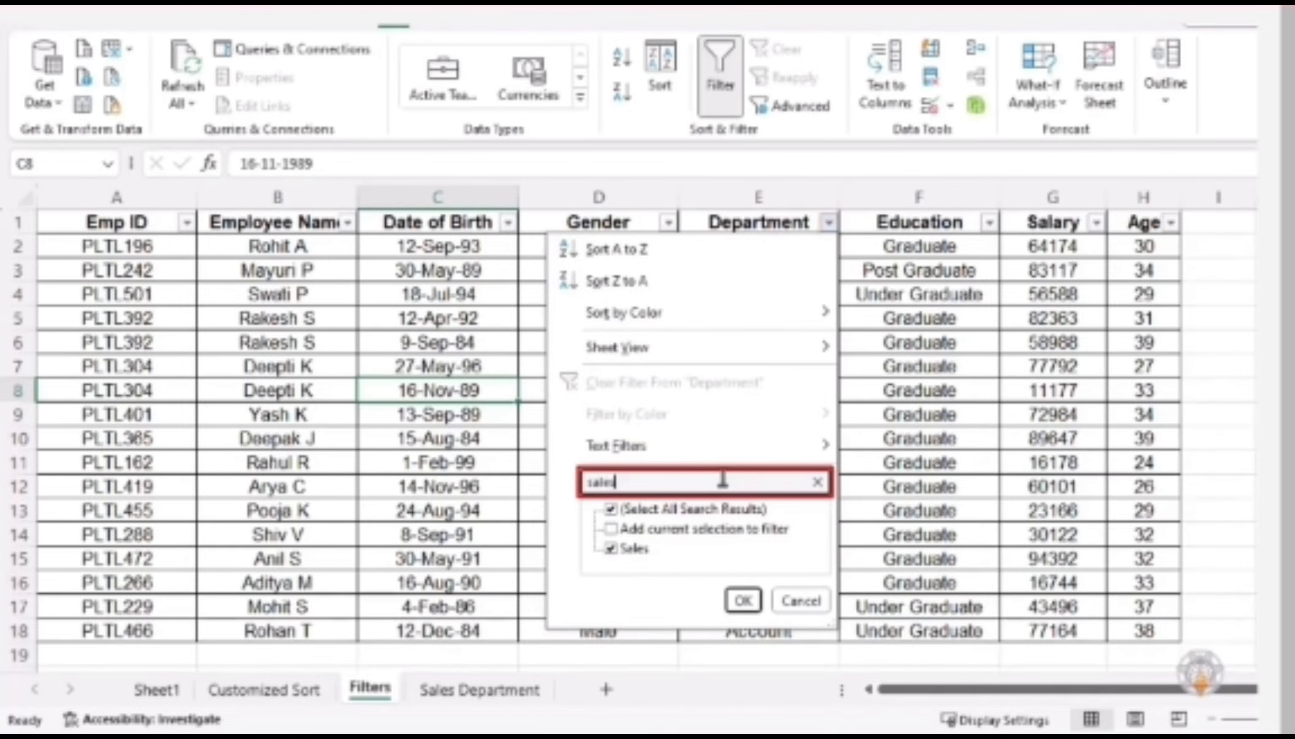
click(743, 601)
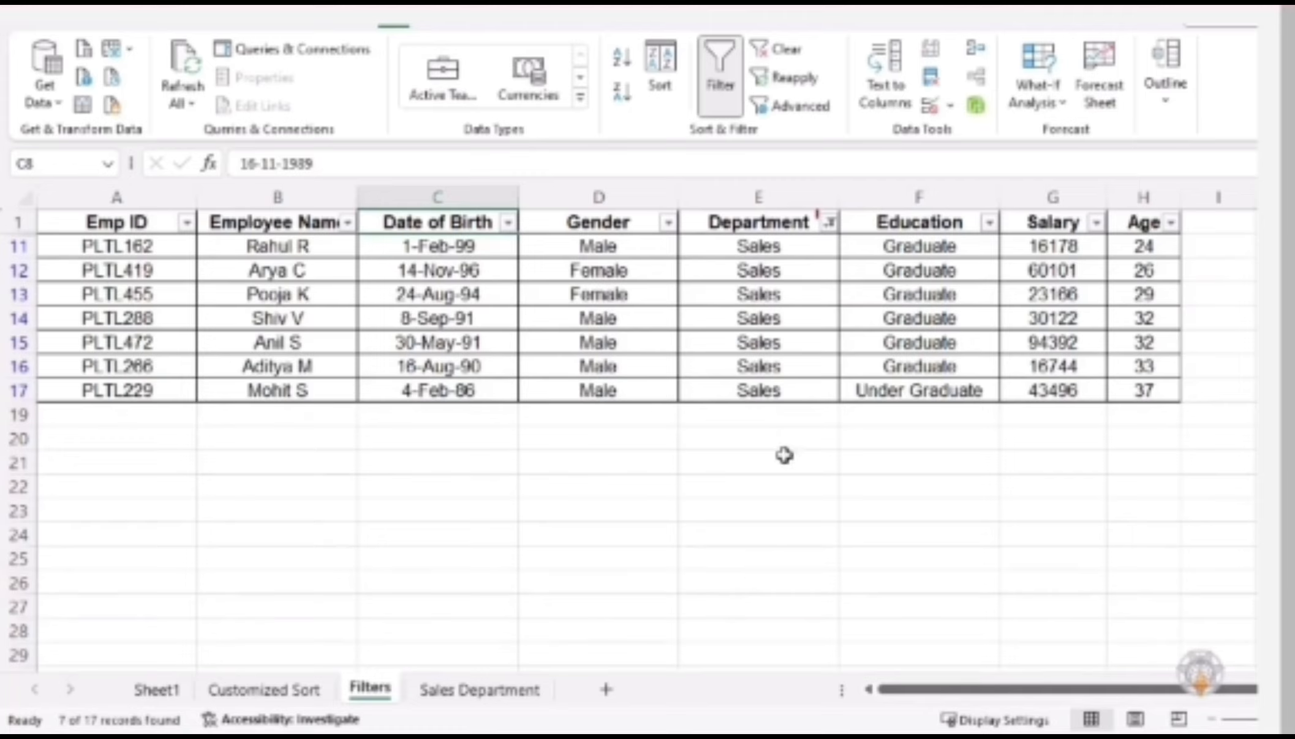
click(829, 225)
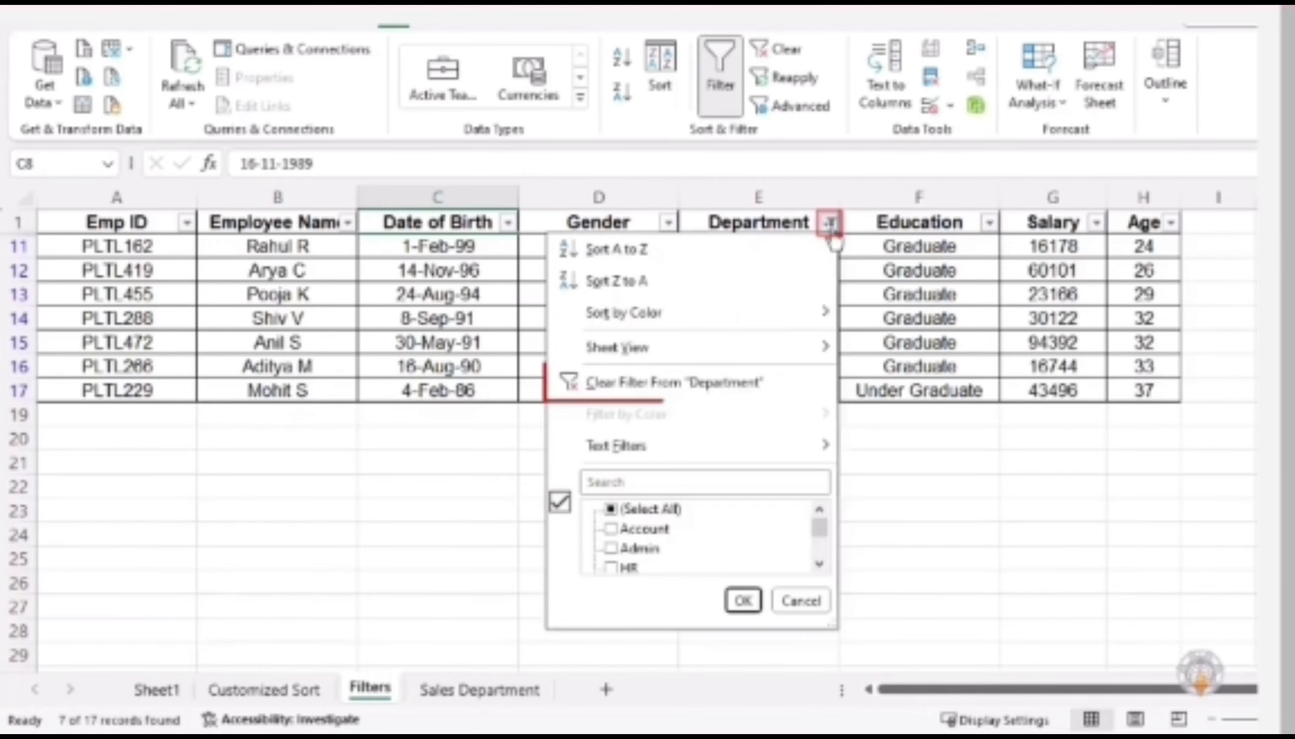
click(752, 386)
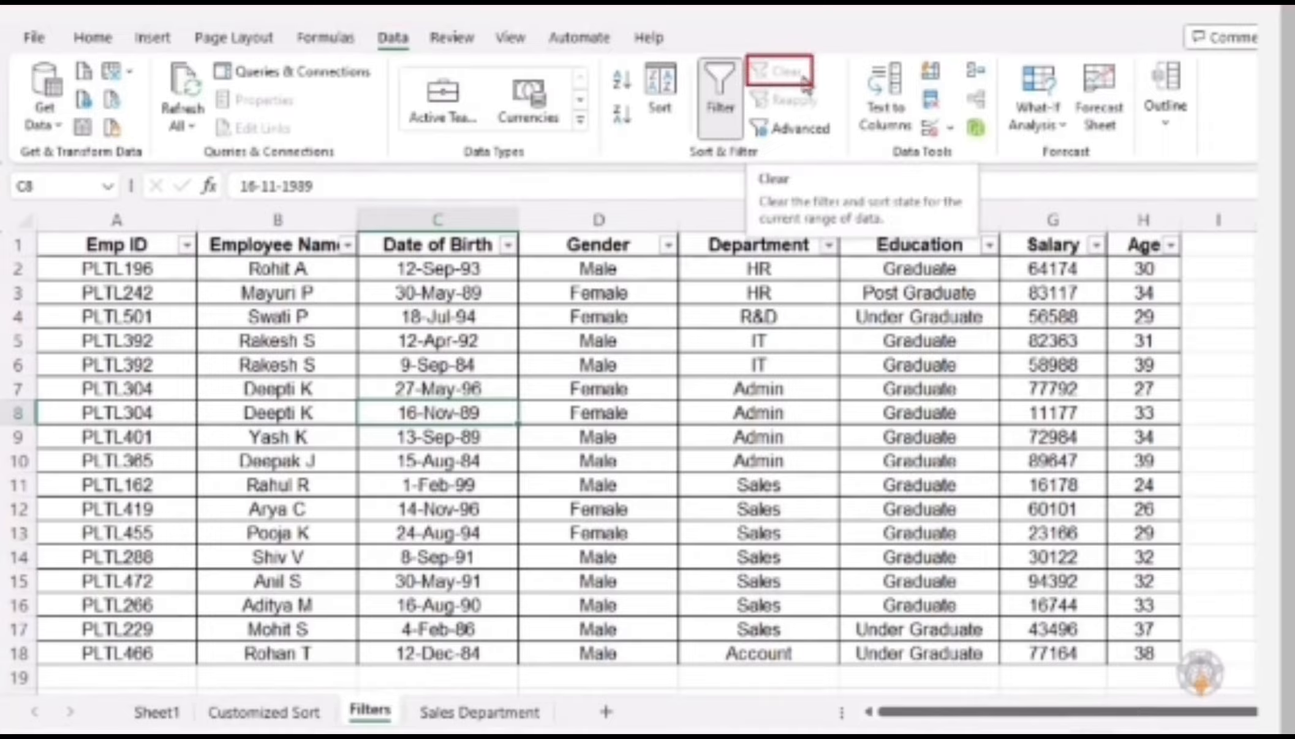
- Filter the Education column to show only Post Graduate employees
click(988, 246)
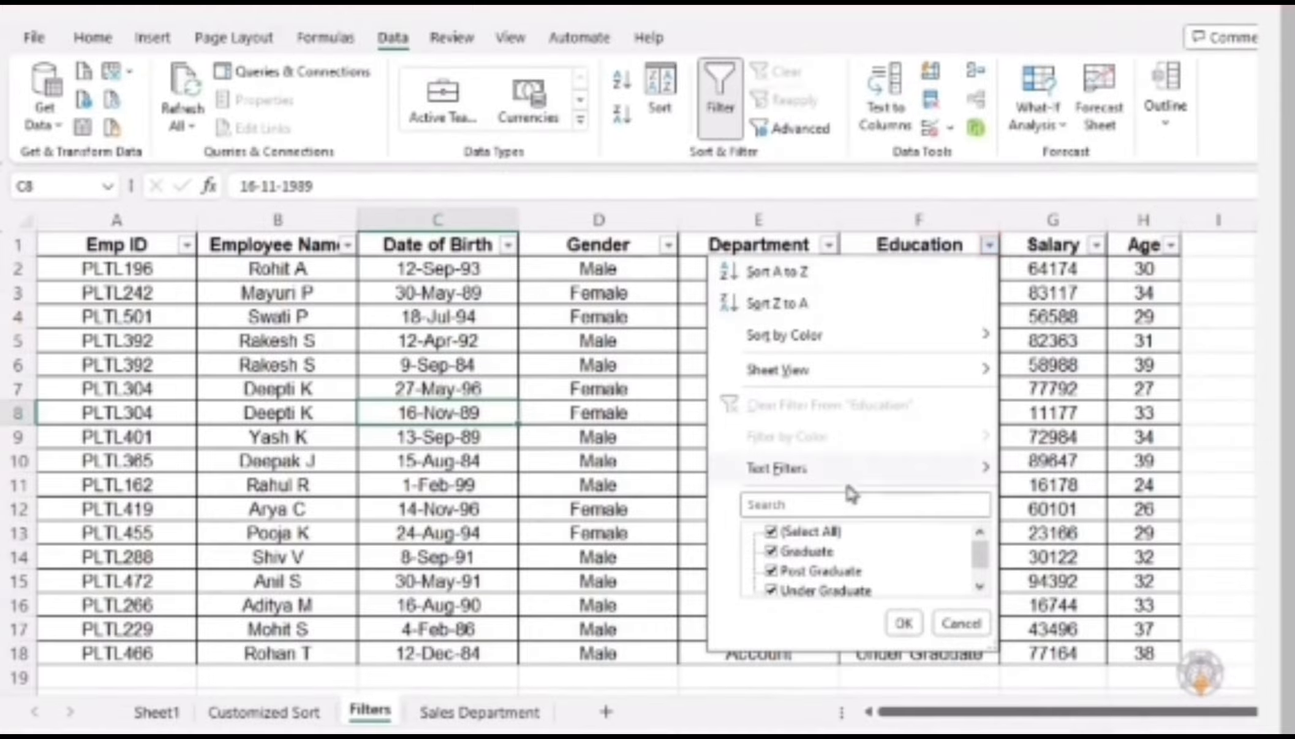
click(820, 530)
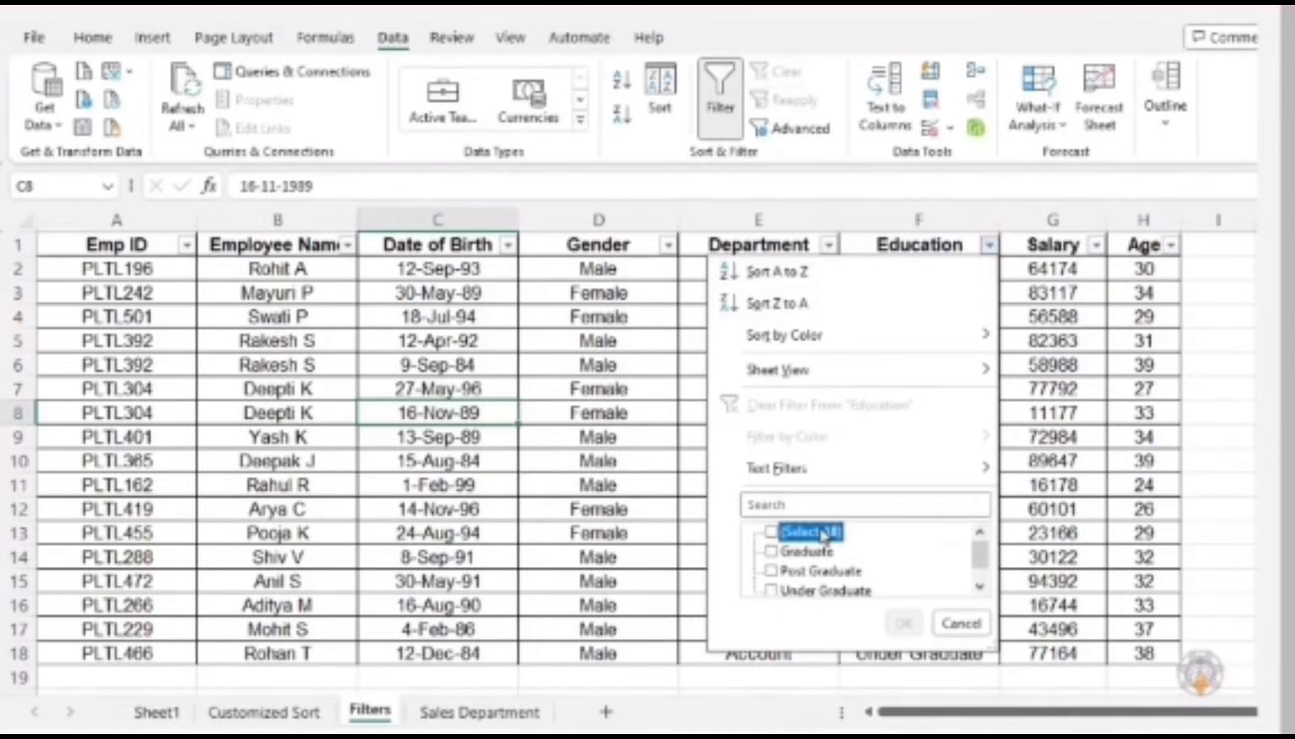
click(796, 572)
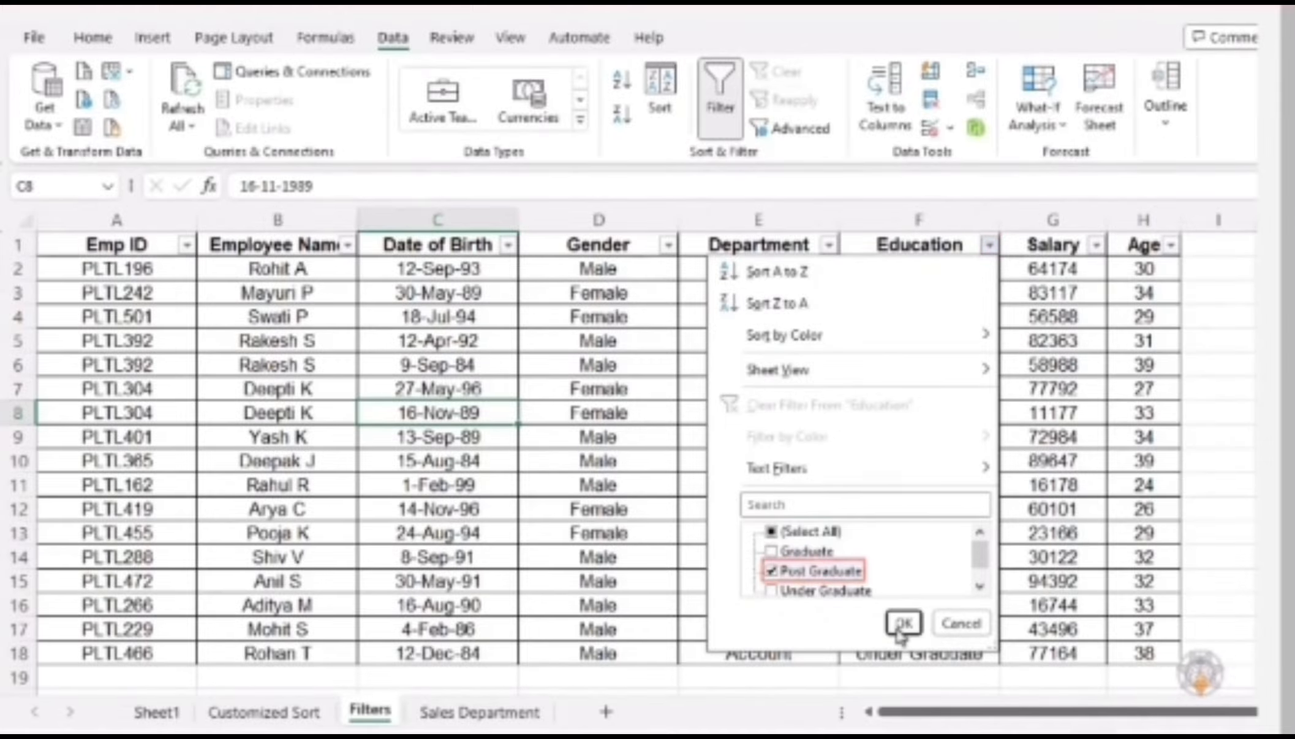
click(901, 625)
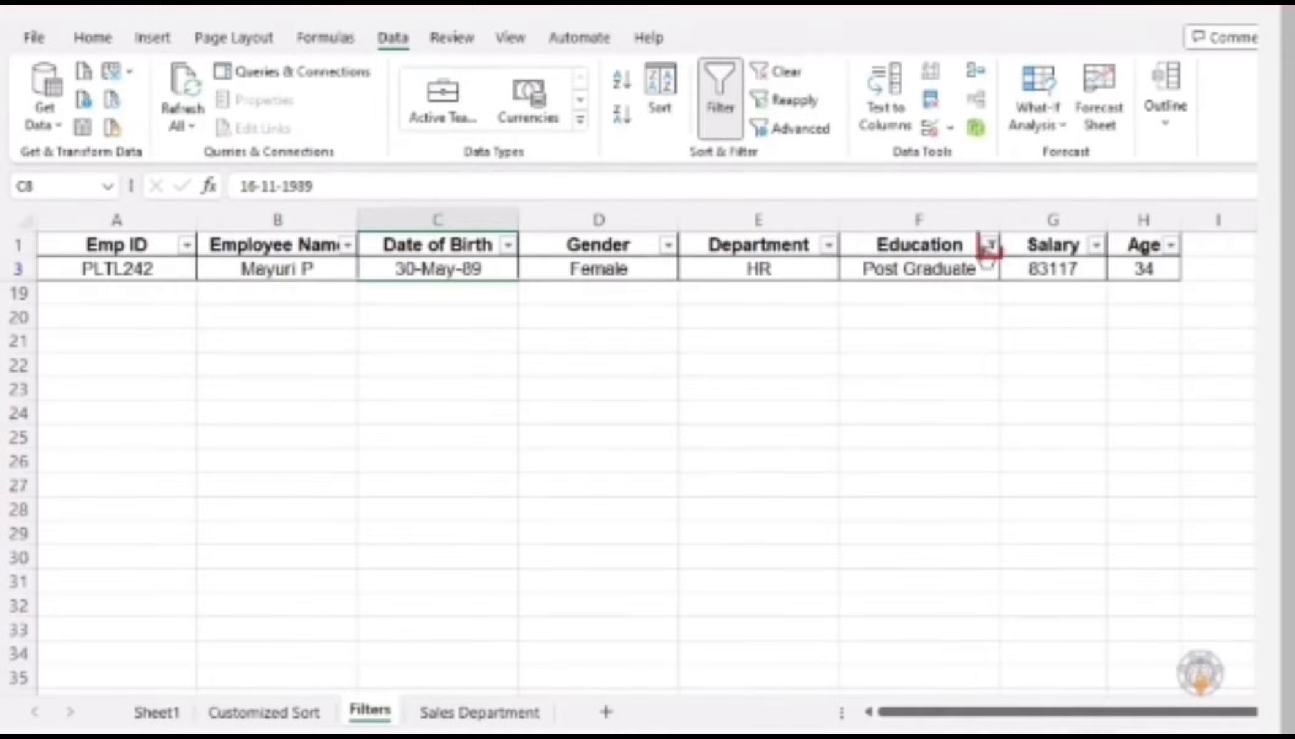
- Clear the active filter from the whole table with the general Clear command for sorting and filtering
click(989, 245)
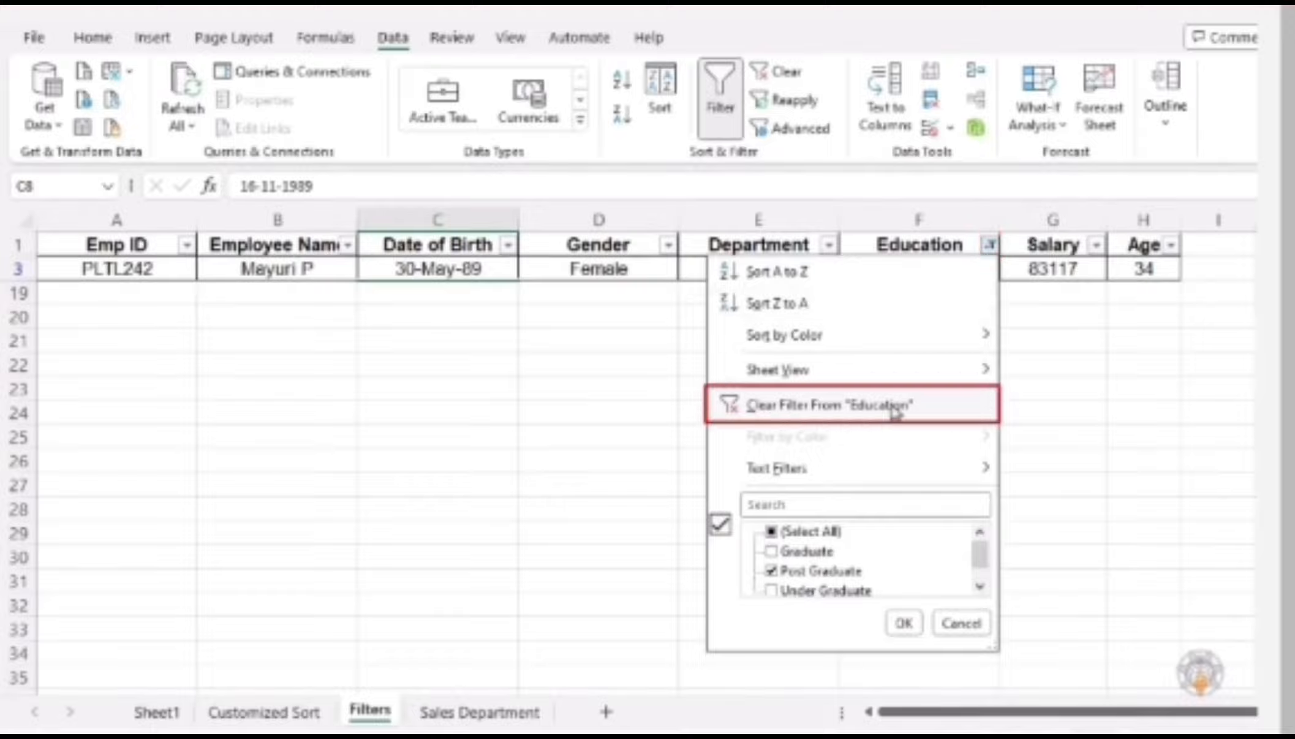
click(786, 73)
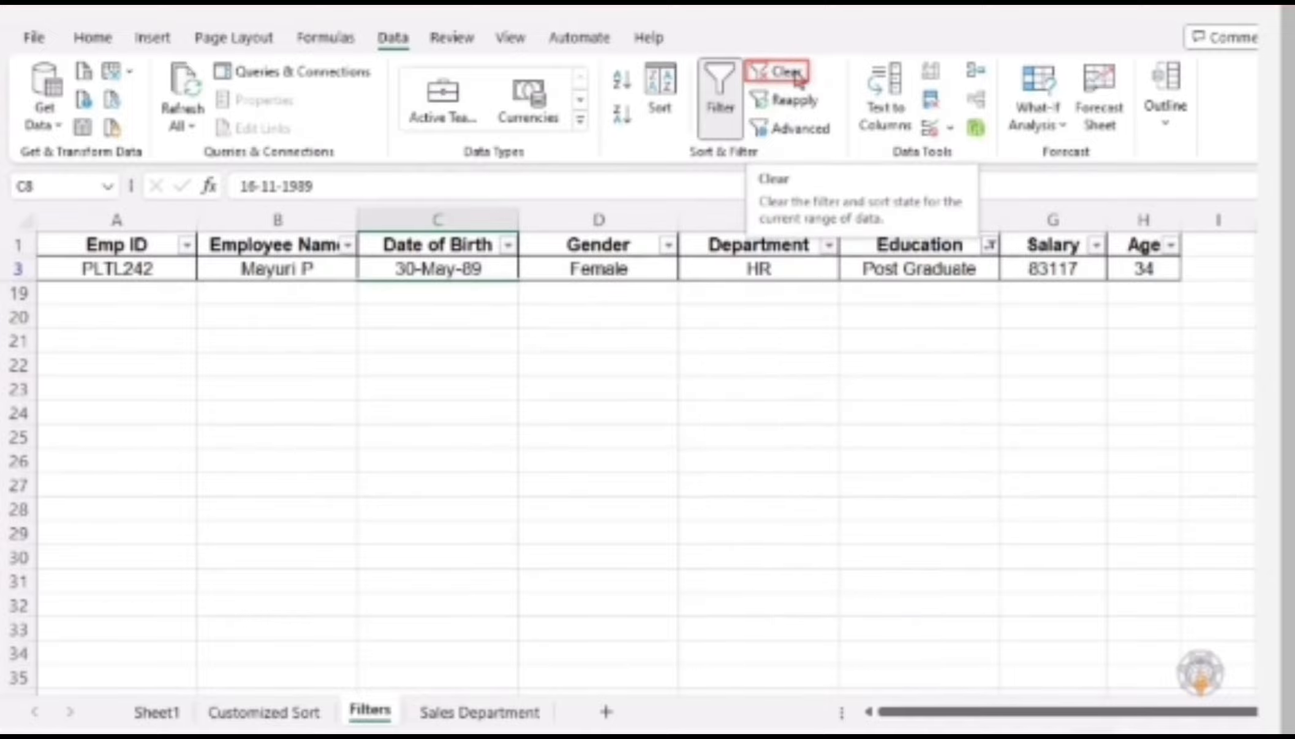
click(796, 76)
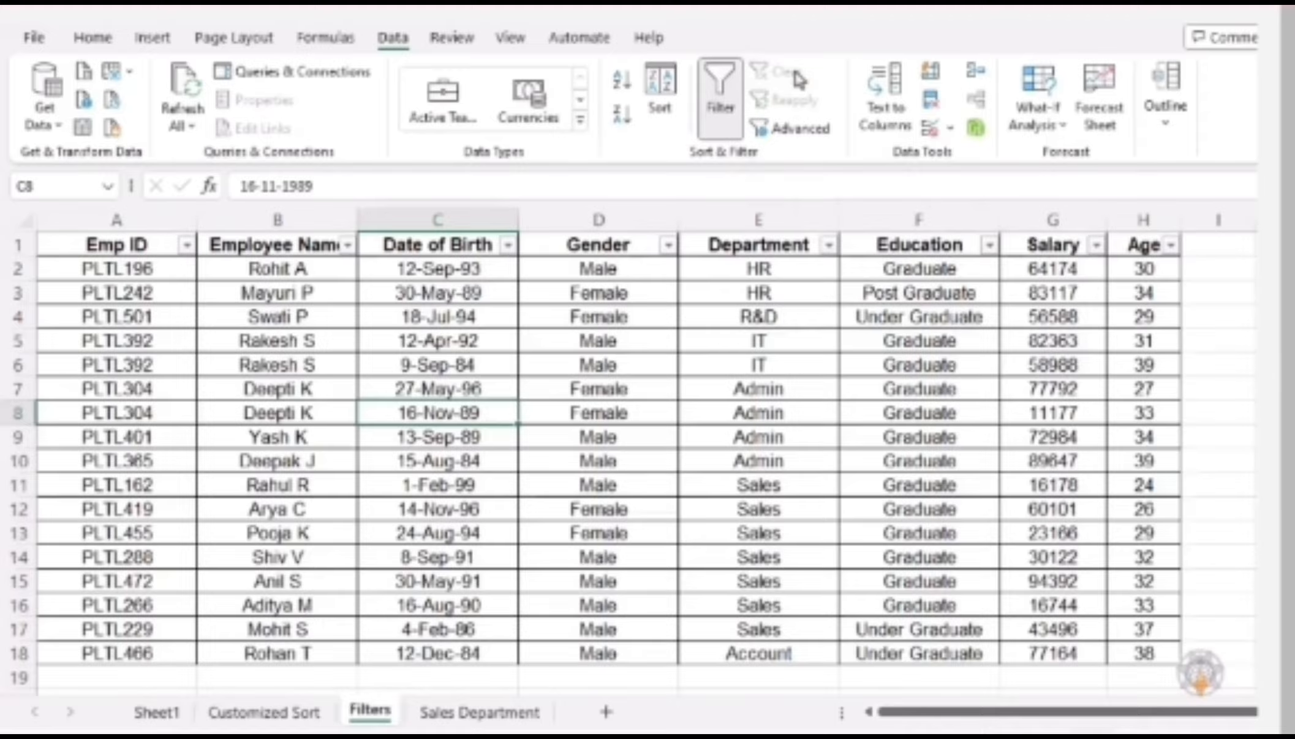
click(582, 379)
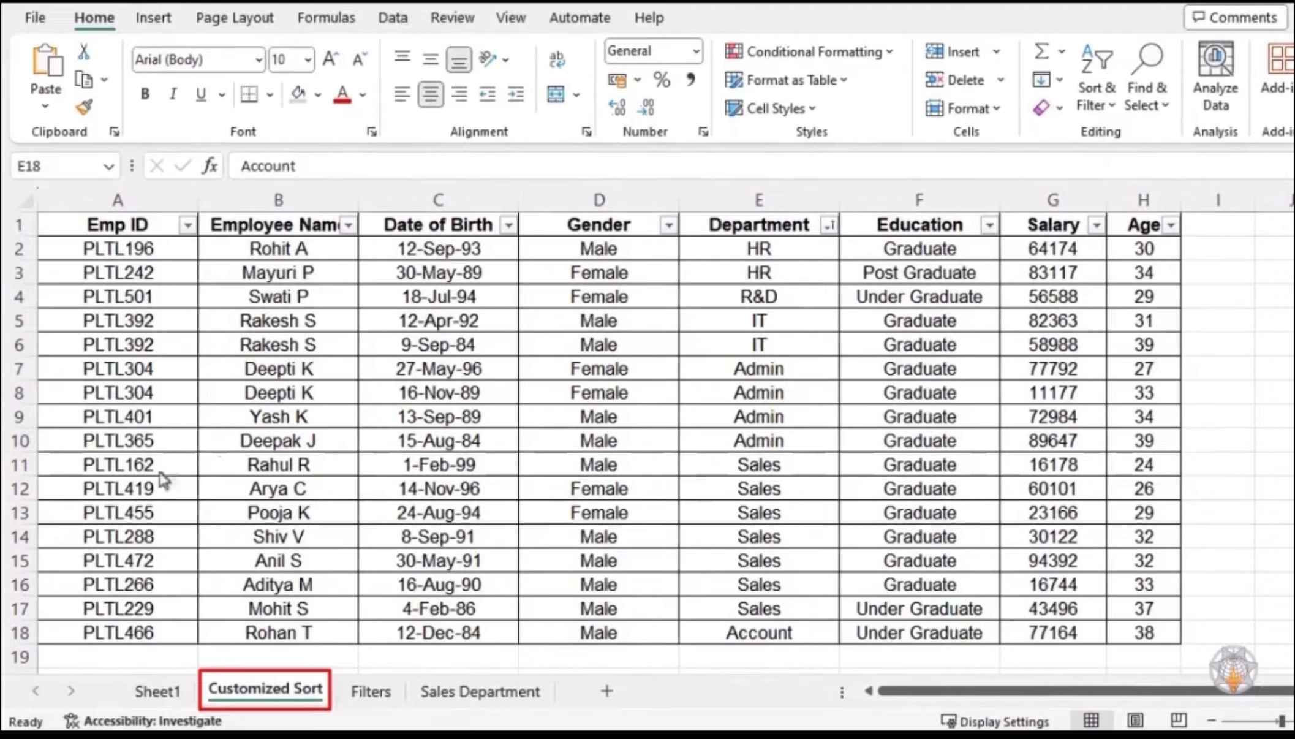
- Duplicate the Customized Sort sheet after Sales Department and rename the copy as Advanced Filter
click(255, 699)
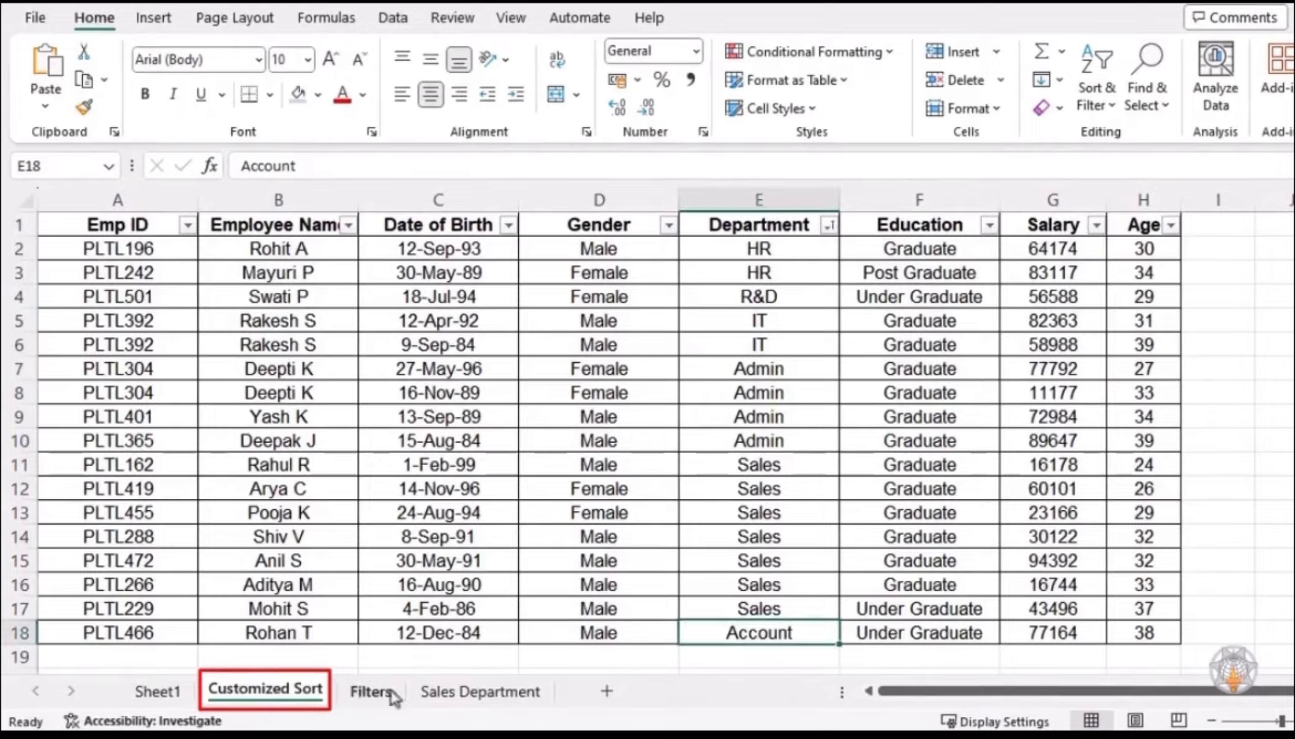
drag(300, 704, 594, 692)
double_click(665, 698)
text(Advanced Filter)
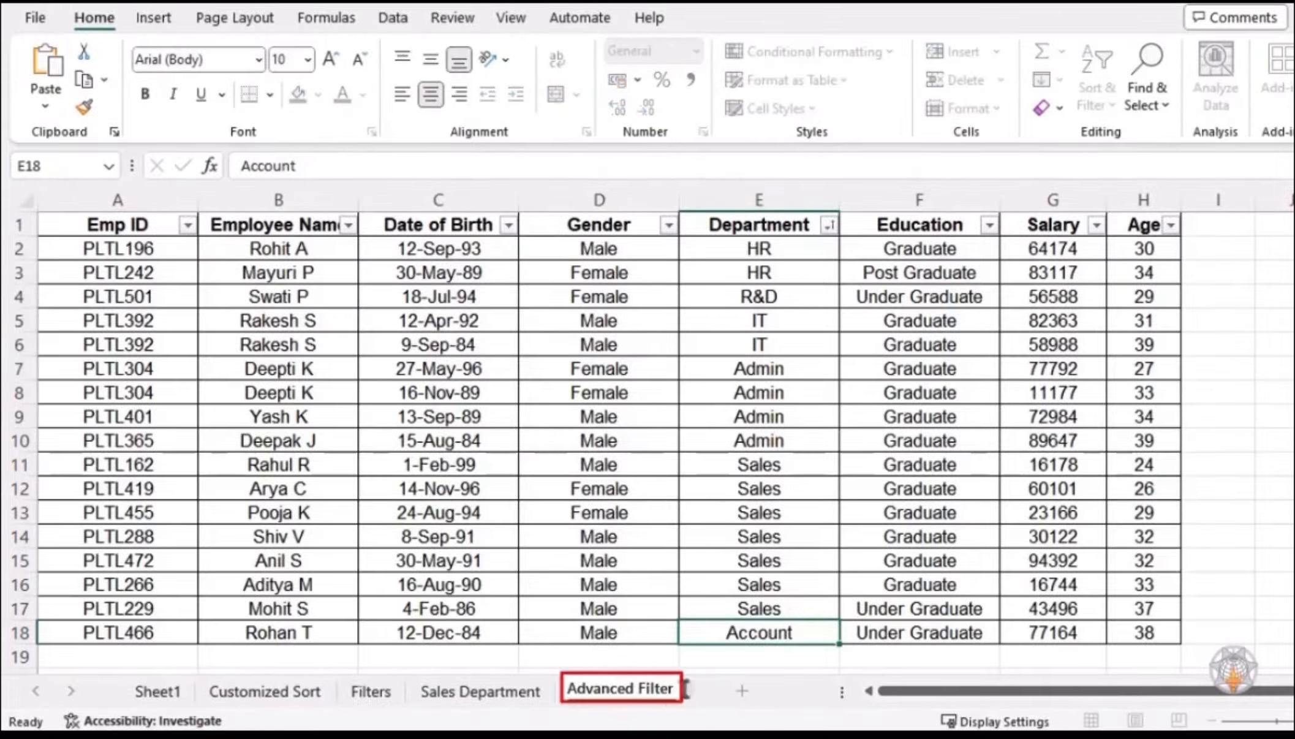
key(Return)
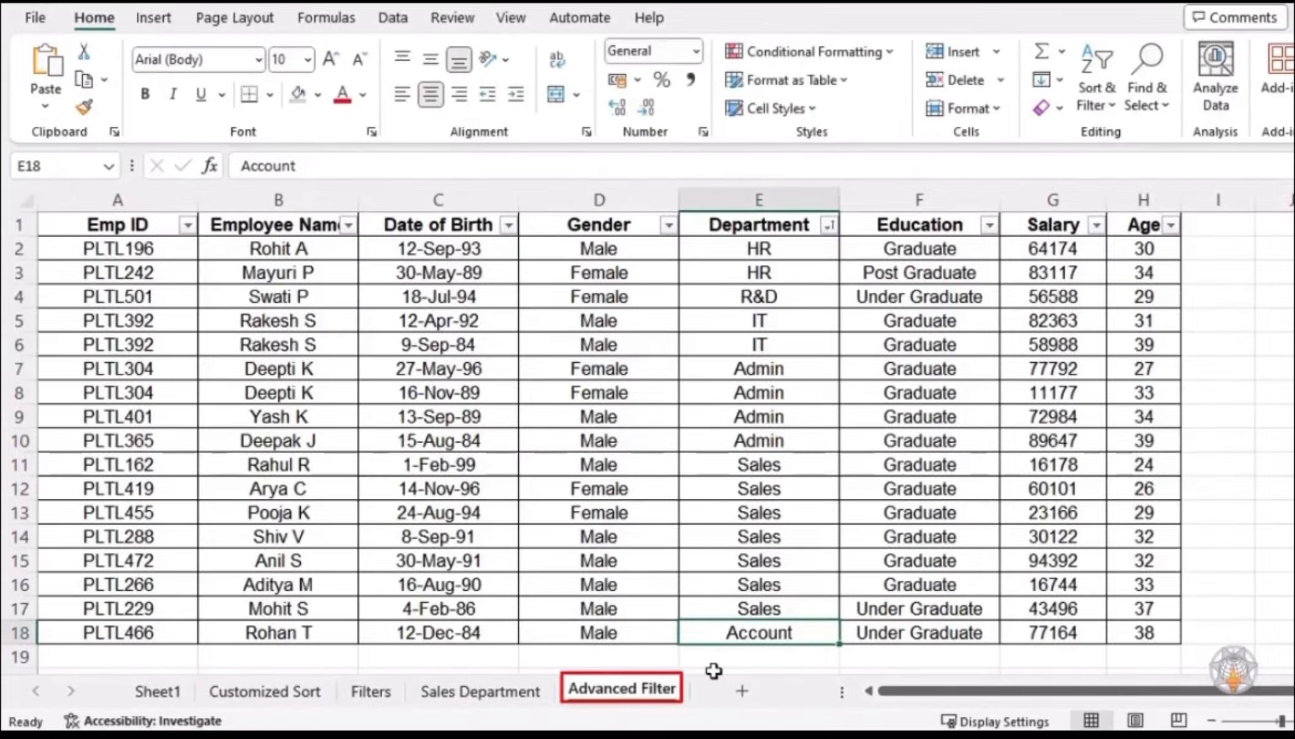
- Examine the employee table's header row and full data range, and the empty cells beside it available for criteria and extracted rows
scroll(705, 592, down, 3)
drag(72, 211, 871, 217)
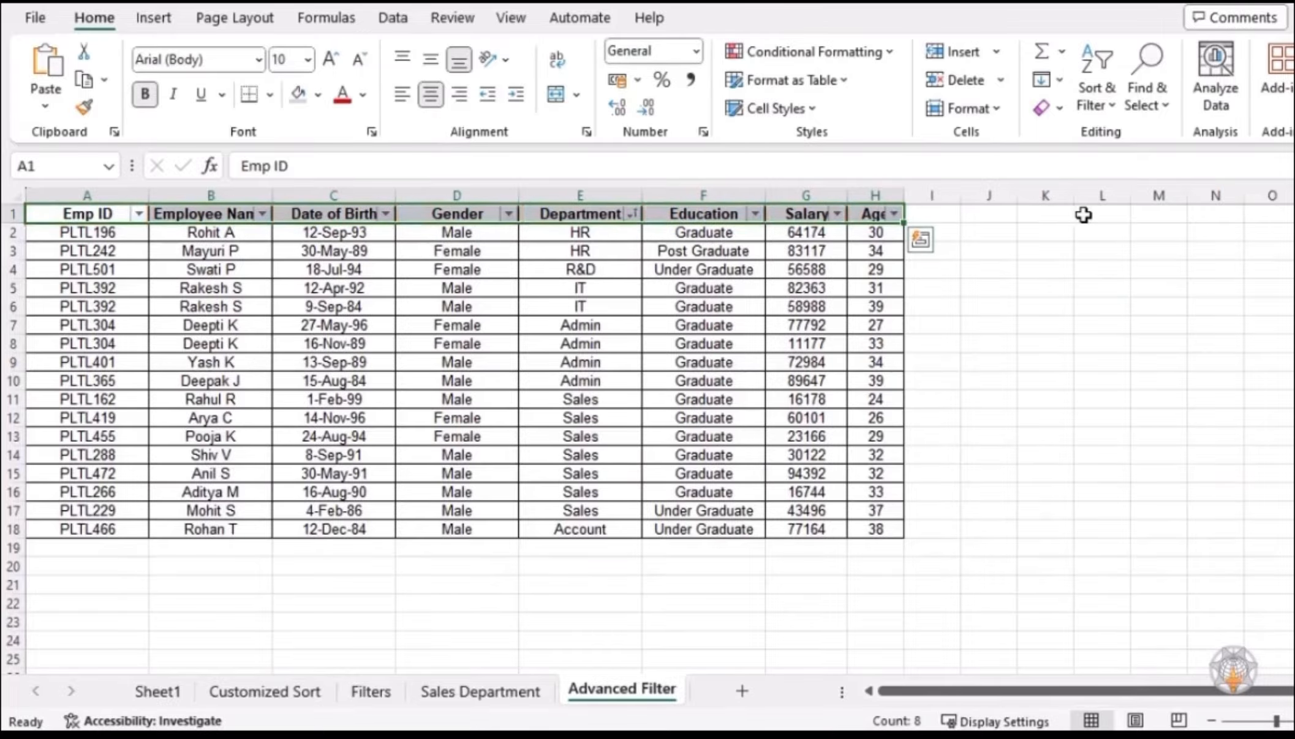
drag(1067, 214, 1271, 272)
drag(1182, 687, 861, 697)
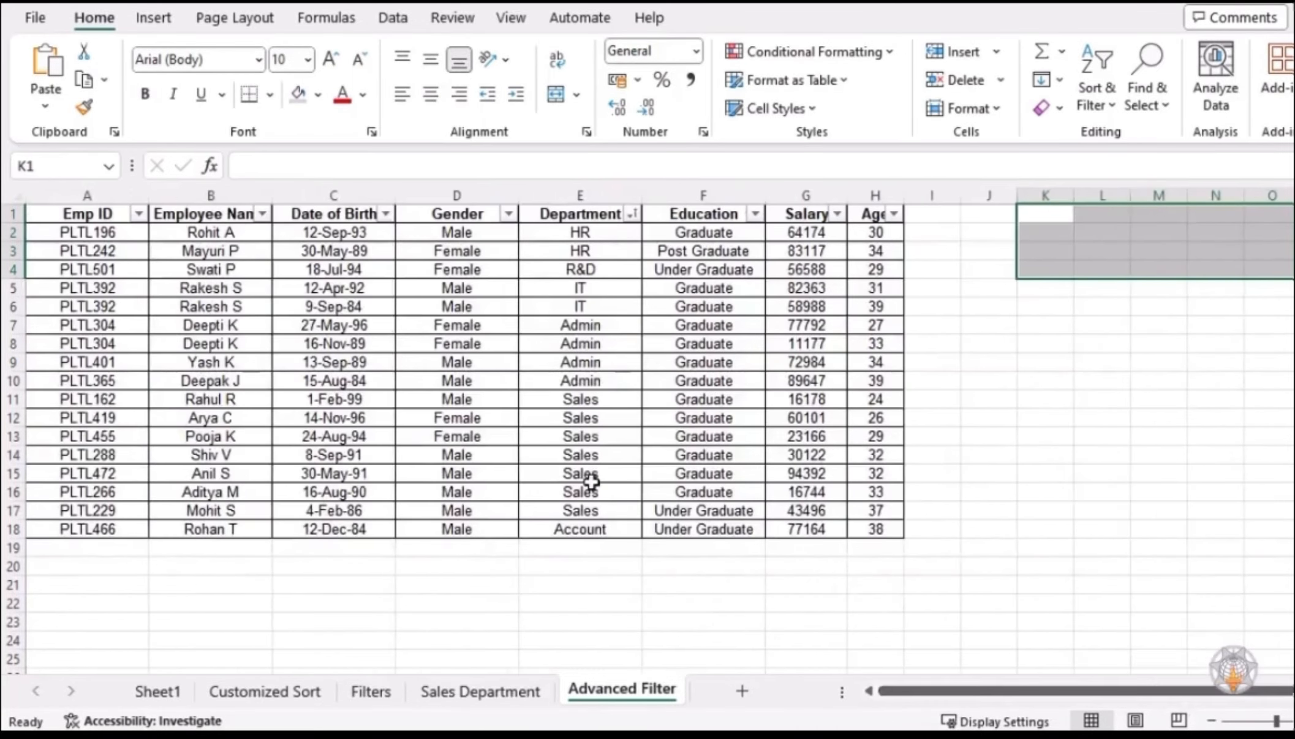
click(407, 432)
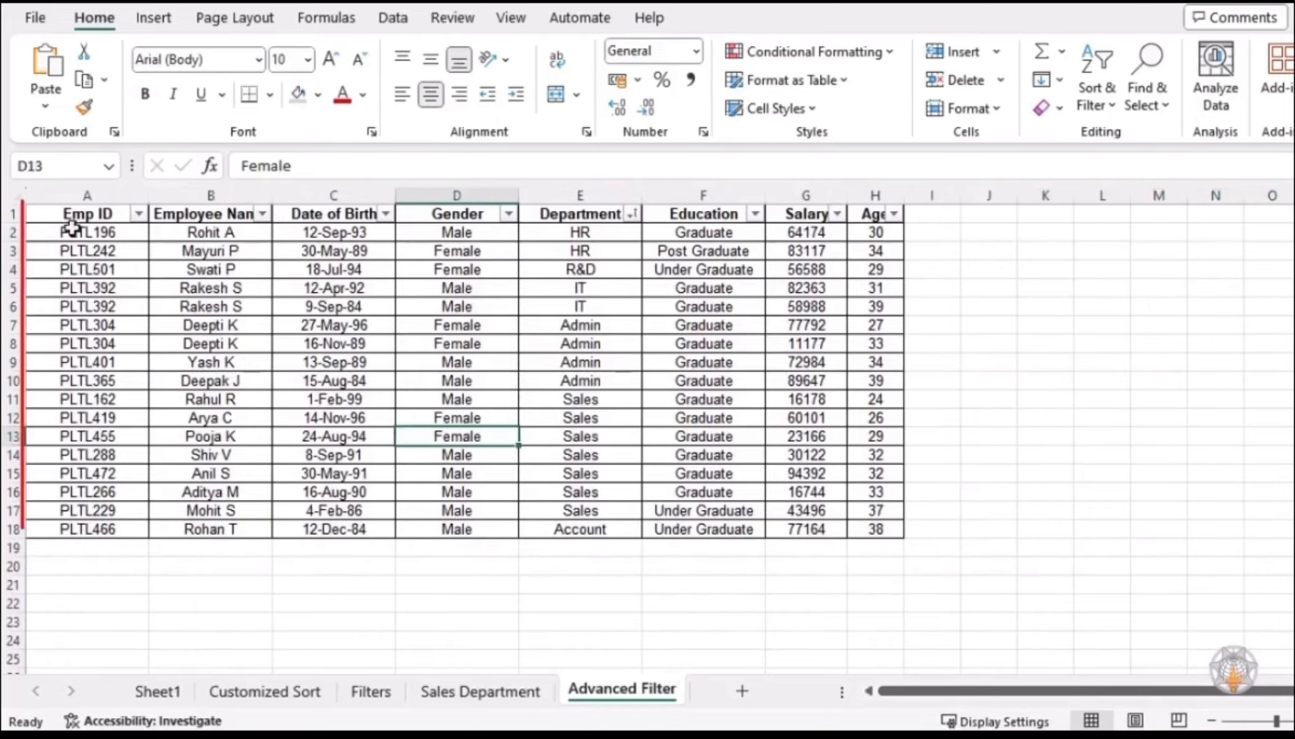
mouse_move(68, 213)
mouse_down()
mouse_move(913, 503)
mouse_move(881, 527)
mouse_up()
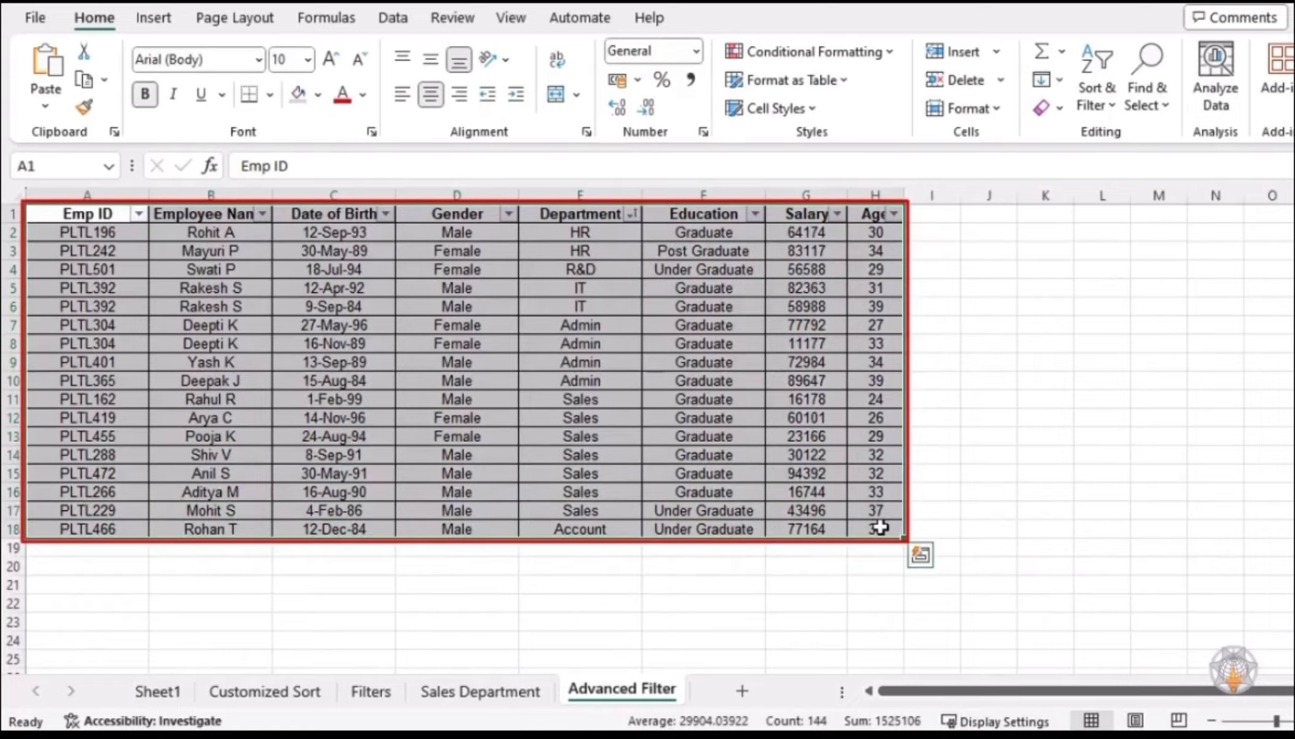
drag(931, 692, 980, 693)
drag(1035, 210, 1237, 312)
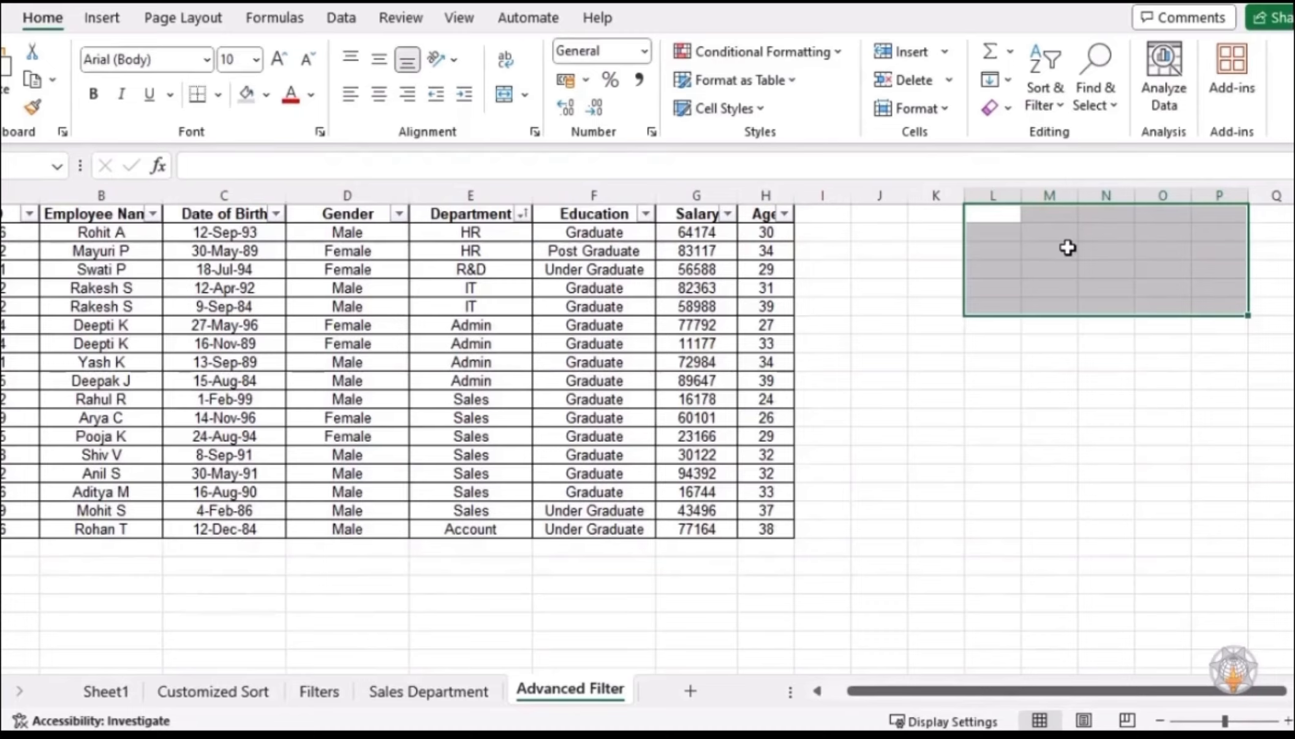
drag(888, 210, 886, 227)
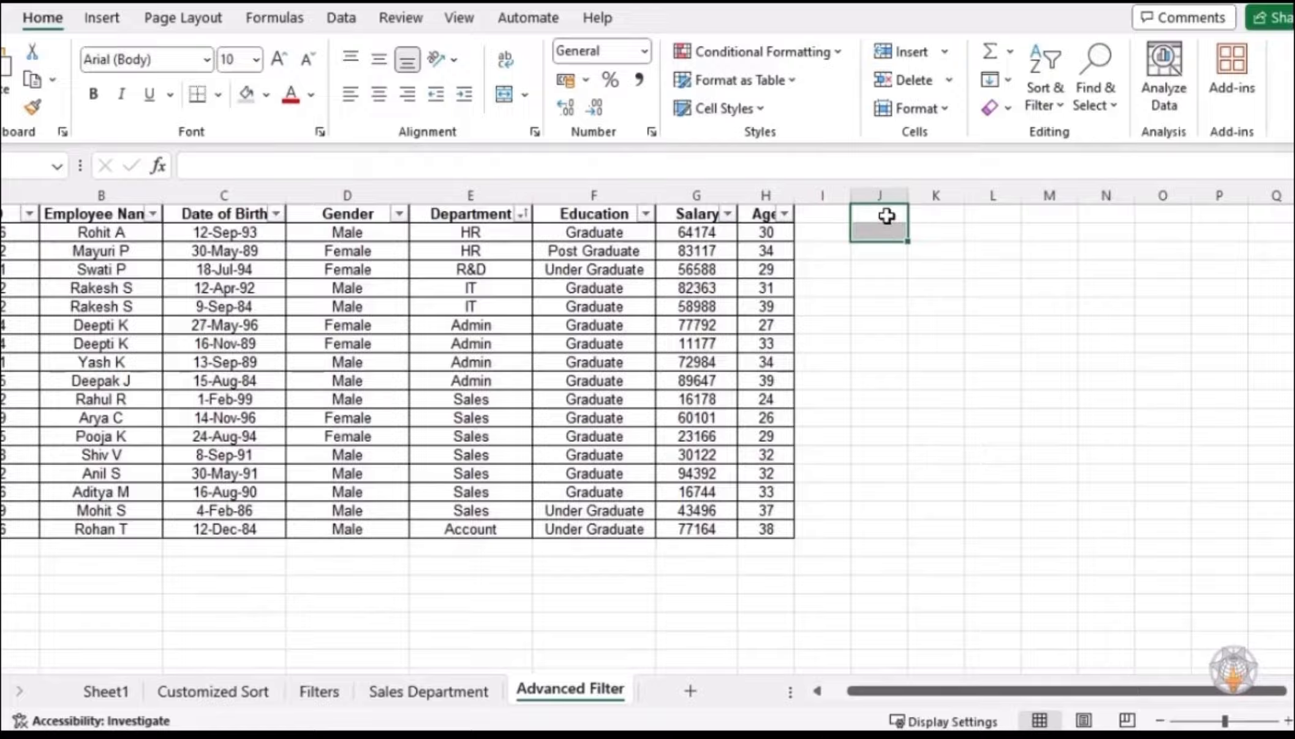
- Build a criteria range in J1:J2 by copying the Department header and the HR value, and widen column J to fit
click(497, 215)
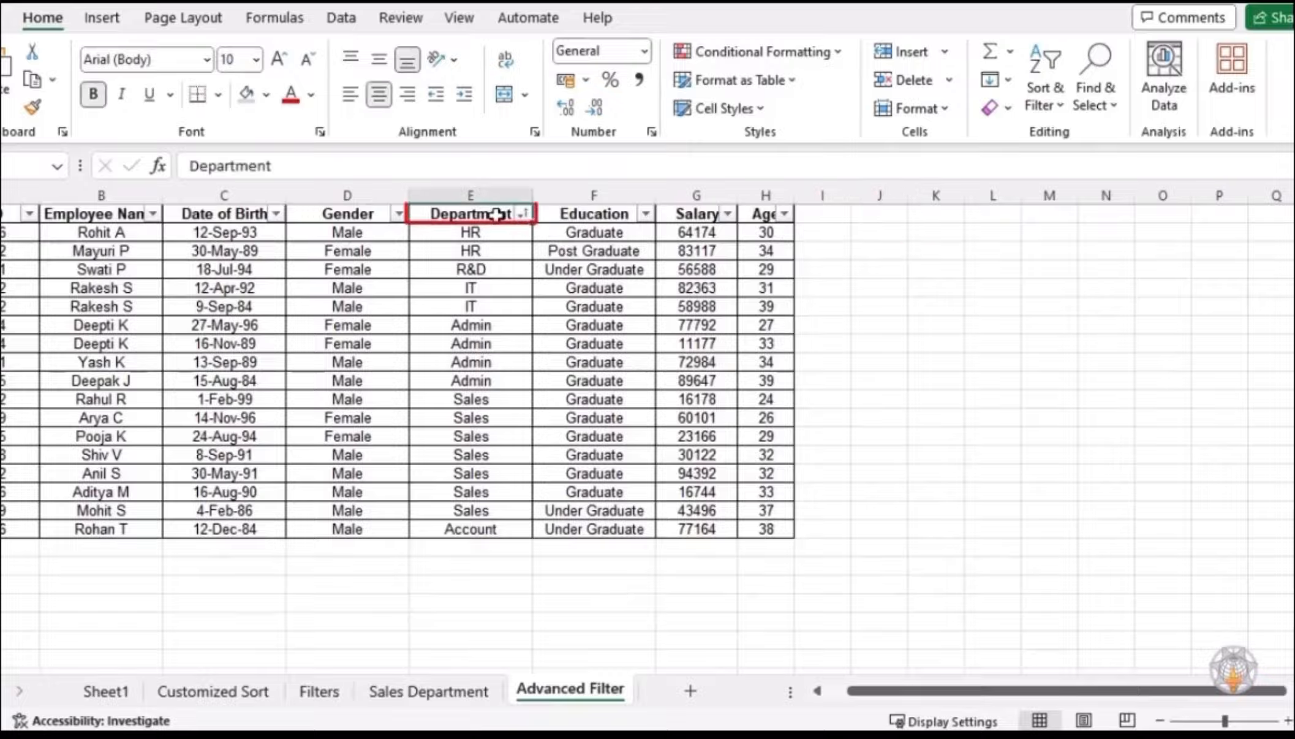
key(ctrl+c)
click(879, 214)
key(ctrl+v)
click(483, 232)
key(ctrl+c)
click(879, 231)
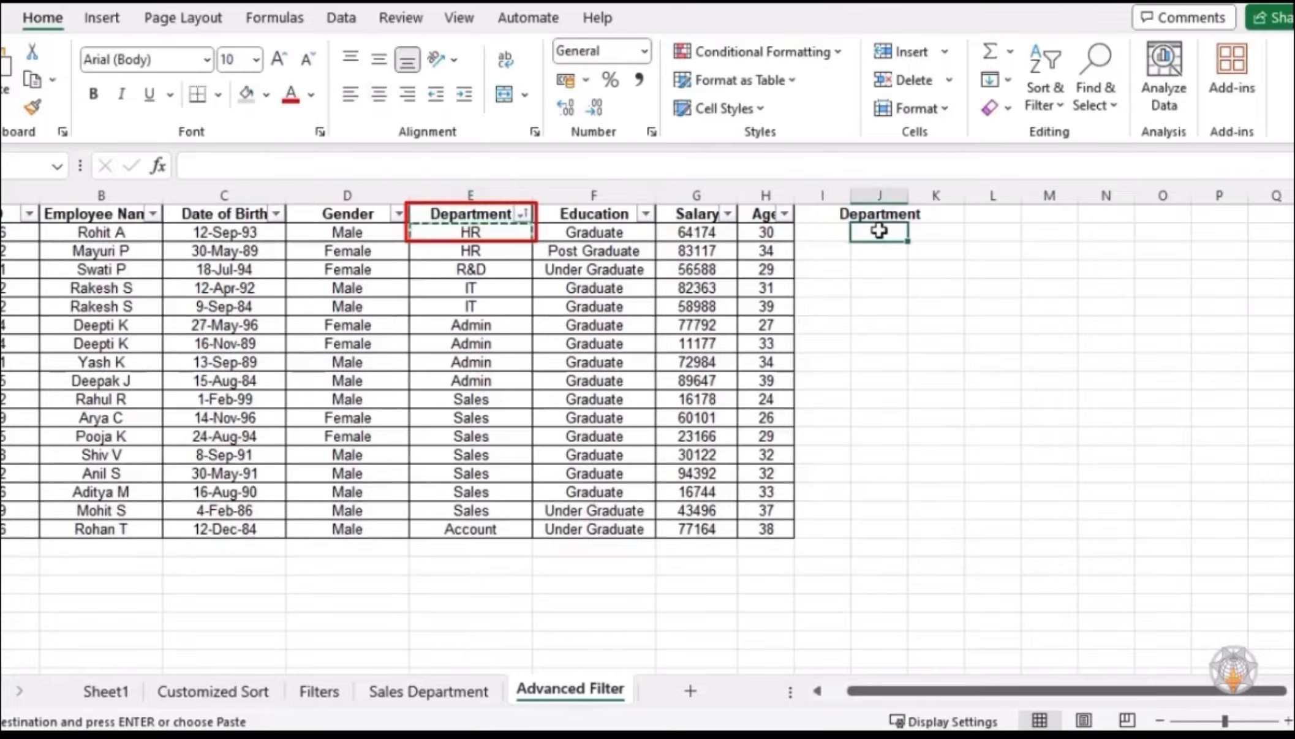
key(ctrl+v)
drag(908, 195, 979, 196)
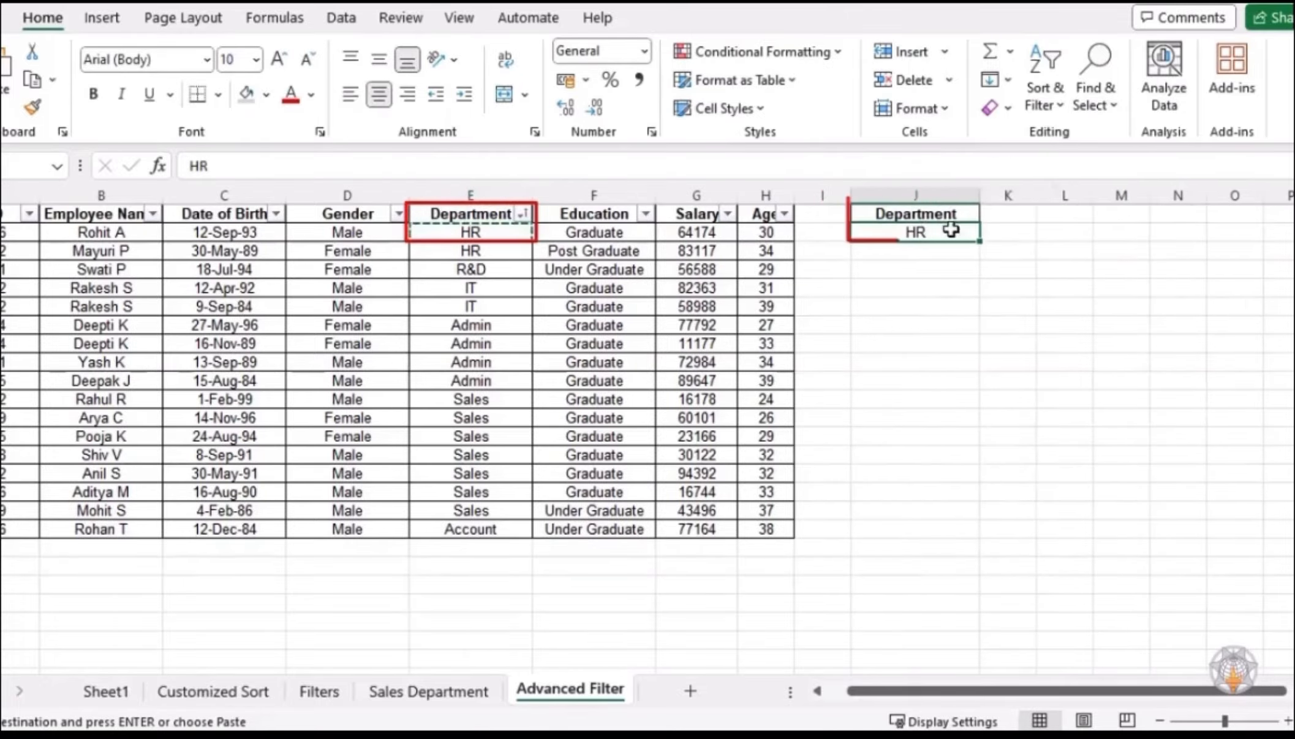
- Review the list range A1:H18, the criteria range J1:J2 and the output cell L1, and cancel the pending copy
click(450, 362)
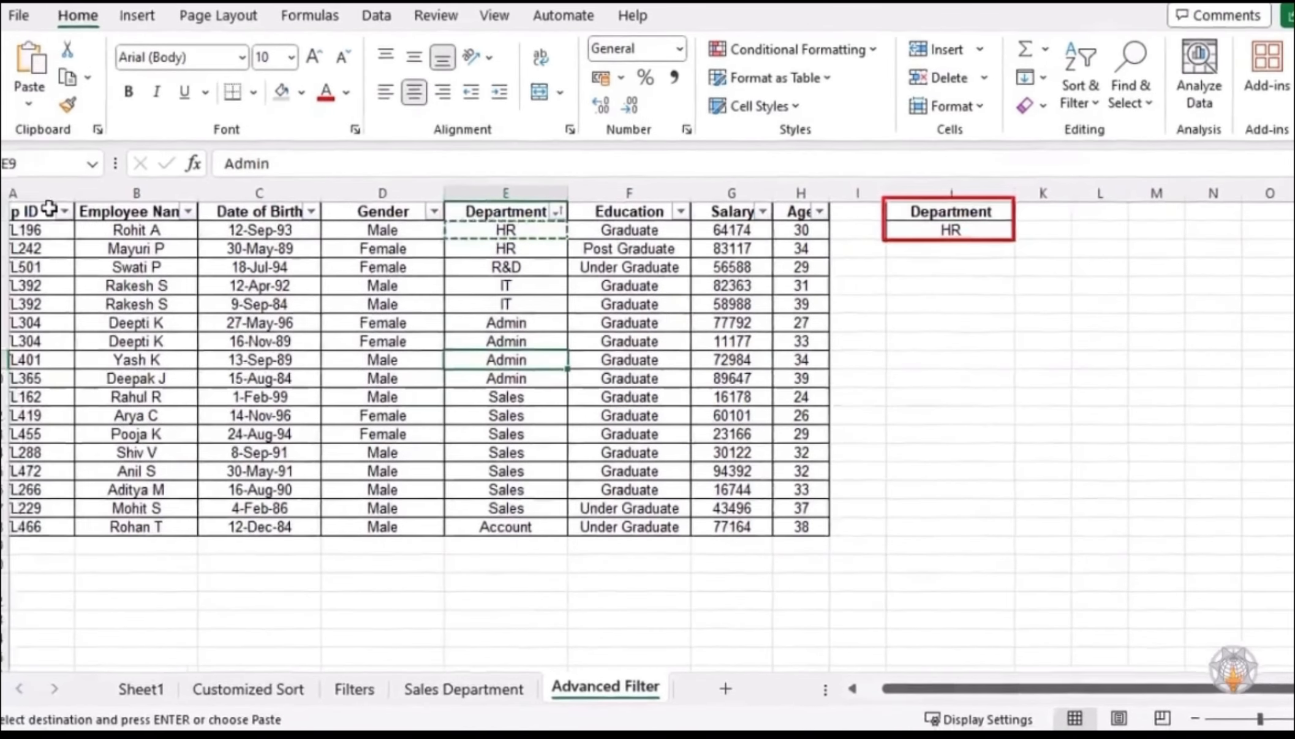
drag(16, 212, 858, 523)
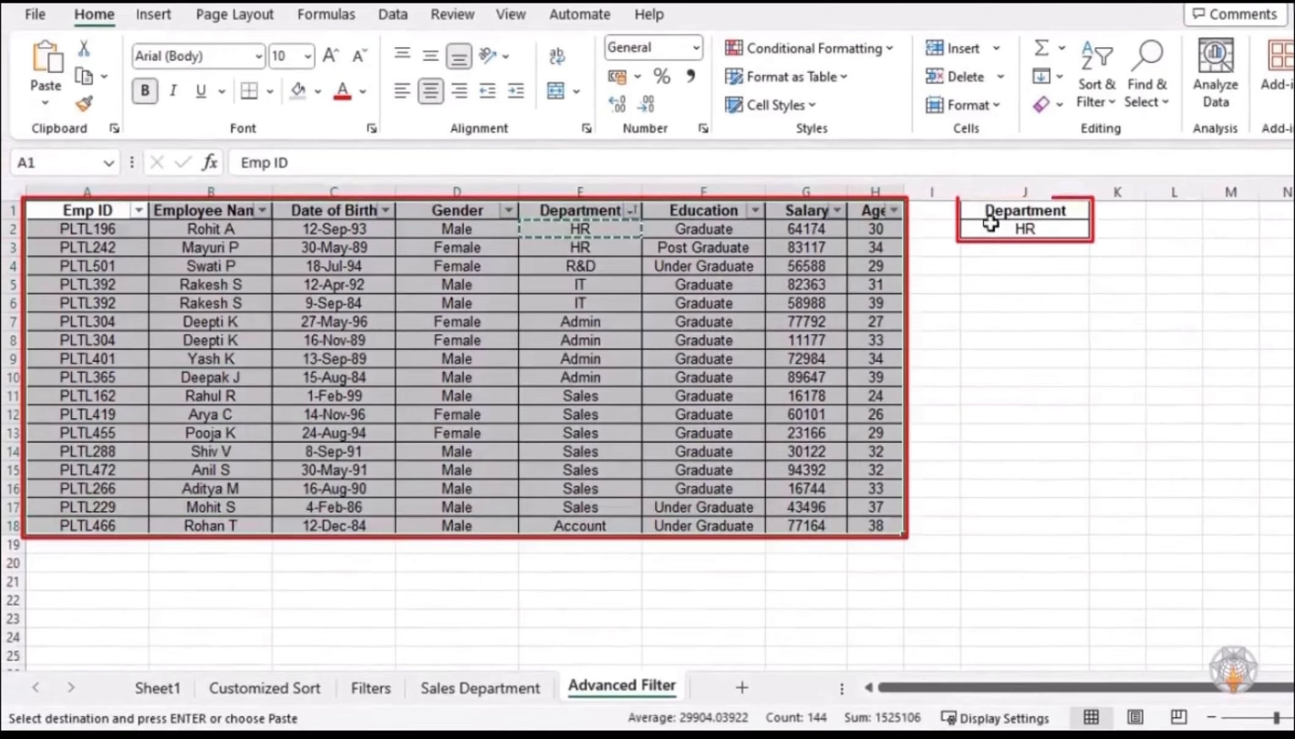
drag(986, 212, 979, 231)
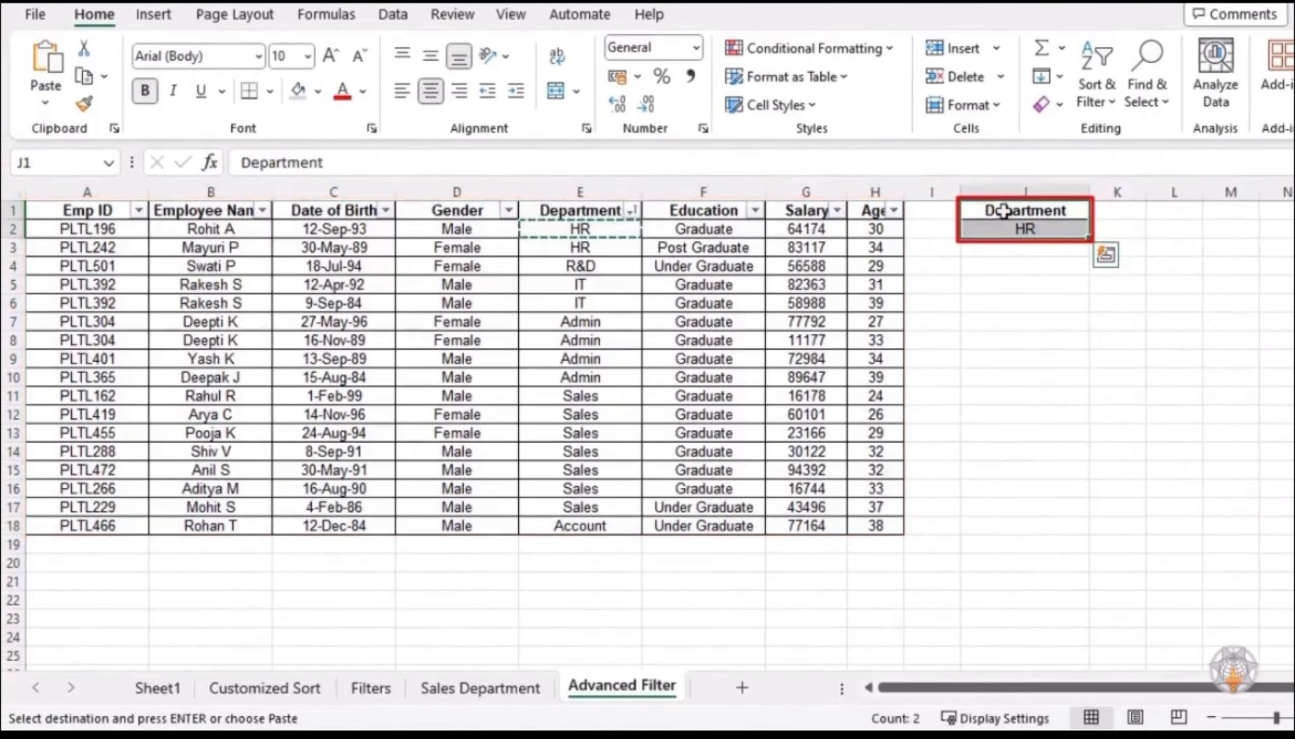
click(1158, 210)
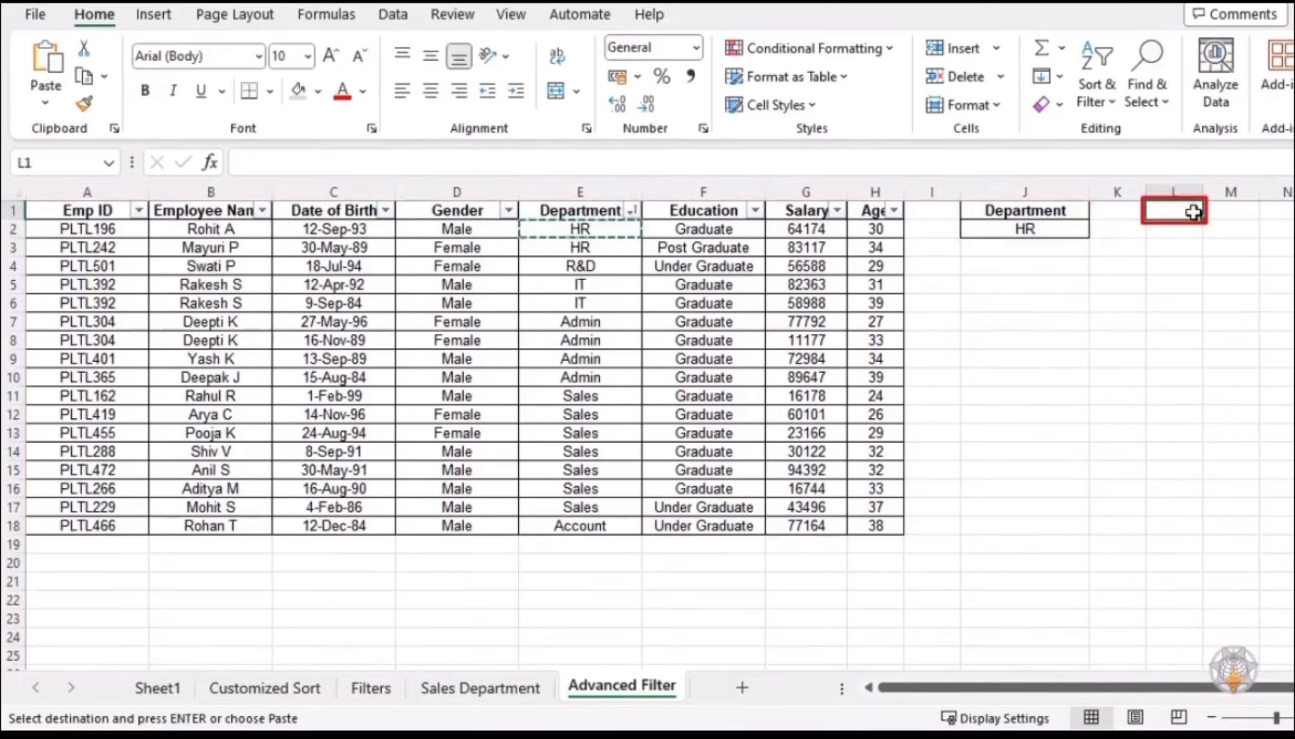
key(Escape)
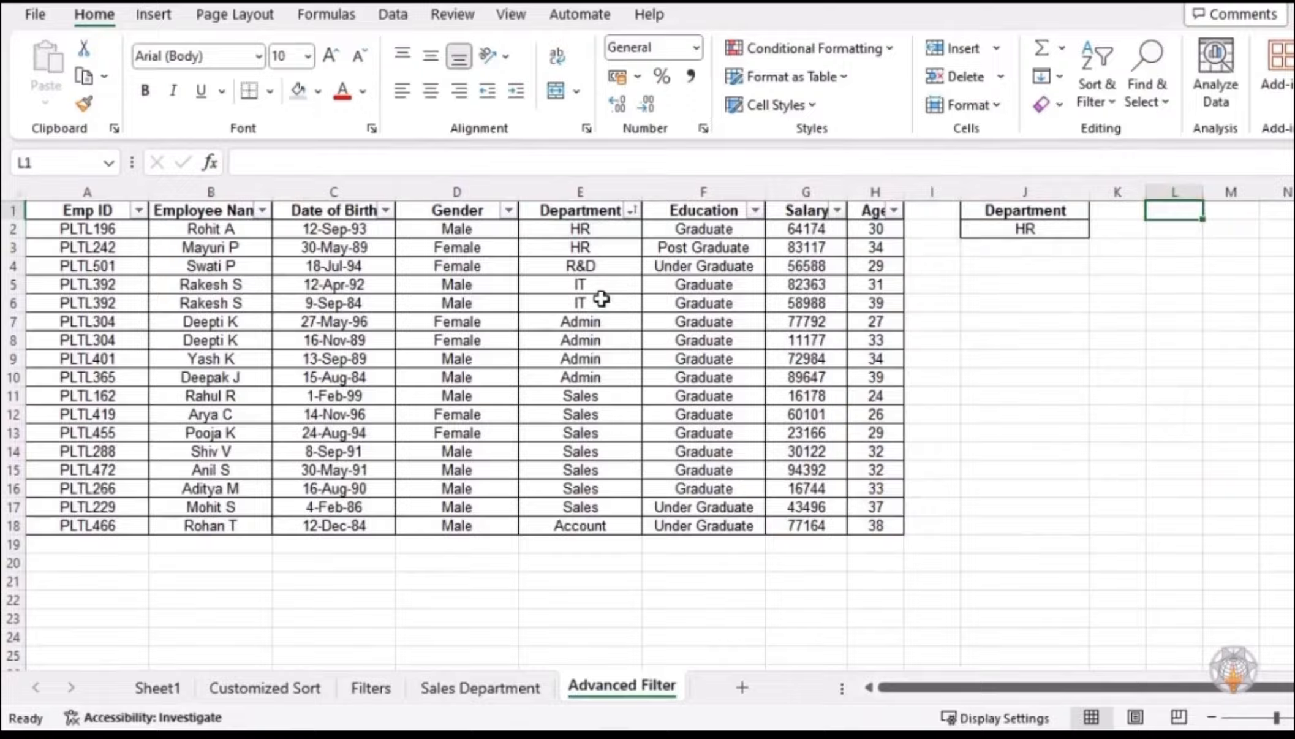
- Filter the Department column to show only HR employees
click(633, 212)
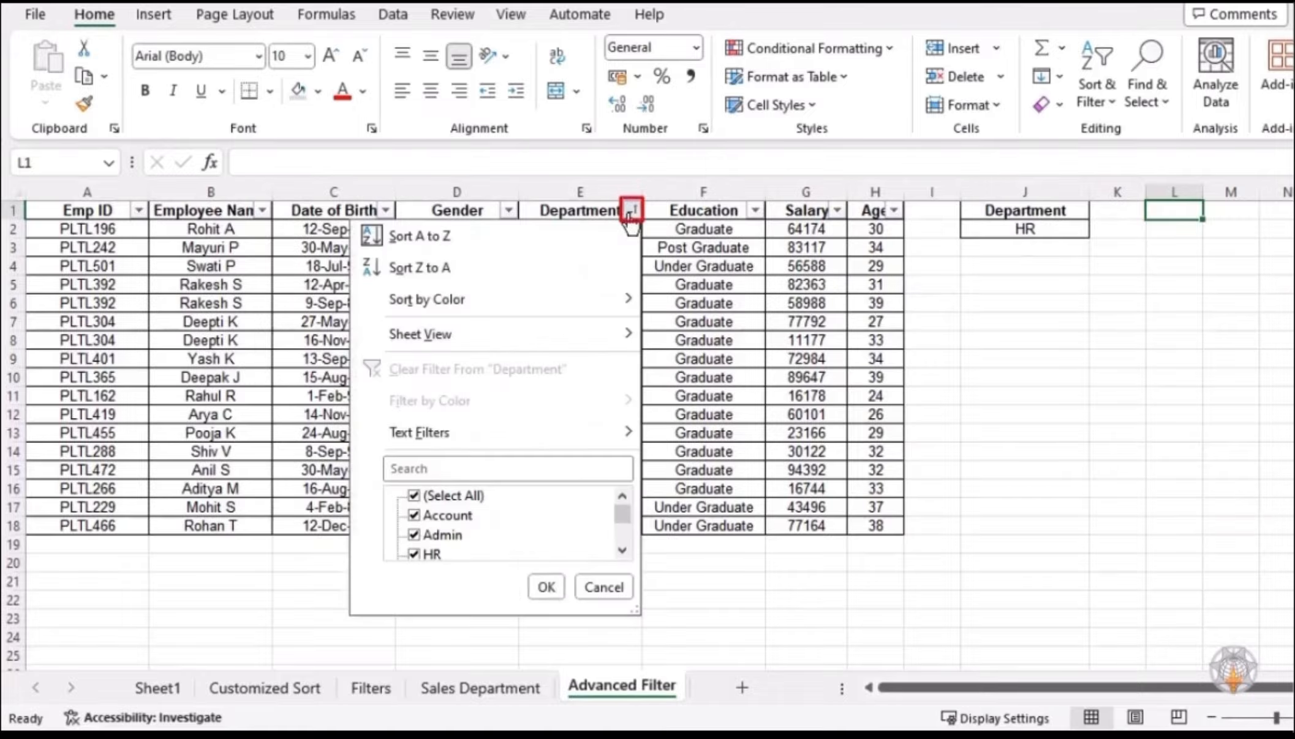
click(476, 496)
click(433, 554)
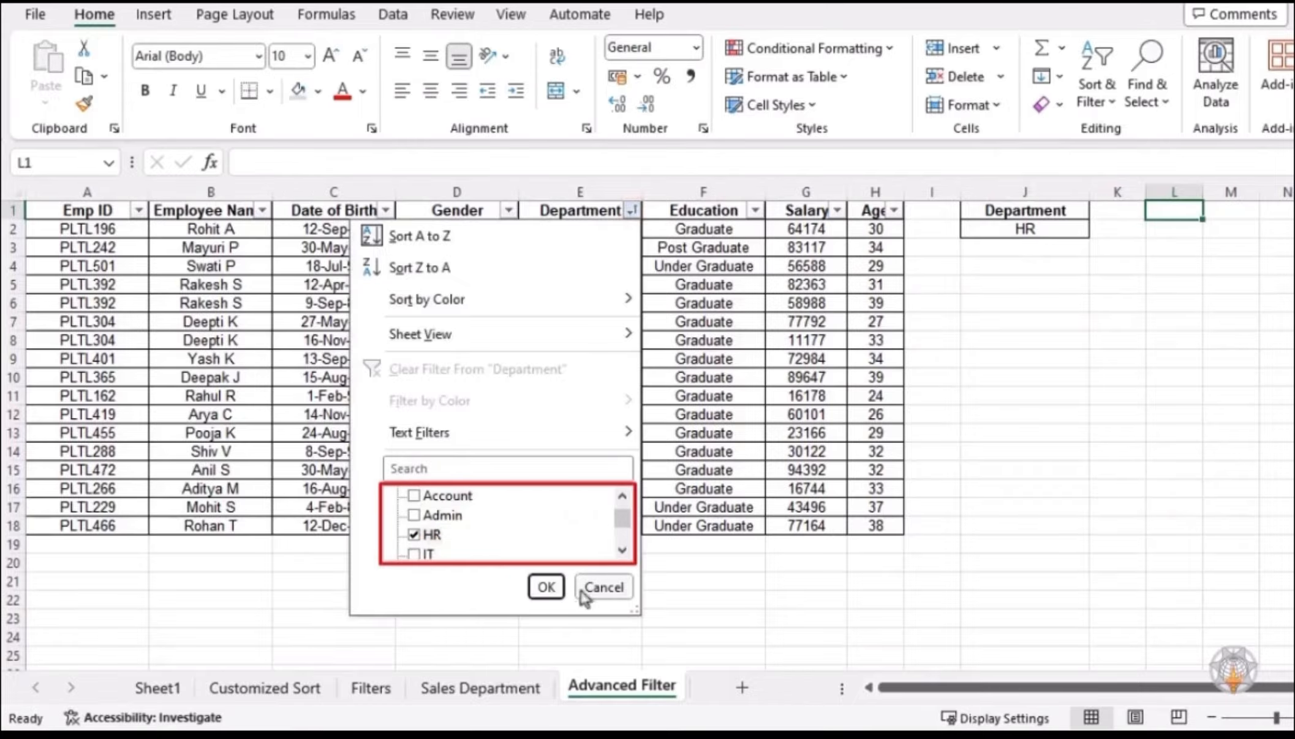
click(546, 587)
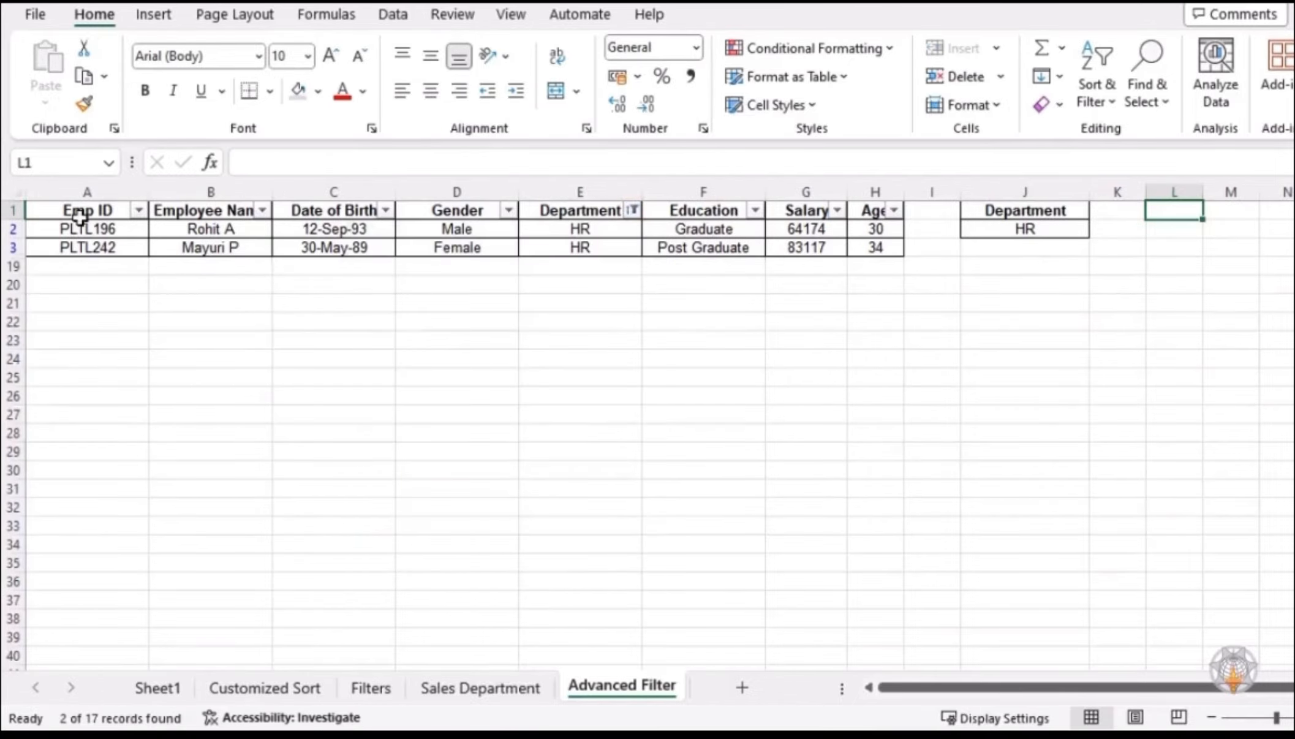
- Copy the filtered HR rows with their headers and paste them starting at L1
drag(79, 216, 875, 246)
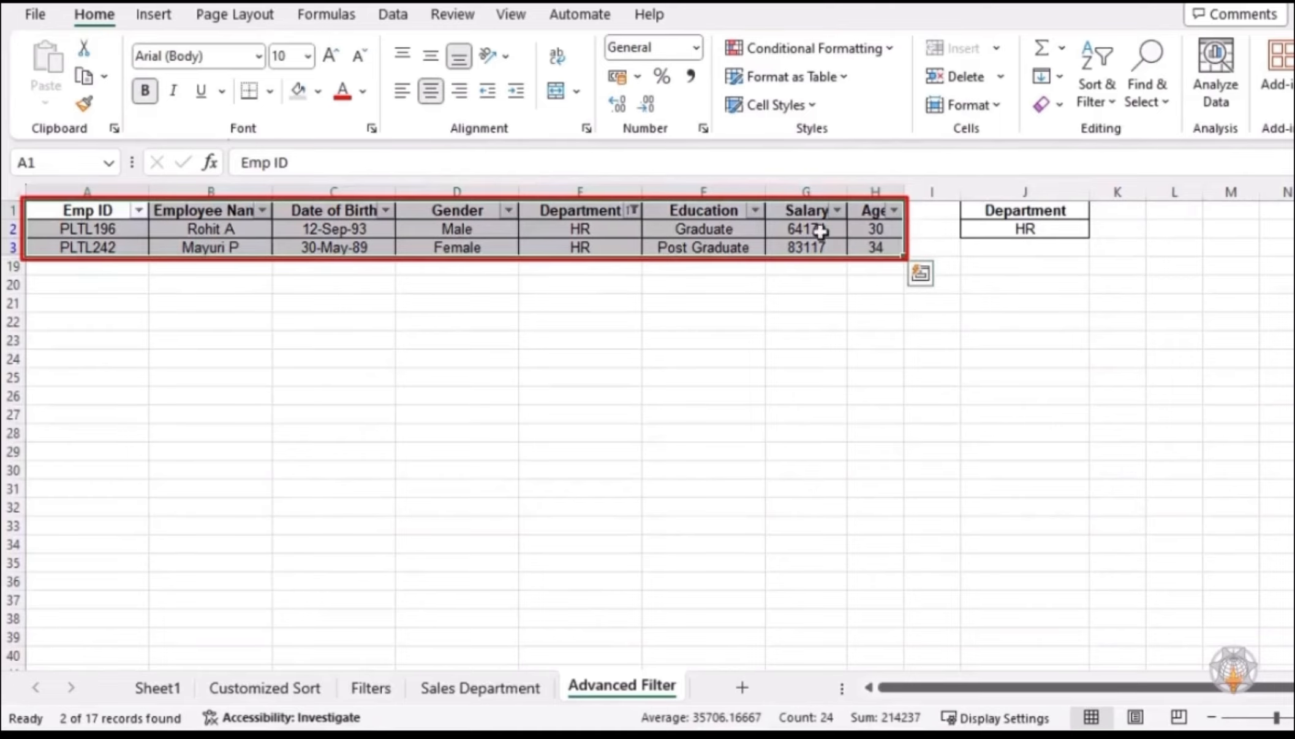
key(ctrl+c)
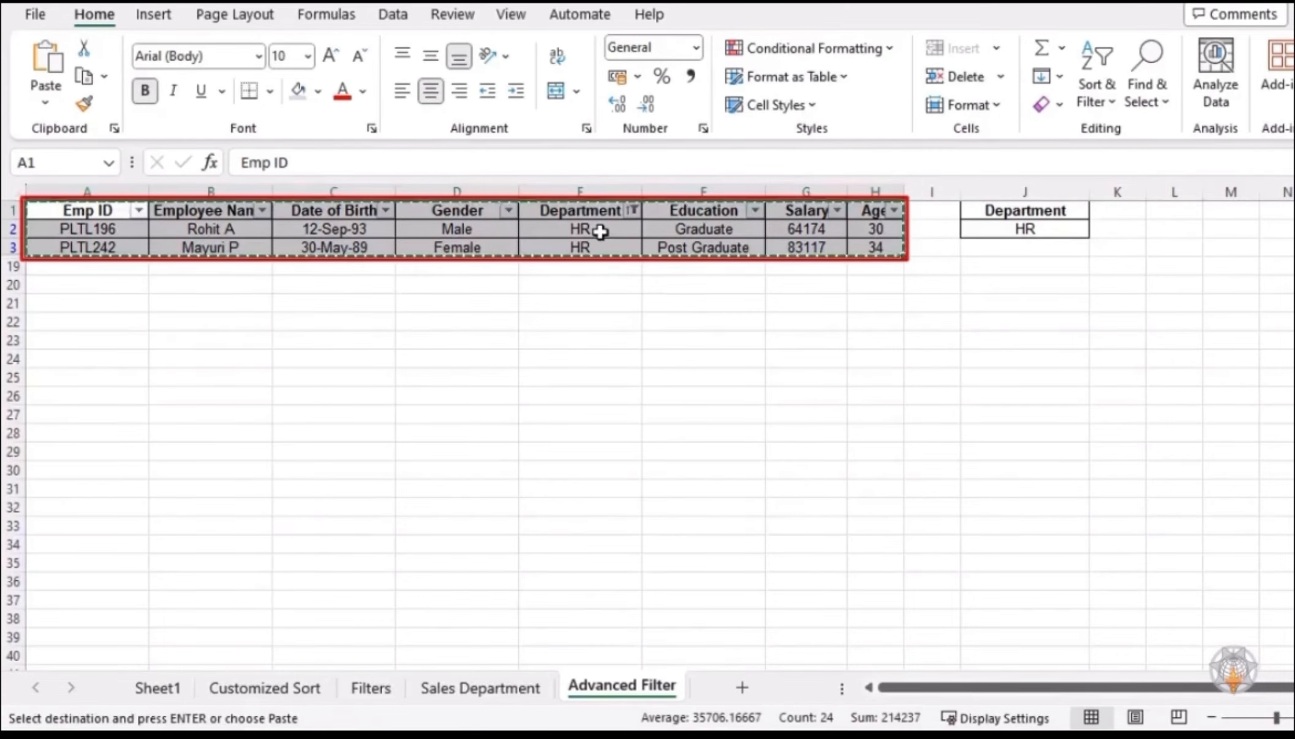
click(1179, 210)
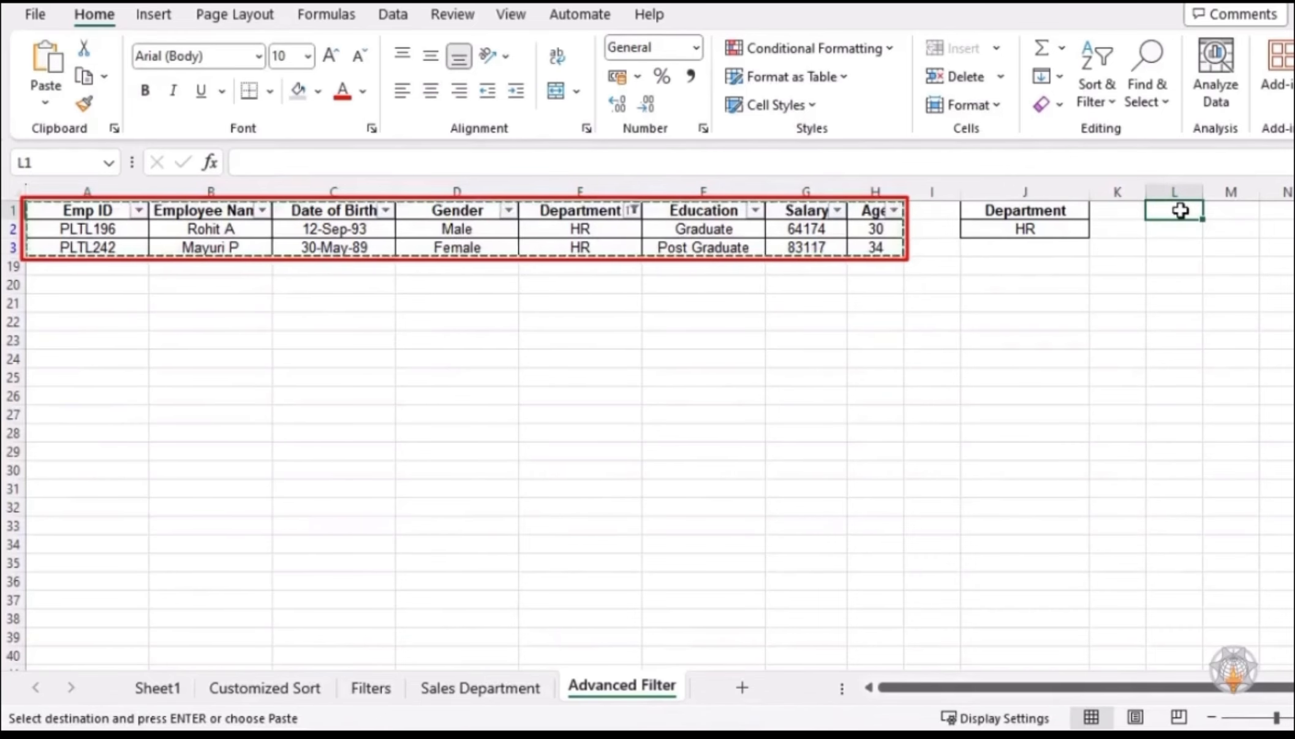
key(ctrl+v)
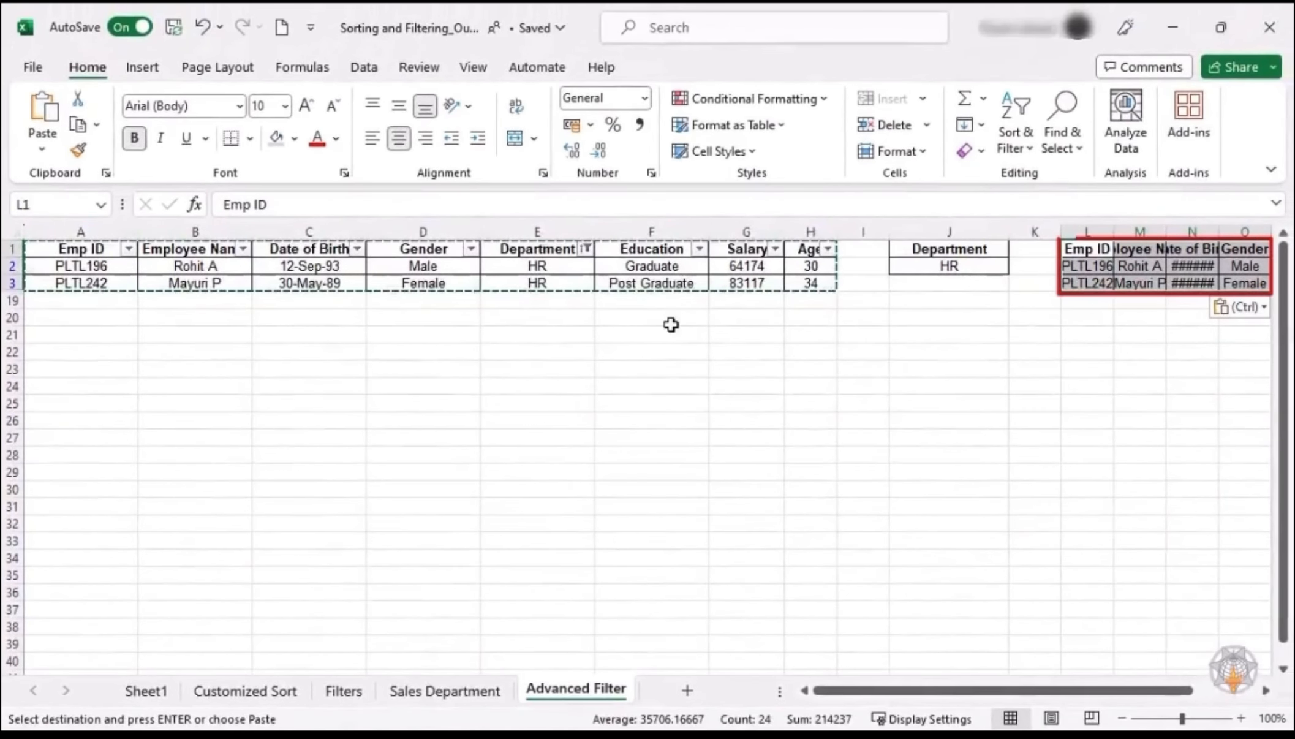
- Clear the HR filter from the Department column and filter it to show only Sales employees
click(586, 249)
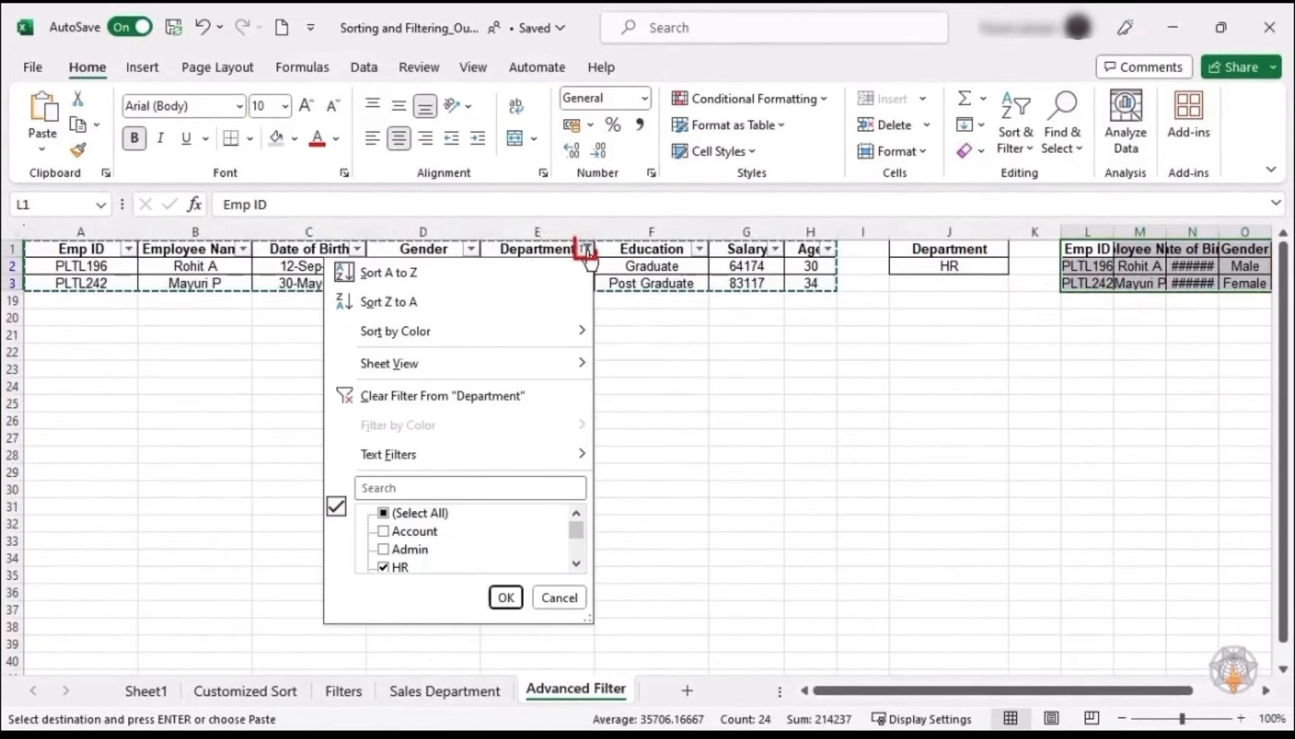
click(494, 404)
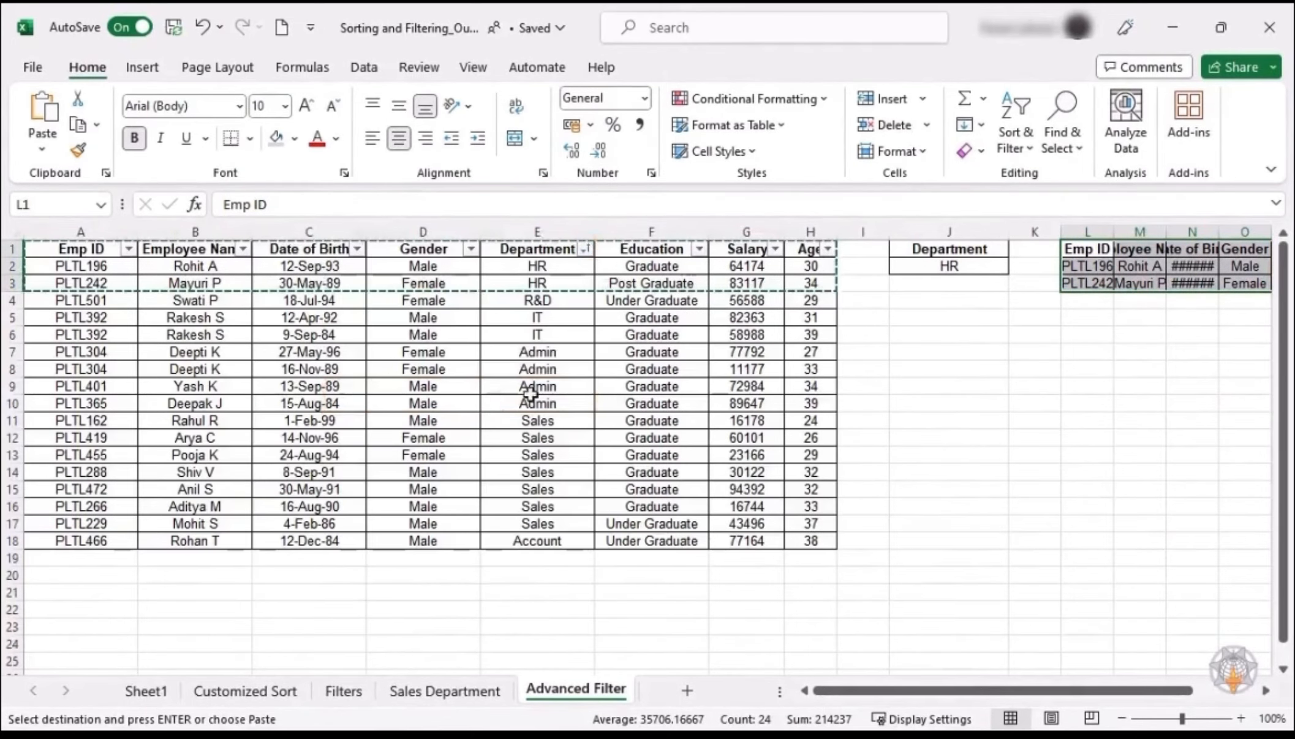
click(587, 249)
click(392, 501)
click(392, 603)
click(490, 664)
- Copy the filtered Sales rows with their headers to L1, and clear the Department filter to show all rows
drag(831, 370, 87, 224)
key(ctrl+c)
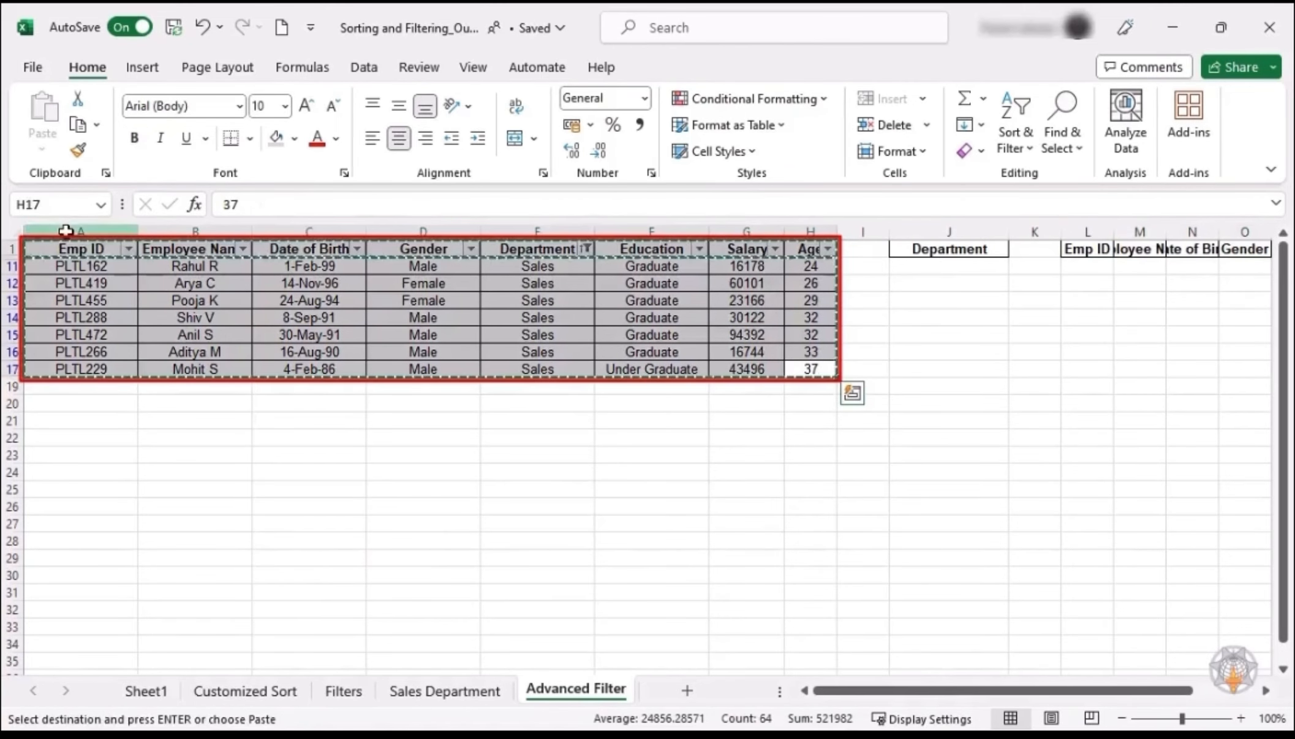
drag(539, 265, 539, 365)
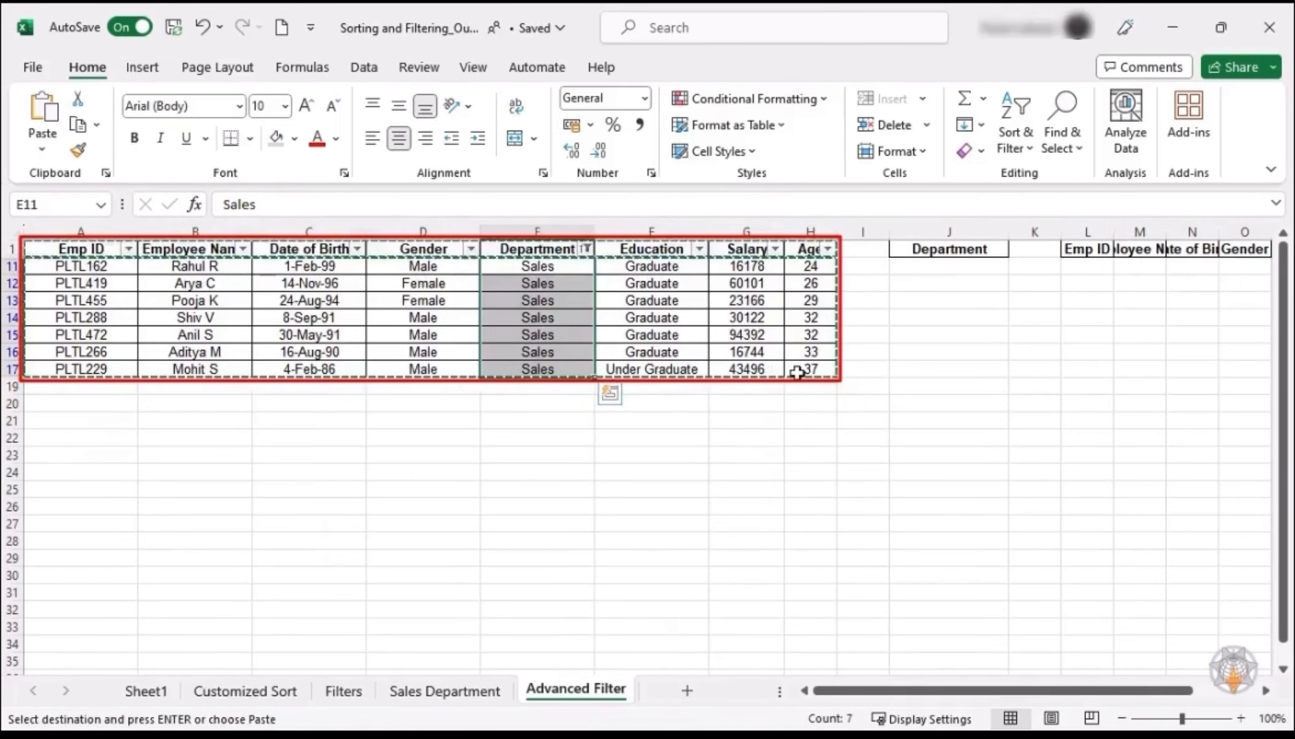
drag(797, 372, 49, 230)
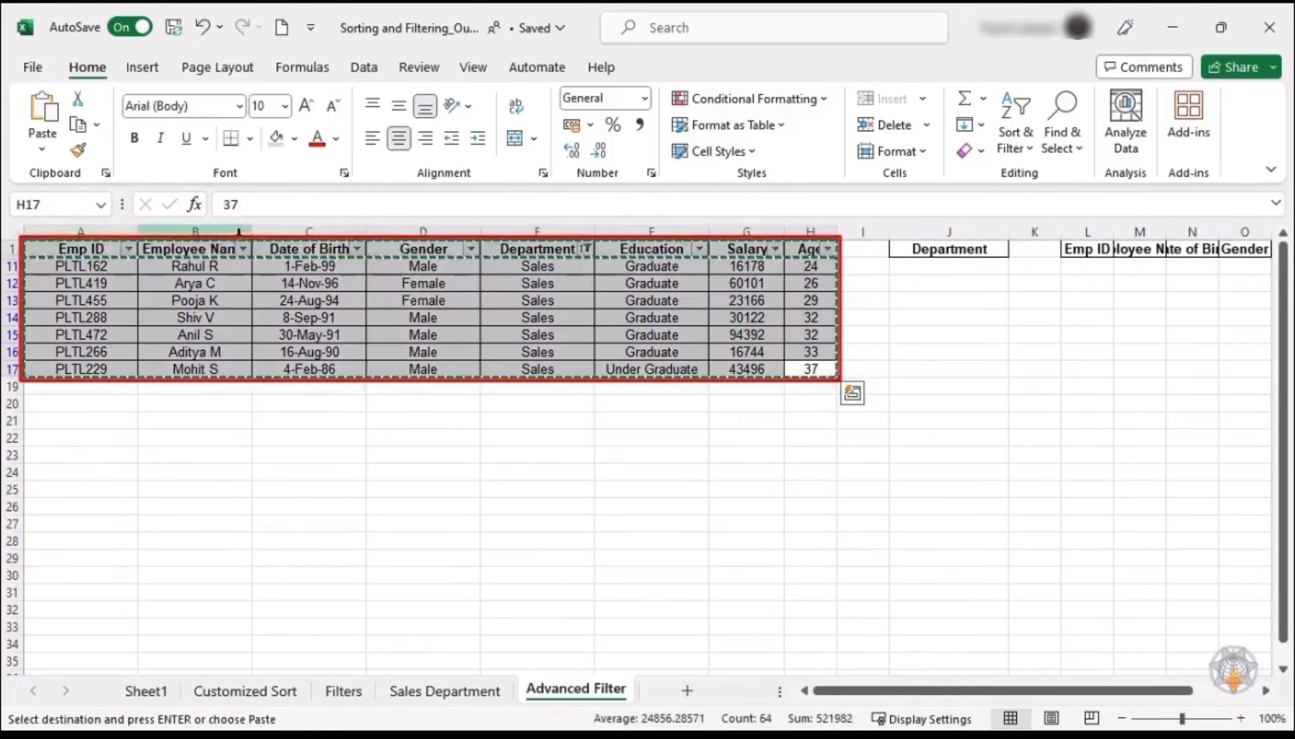
click(1066, 248)
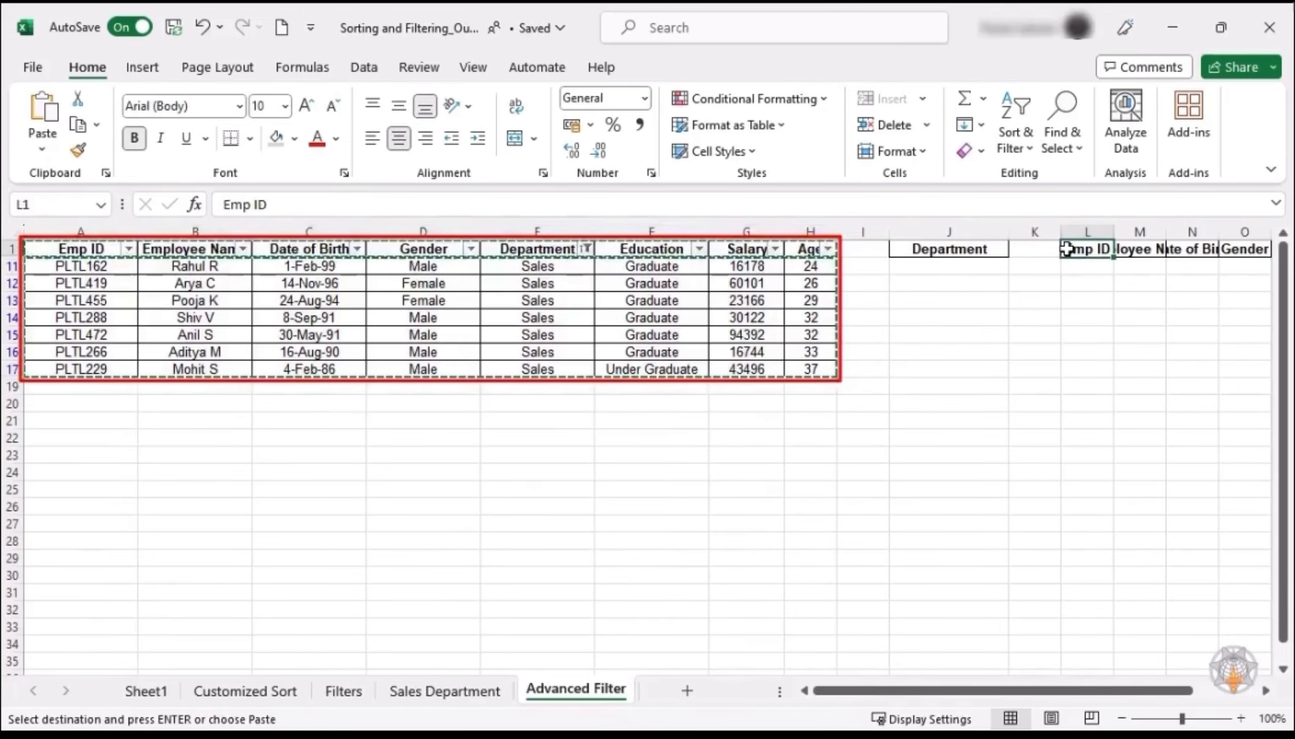
key(ctrl+v)
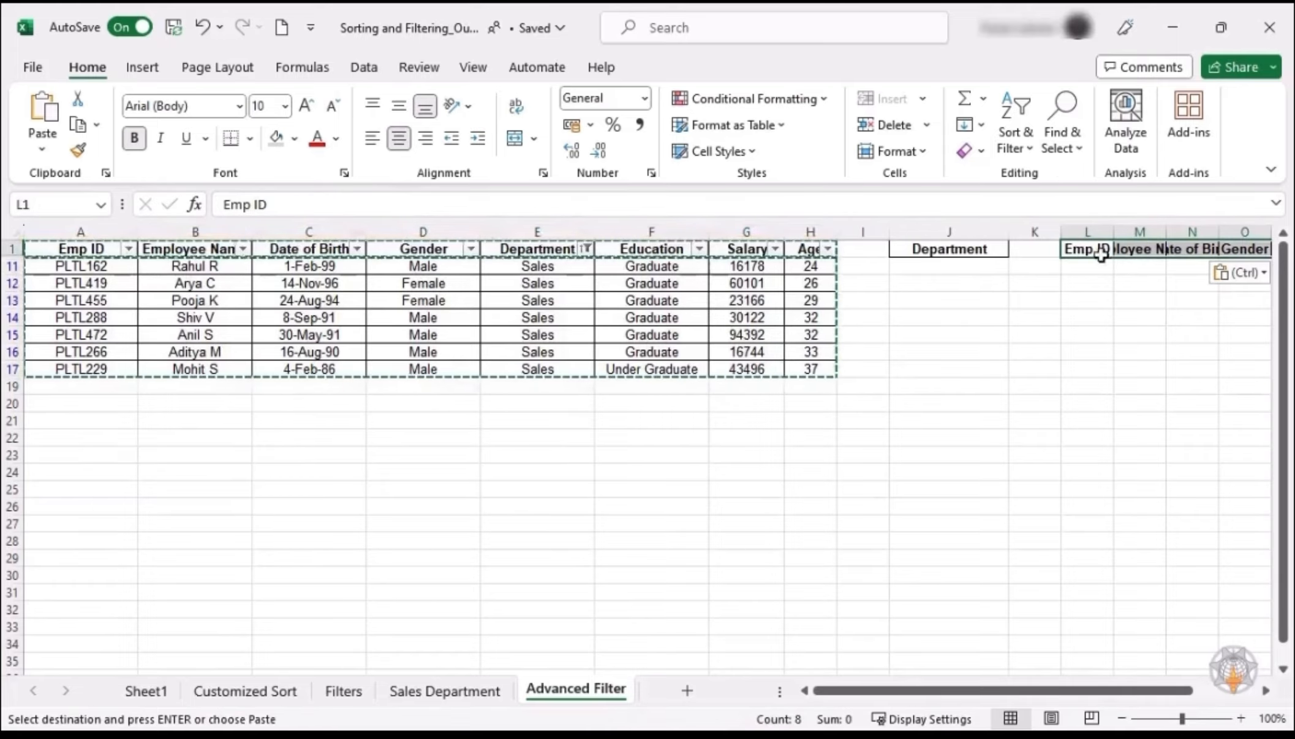
key(Escape)
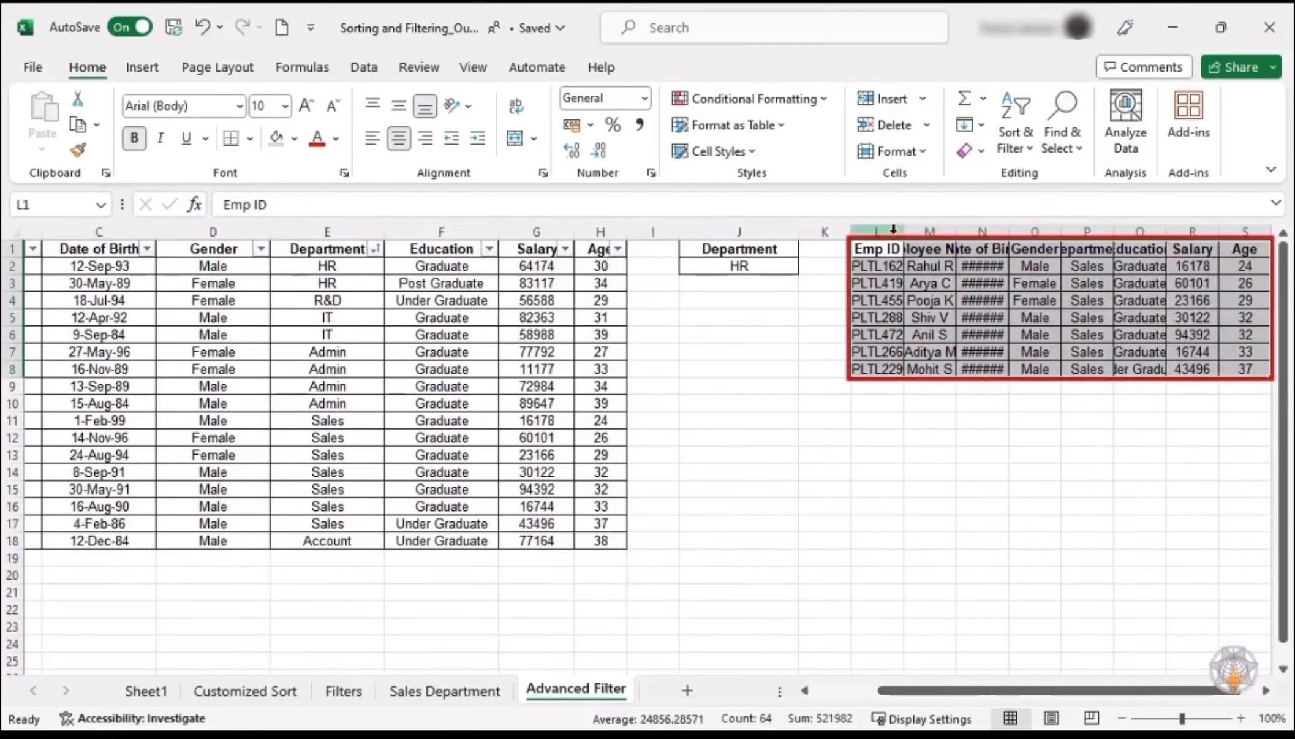
- Autofit the widths of columns L to S to the contents of the extracted Sales table
drag(894, 231, 1251, 232)
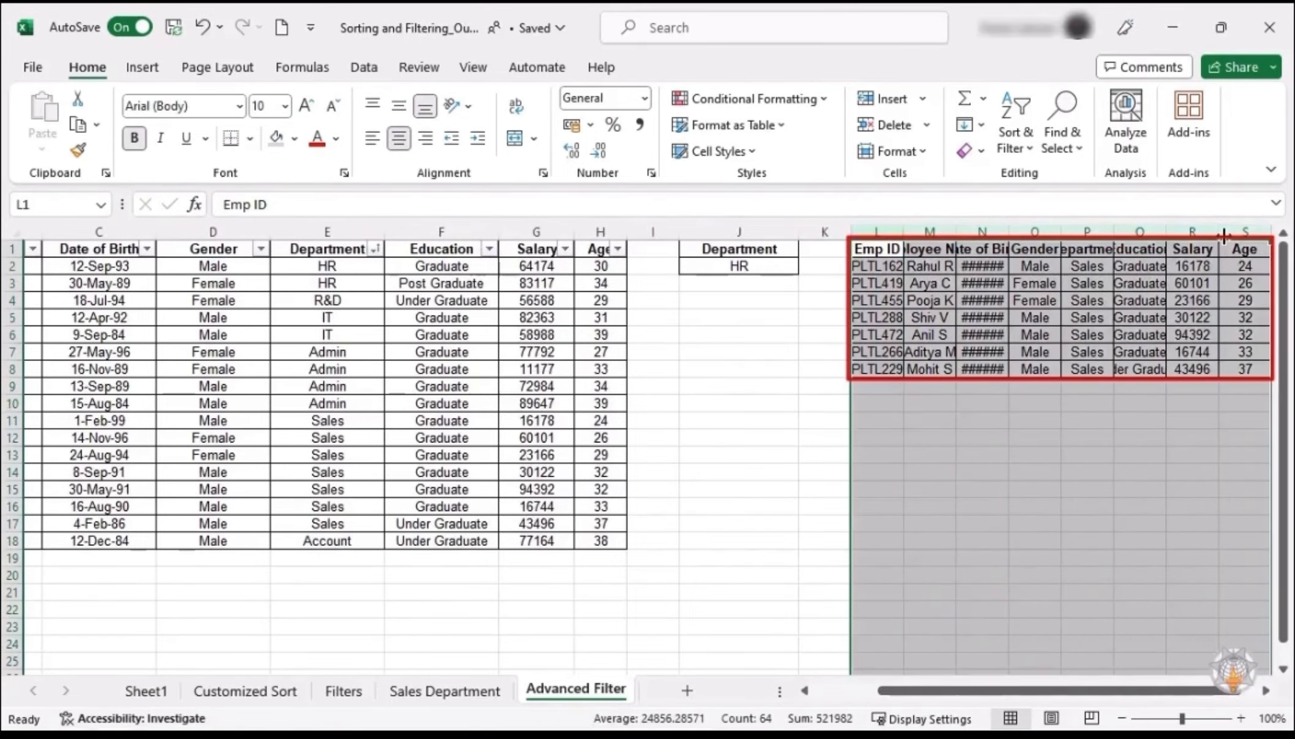
double_click(1224, 236)
click(1005, 319)
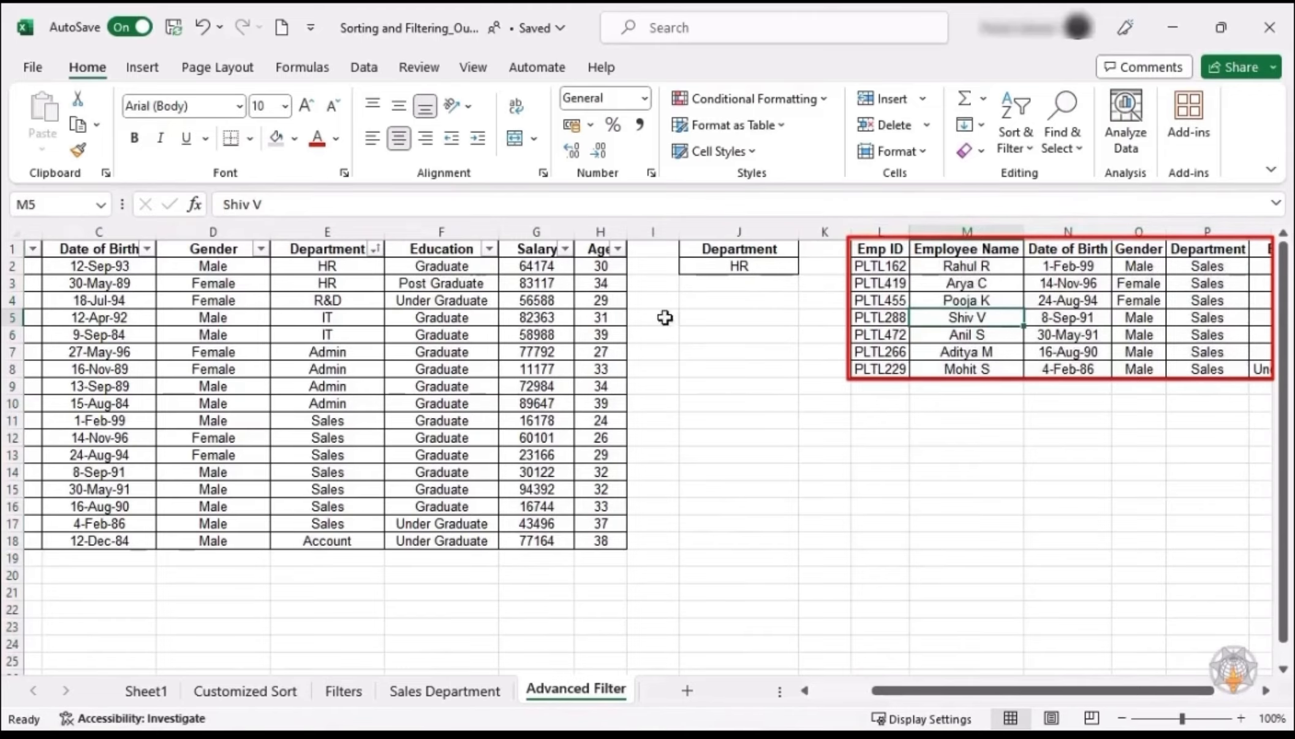
- Filter the Department column to show only Admin employees
drag(284, 315, 442, 421)
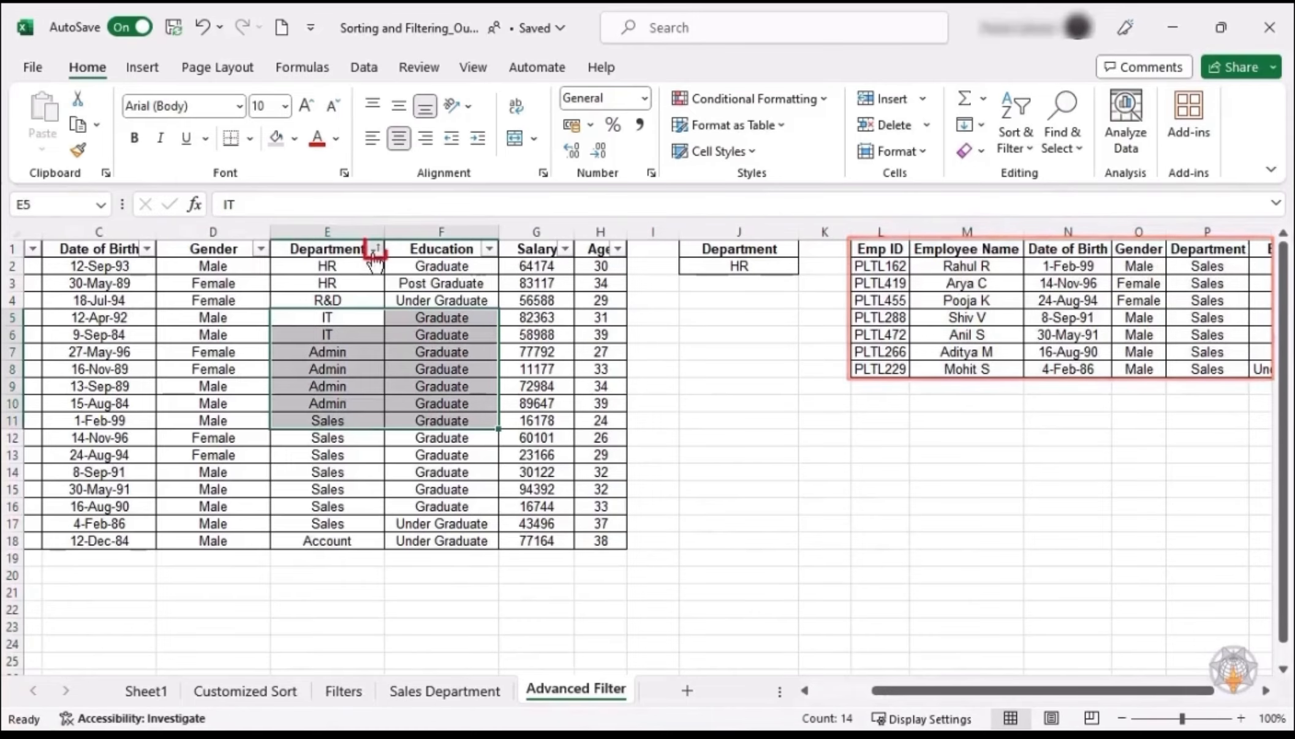
click(375, 248)
click(237, 518)
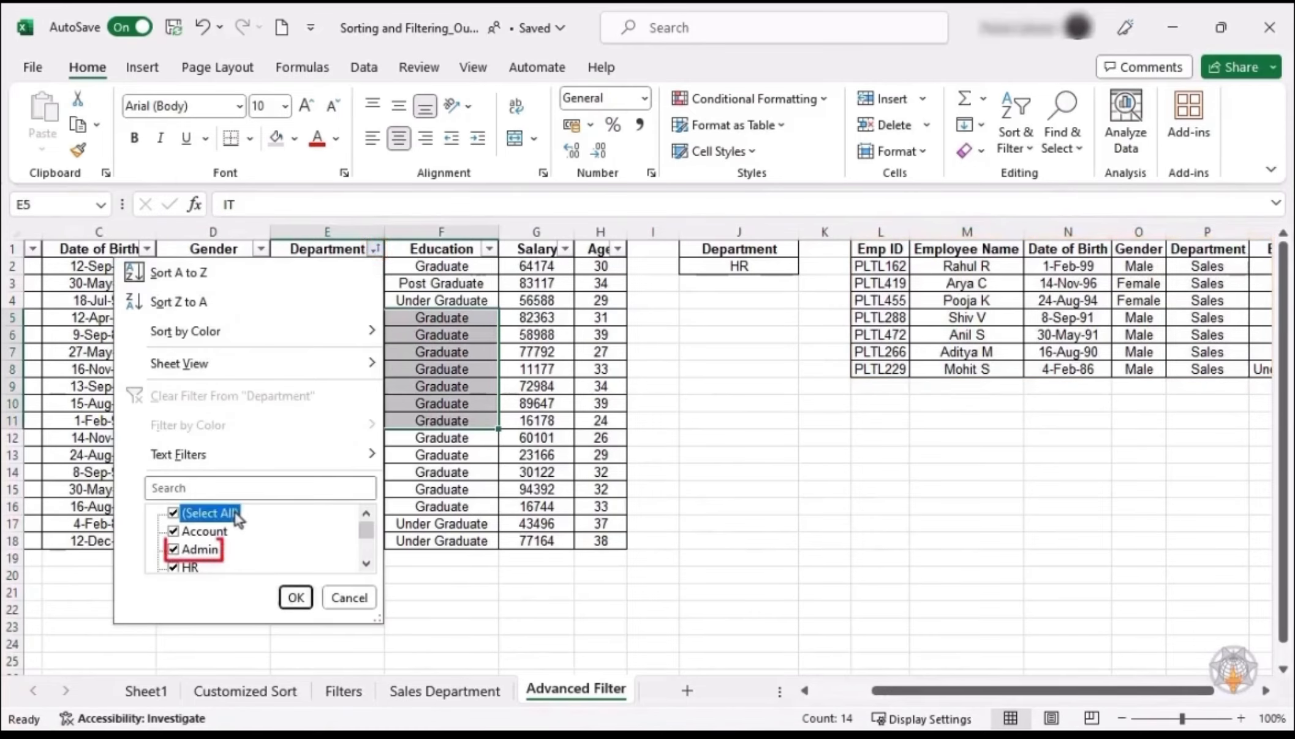
click(211, 551)
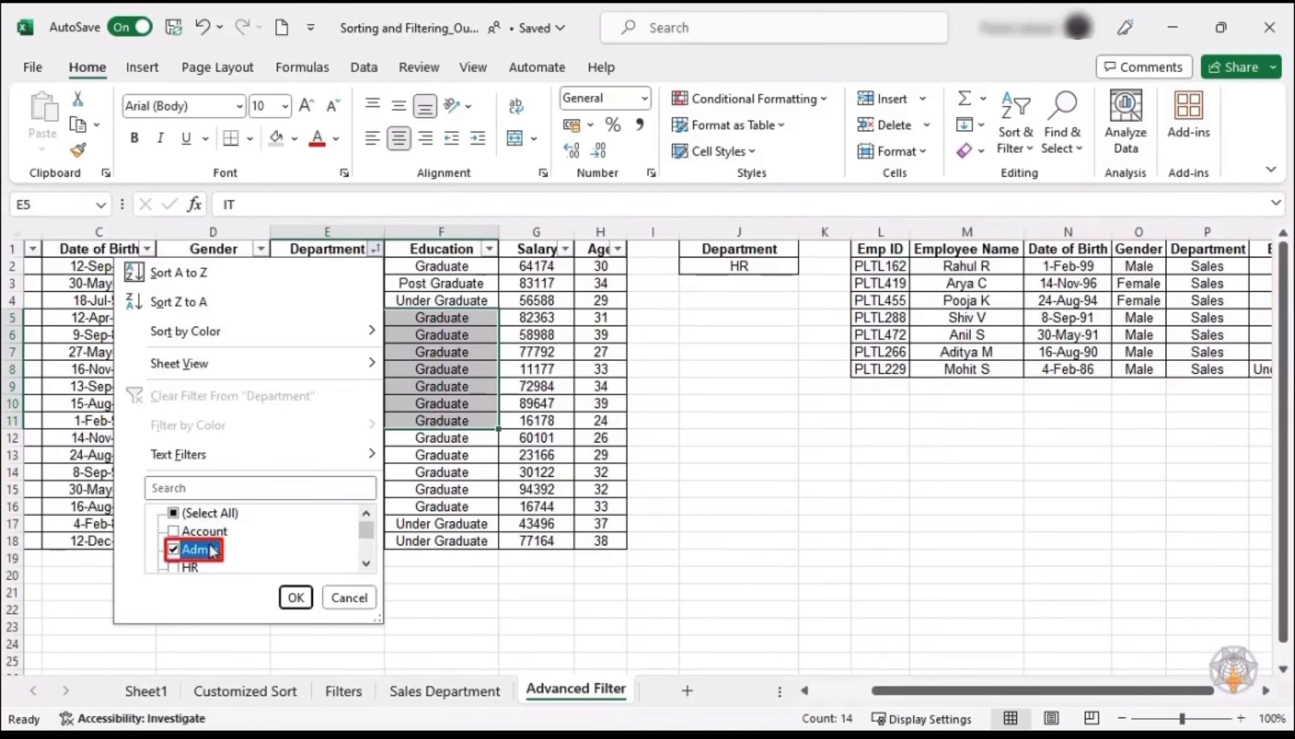
click(296, 597)
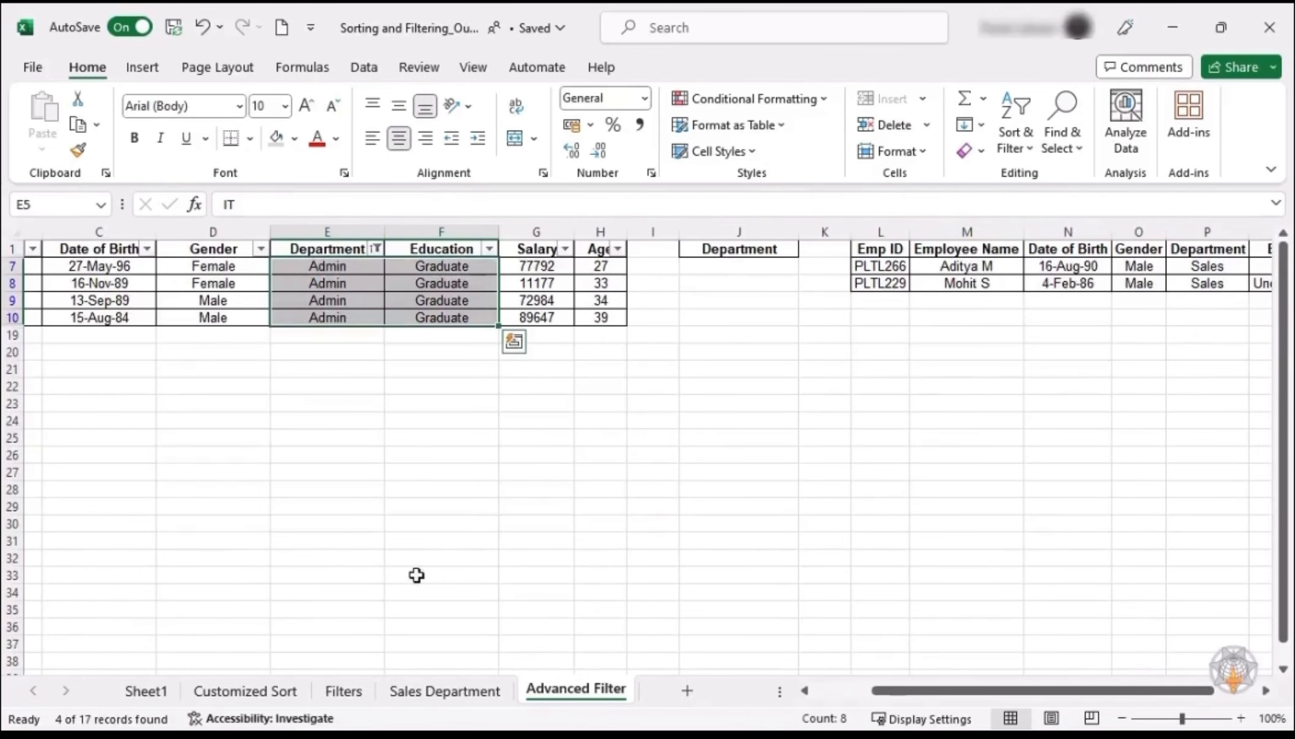
- Clear the filter from the Department column to show all employee rows
drag(873, 263, 1195, 283)
drag(763, 264, 1238, 283)
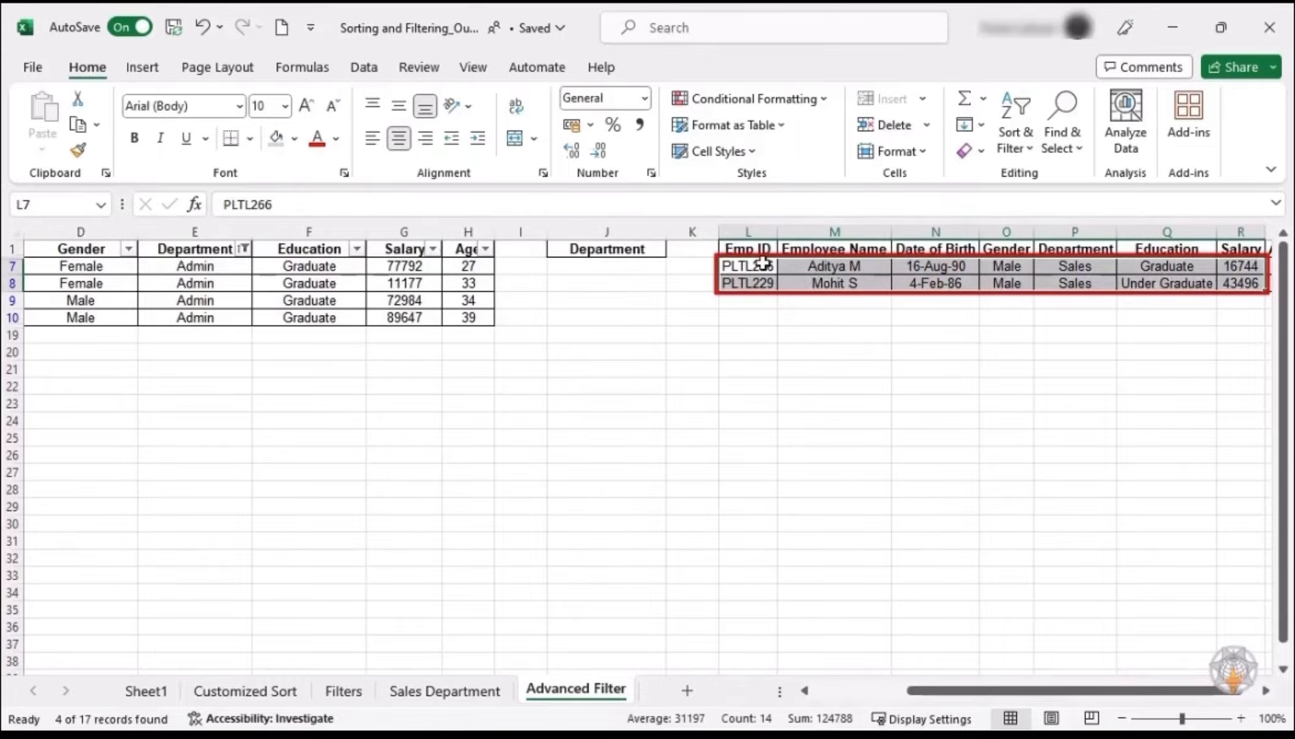
drag(763, 265, 1262, 275)
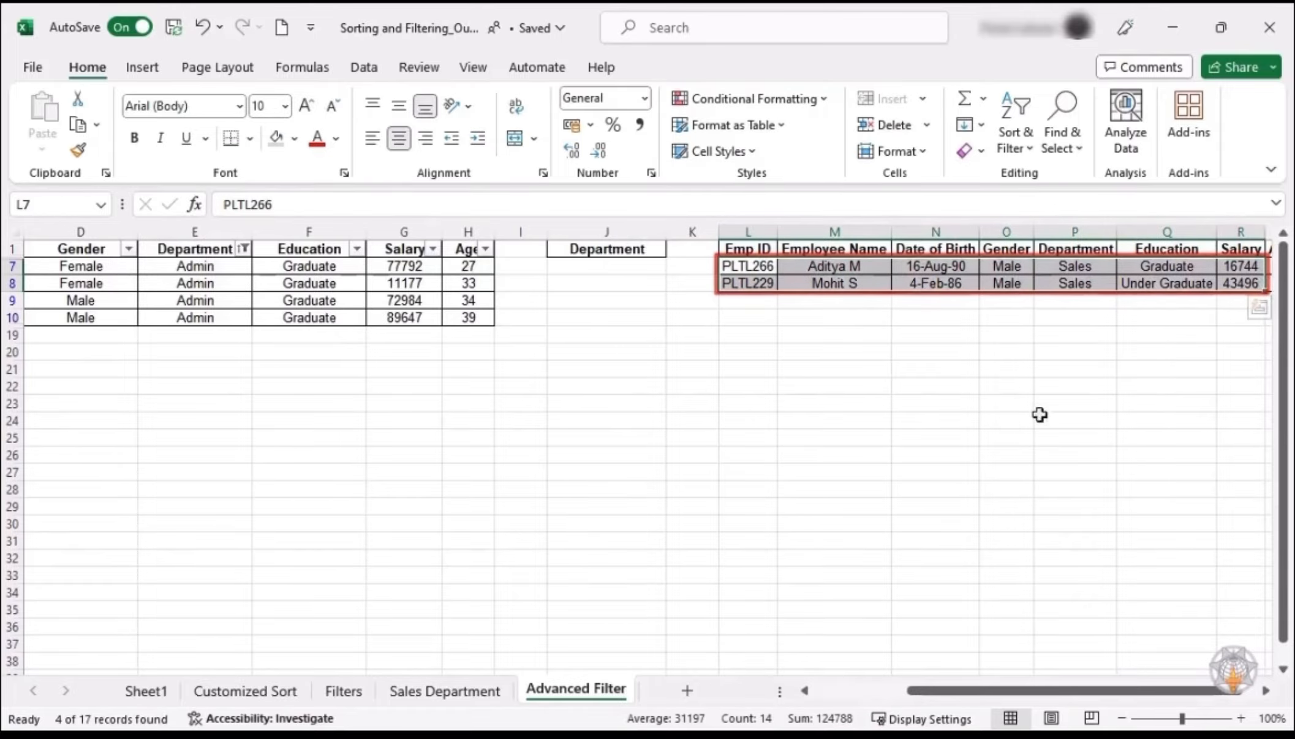
drag(1046, 691, 796, 697)
drag(1094, 248, 1191, 282)
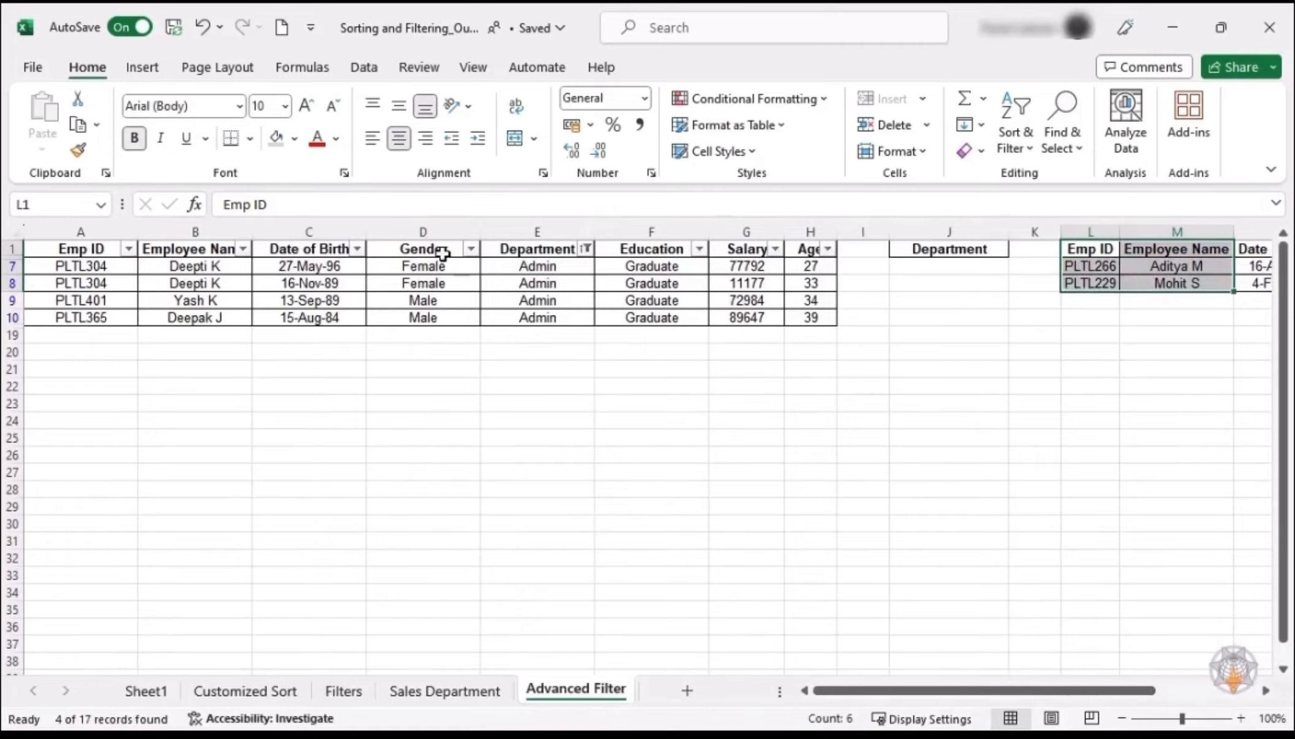
drag(441, 252, 769, 316)
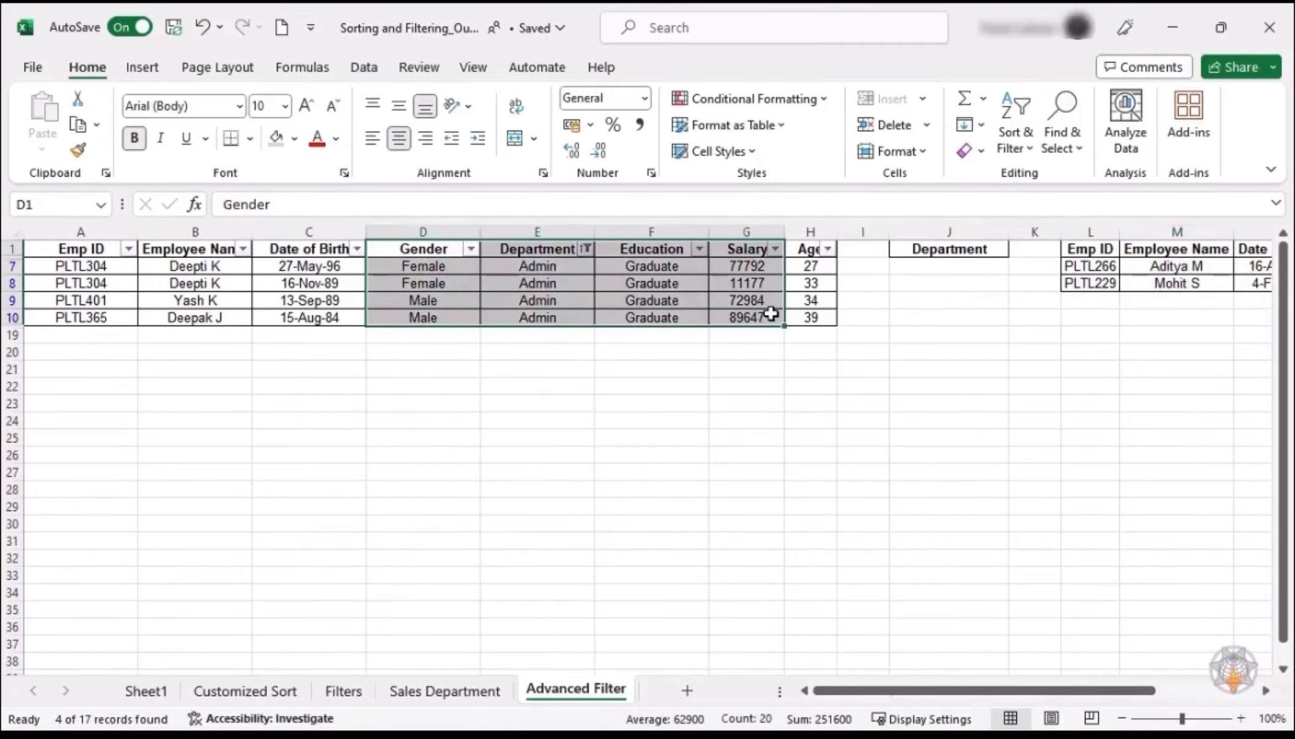
click(585, 253)
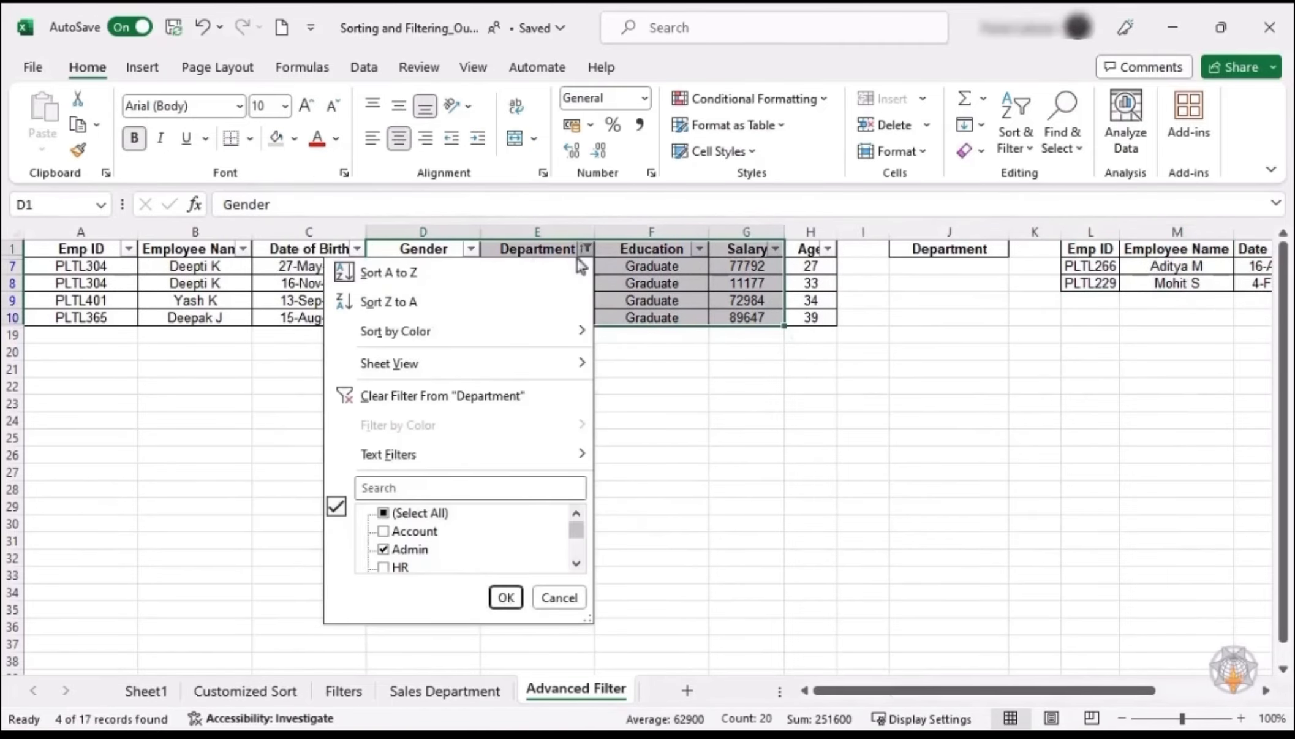
click(512, 395)
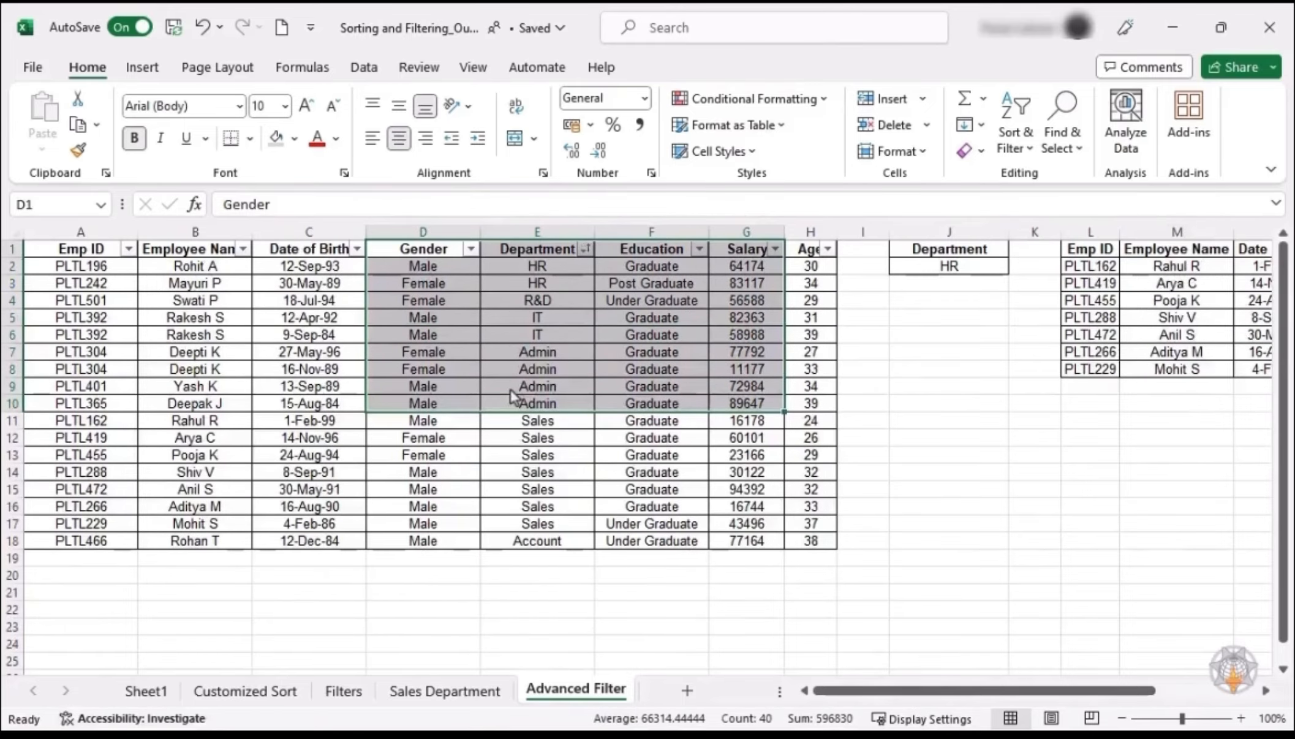
click(539, 371)
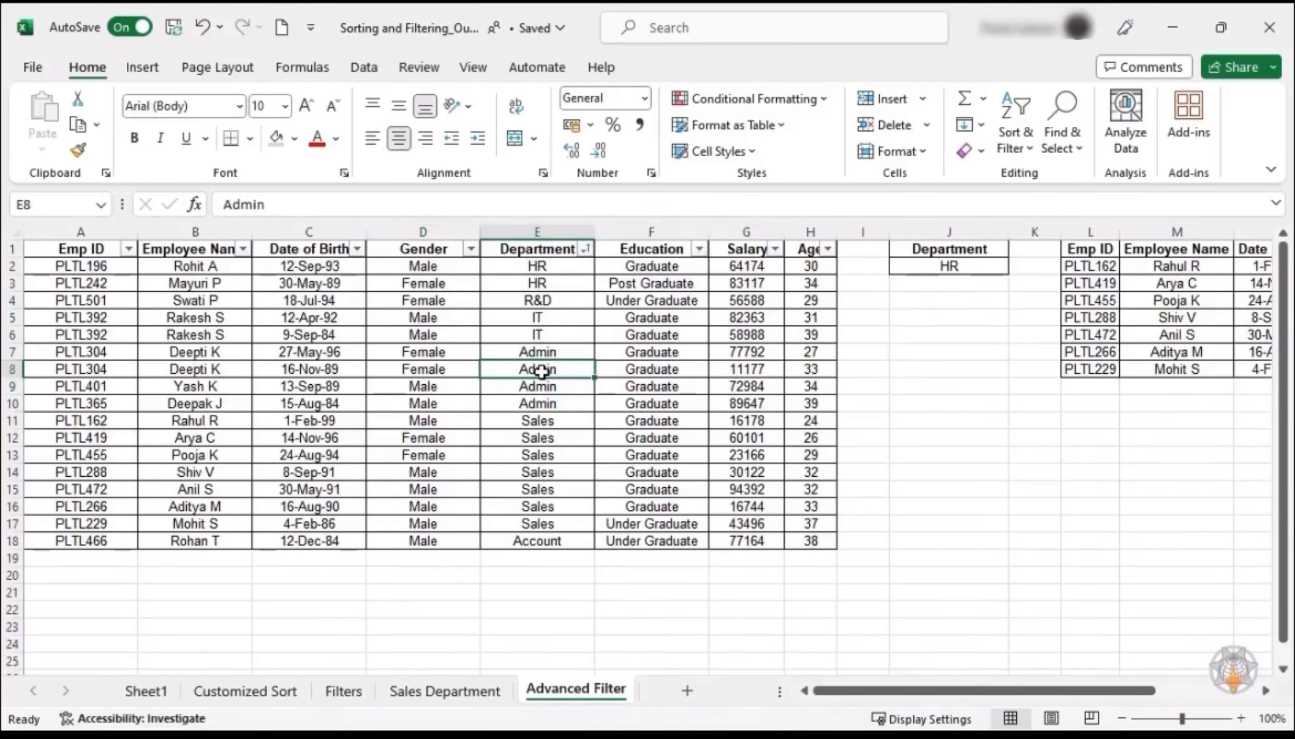
- Delete columns L to S containing the extracted Sales table
scroll(541, 371, right, 3)
drag(721, 231, 1251, 235)
right_click(1253, 232)
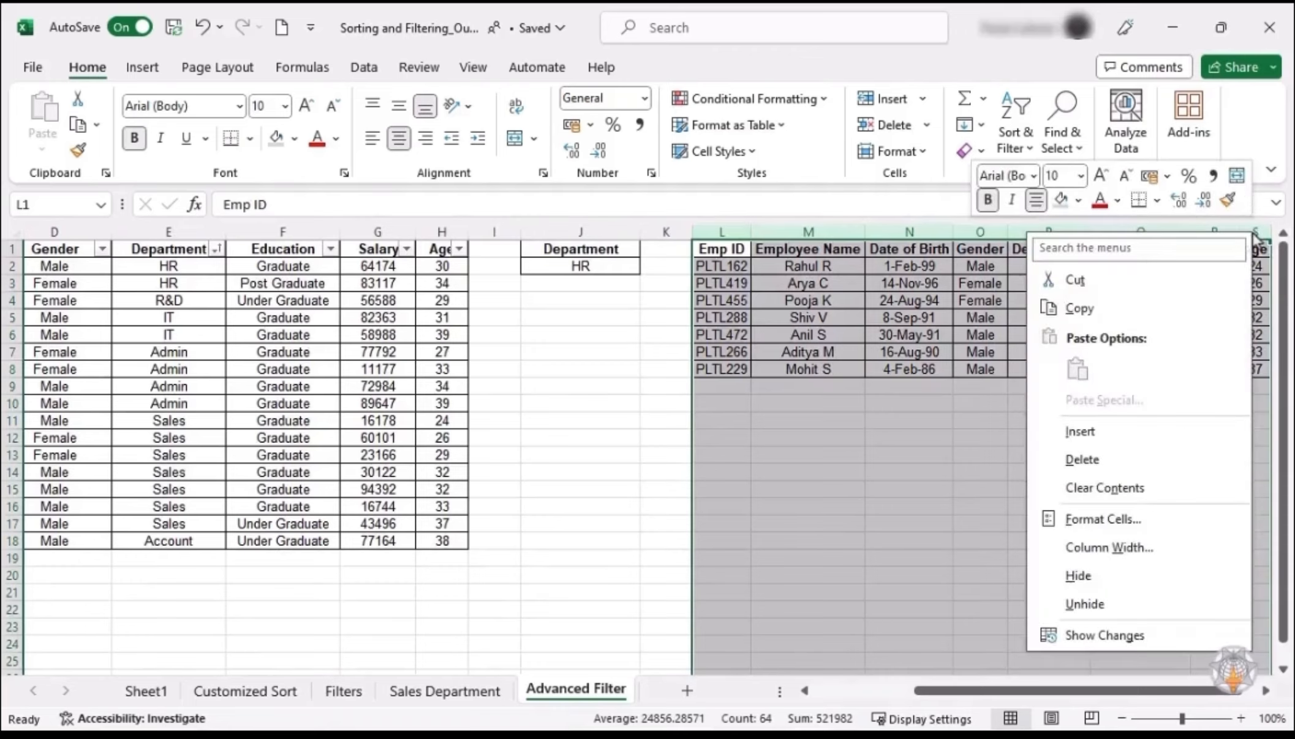
click(1128, 466)
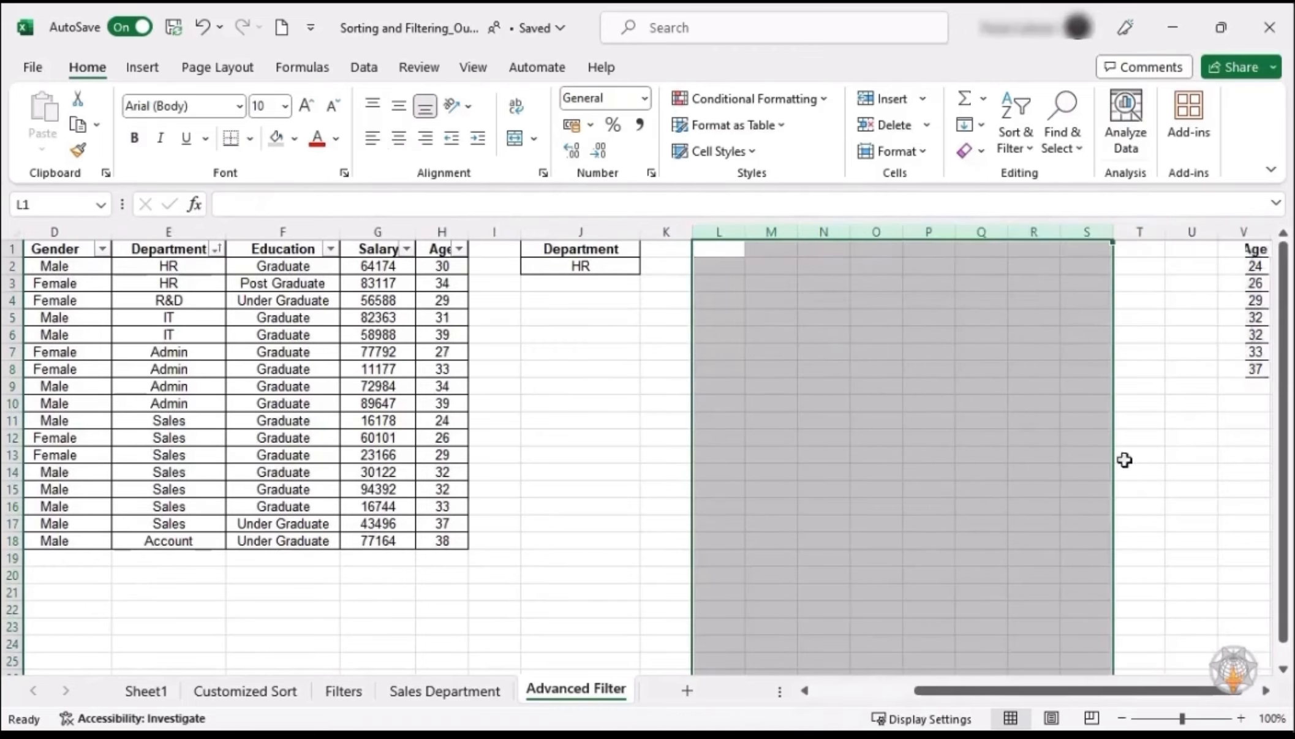
- Start an Advanced Filter on the employee table A1:H18 and choose to copy the results to another location
drag(1082, 699, 848, 698)
mouse_move(75, 245)
mouse_down()
mouse_move(422, 319)
mouse_move(787, 532)
mouse_up()
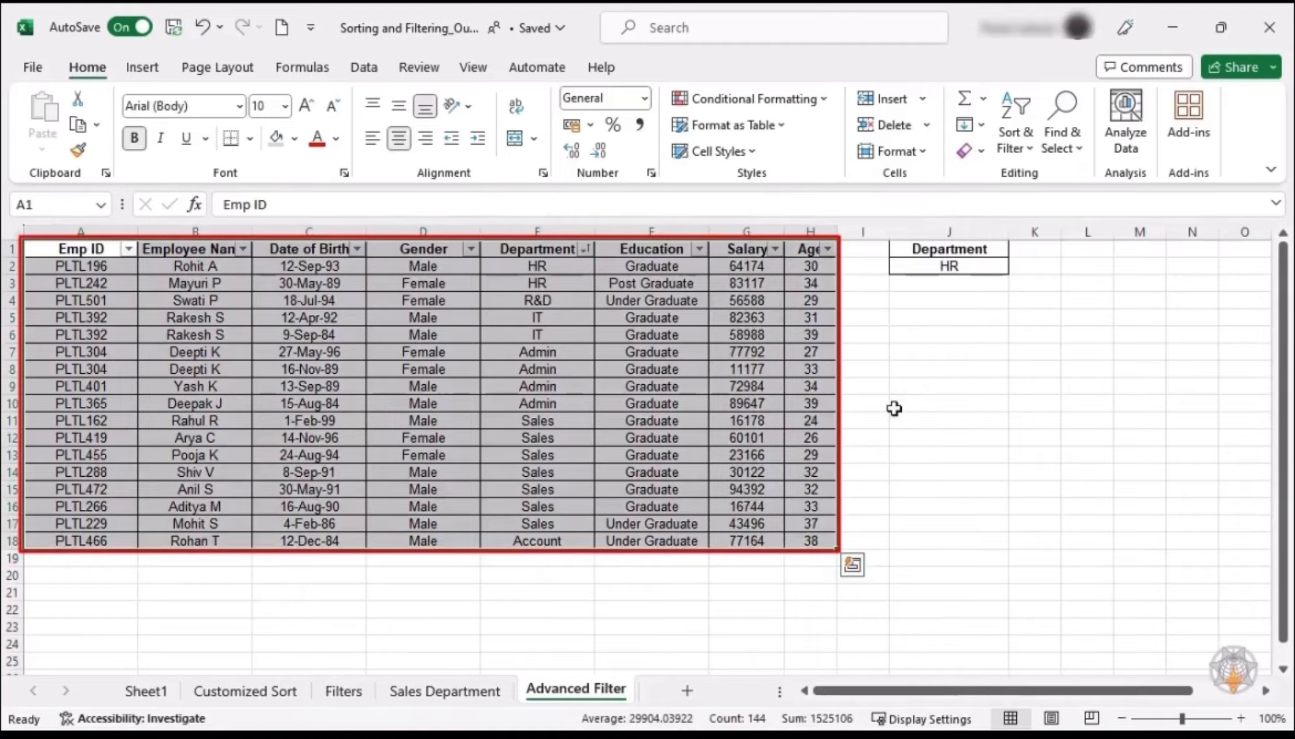
drag(948, 250, 949, 262)
click(1094, 245)
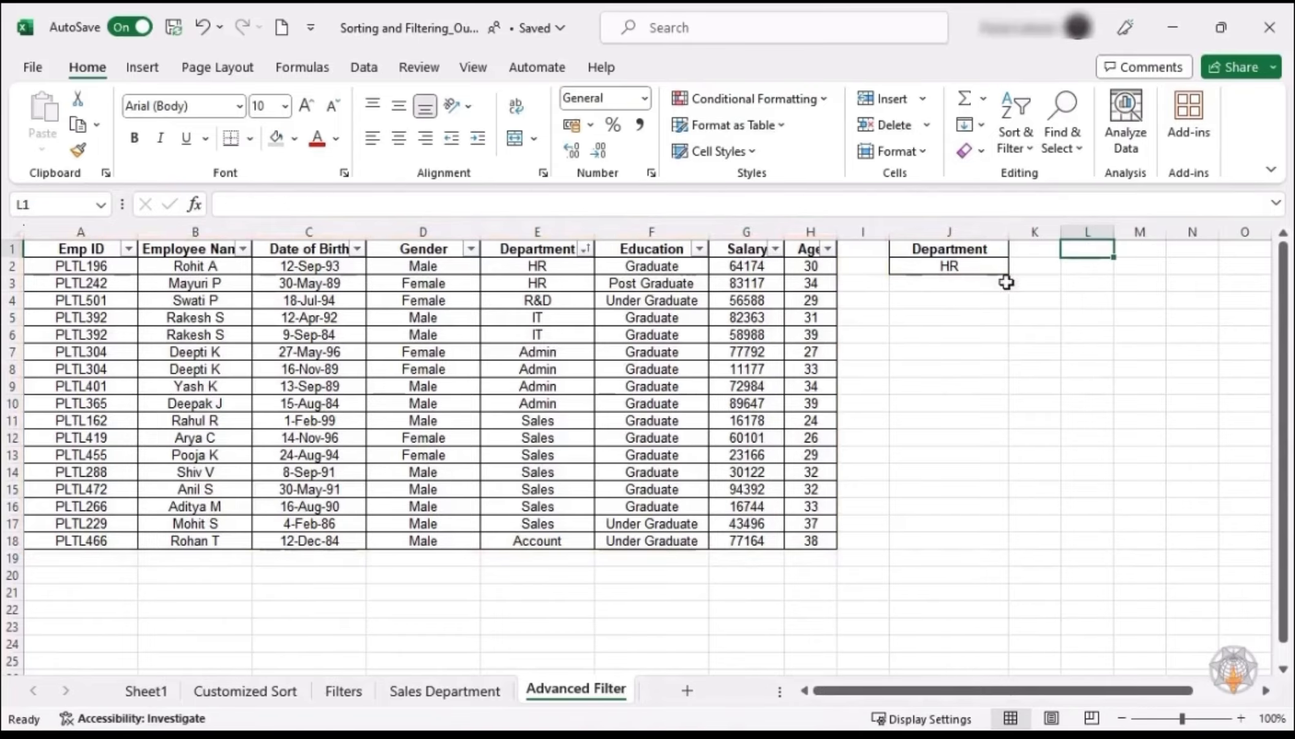
click(414, 366)
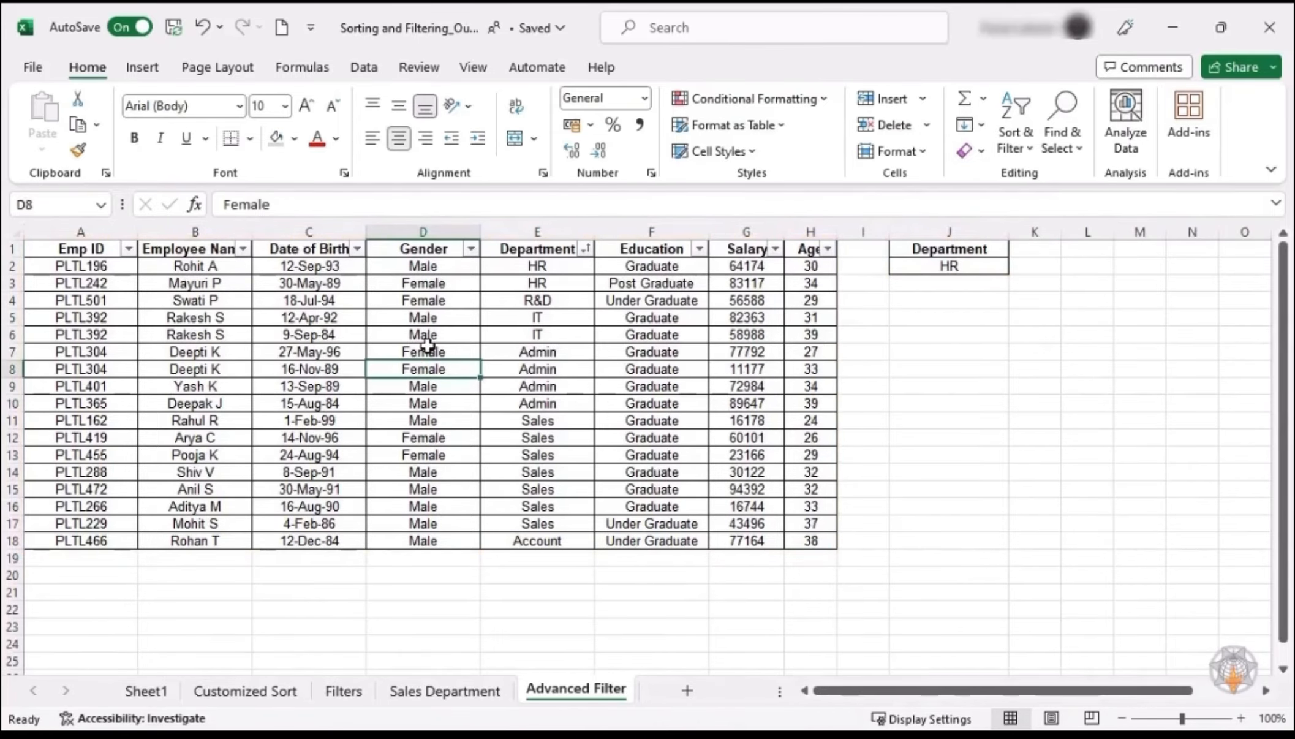
click(365, 75)
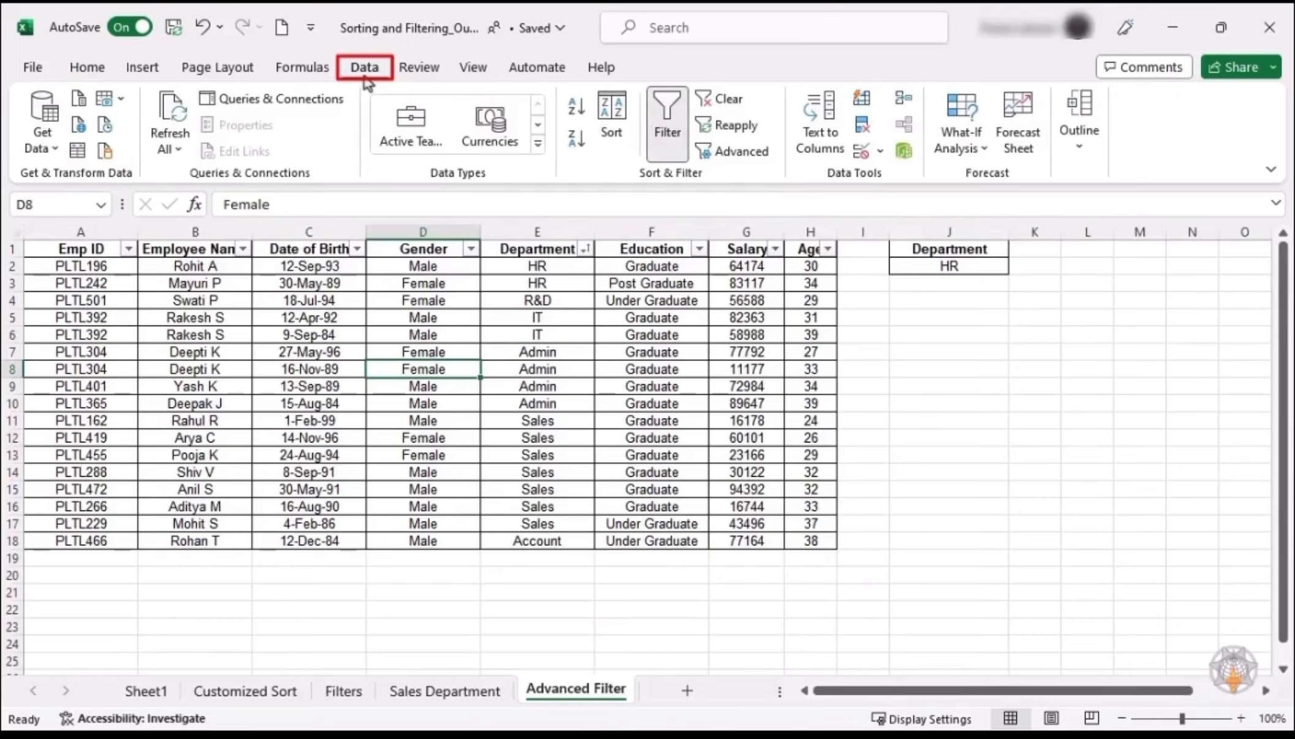
click(722, 159)
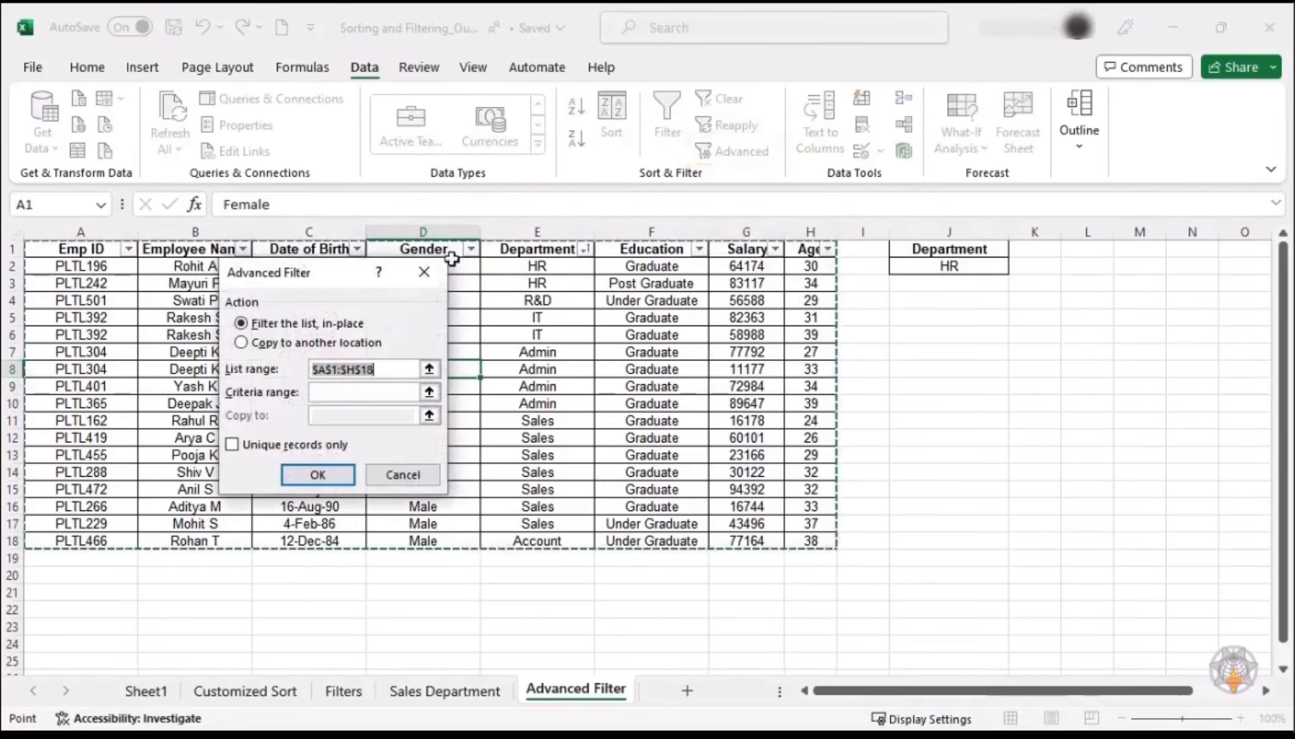
drag(315, 276, 606, 218)
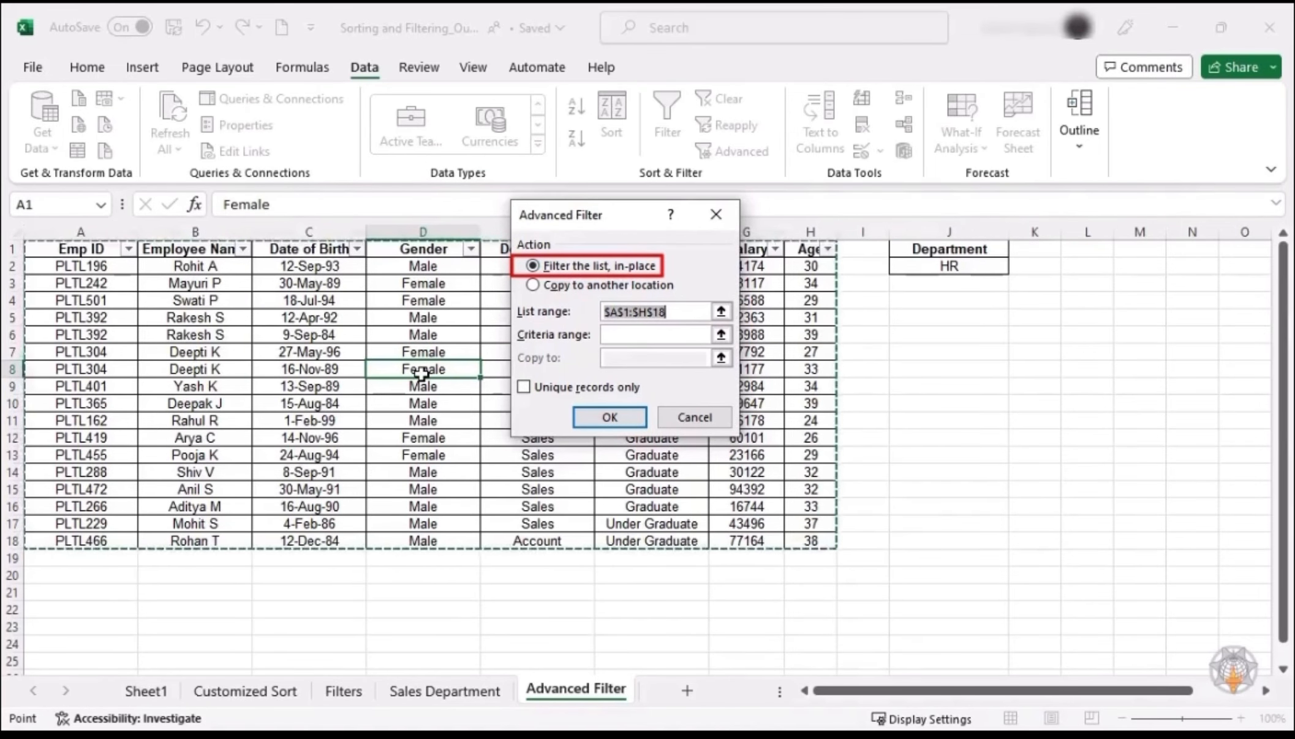
click(533, 286)
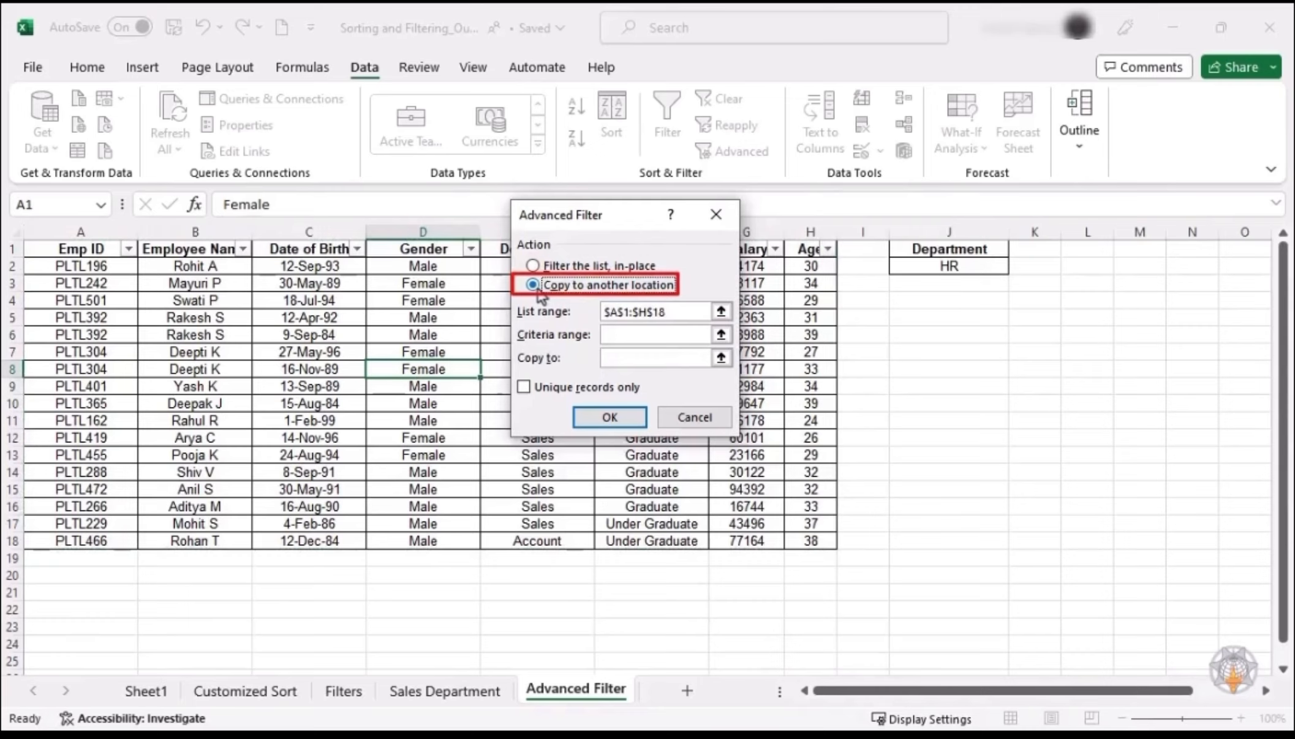
click(684, 316)
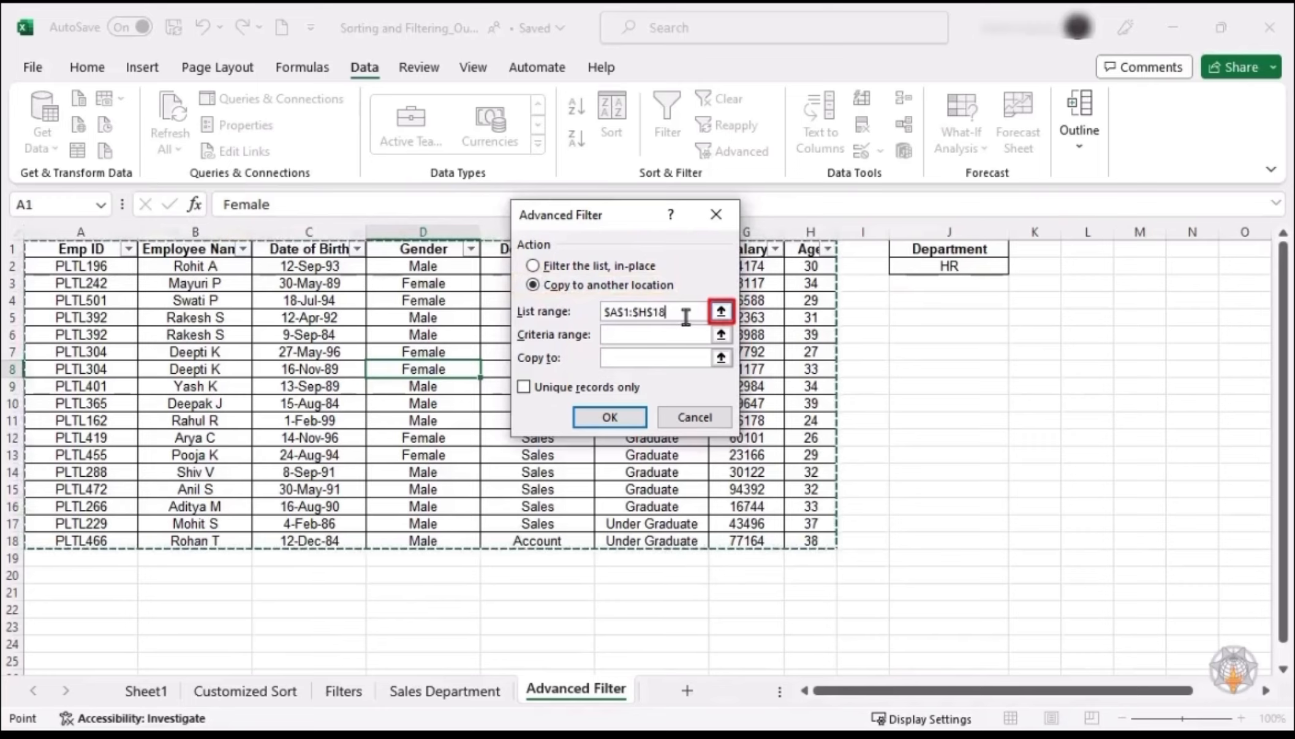
- Set the criteria range to J1:J2 and the output to L1, and run the Advanced Filter
click(678, 334)
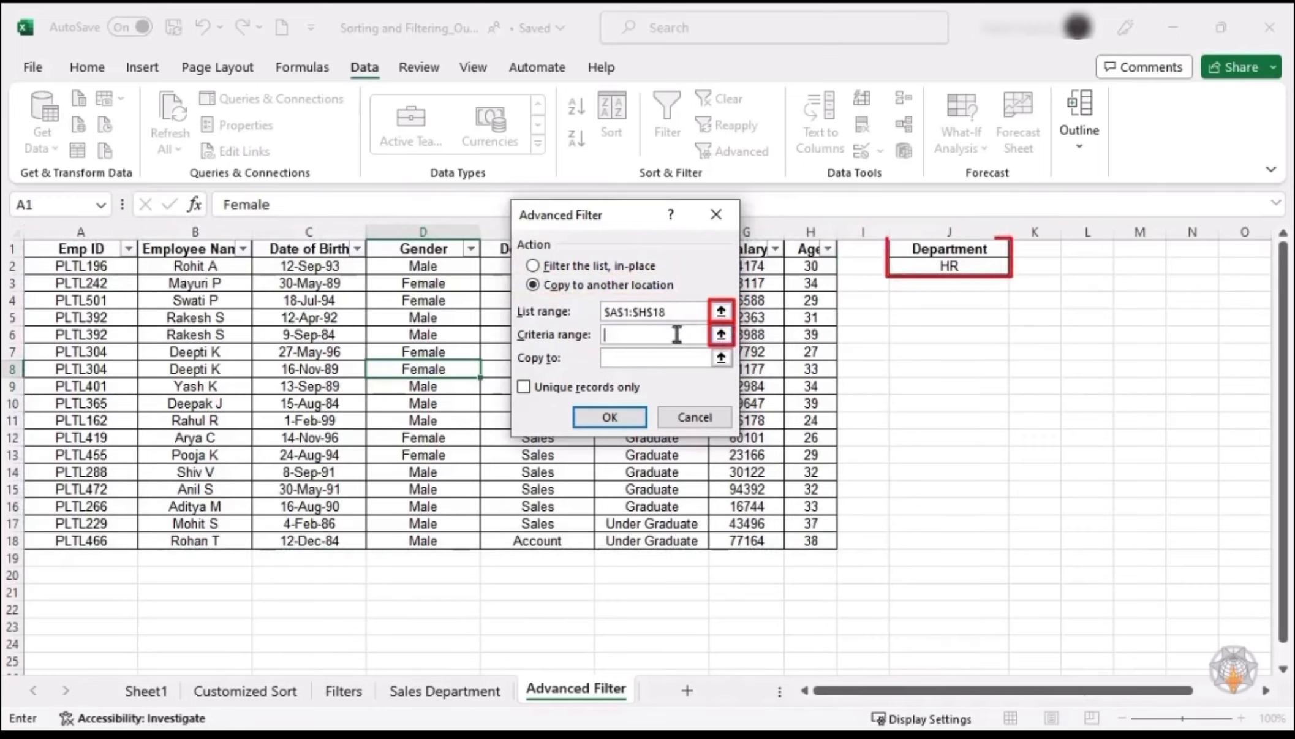
drag(912, 256, 949, 267)
click(654, 358)
click(1083, 254)
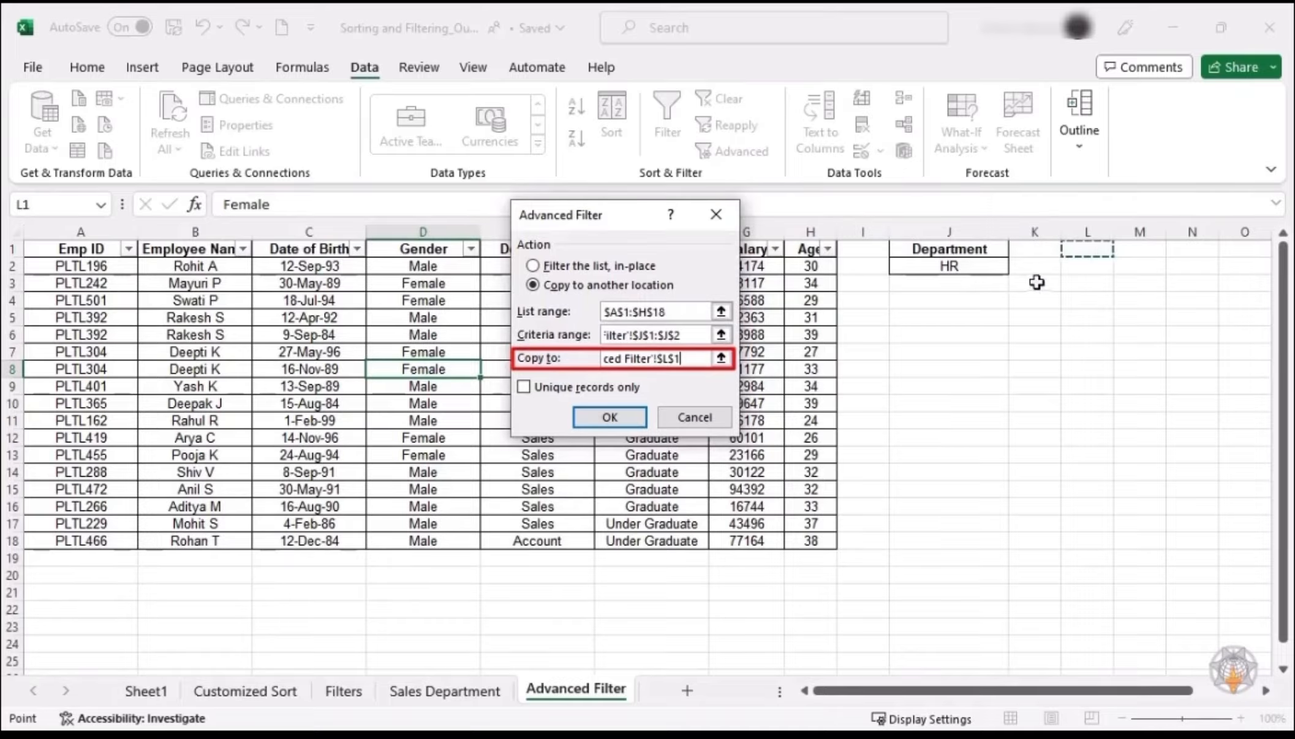
click(626, 418)
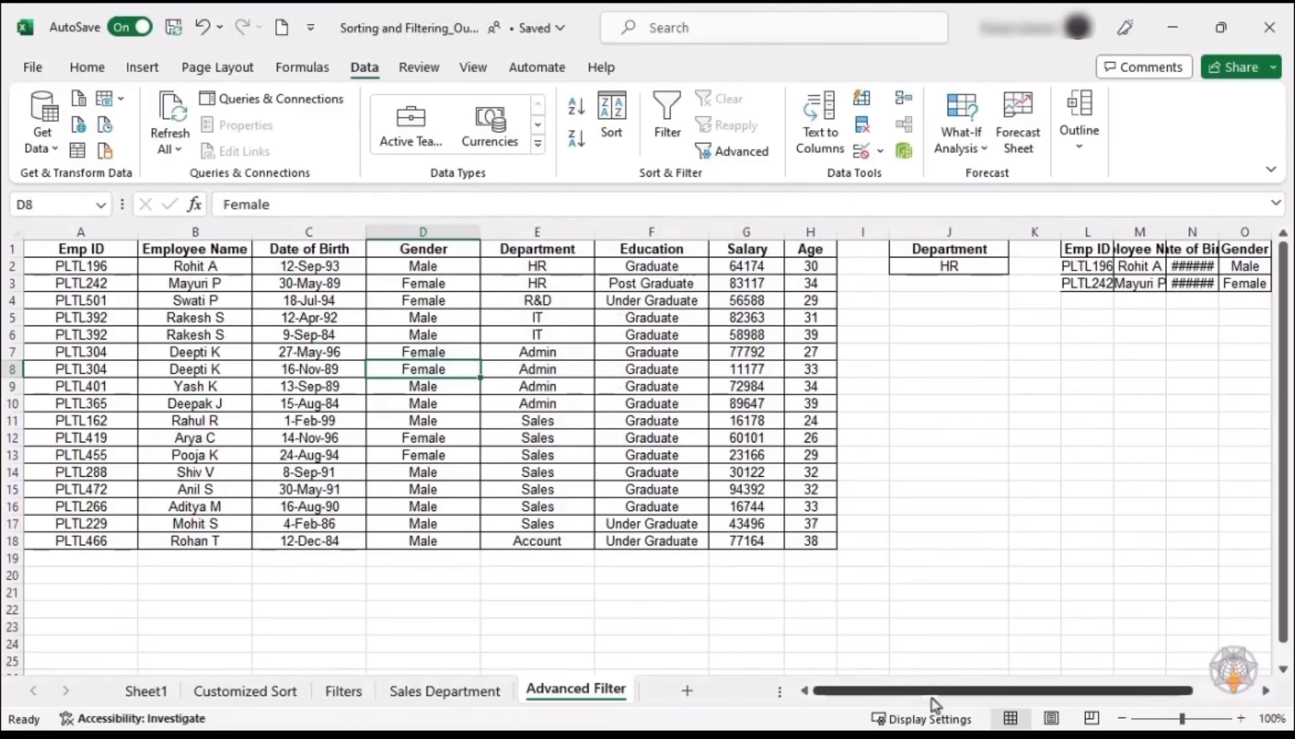
- Autofit the widths of columns L to S to the extracted HR table
drag(931, 691, 1048, 698)
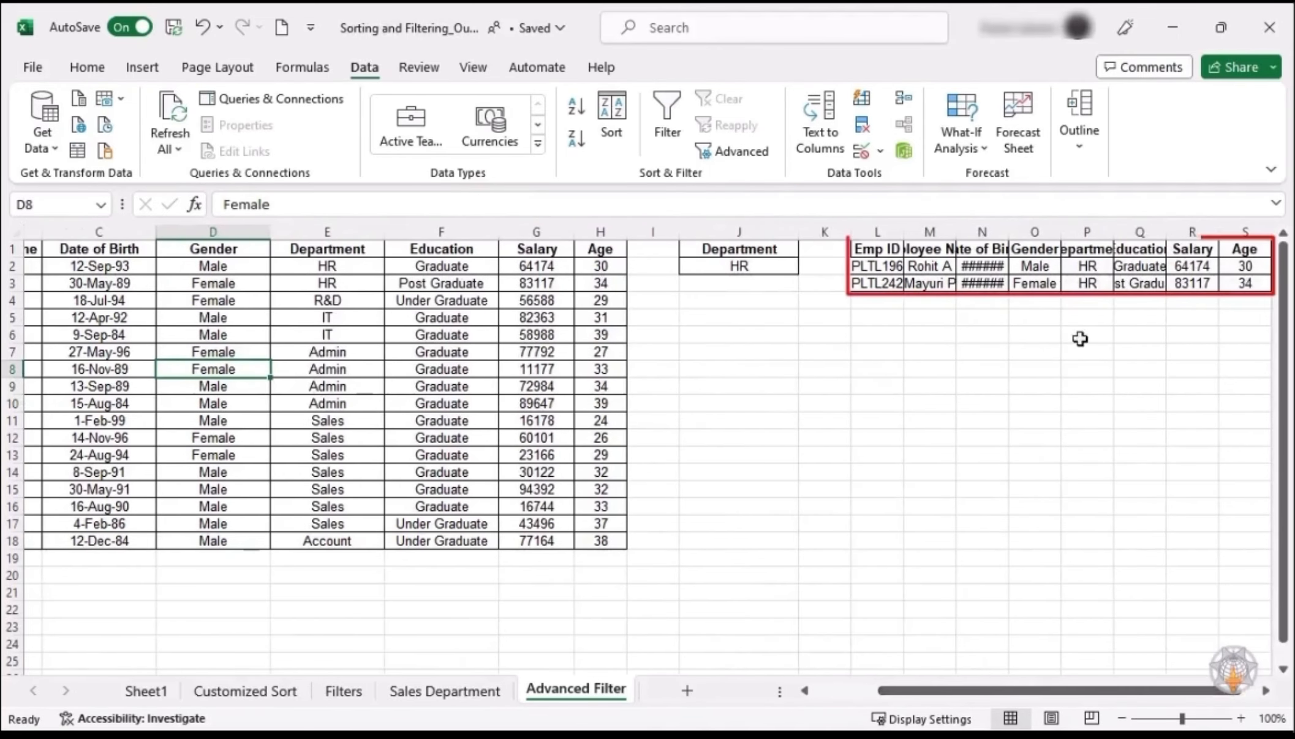
drag(1087, 251, 1097, 283)
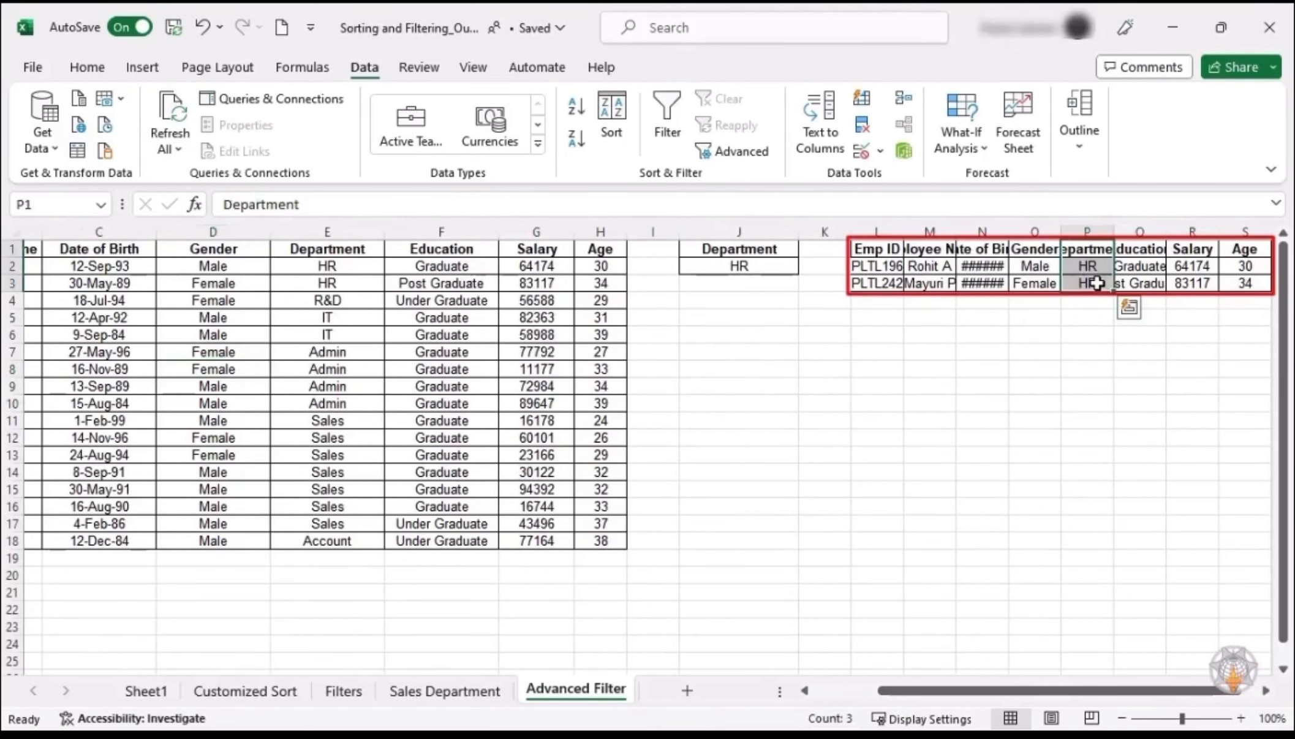
drag(875, 231, 1251, 230)
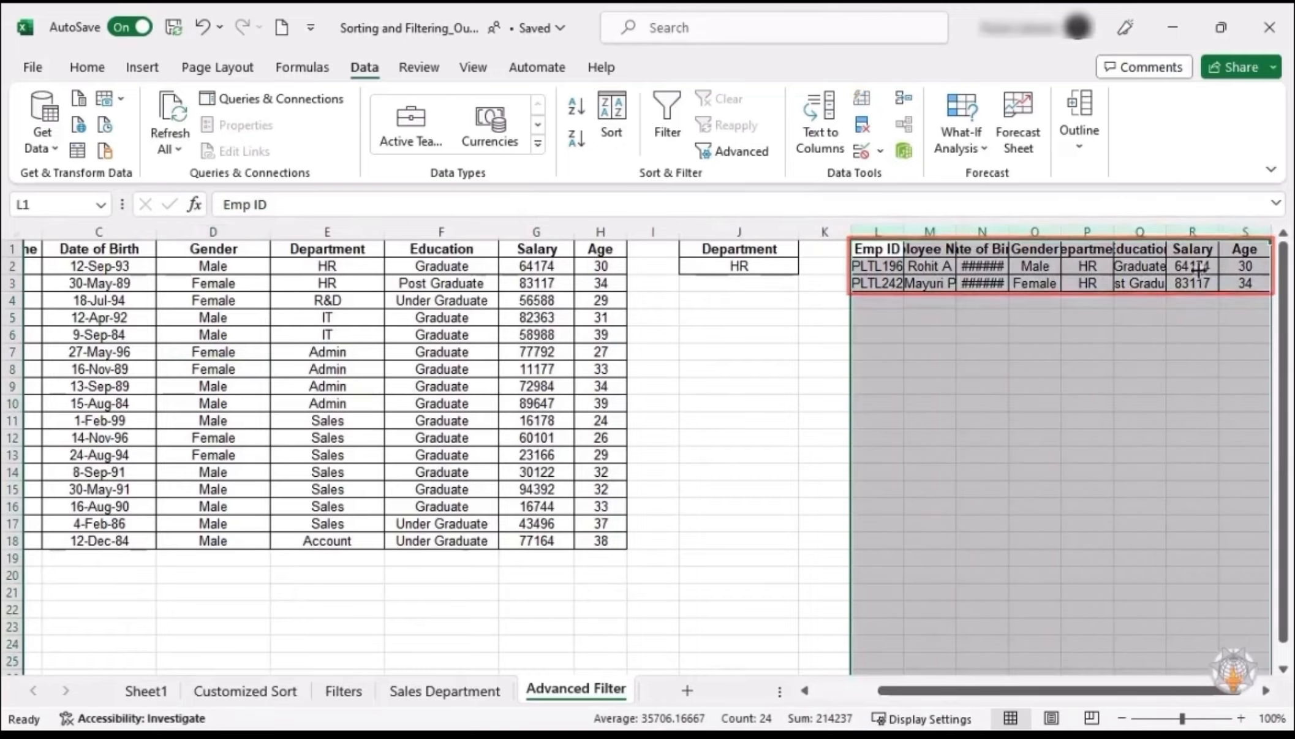
double_click(1220, 231)
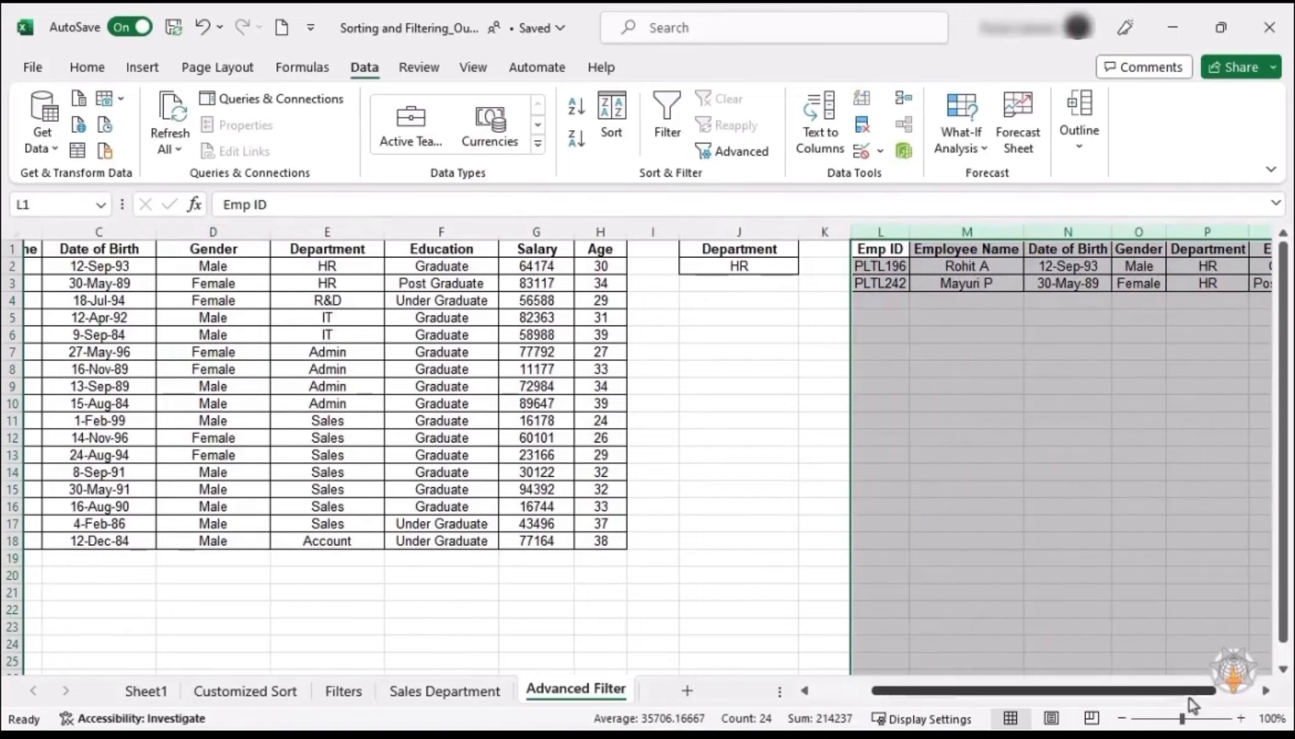
- Change the Department criterion in J2 to Sales
drag(1195, 691, 1139, 696)
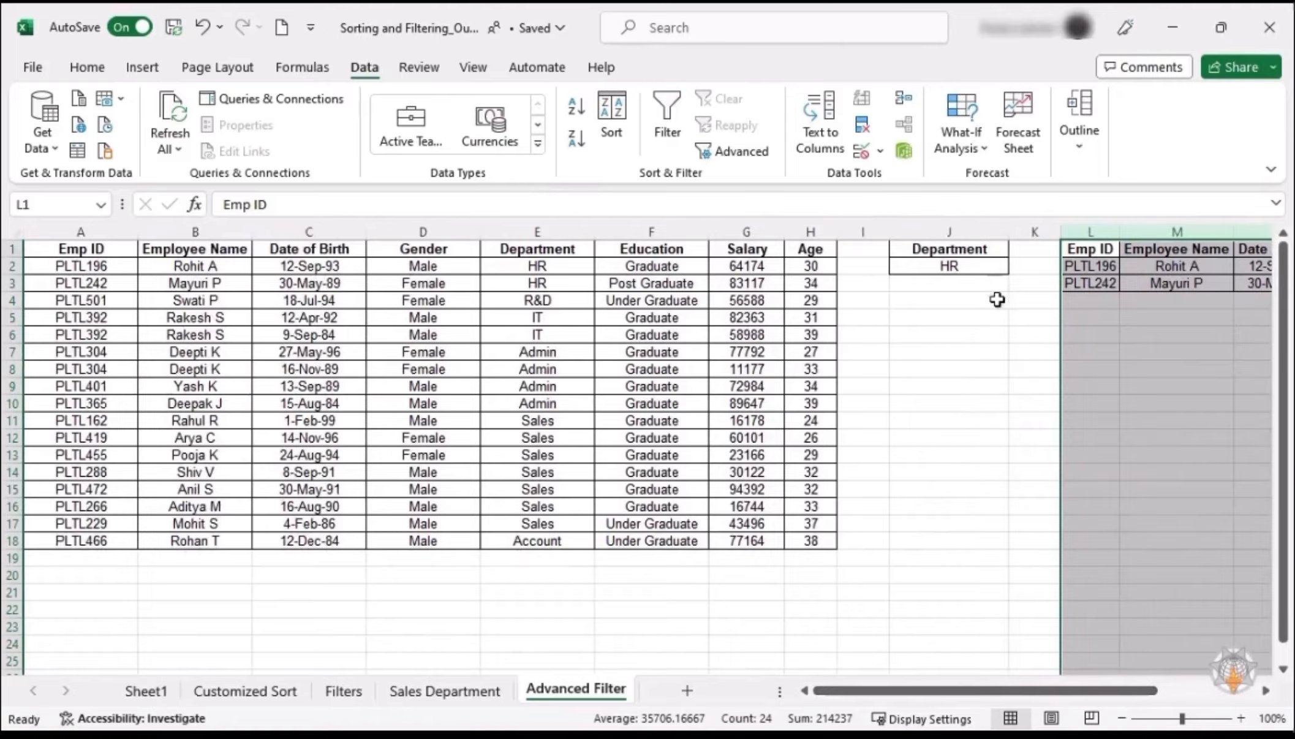
click(975, 267)
text(Sales)
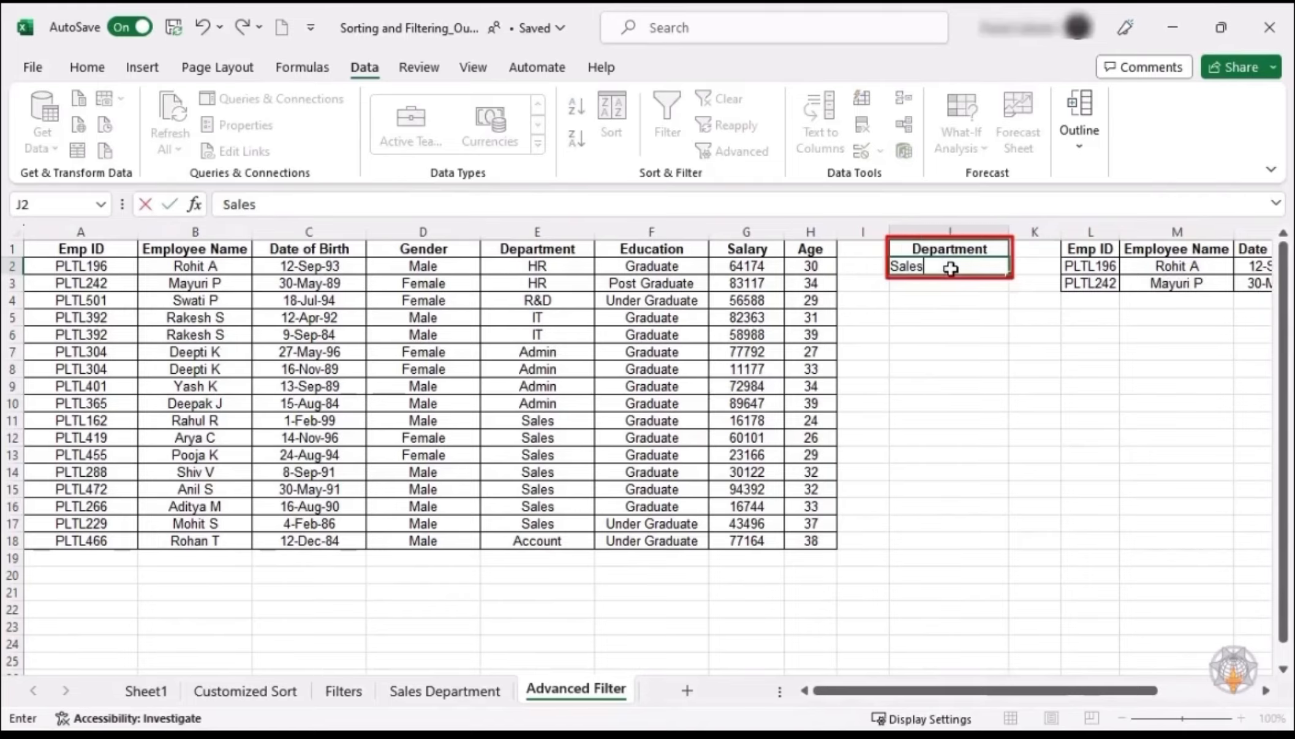
key(Return)
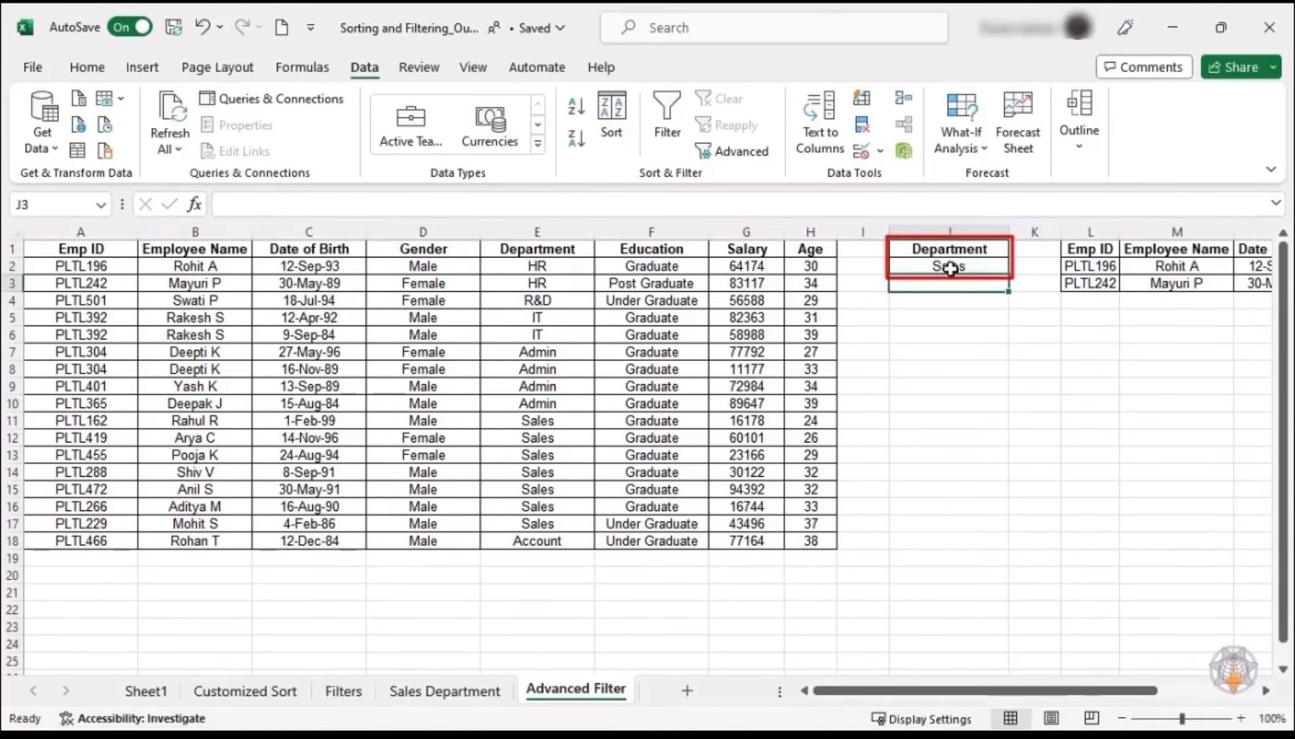
- Start another Advanced Filter on A1:H18 with criteria J1:J2, set to copy the results to another location
click(477, 363)
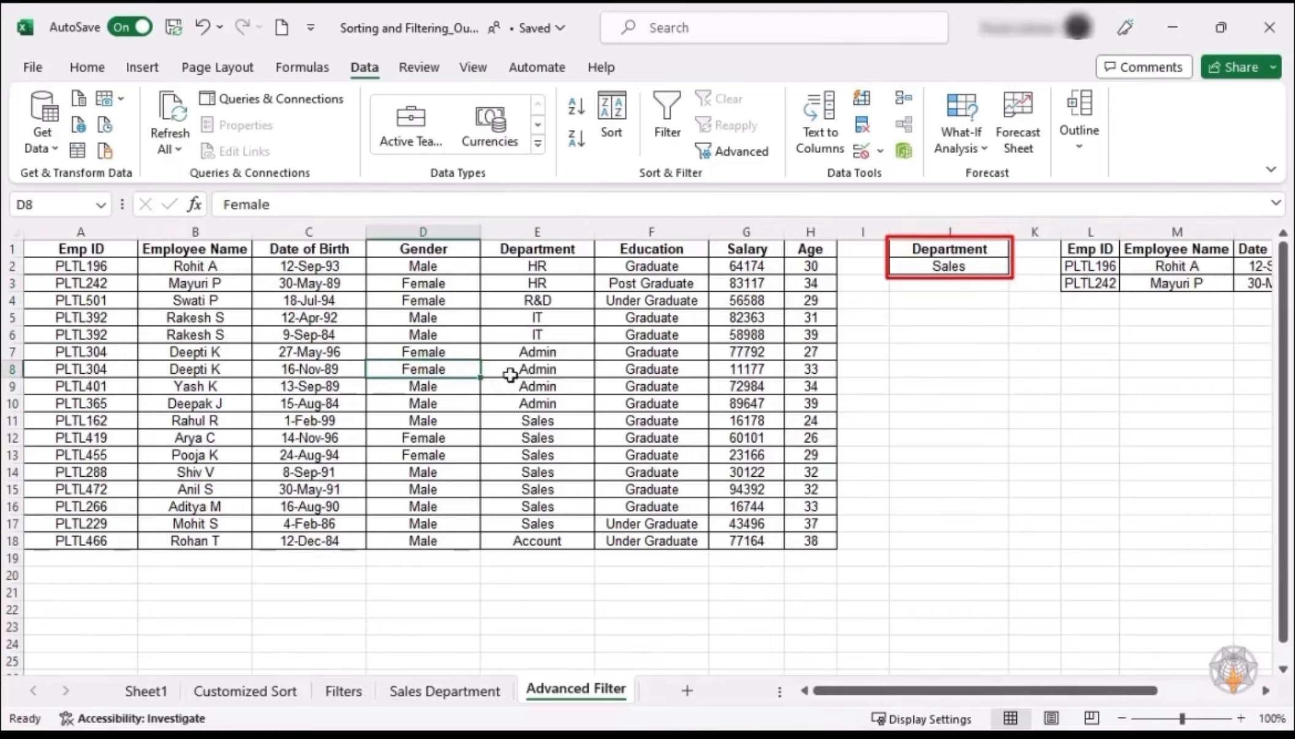
click(726, 155)
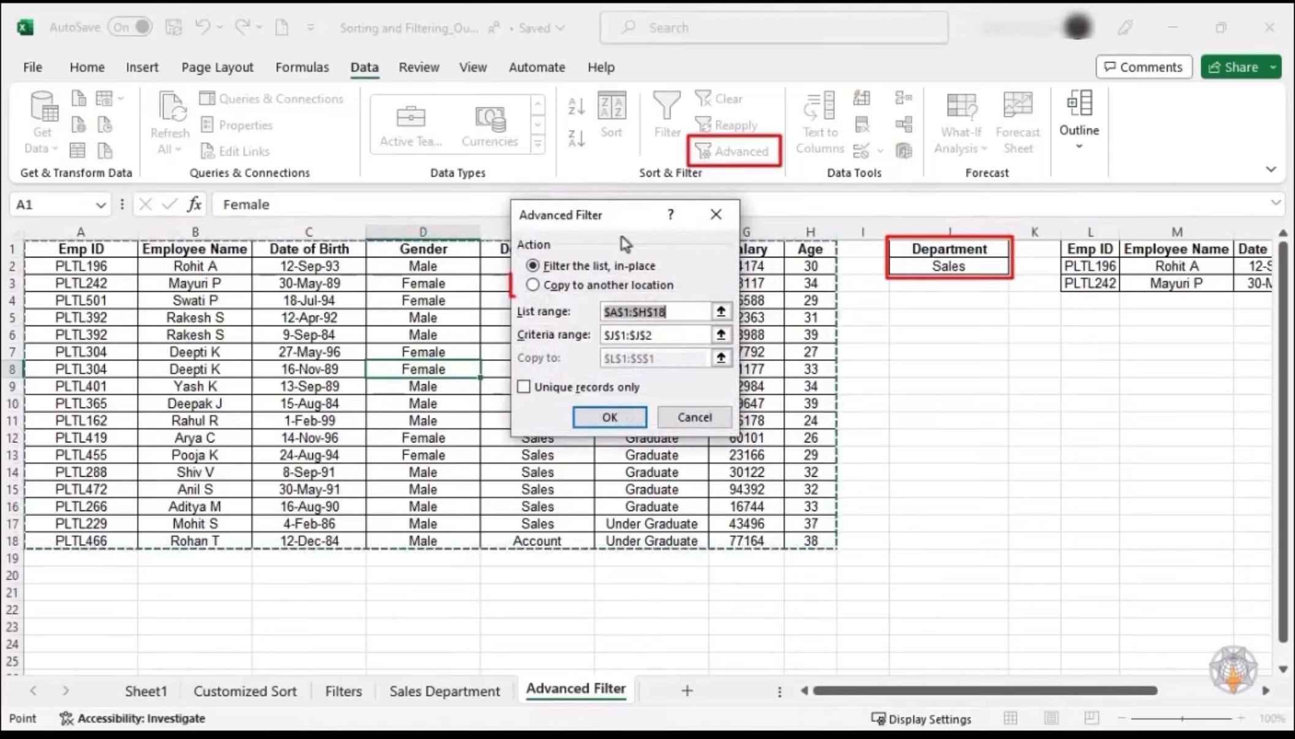
click(533, 285)
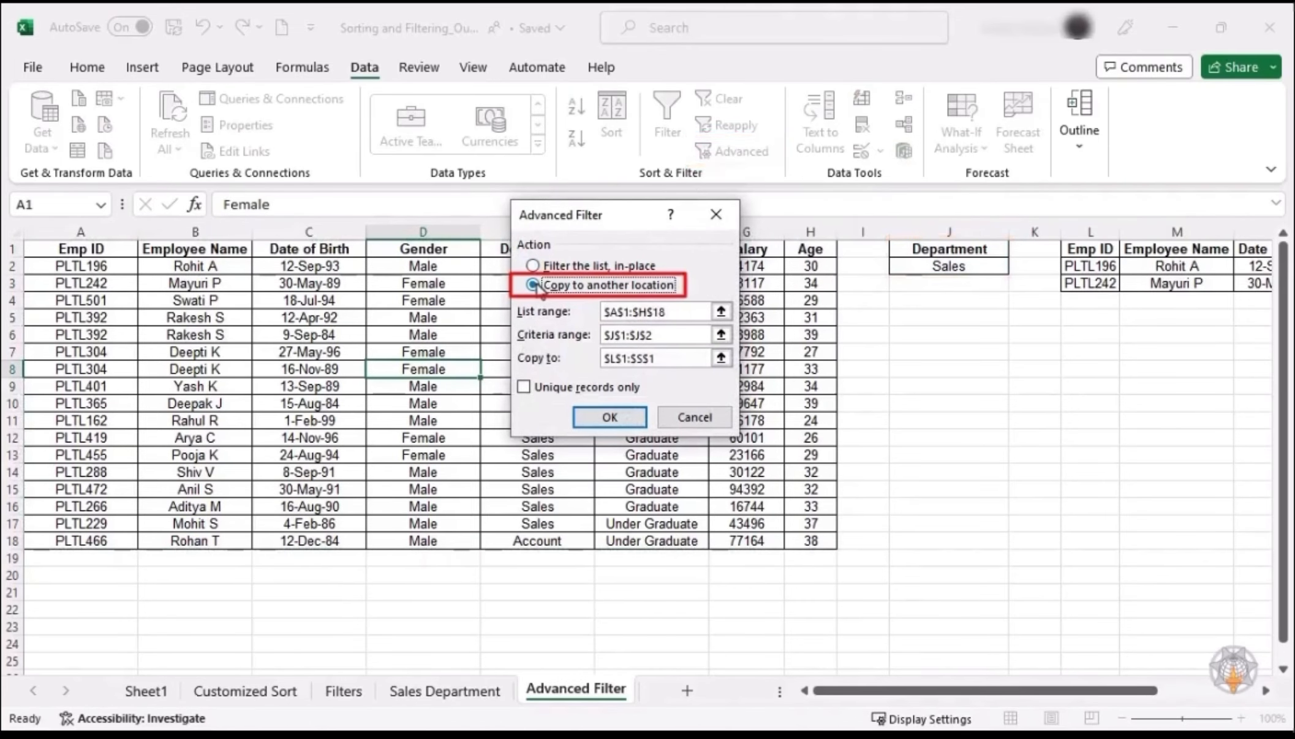
click(672, 312)
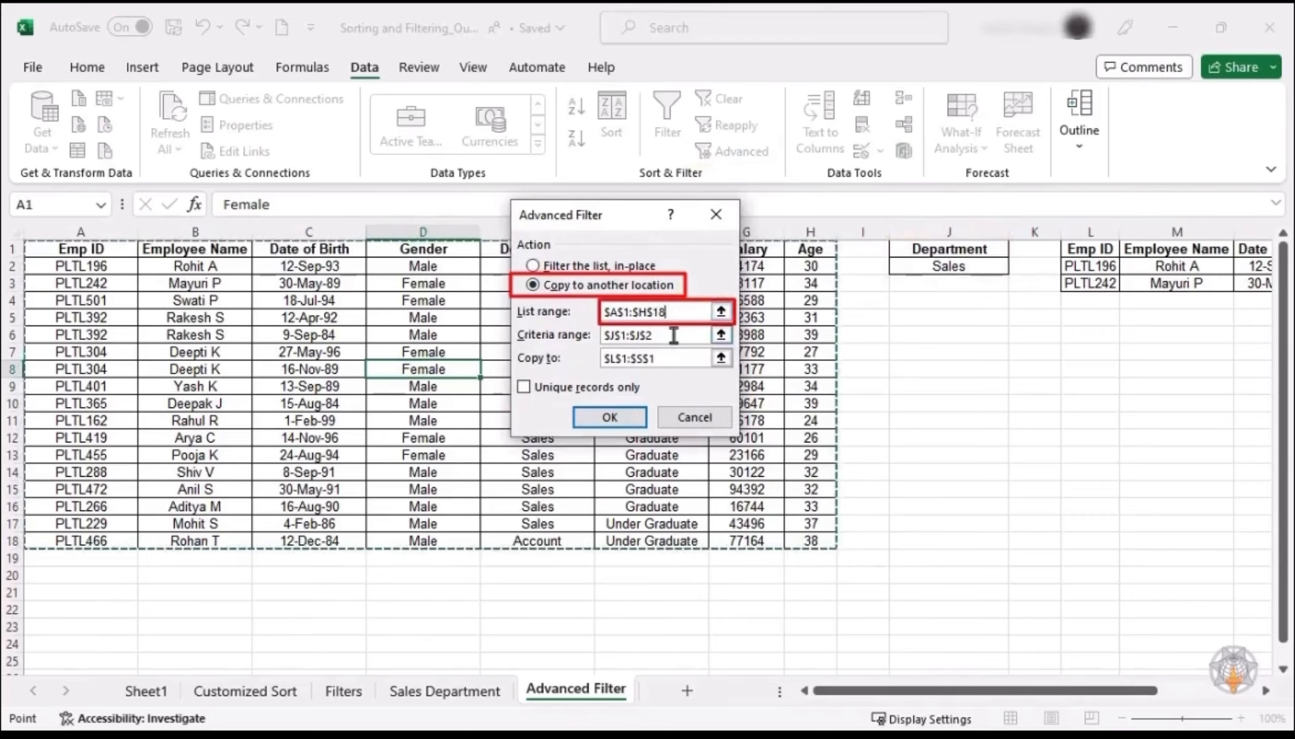
click(673, 335)
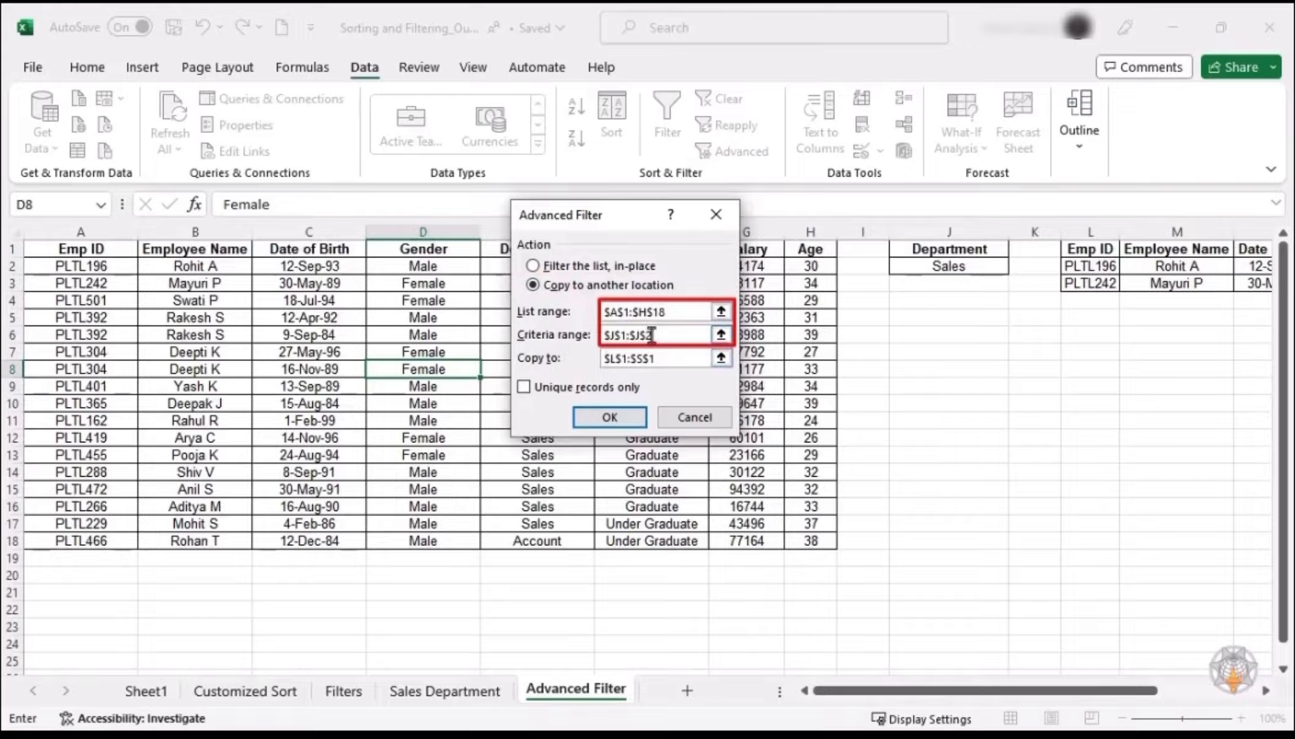
- Set the output location to J9, run the Advanced Filter, and select the extracted Department column N9:N16
drag(660, 361, 603, 361)
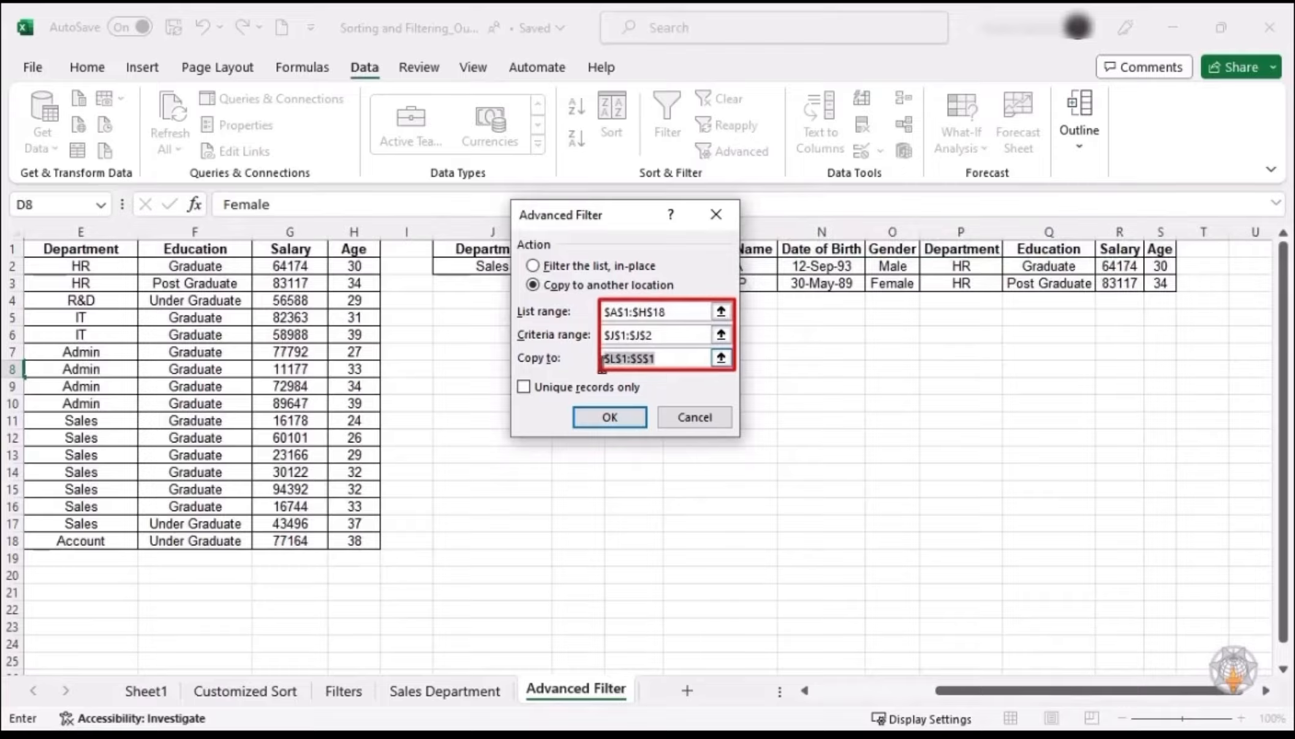
key(BackSpace)
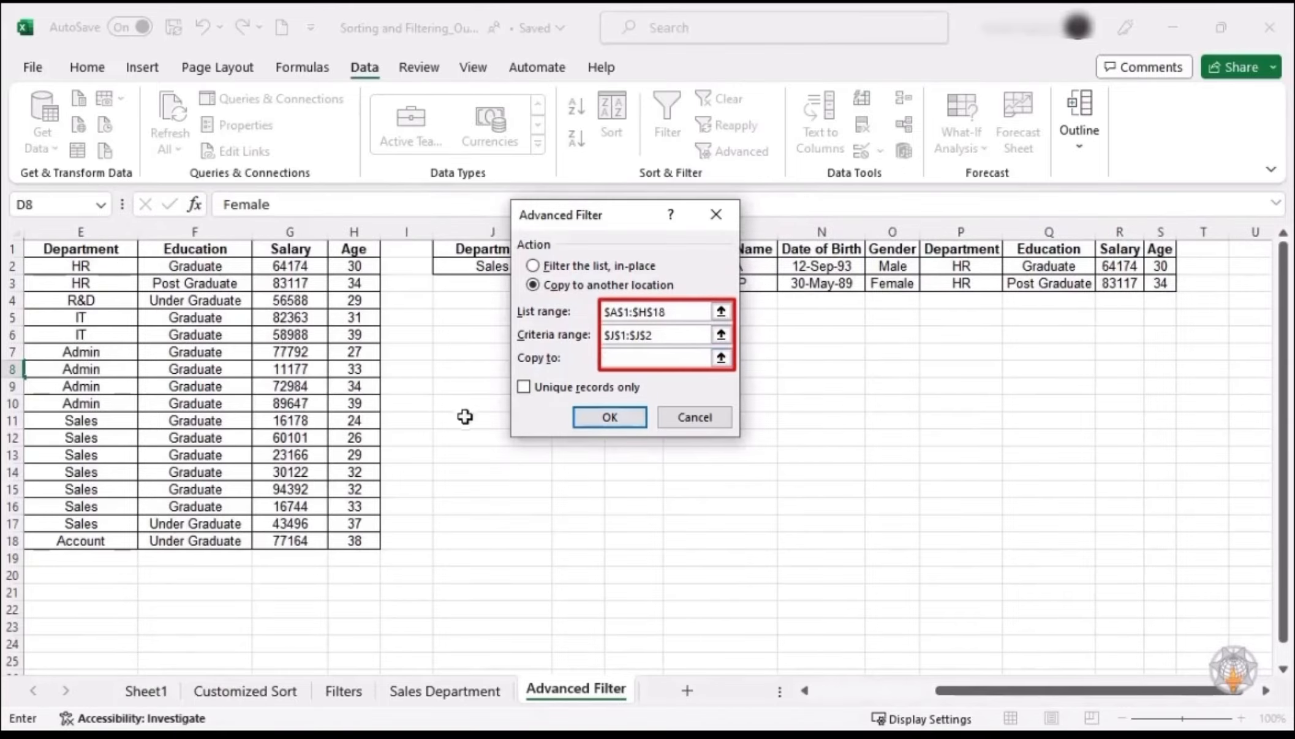
click(465, 390)
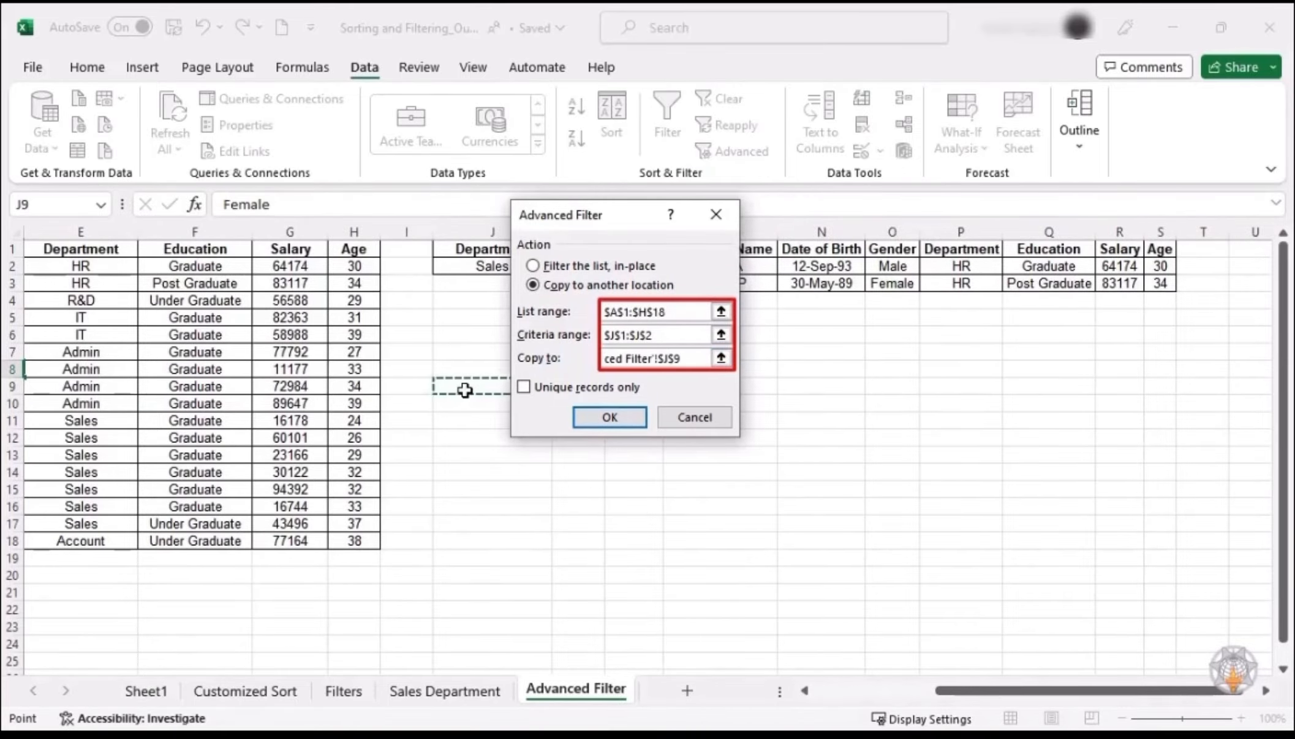
click(609, 417)
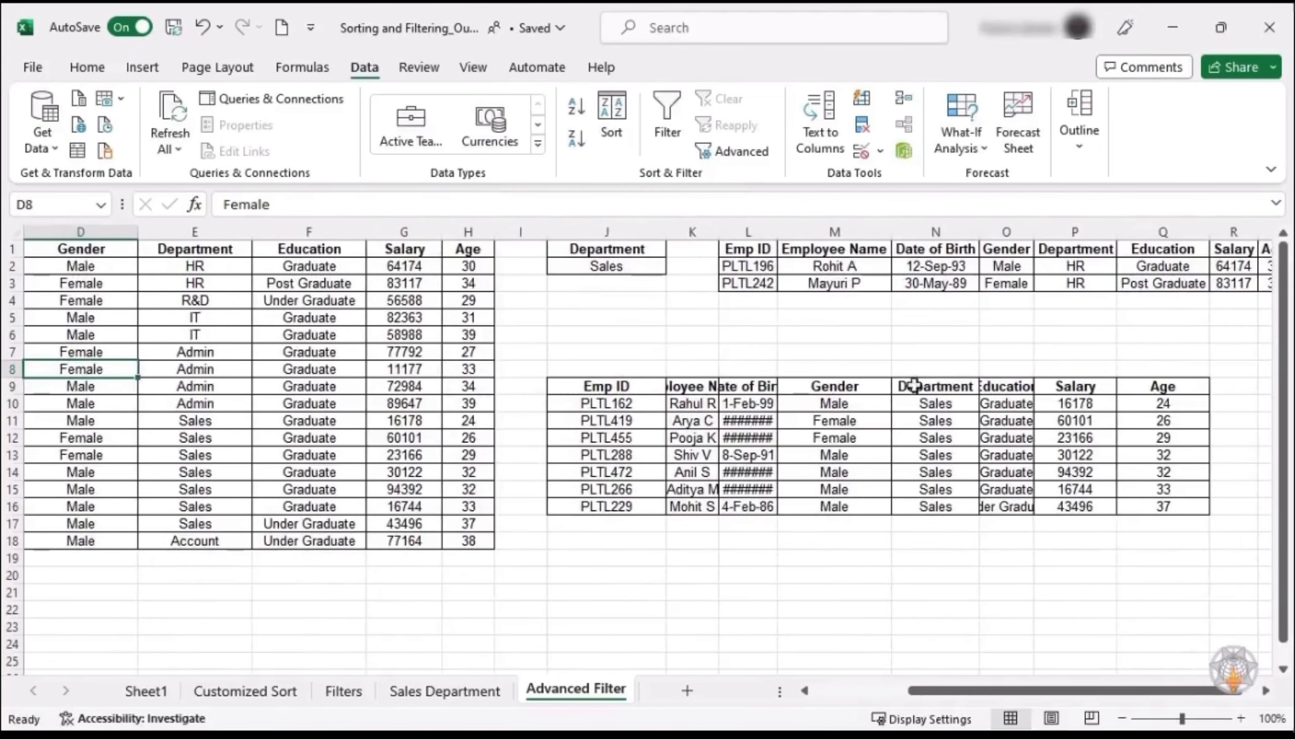
drag(927, 380, 939, 500)
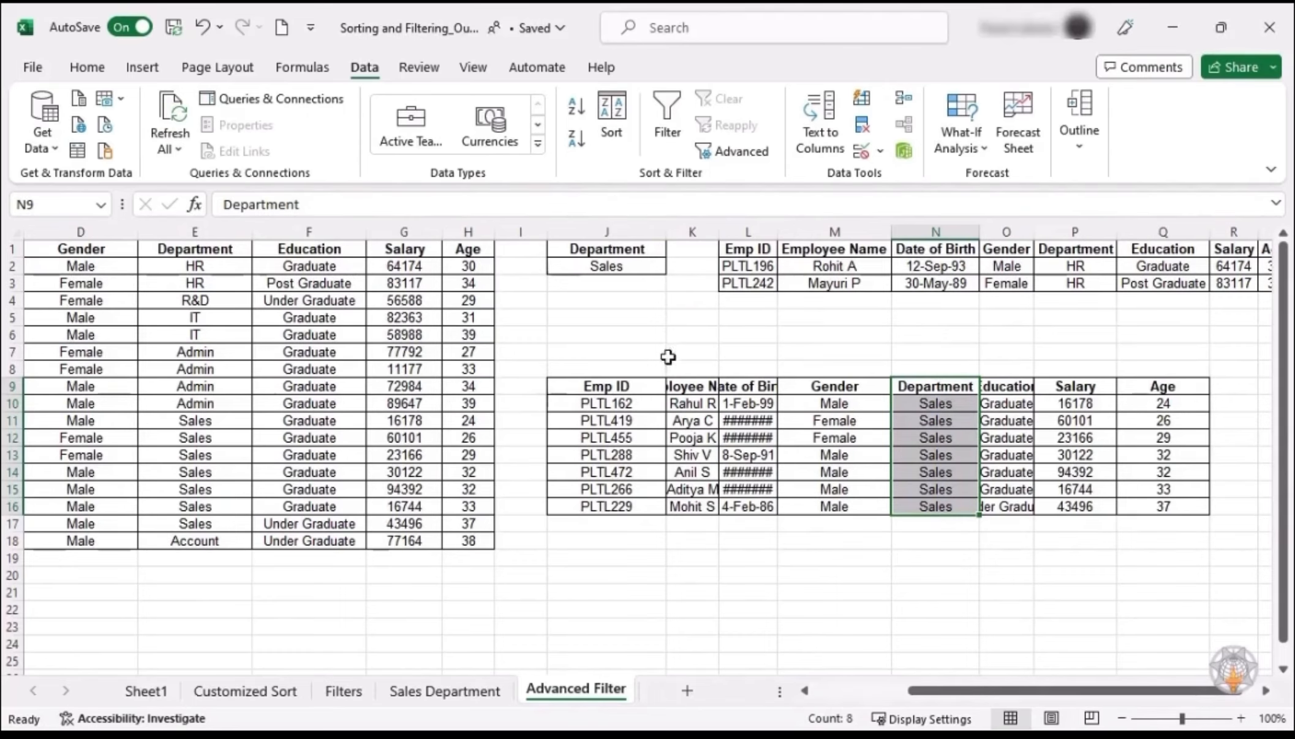
- Delete the columns from L onward that hold the extracted HR table
drag(733, 231, 1198, 222)
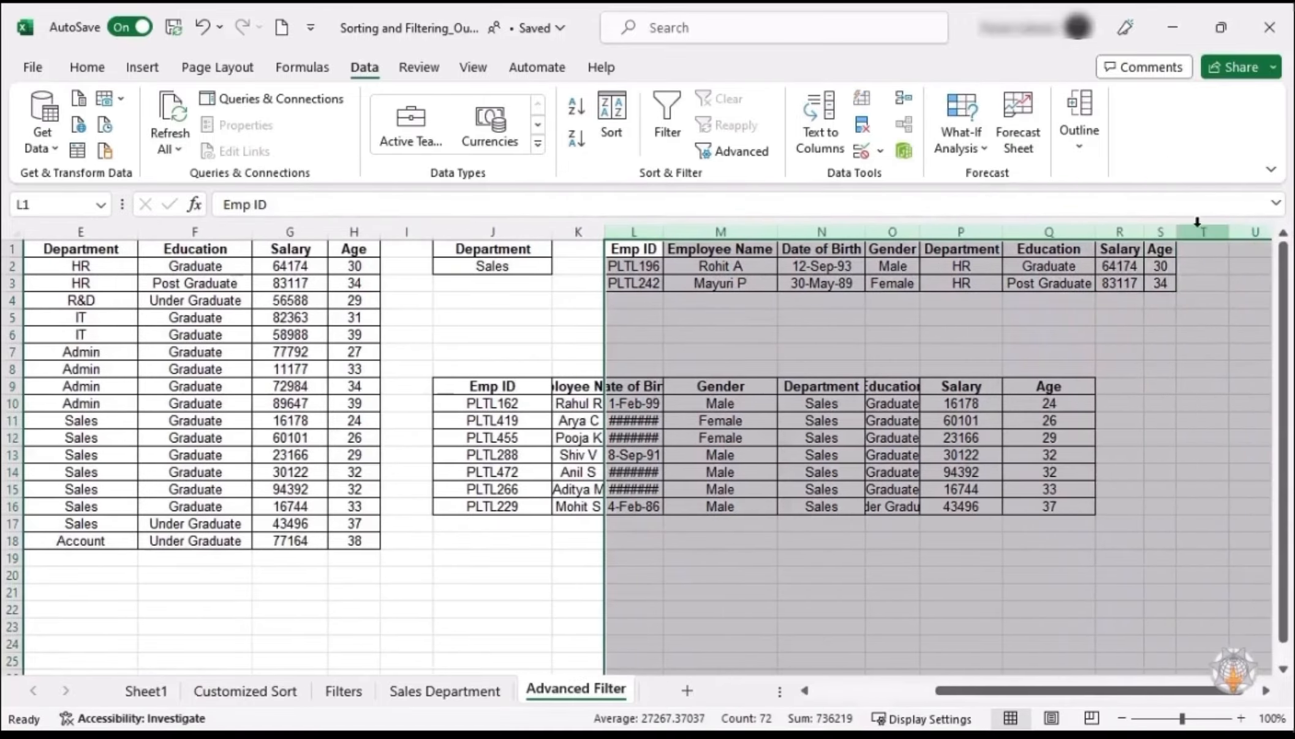
right_click(1197, 225)
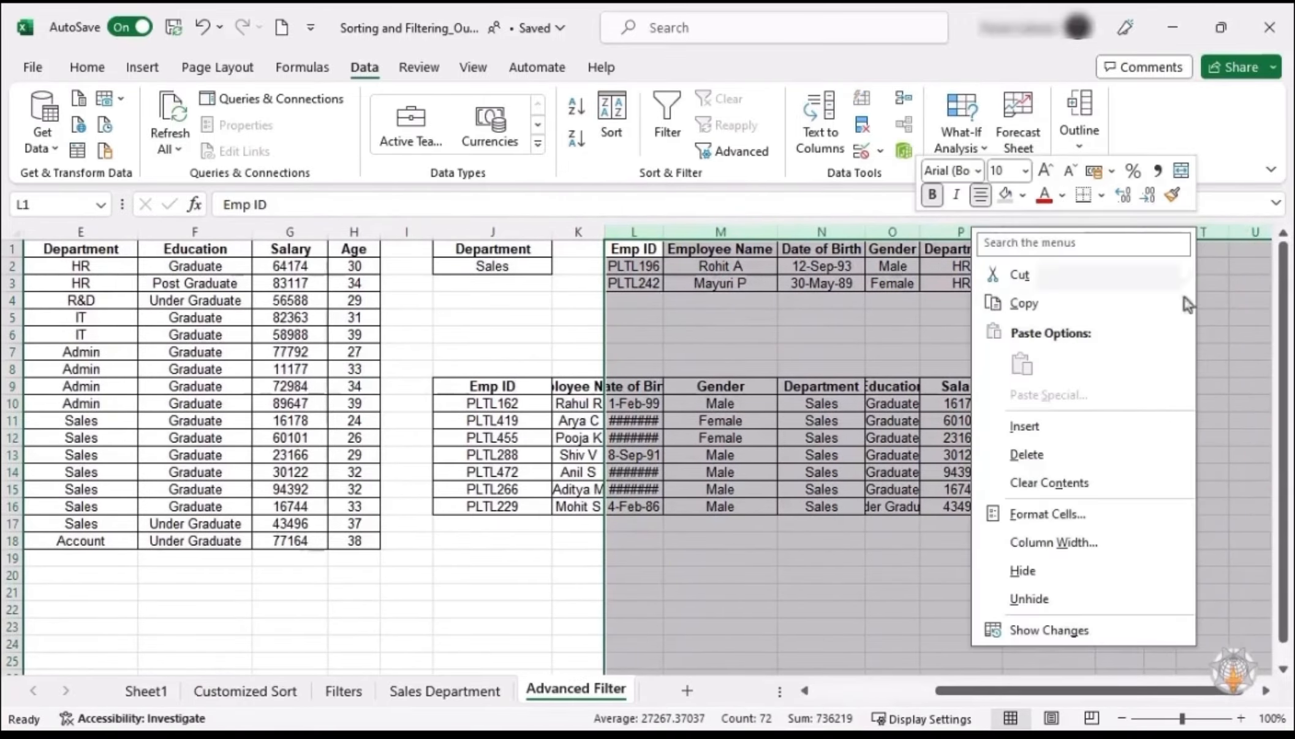
click(1058, 457)
- Clear everything, including formatting, from the leftover extracted Sales cells J10:K16 and their headers in J9:L9
drag(481, 403, 579, 503)
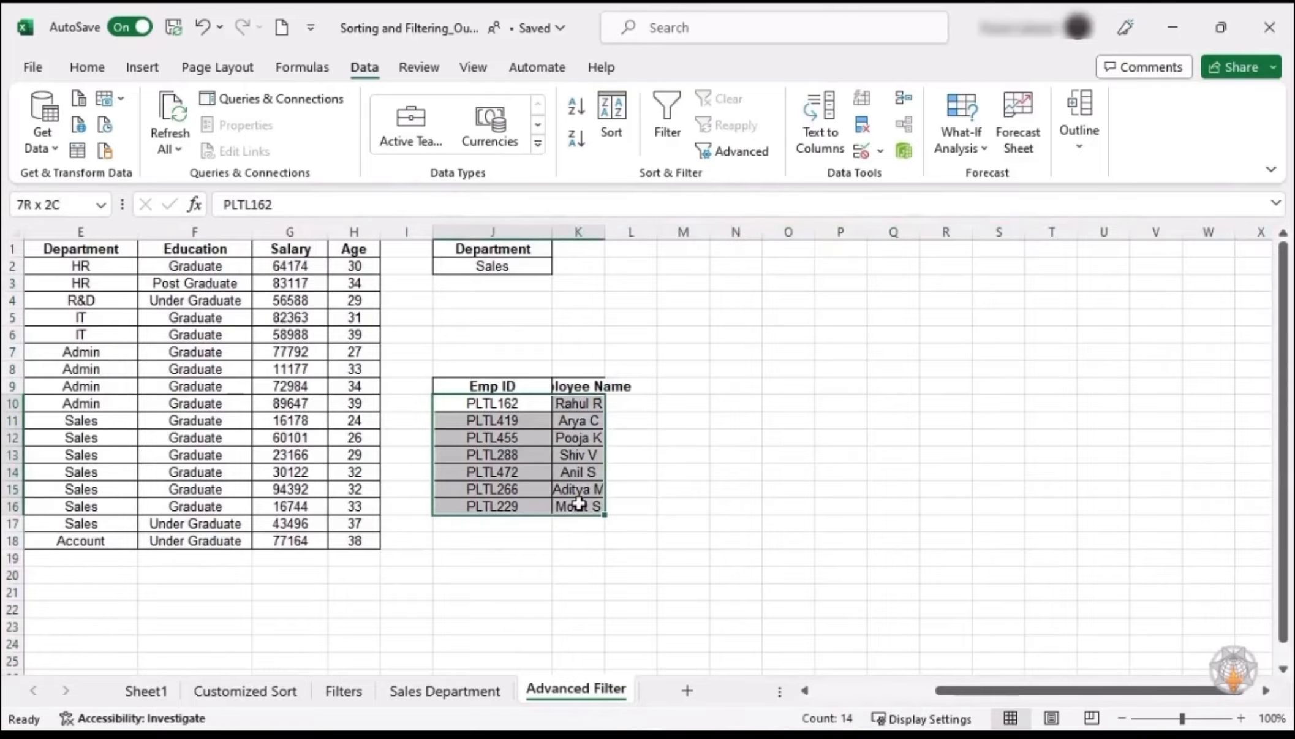
click(92, 71)
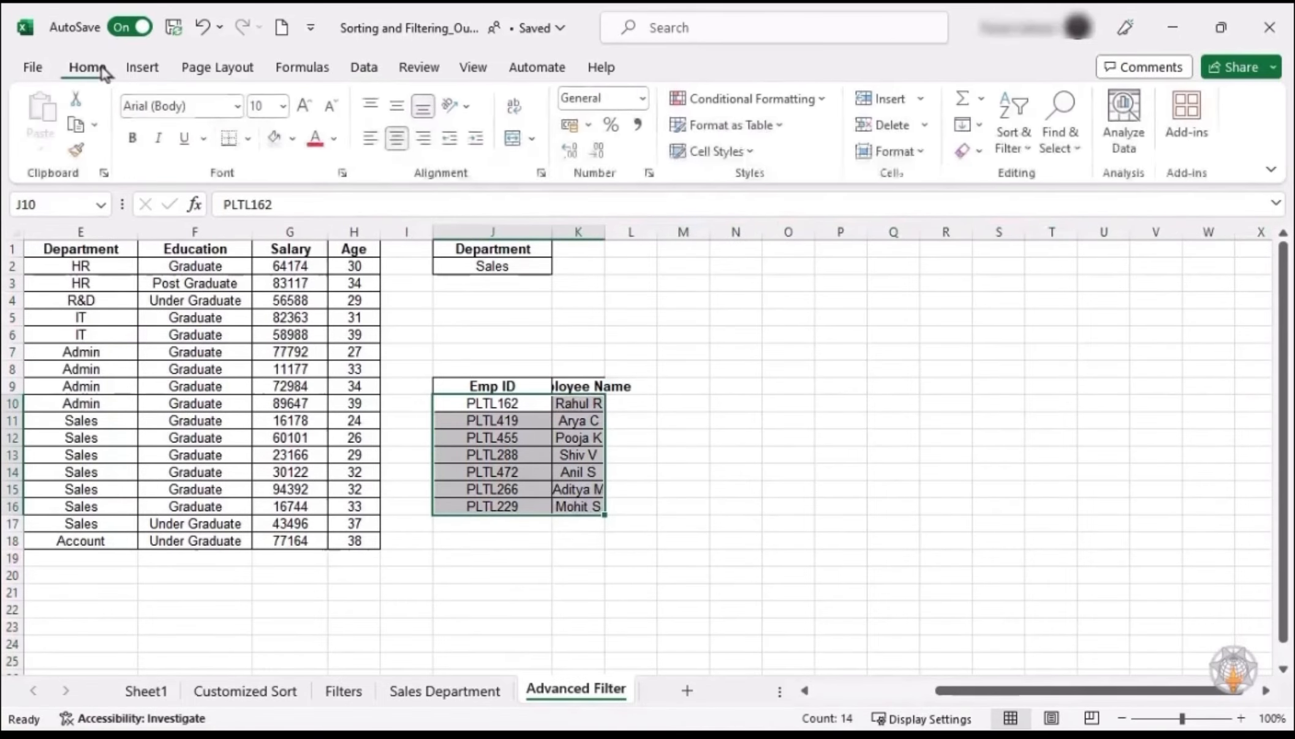
click(970, 150)
click(1012, 179)
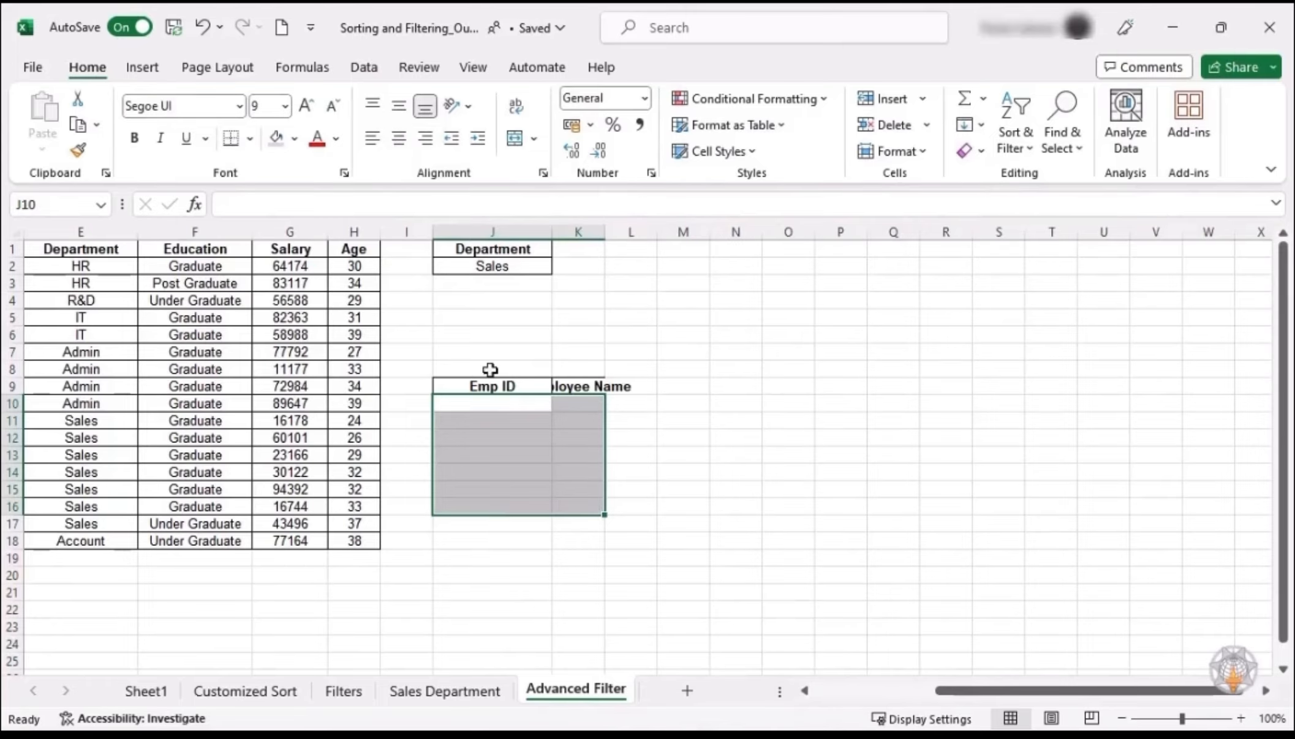
drag(480, 381, 622, 385)
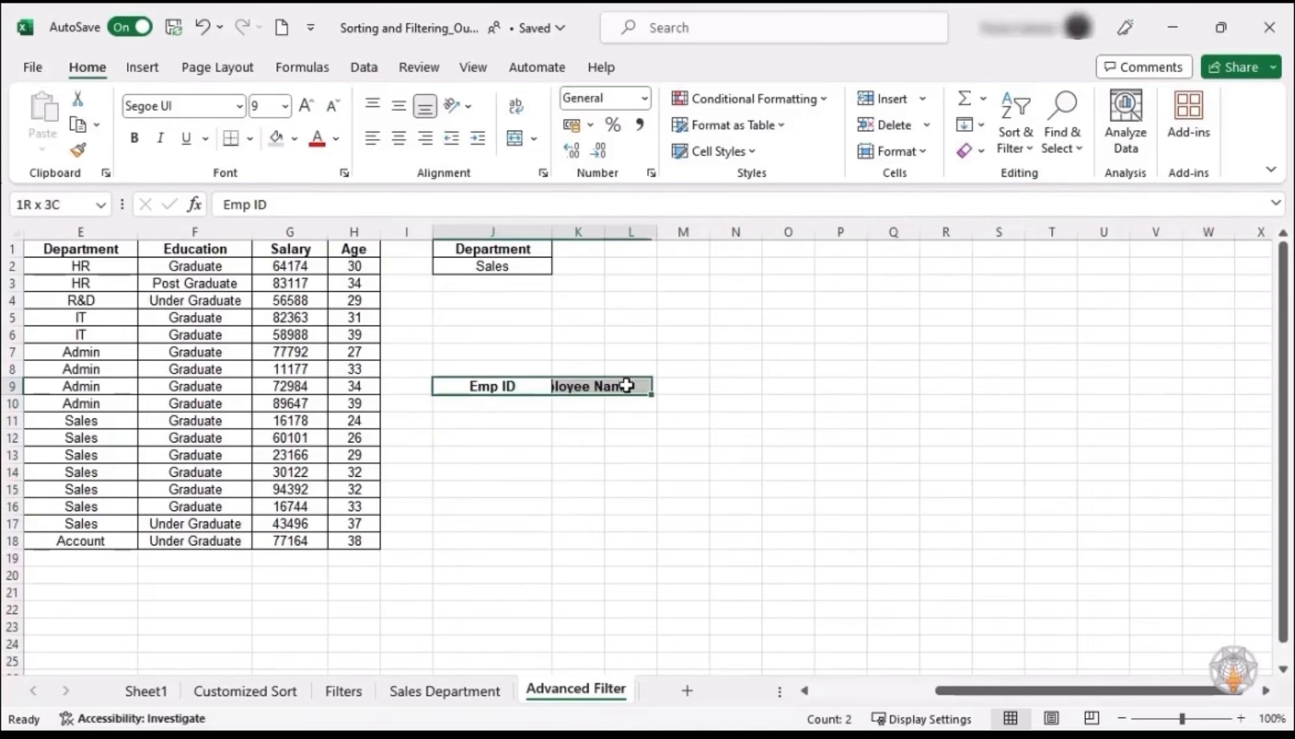
click(982, 154)
click(991, 178)
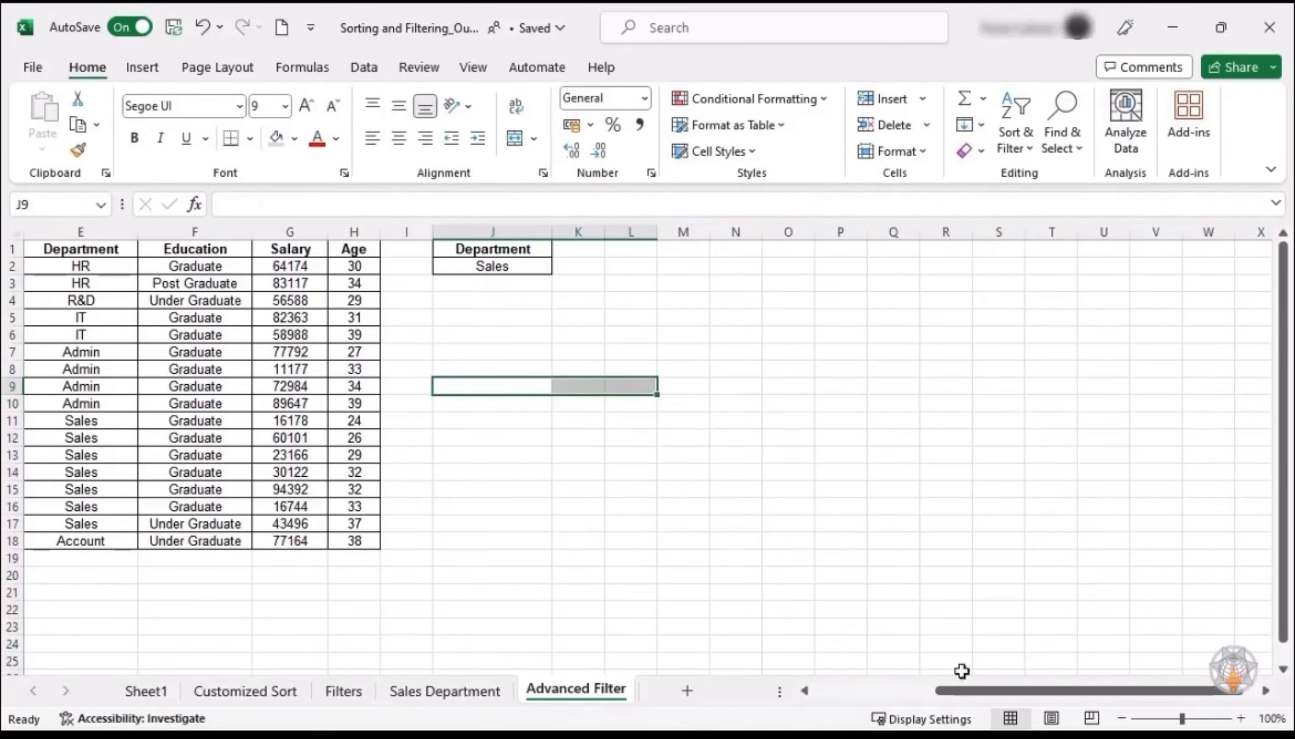
- Select the Sales entries E11:E17 in the employee table's Department column and add a new blank worksheet
drag(989, 694, 694, 683)
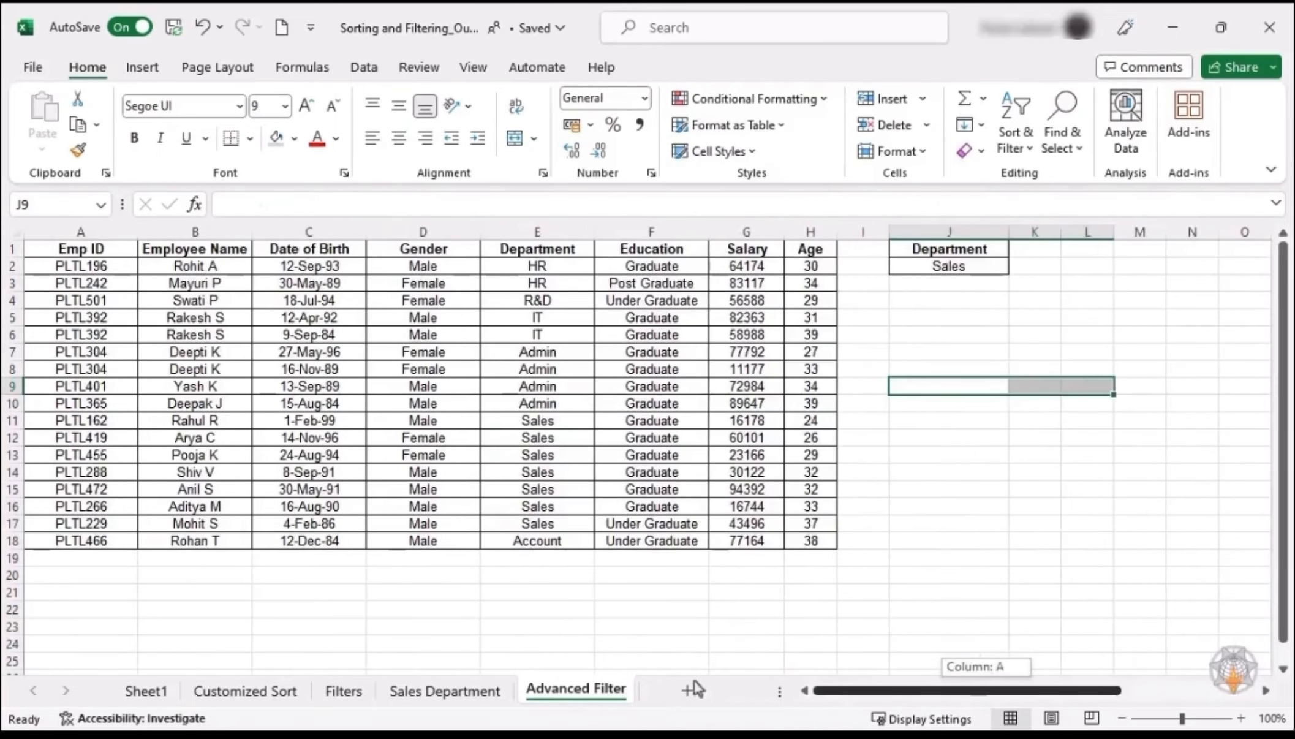
click(383, 365)
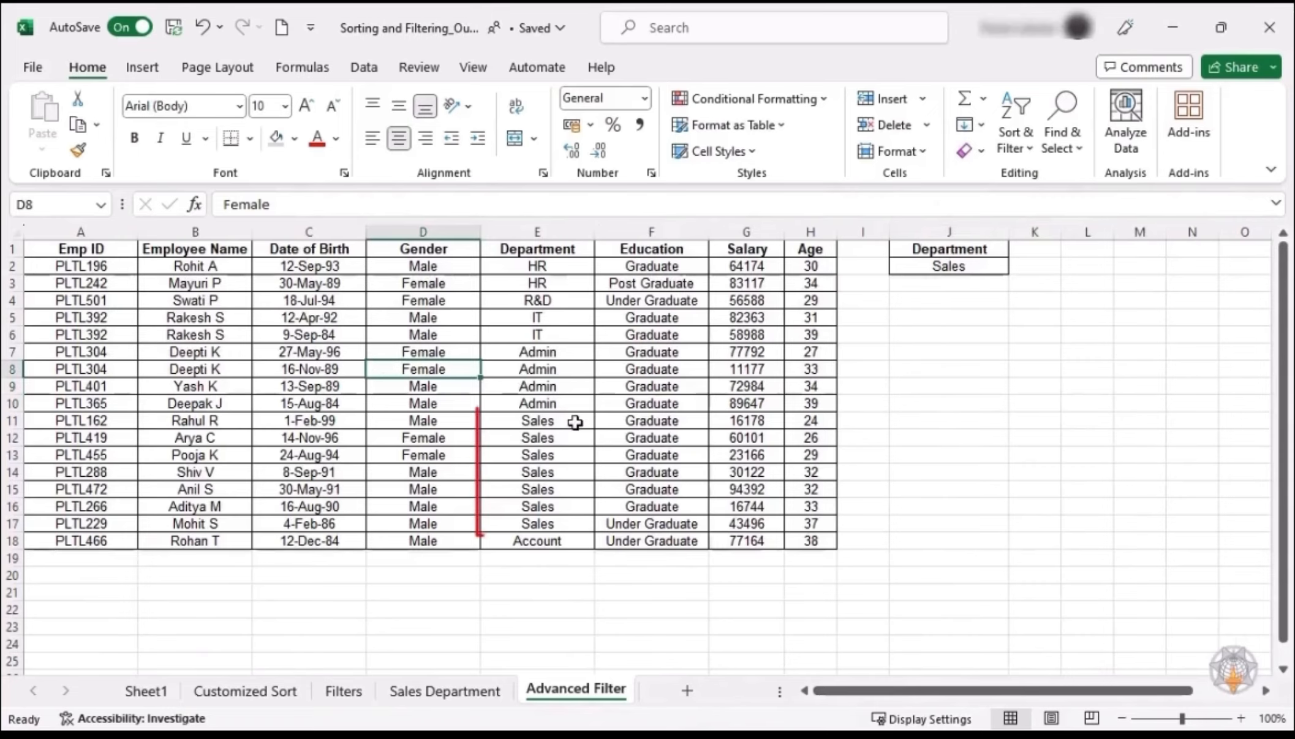
drag(575, 421, 571, 516)
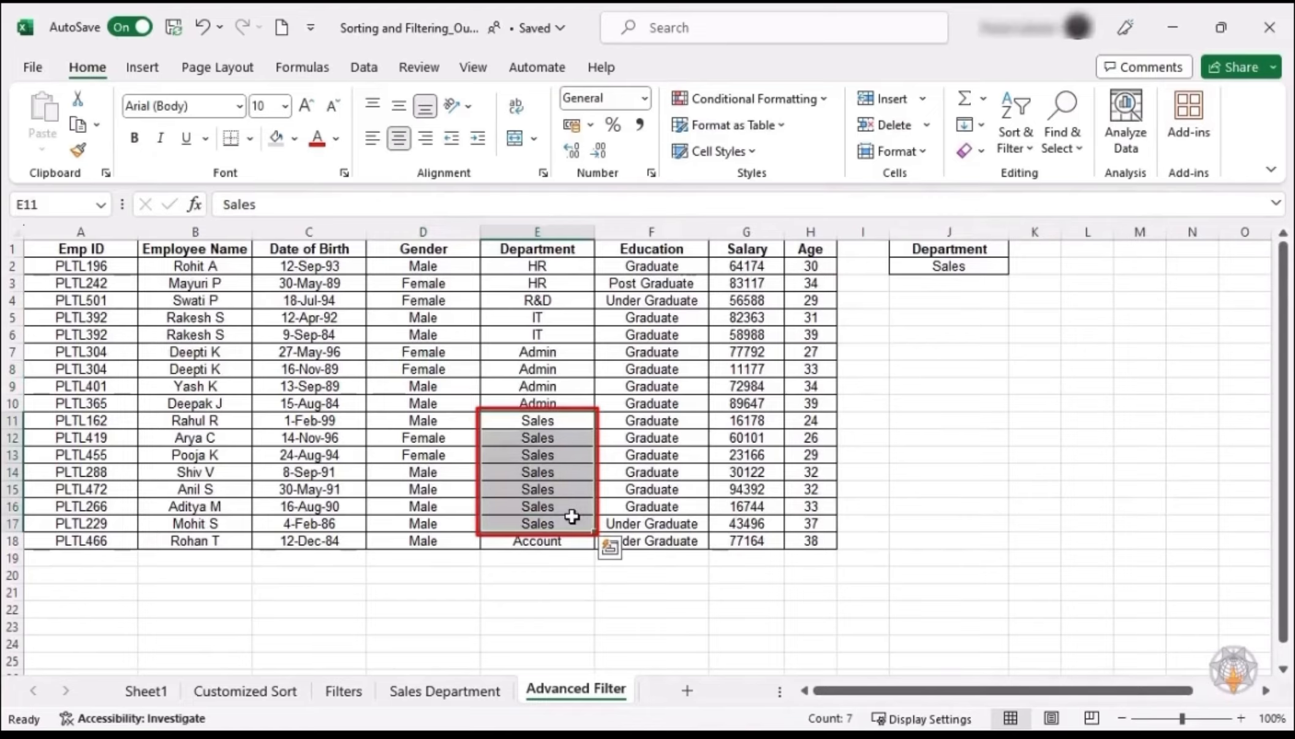
click(571, 517)
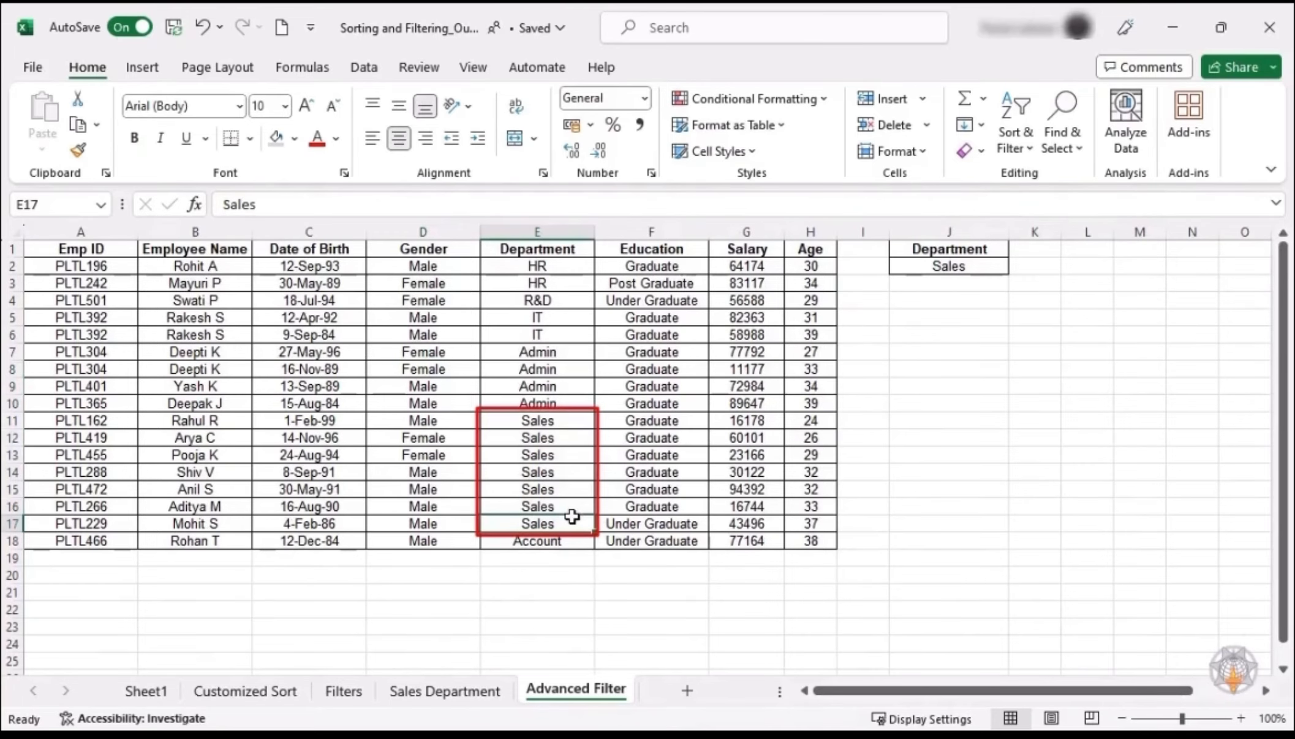
click(688, 691)
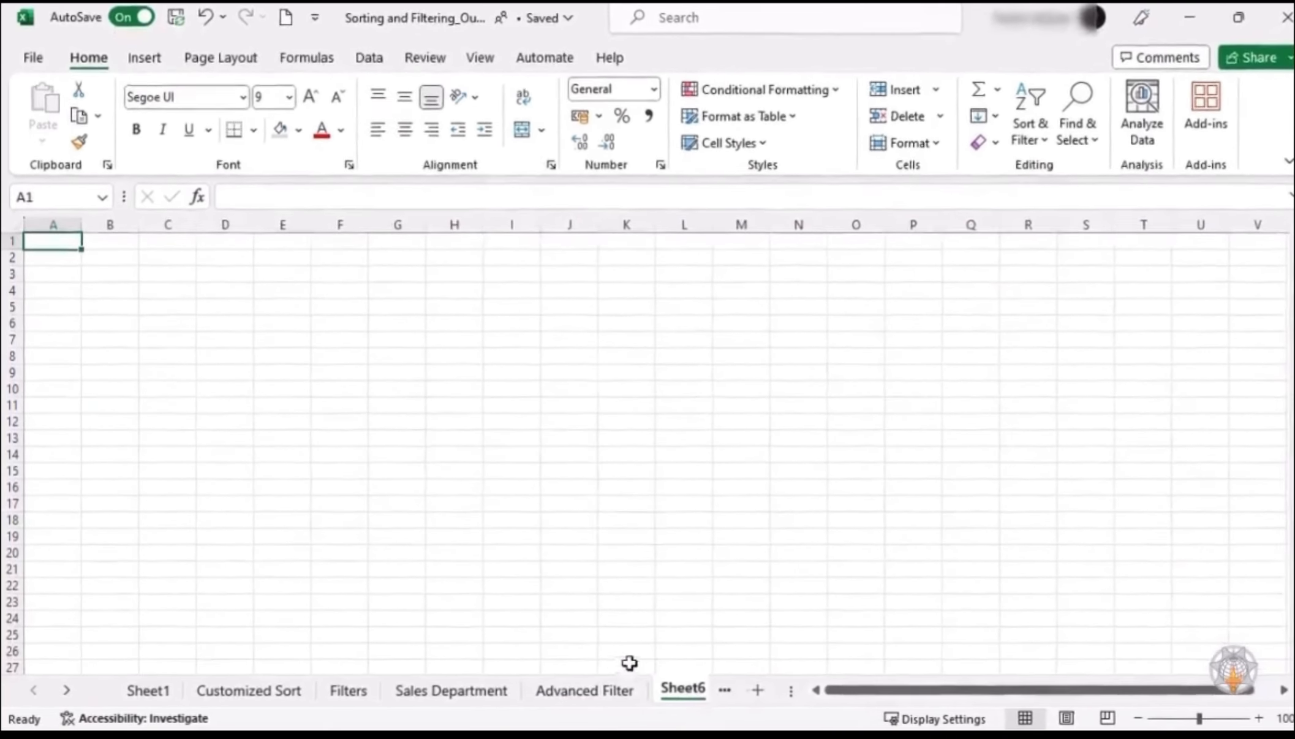
- From the Advanced Filter sheet, start an Advanced Filter on A1:H18 with criteria J1:J2, set to copy to another location
click(582, 691)
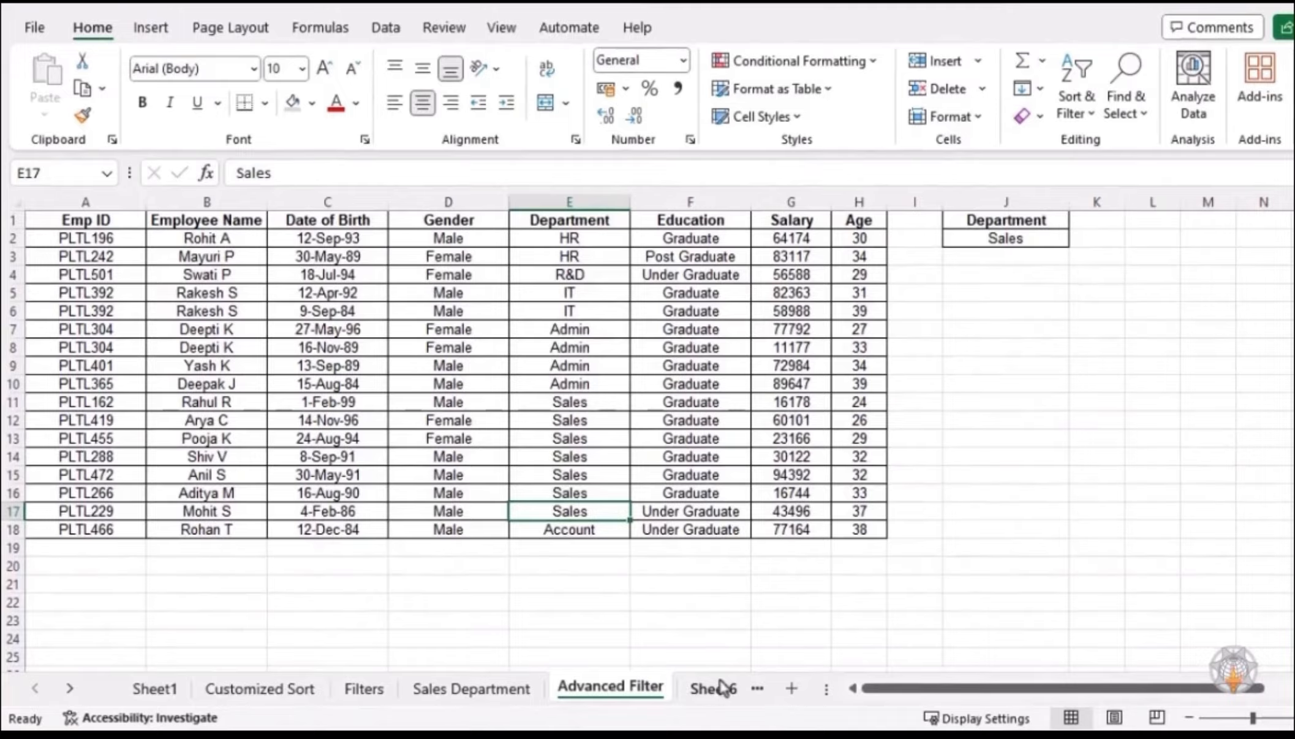
click(579, 402)
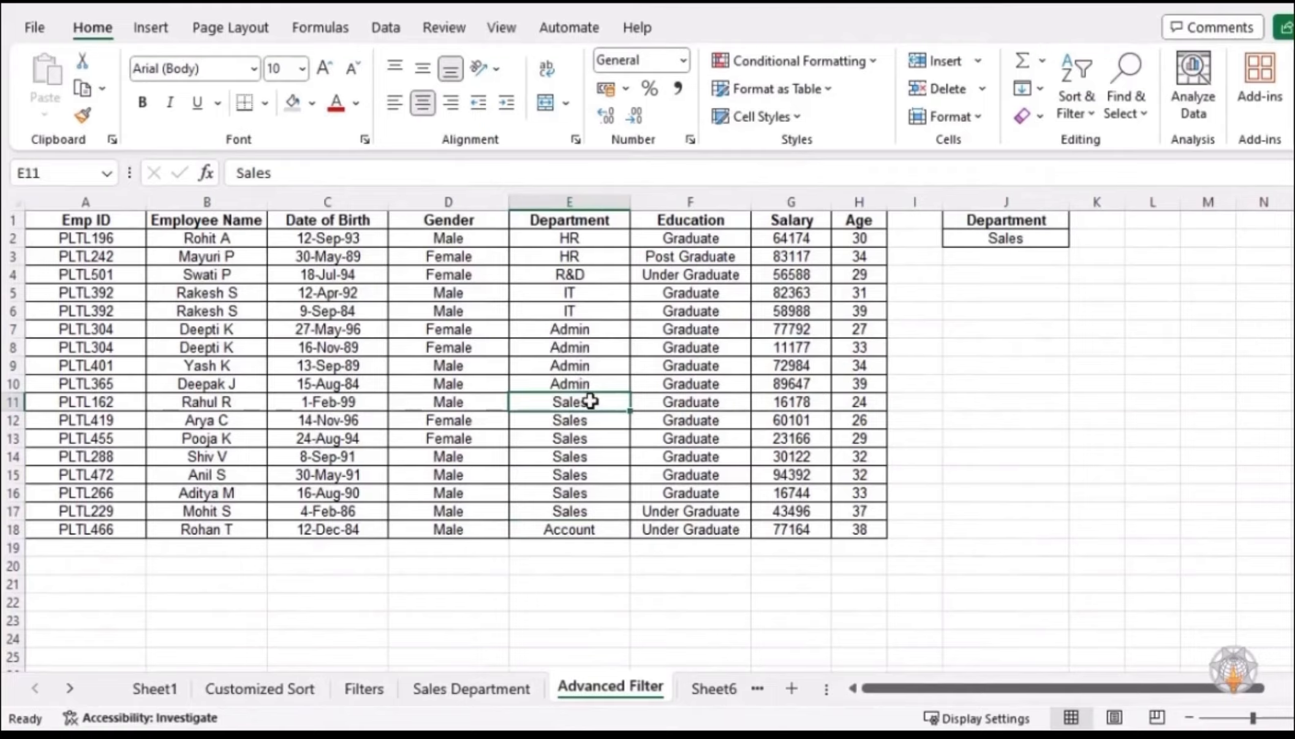
click(398, 26)
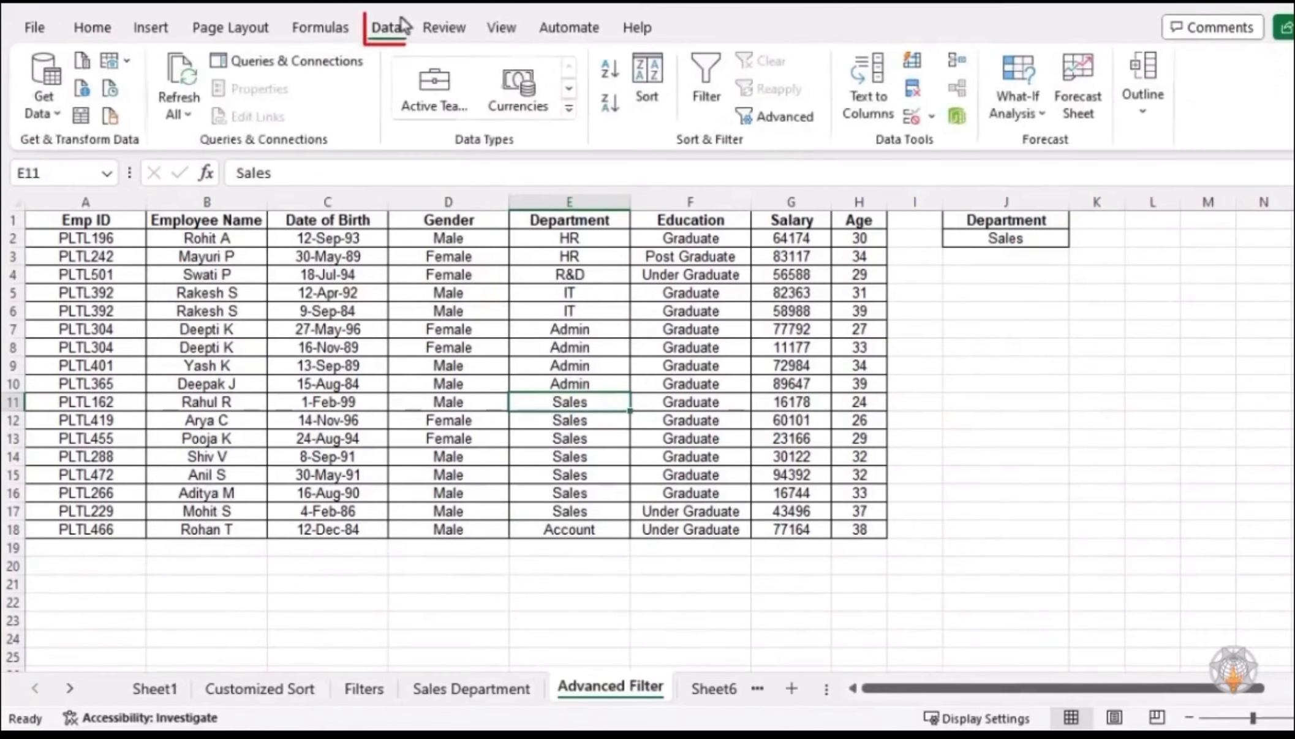
click(760, 118)
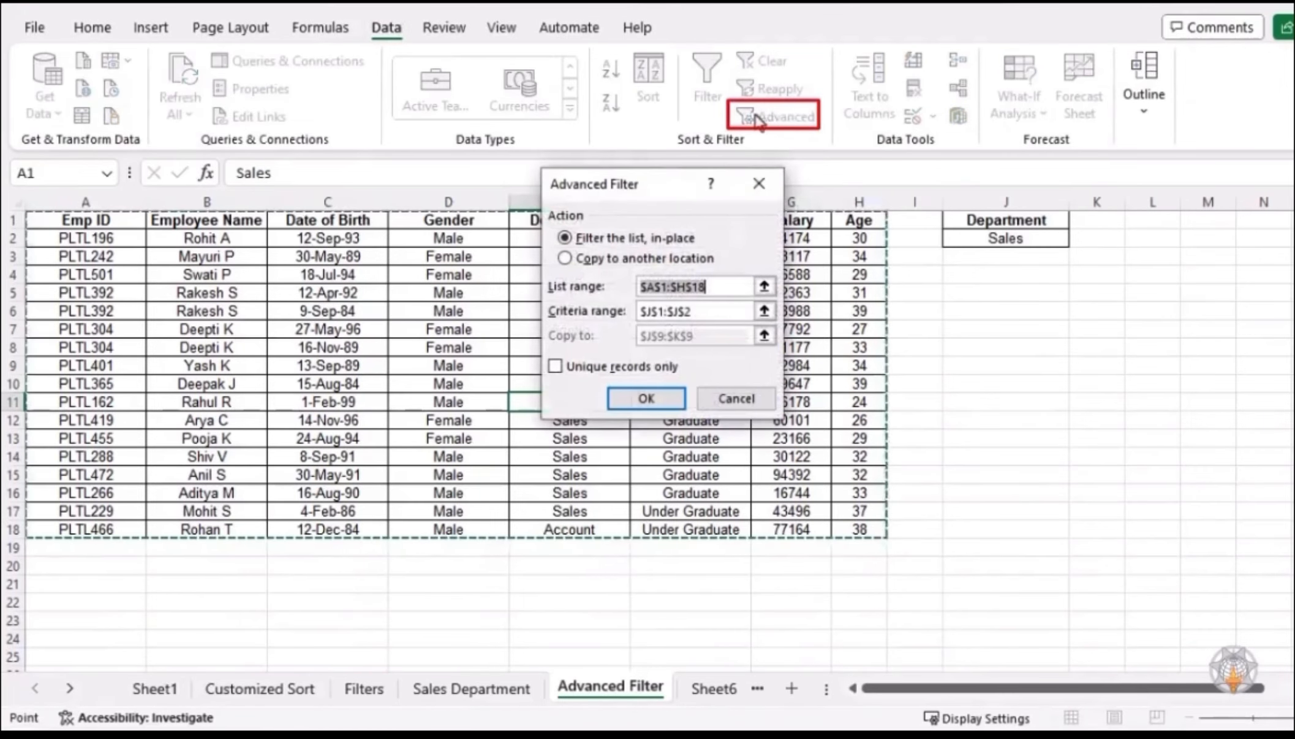
click(603, 259)
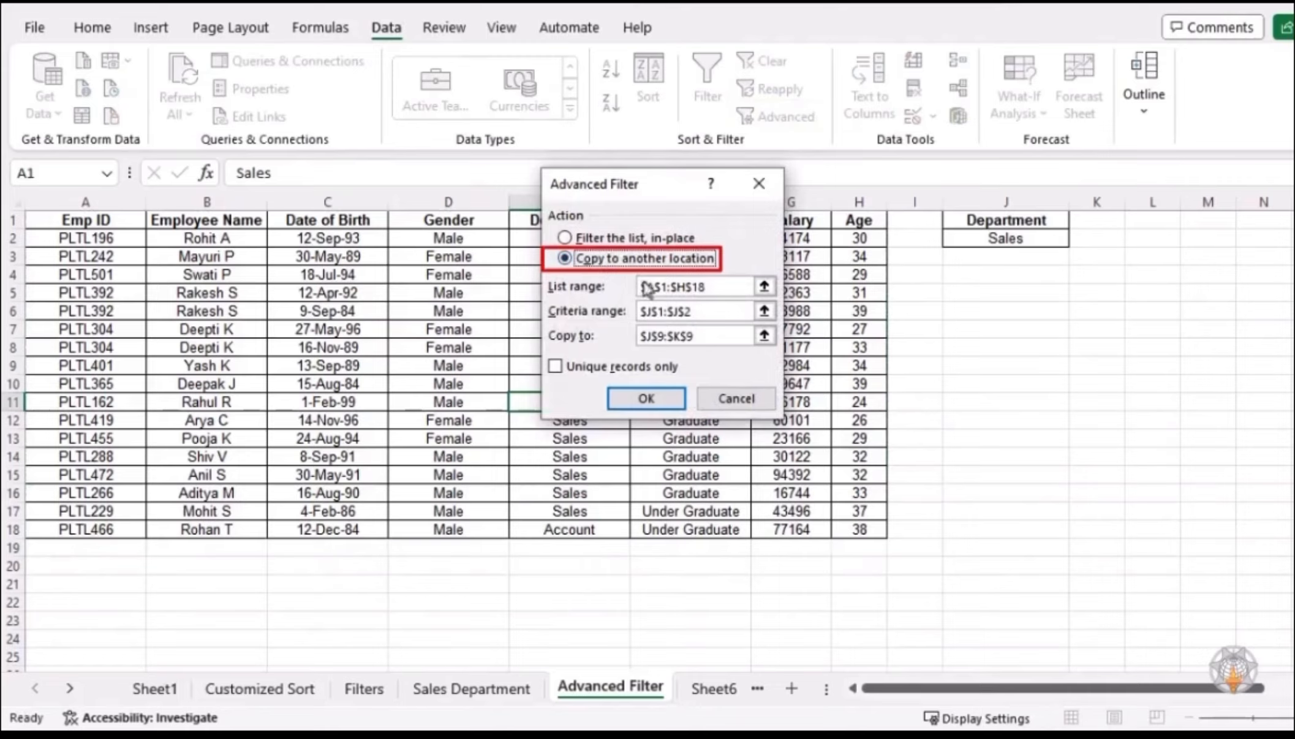
click(723, 288)
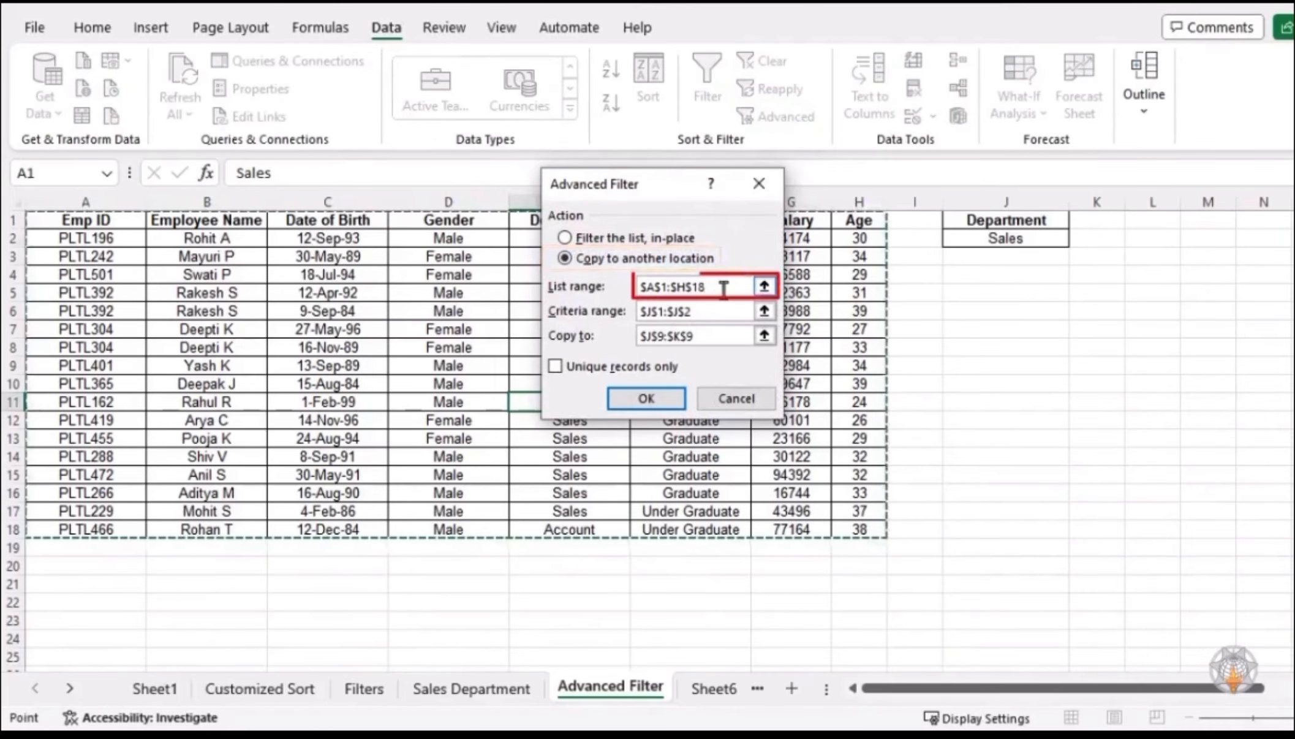
click(725, 313)
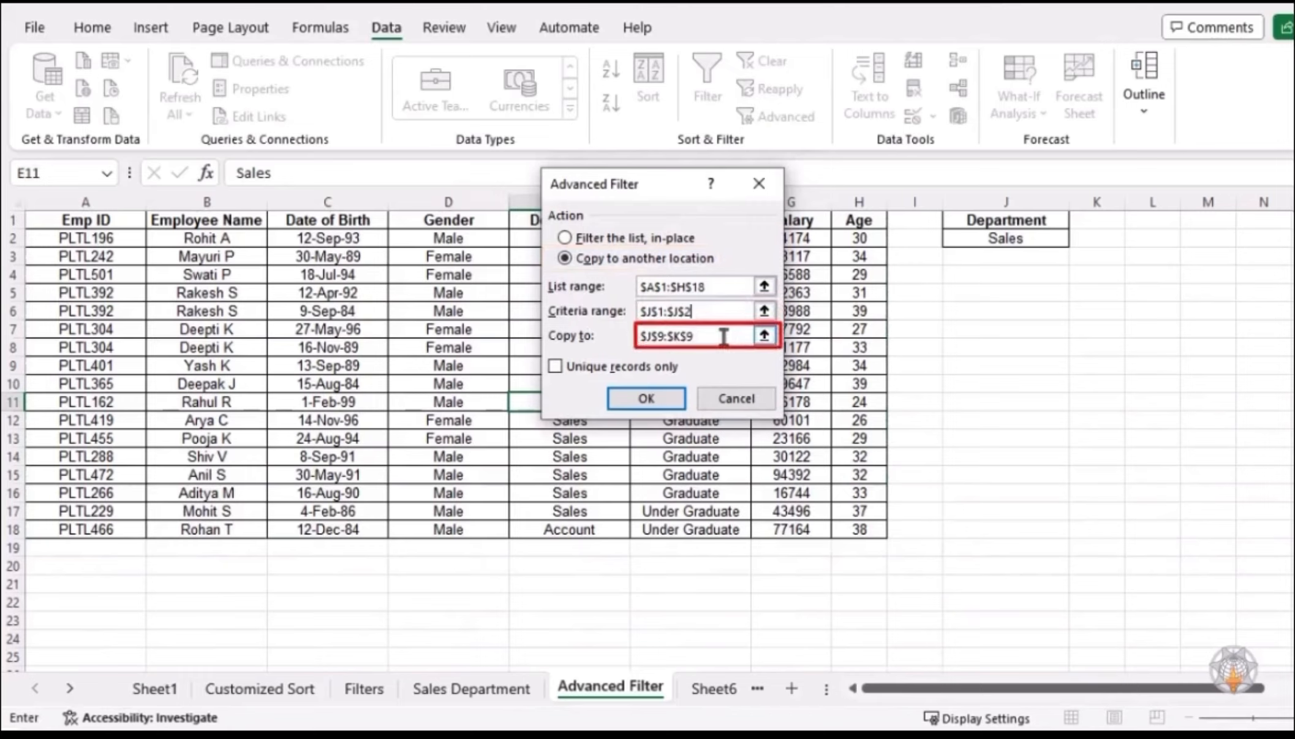
- Try to run the Advanced Filter with cell A1 of Sheet6 as the output location
click(723, 336)
drag(727, 344, 562, 337)
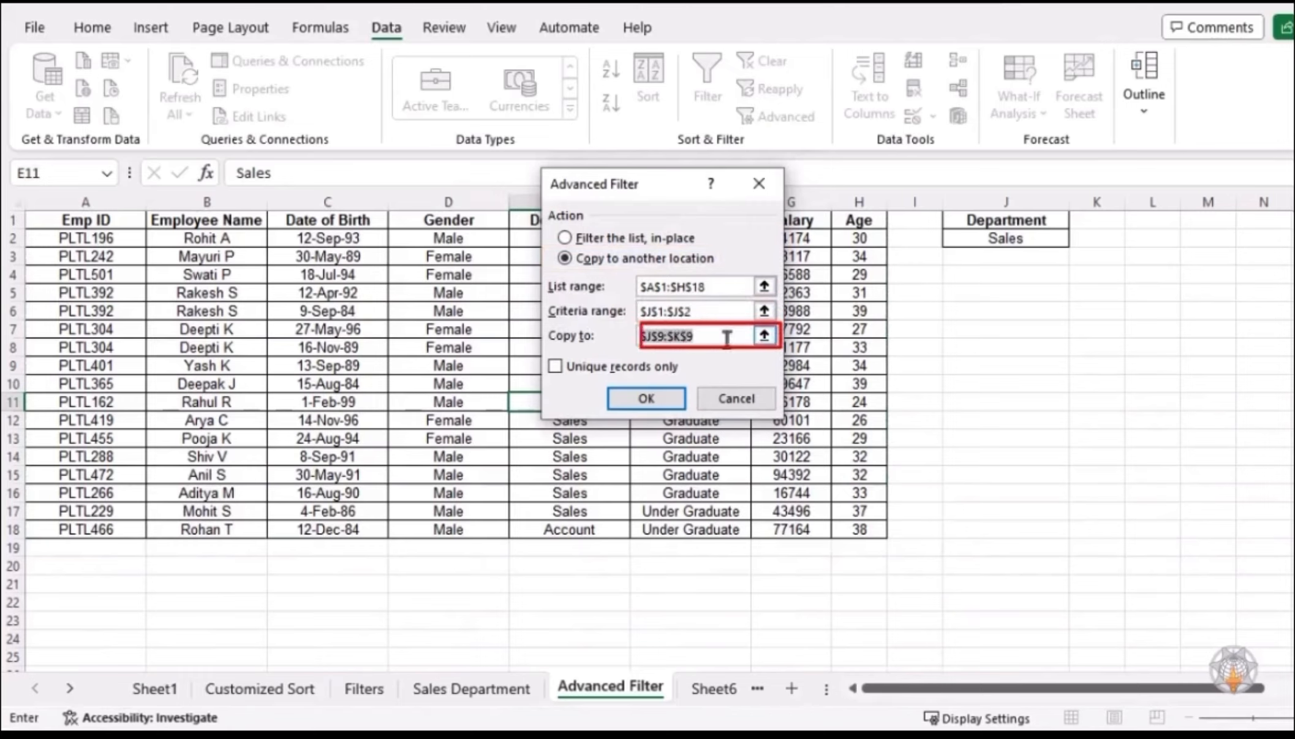
click(763, 335)
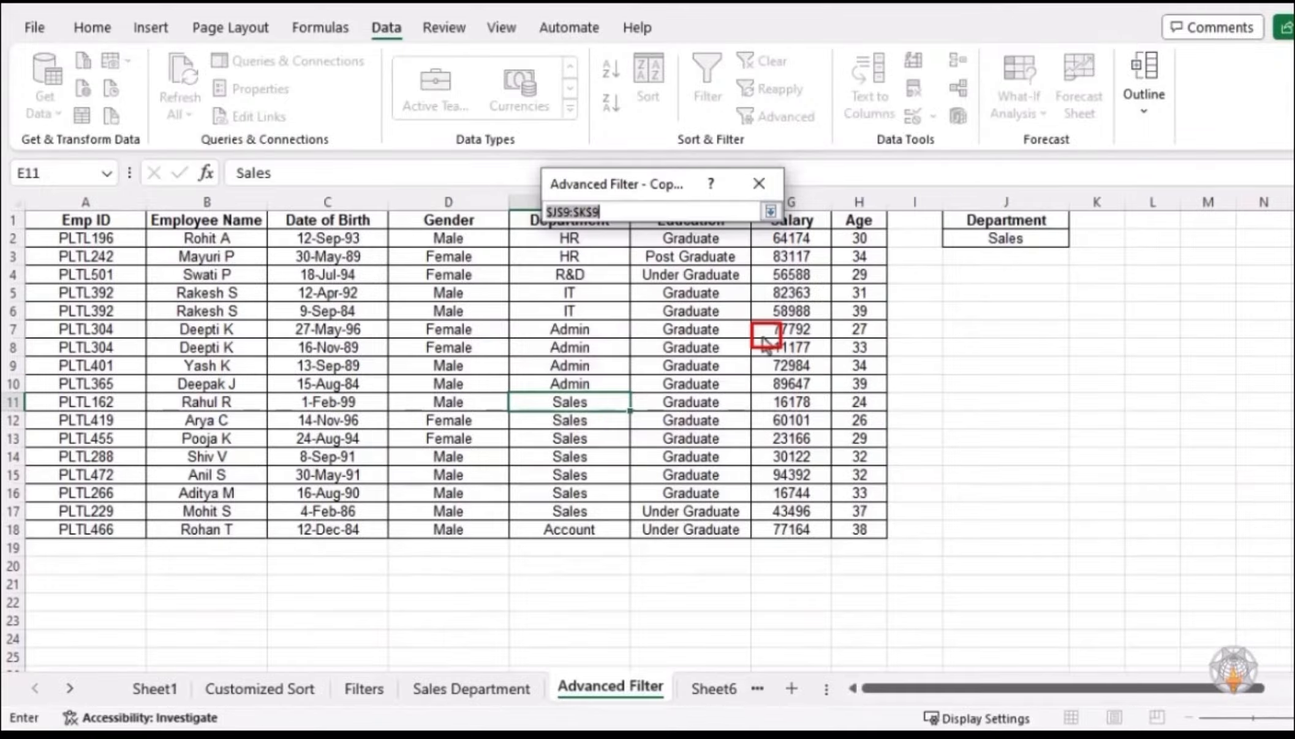
click(711, 688)
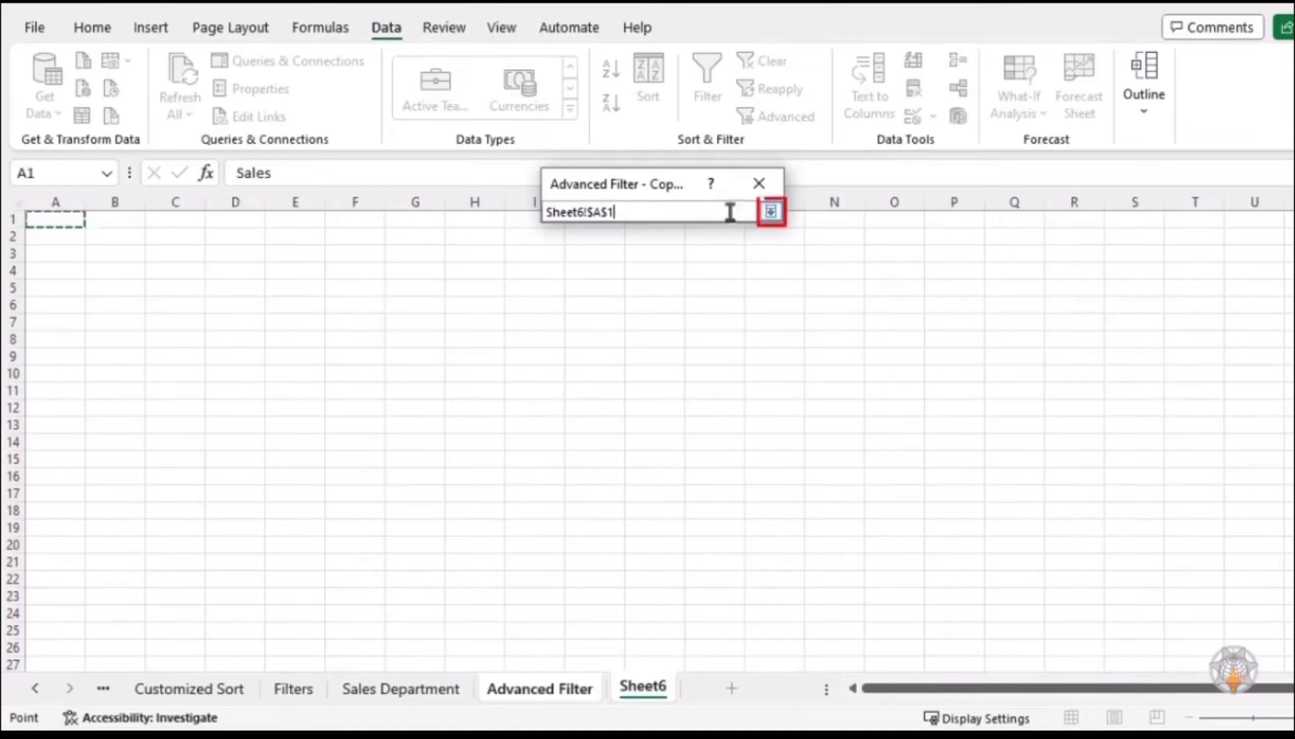
click(770, 211)
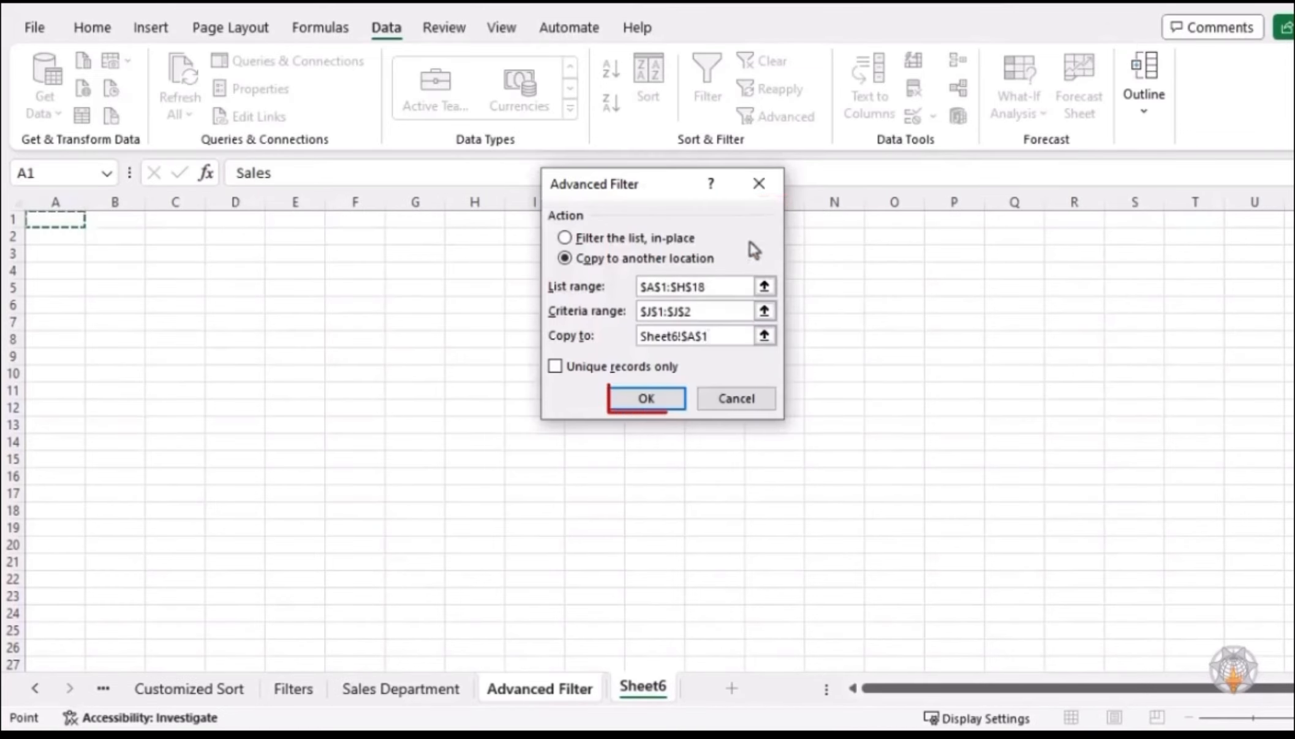
click(668, 403)
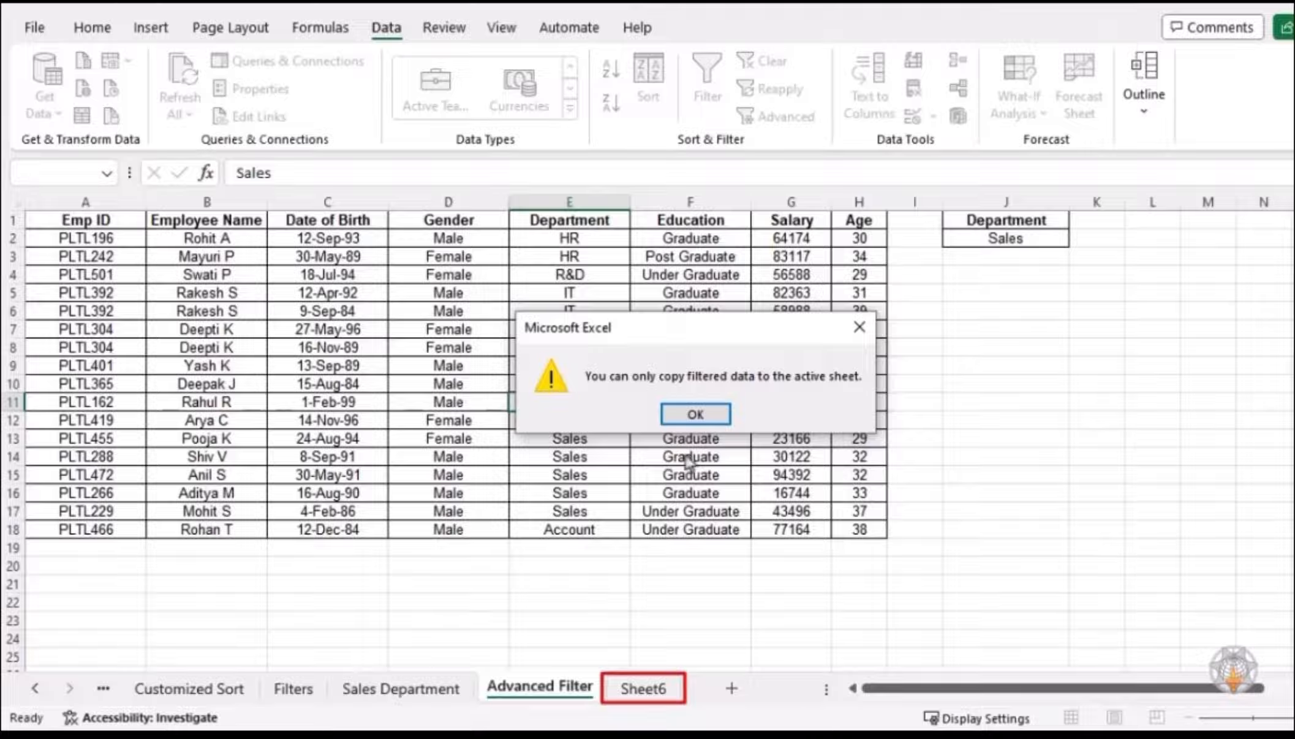
click(694, 416)
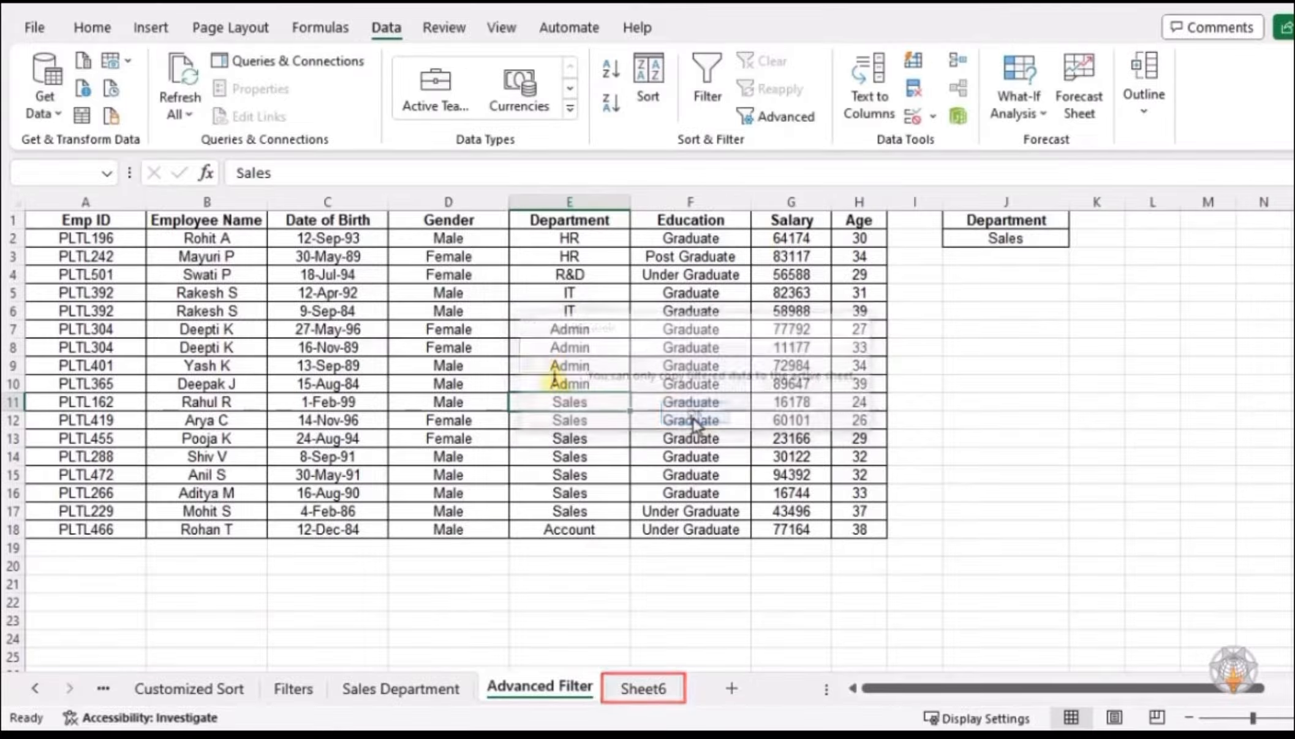
- From Sheet6, start an Advanced Filter that copies to another location, with list range A1:H18 of the Advanced Filter sheet
click(643, 688)
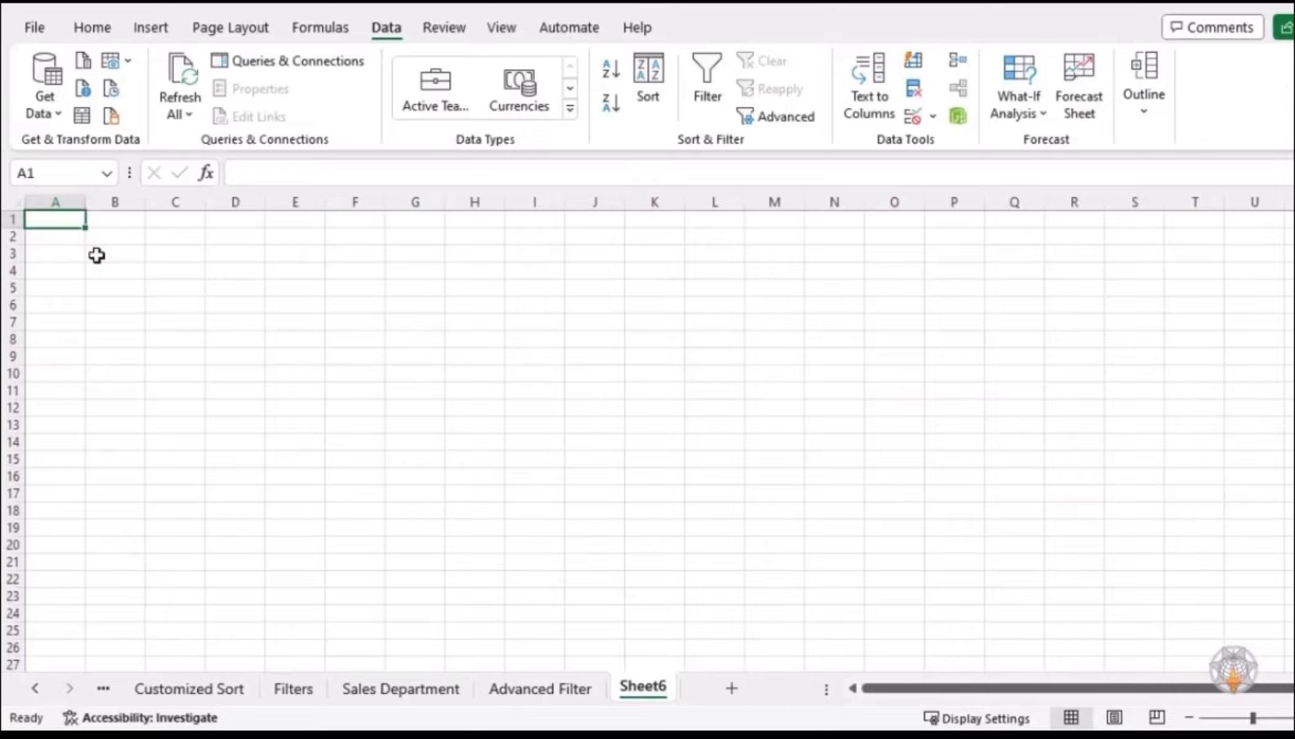
click(776, 120)
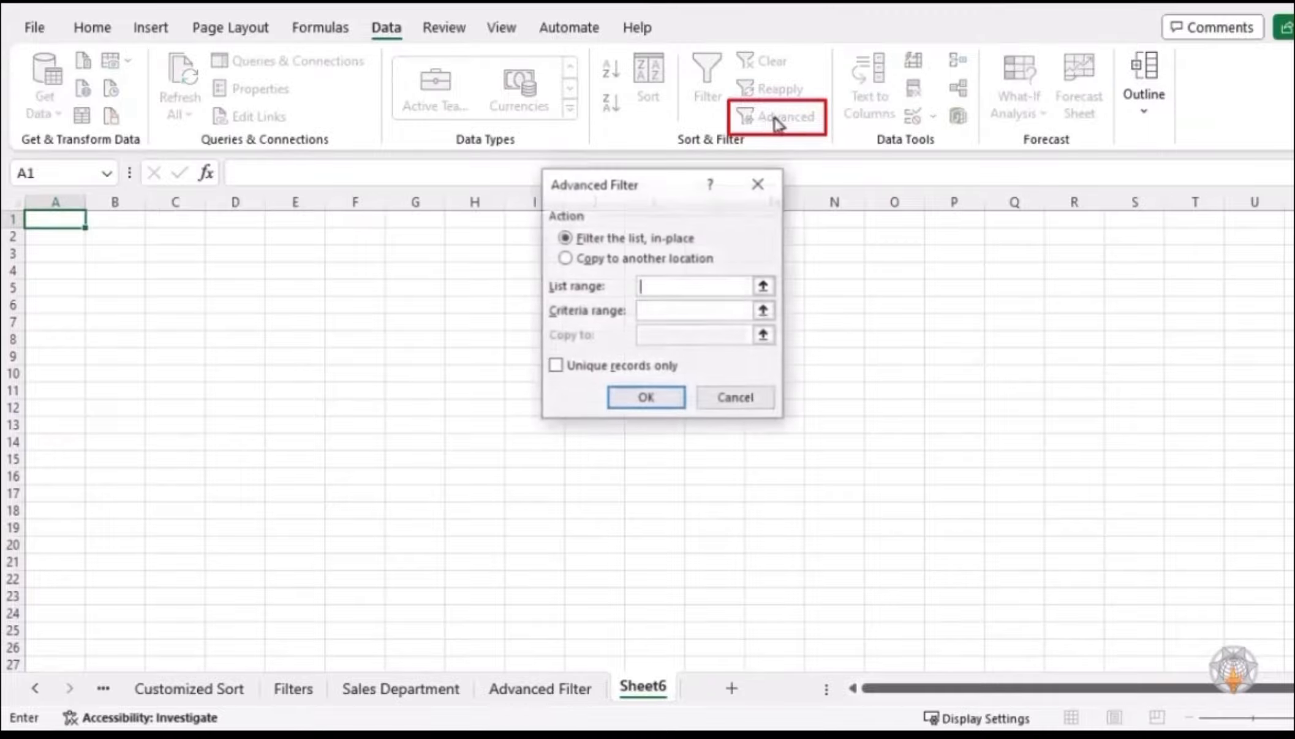
click(564, 258)
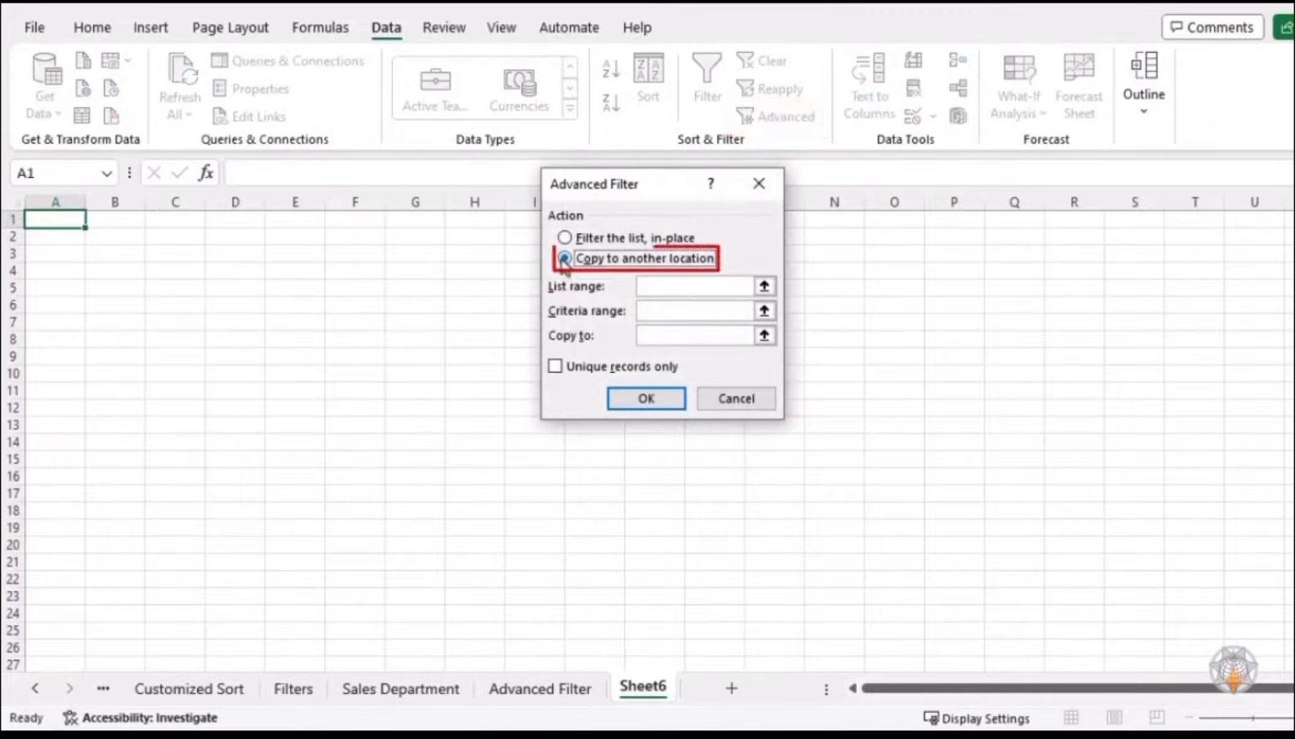
click(678, 290)
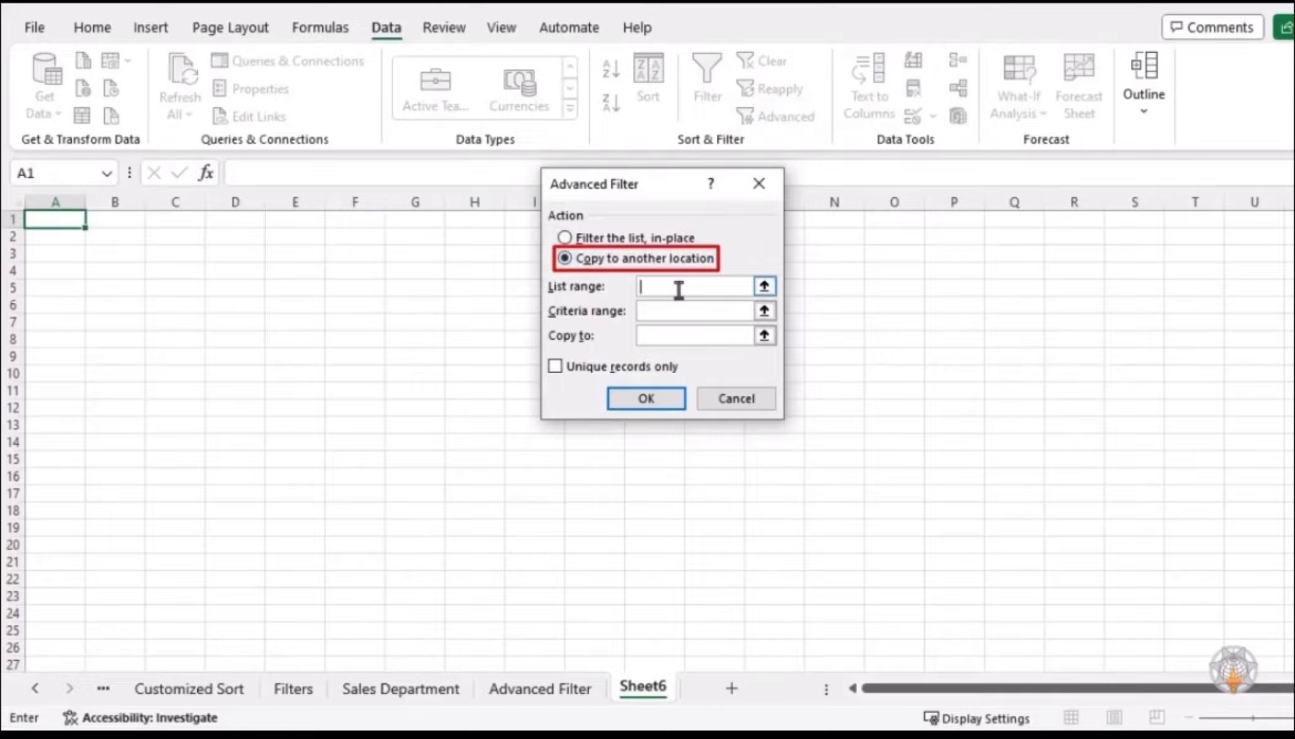
click(764, 287)
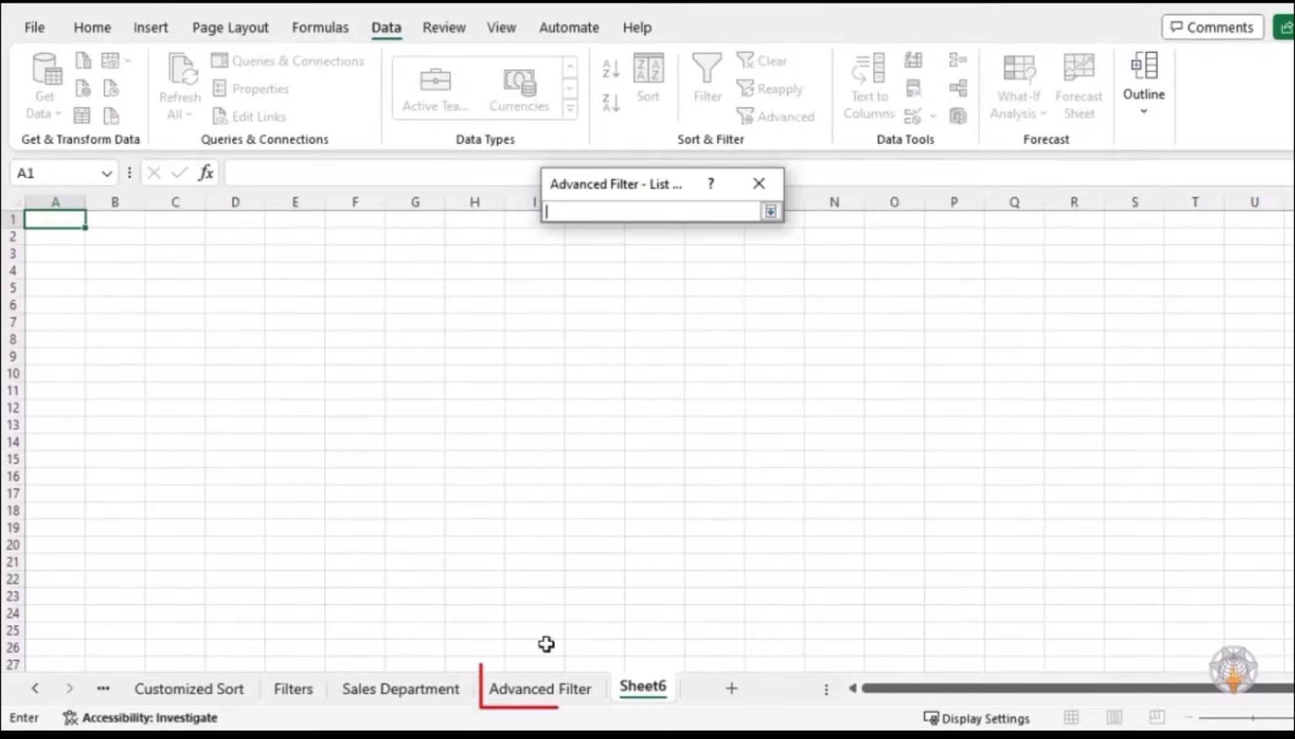
click(534, 686)
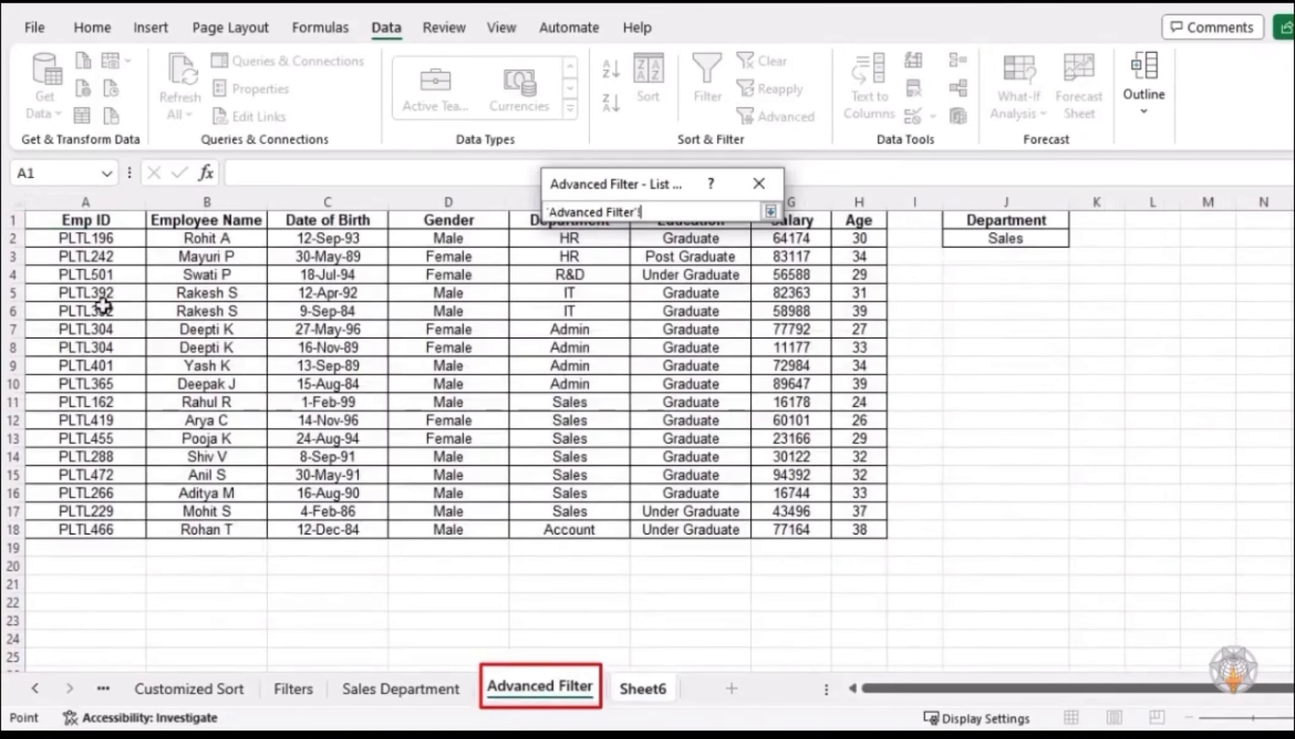
drag(73, 222, 869, 523)
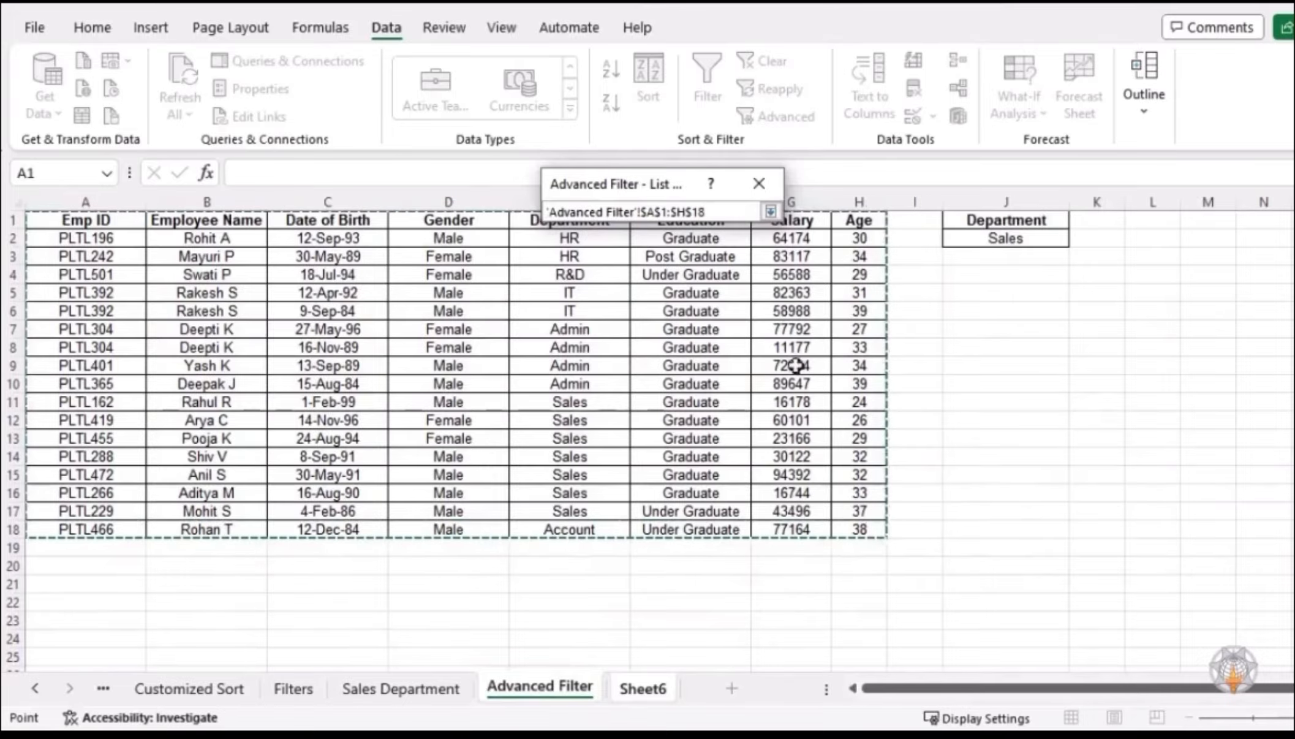
click(770, 212)
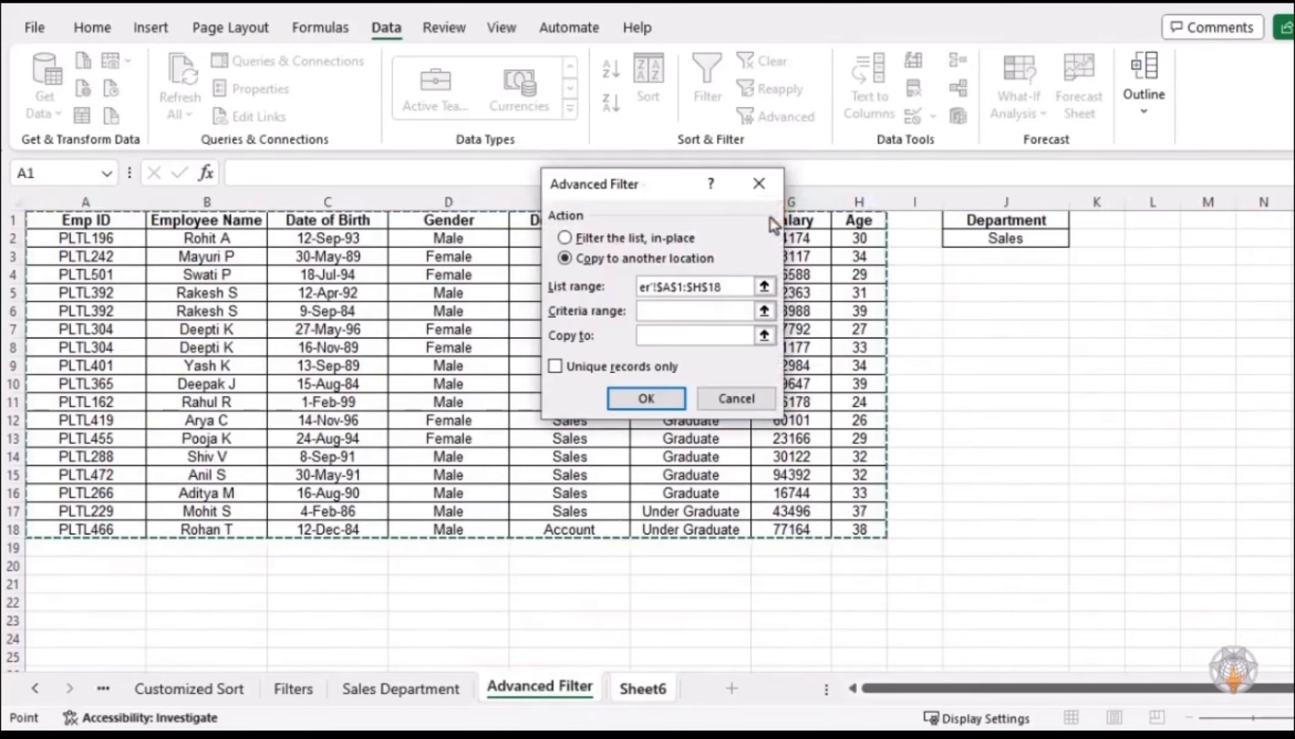
- Set the Advanced Filter's criteria range to the Department and Sales cells J1:J2 on the Advanced Filter sheet
click(743, 314)
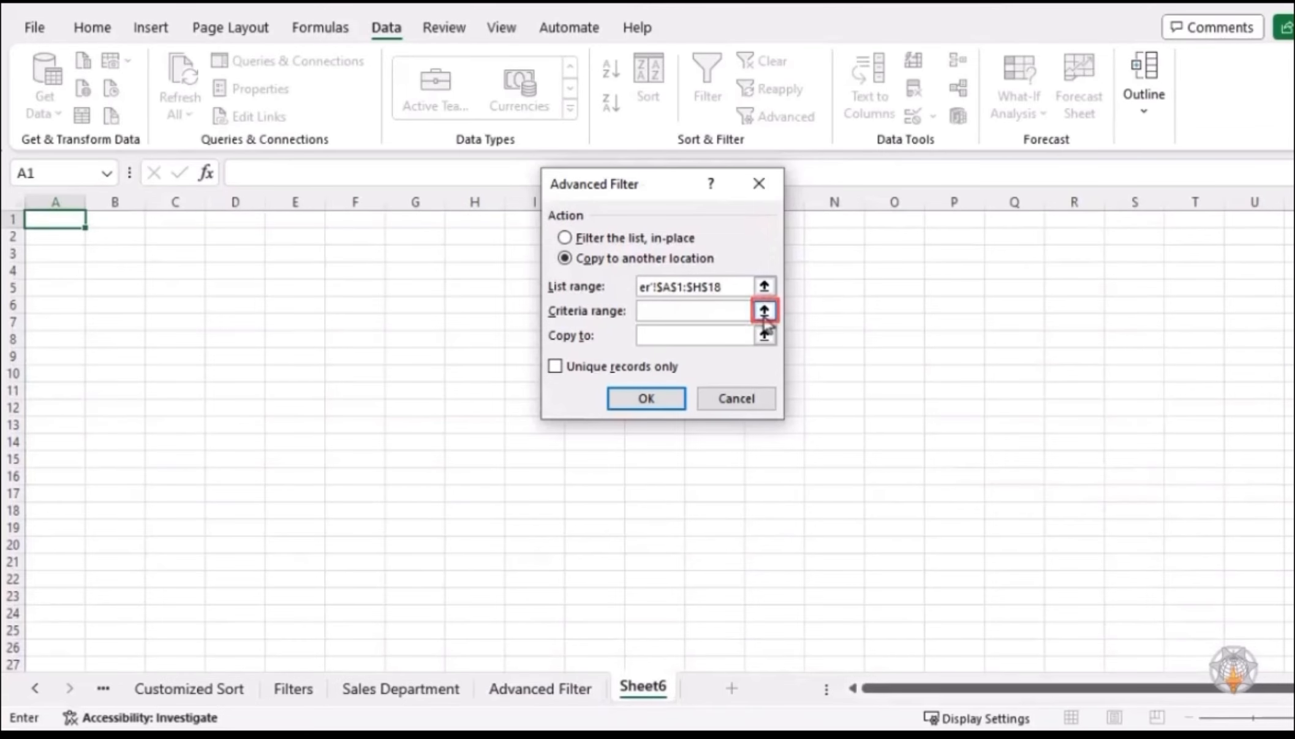
click(764, 312)
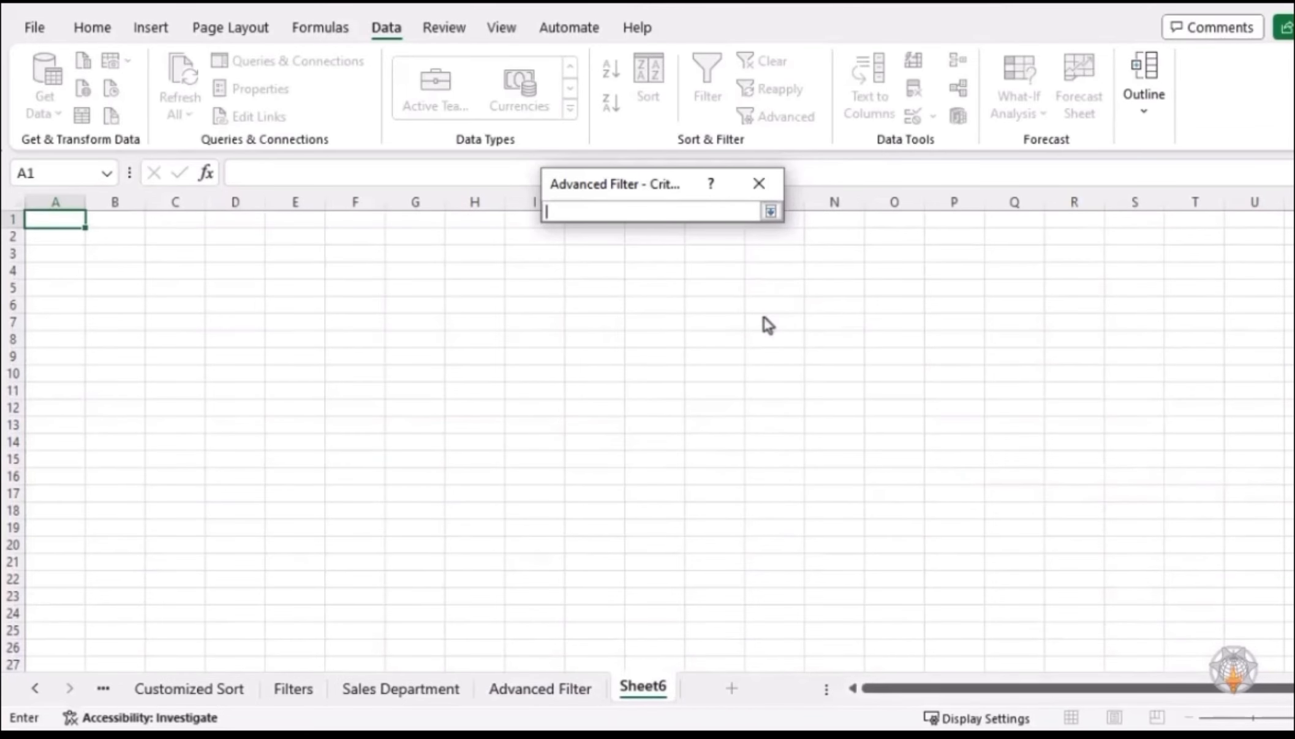
click(554, 689)
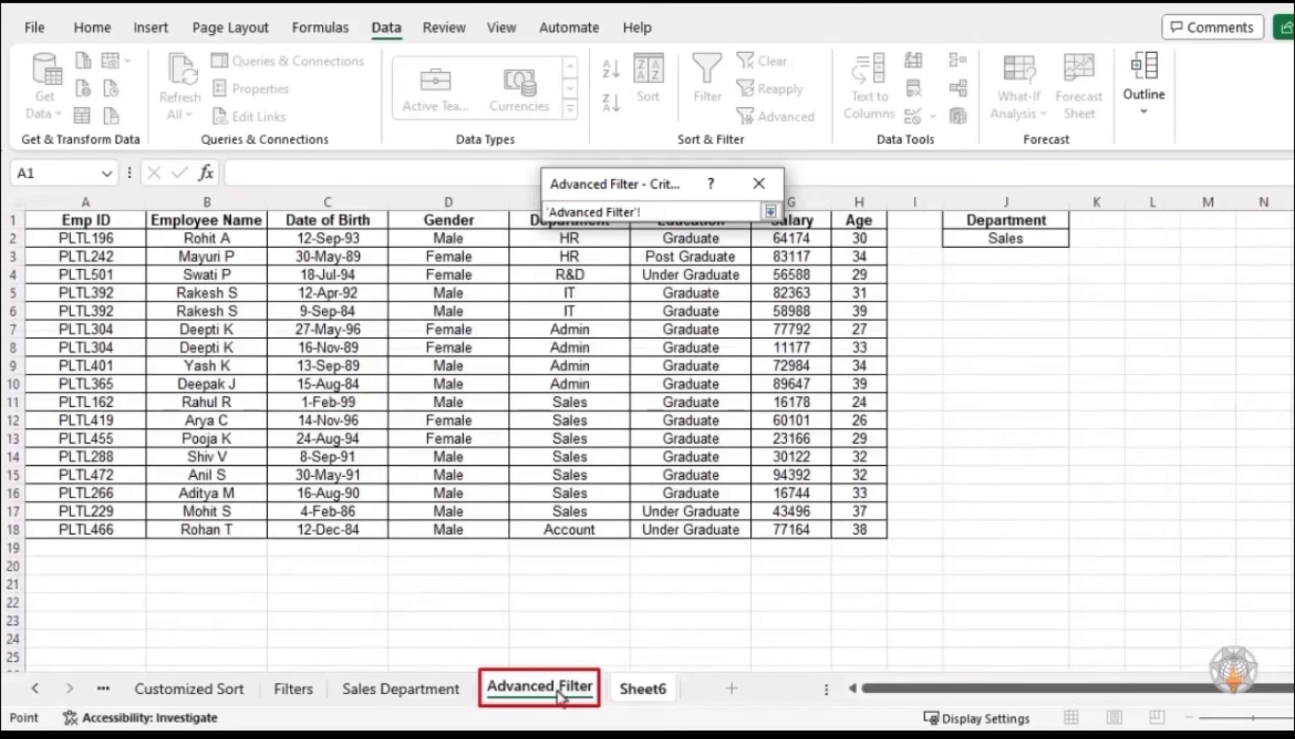
click(962, 224)
drag(963, 227, 963, 240)
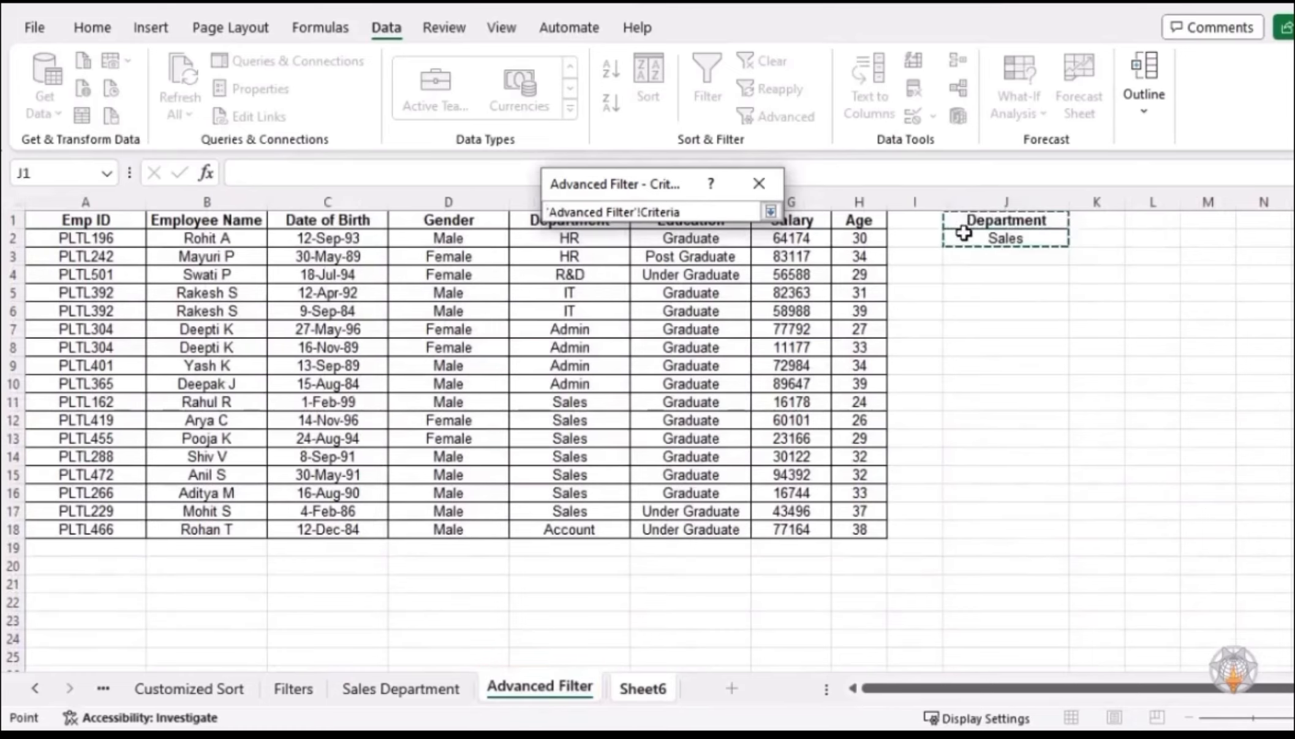
click(770, 211)
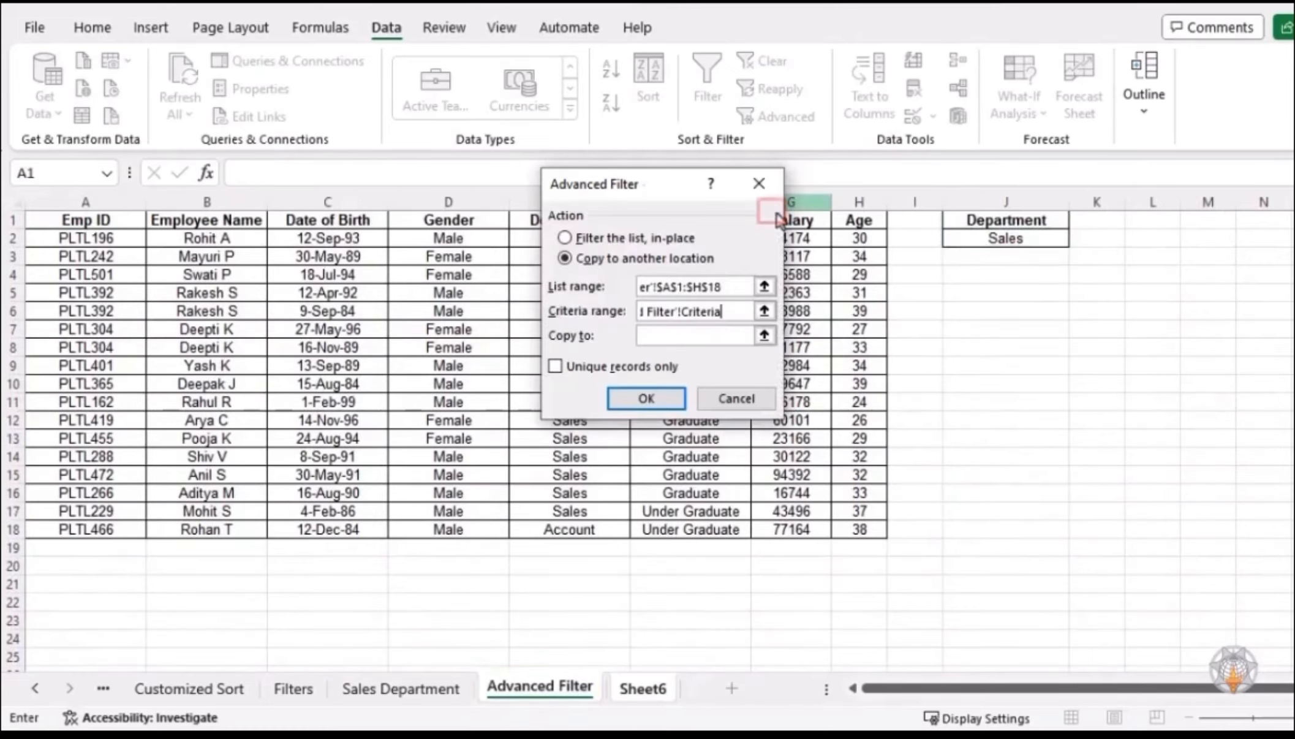
- Set cell A1 of Sheet6 as the copy destination and run the Advanced Filter
click(726, 336)
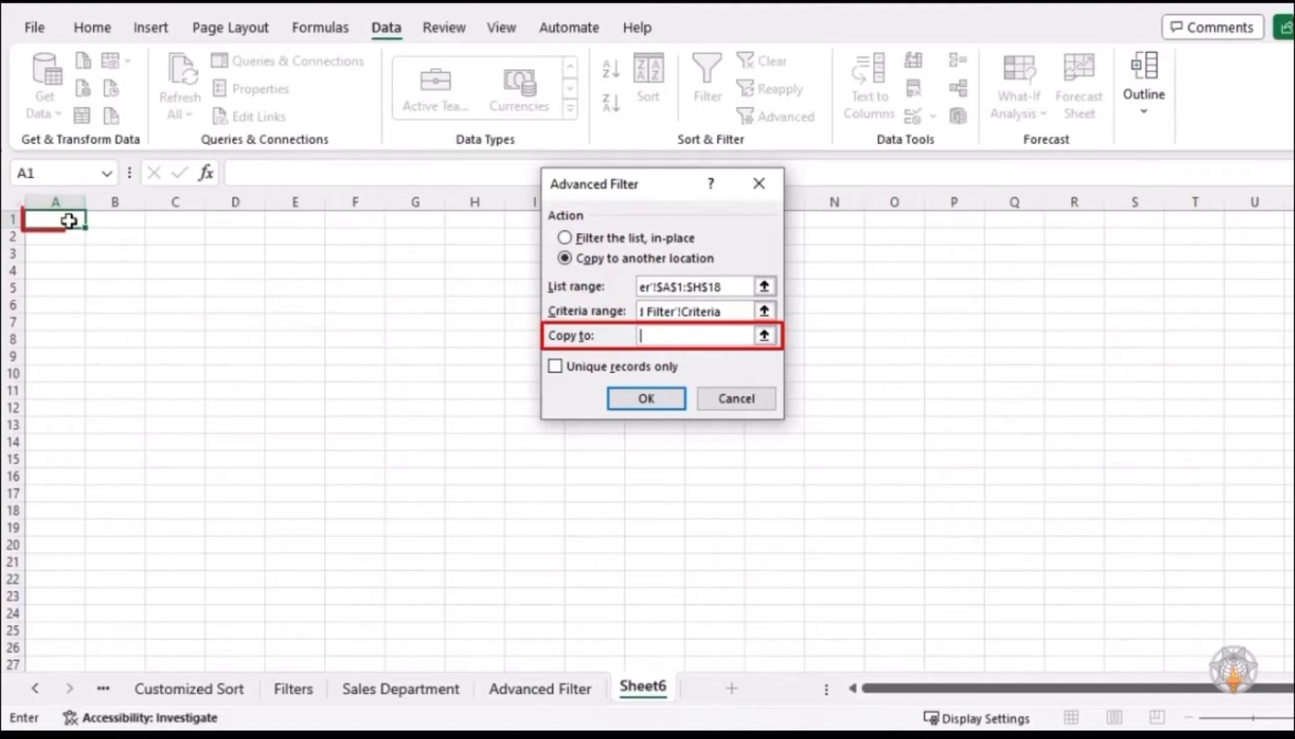
click(68, 220)
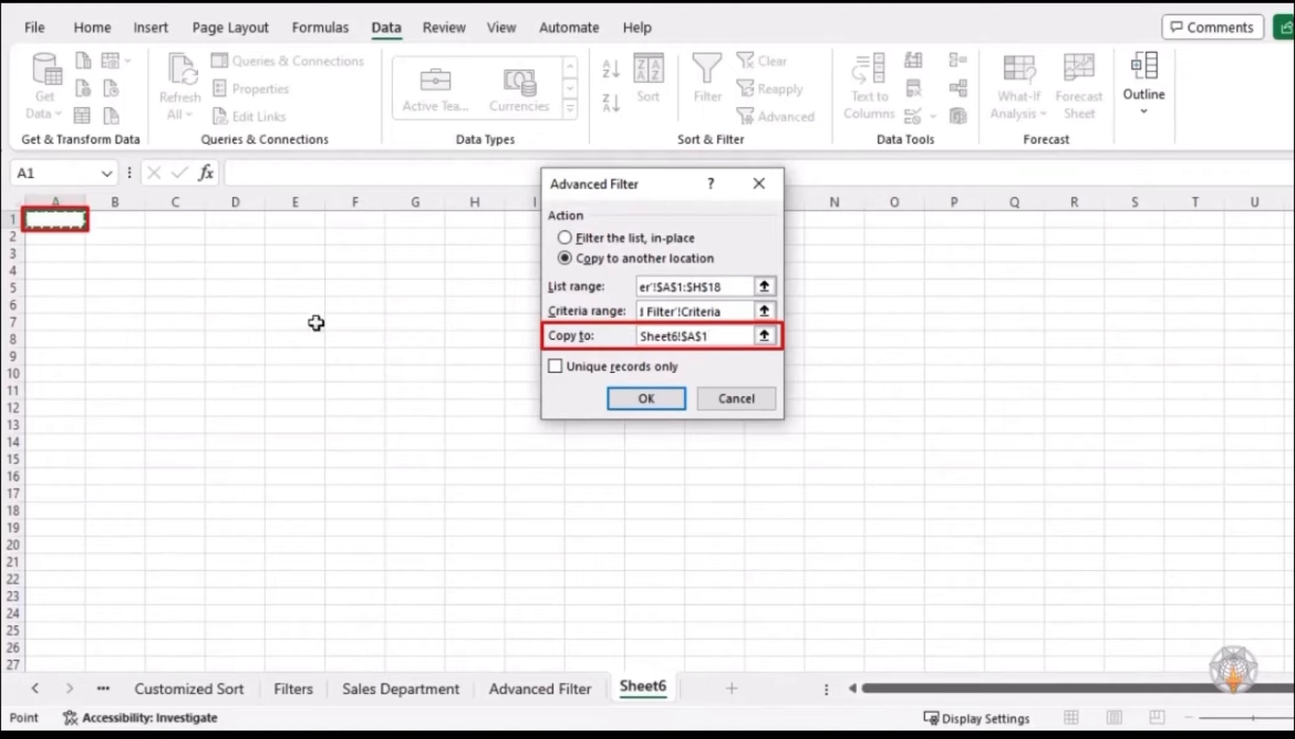
click(628, 398)
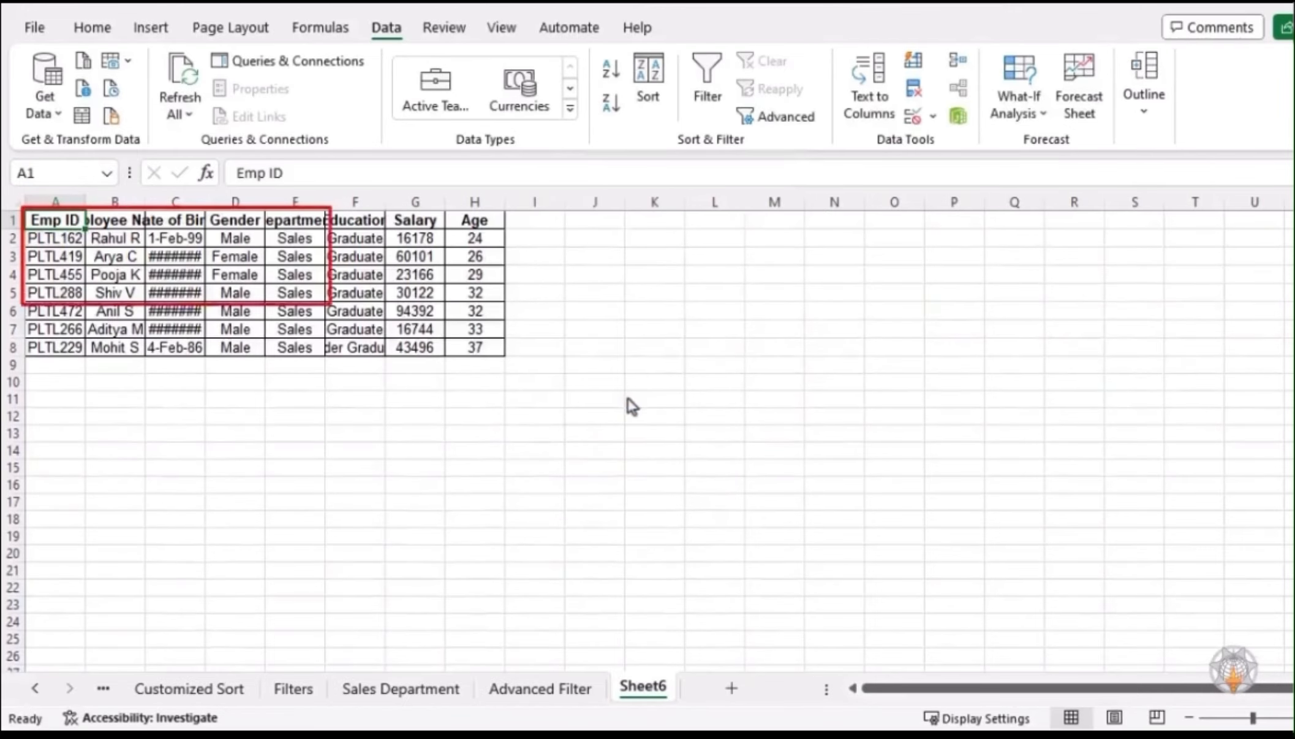
- Select all of Sheet6 and auto-fit its column widths to the extracted Sales rows
click(281, 200)
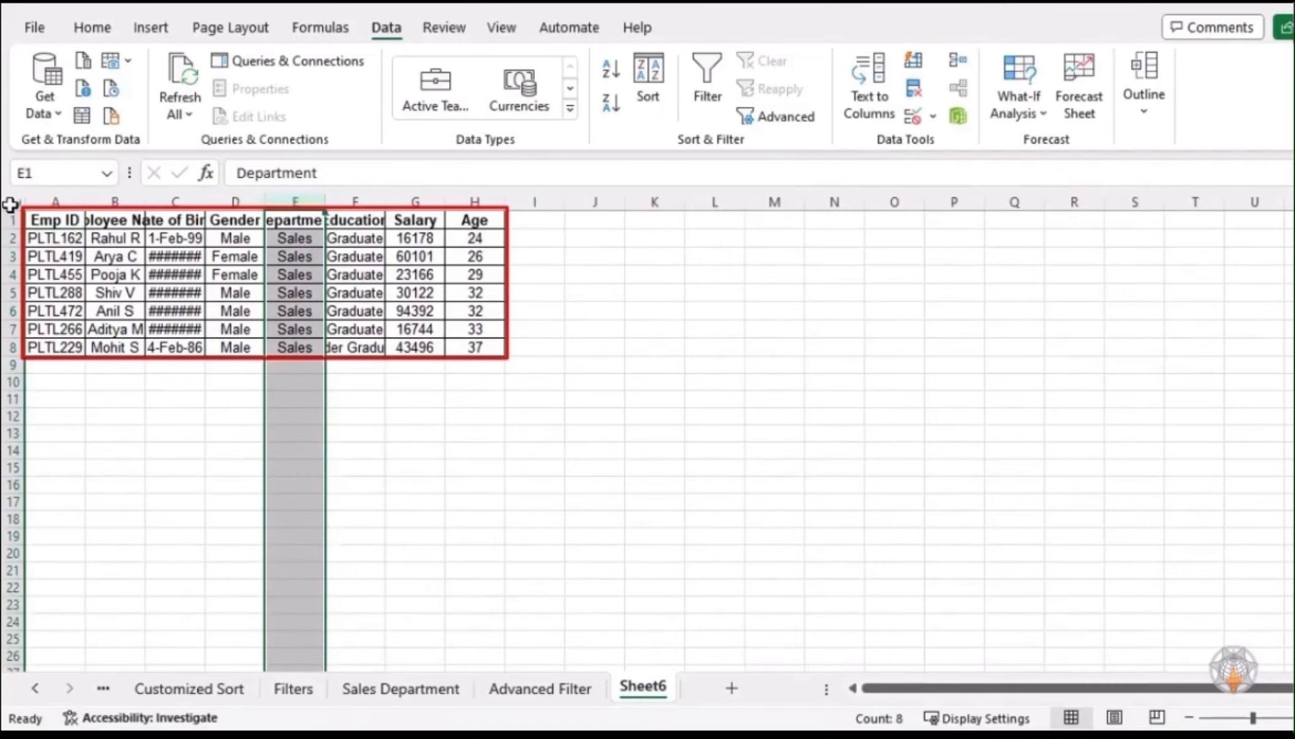
click(14, 202)
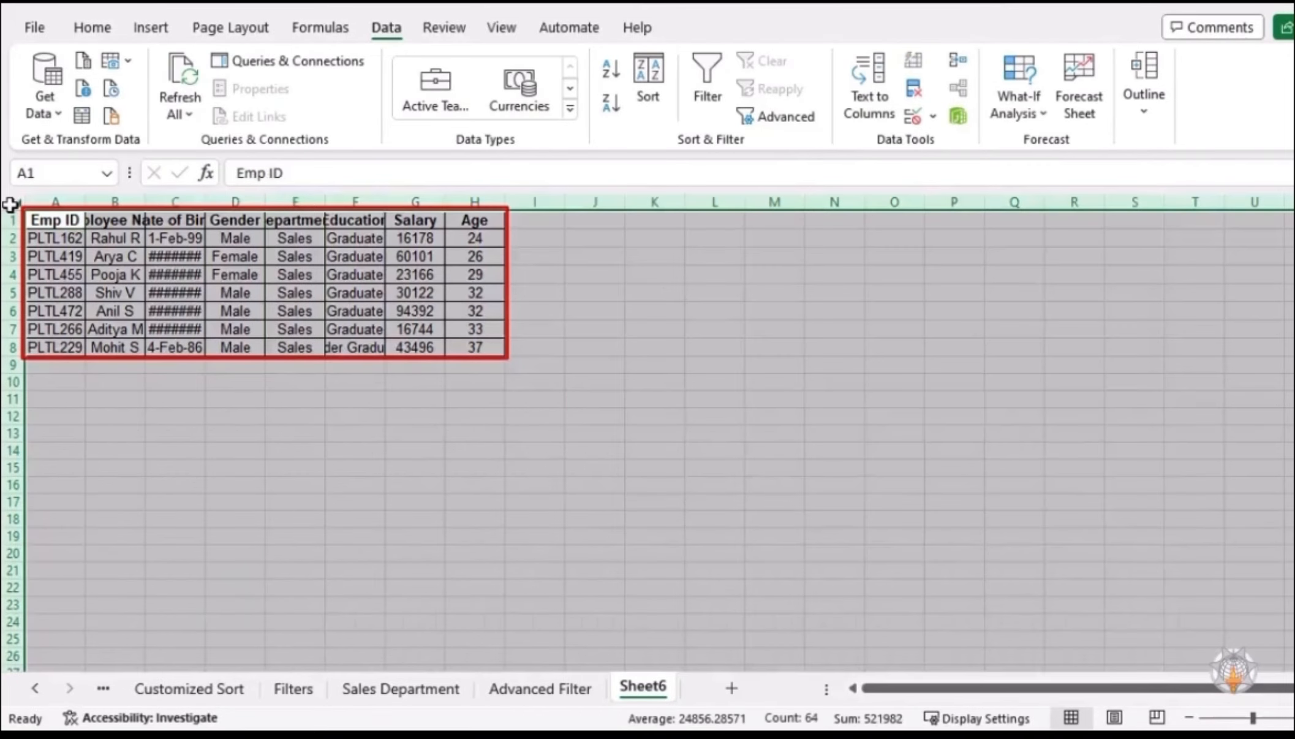
double_click(82, 204)
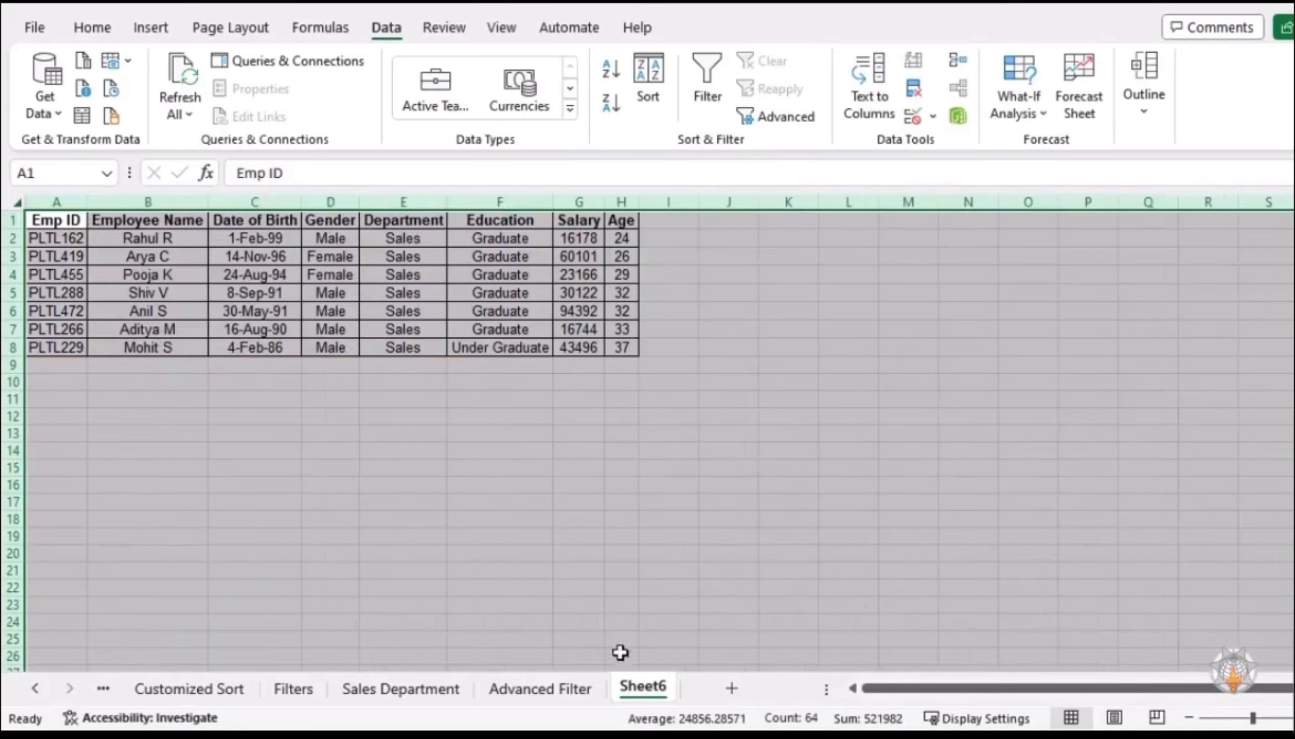
- Rename Sheet6 as Sales
double_click(641, 687)
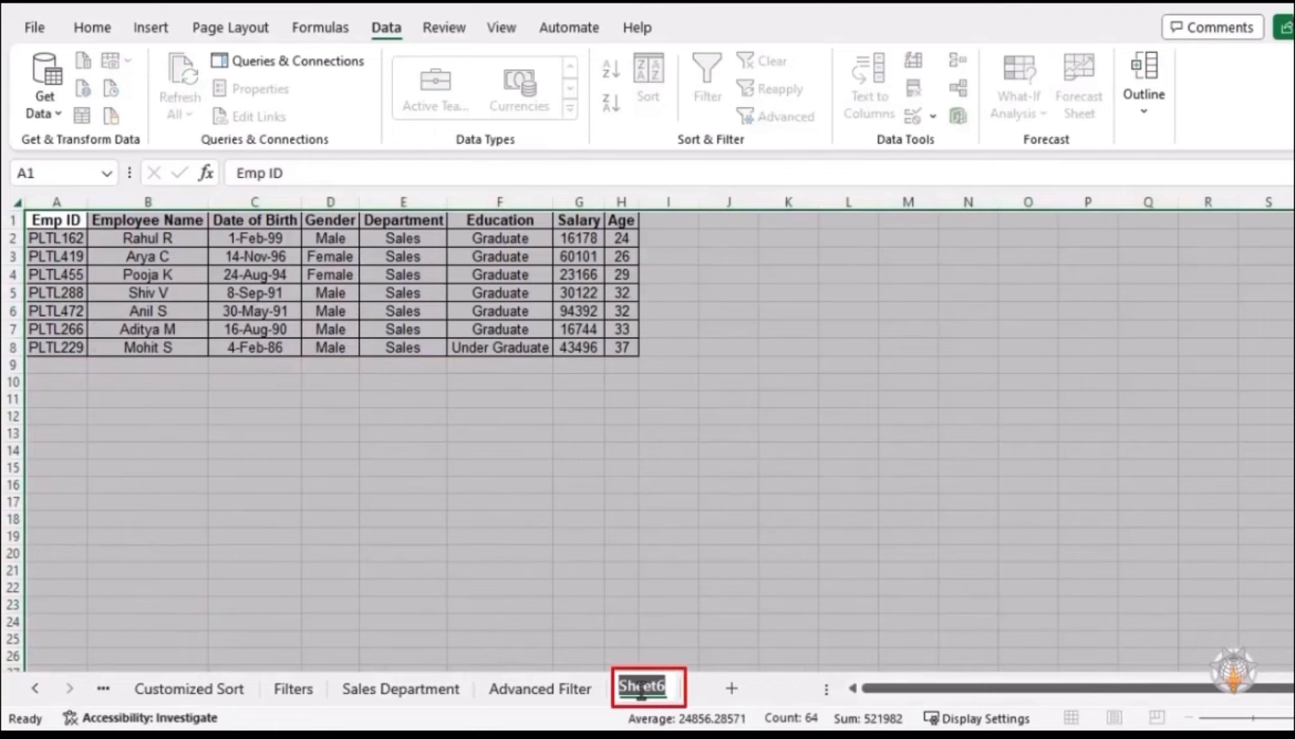
text(Sales)
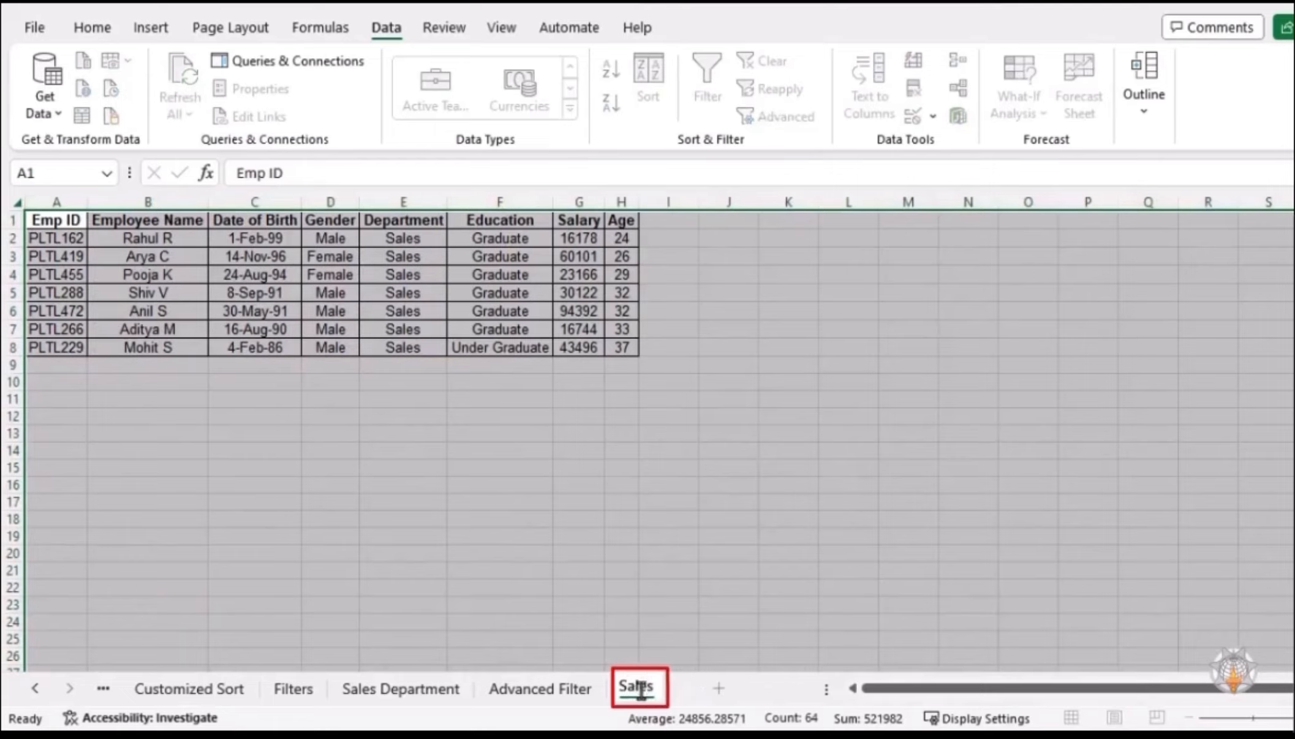
key(Return)
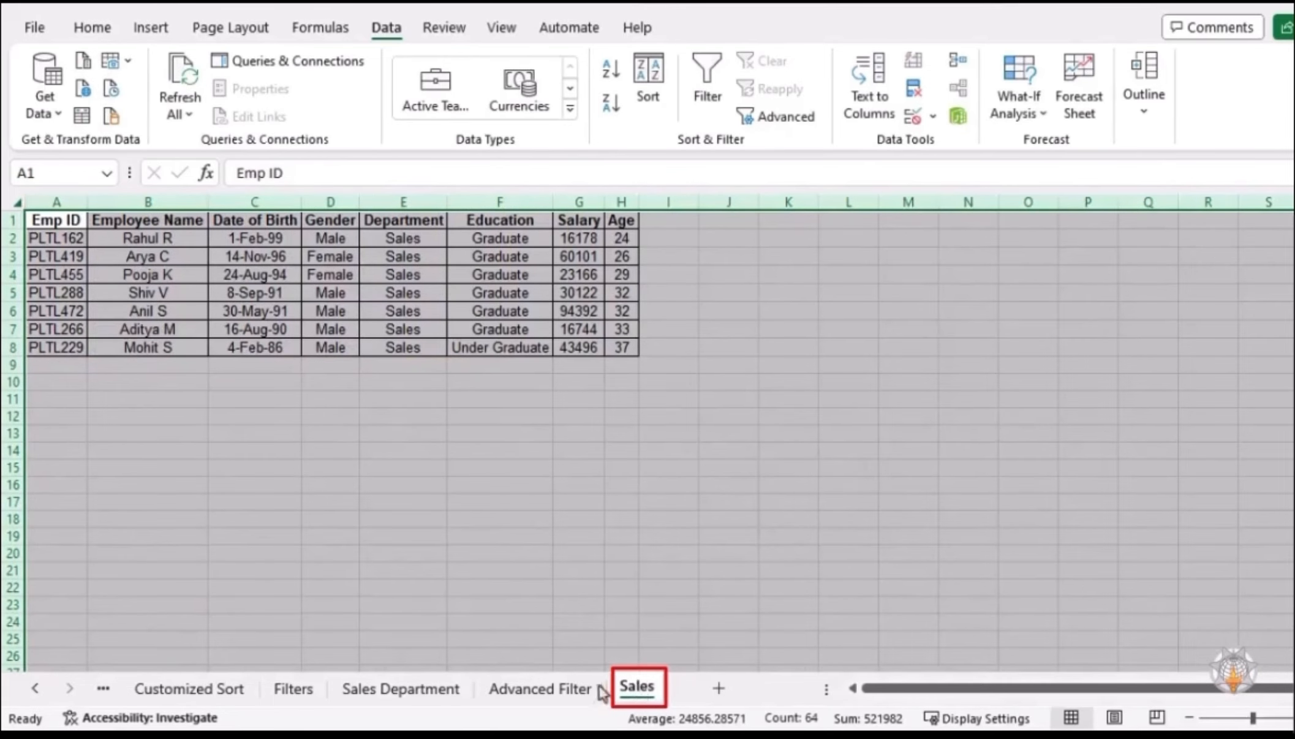